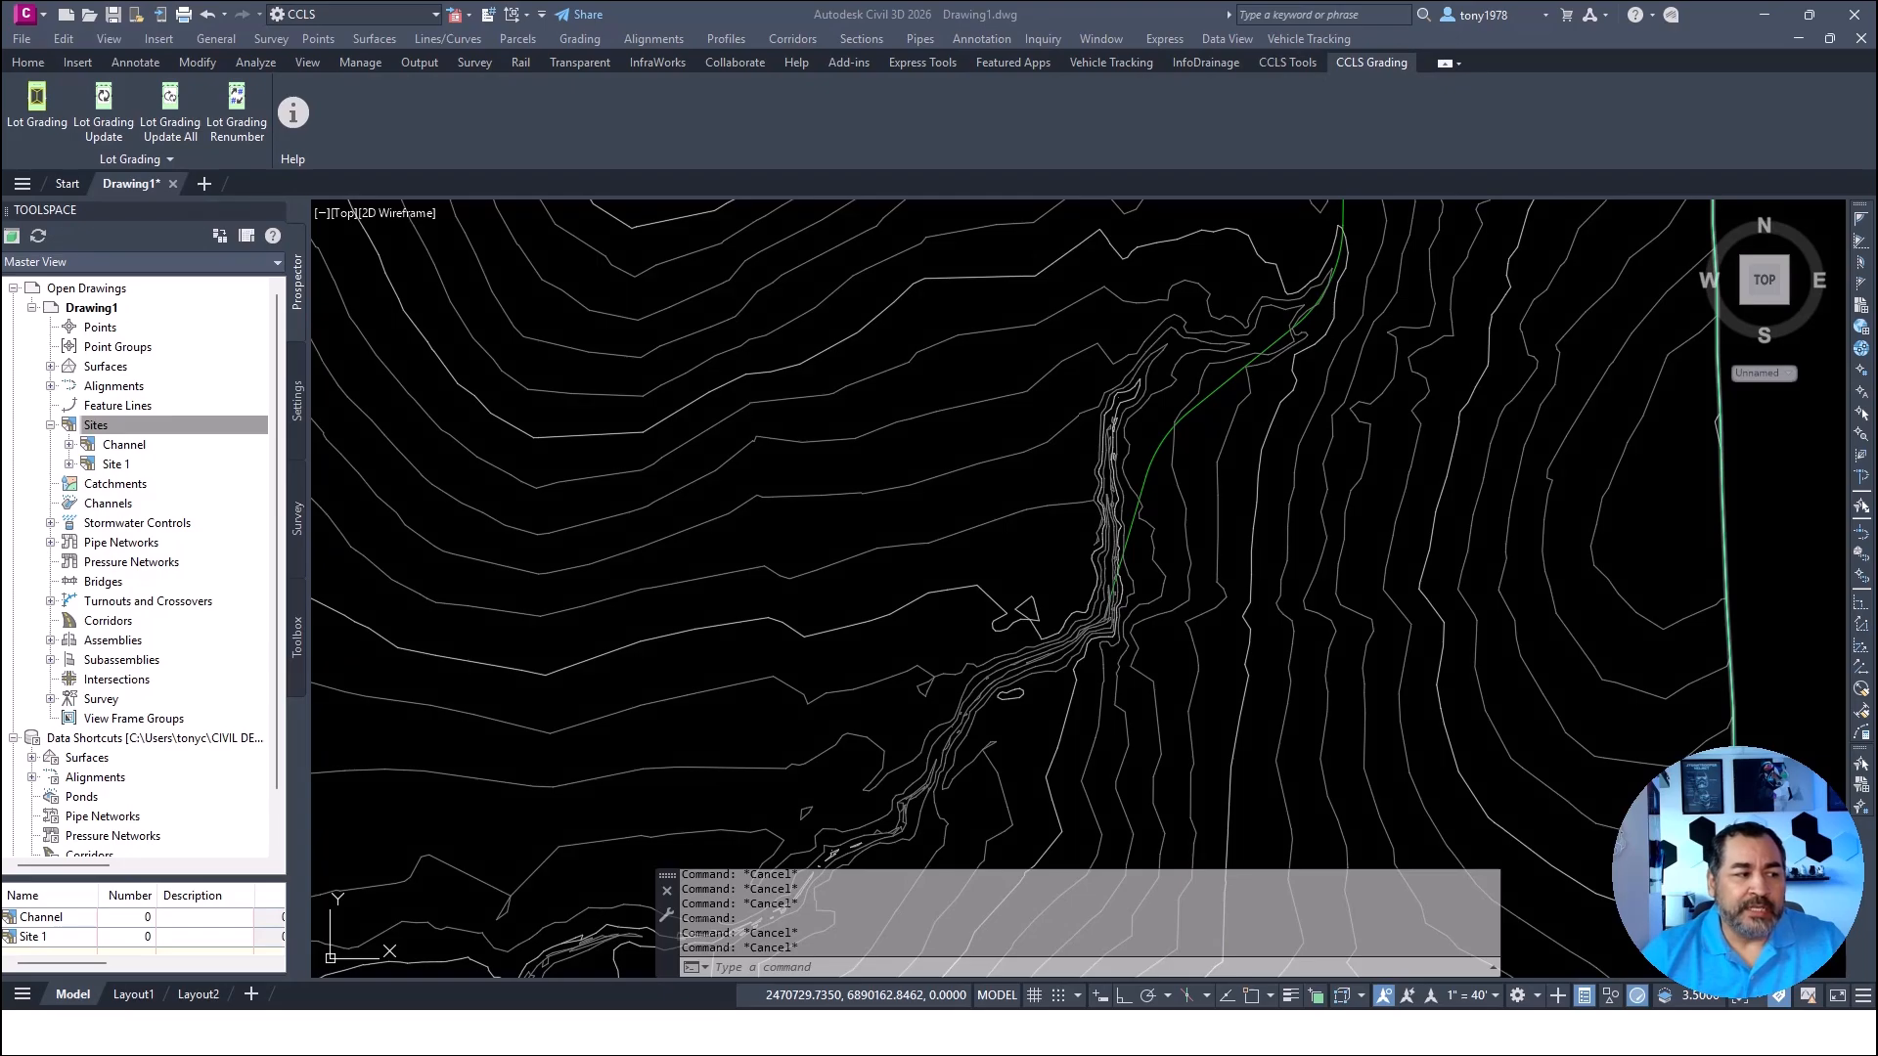
Select the green polyline running beside the creek contours and examine its extent and properties
middle_click_drag(1166, 513, 1036, 536)
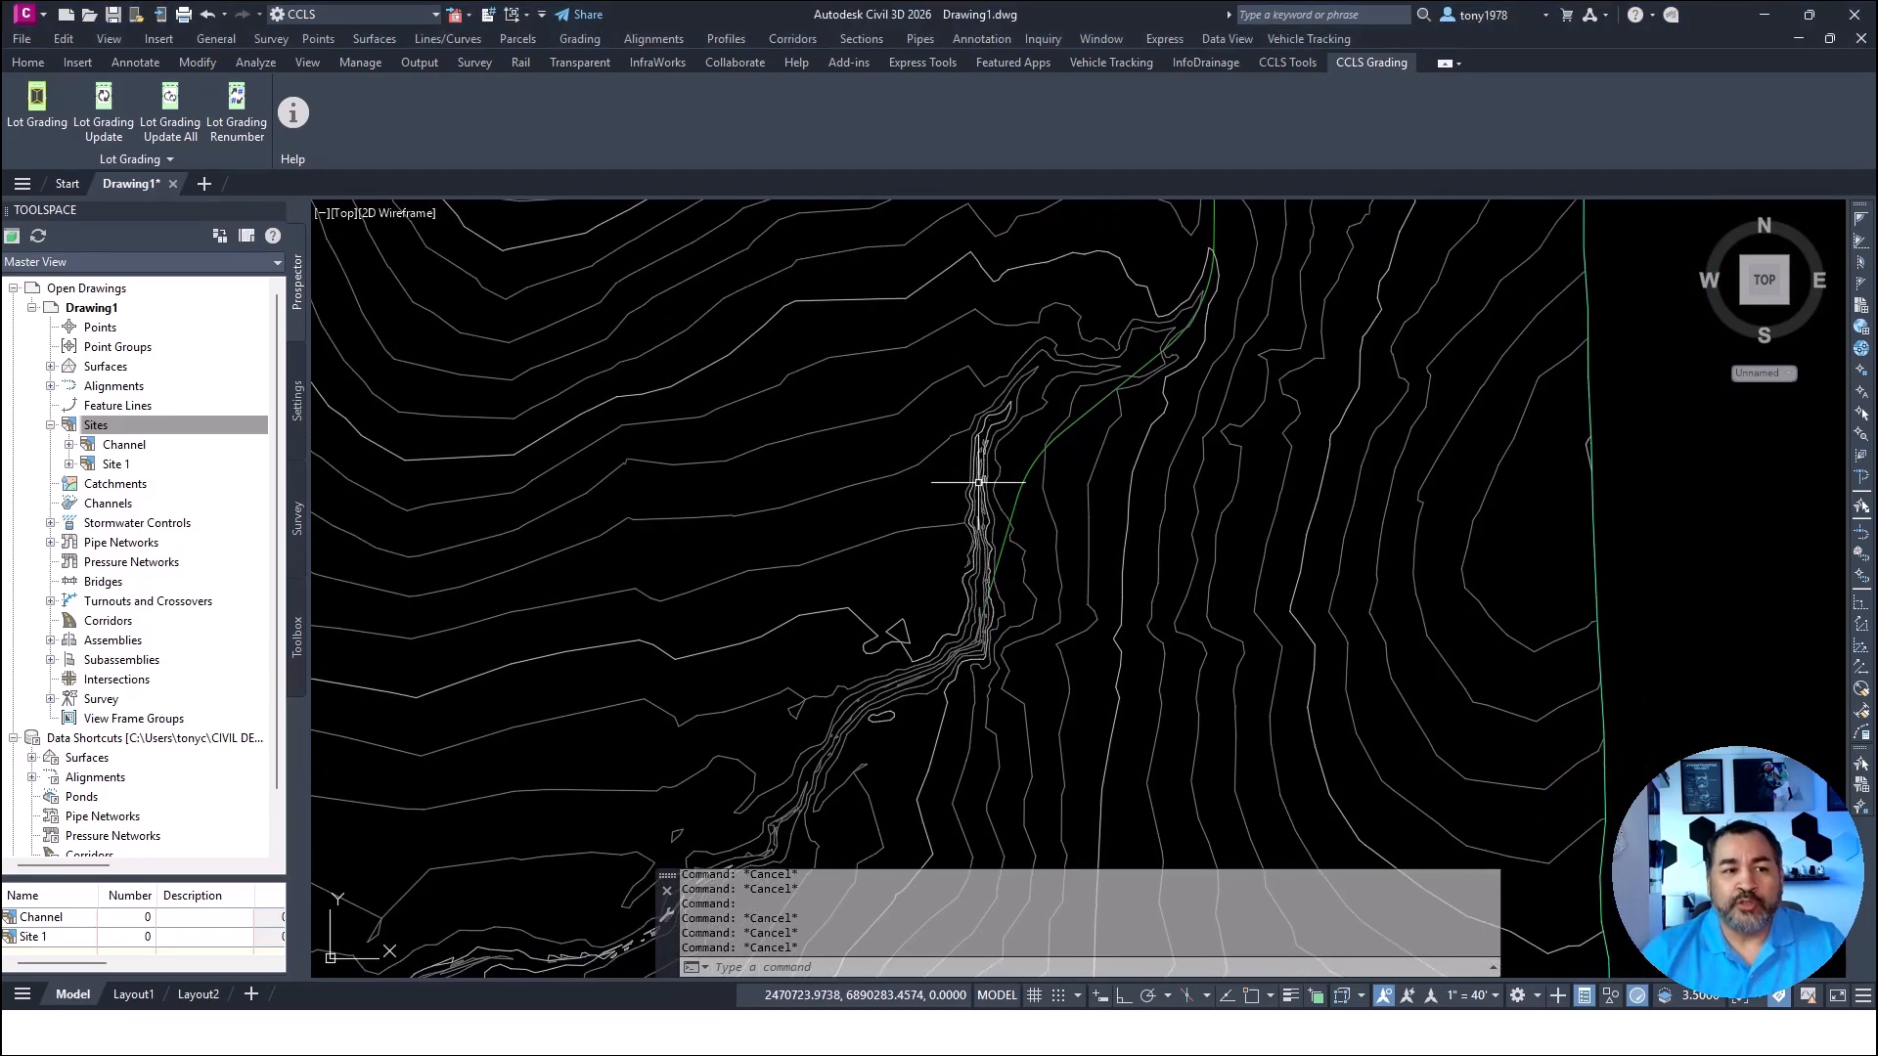
mouse_move(1259, 541)
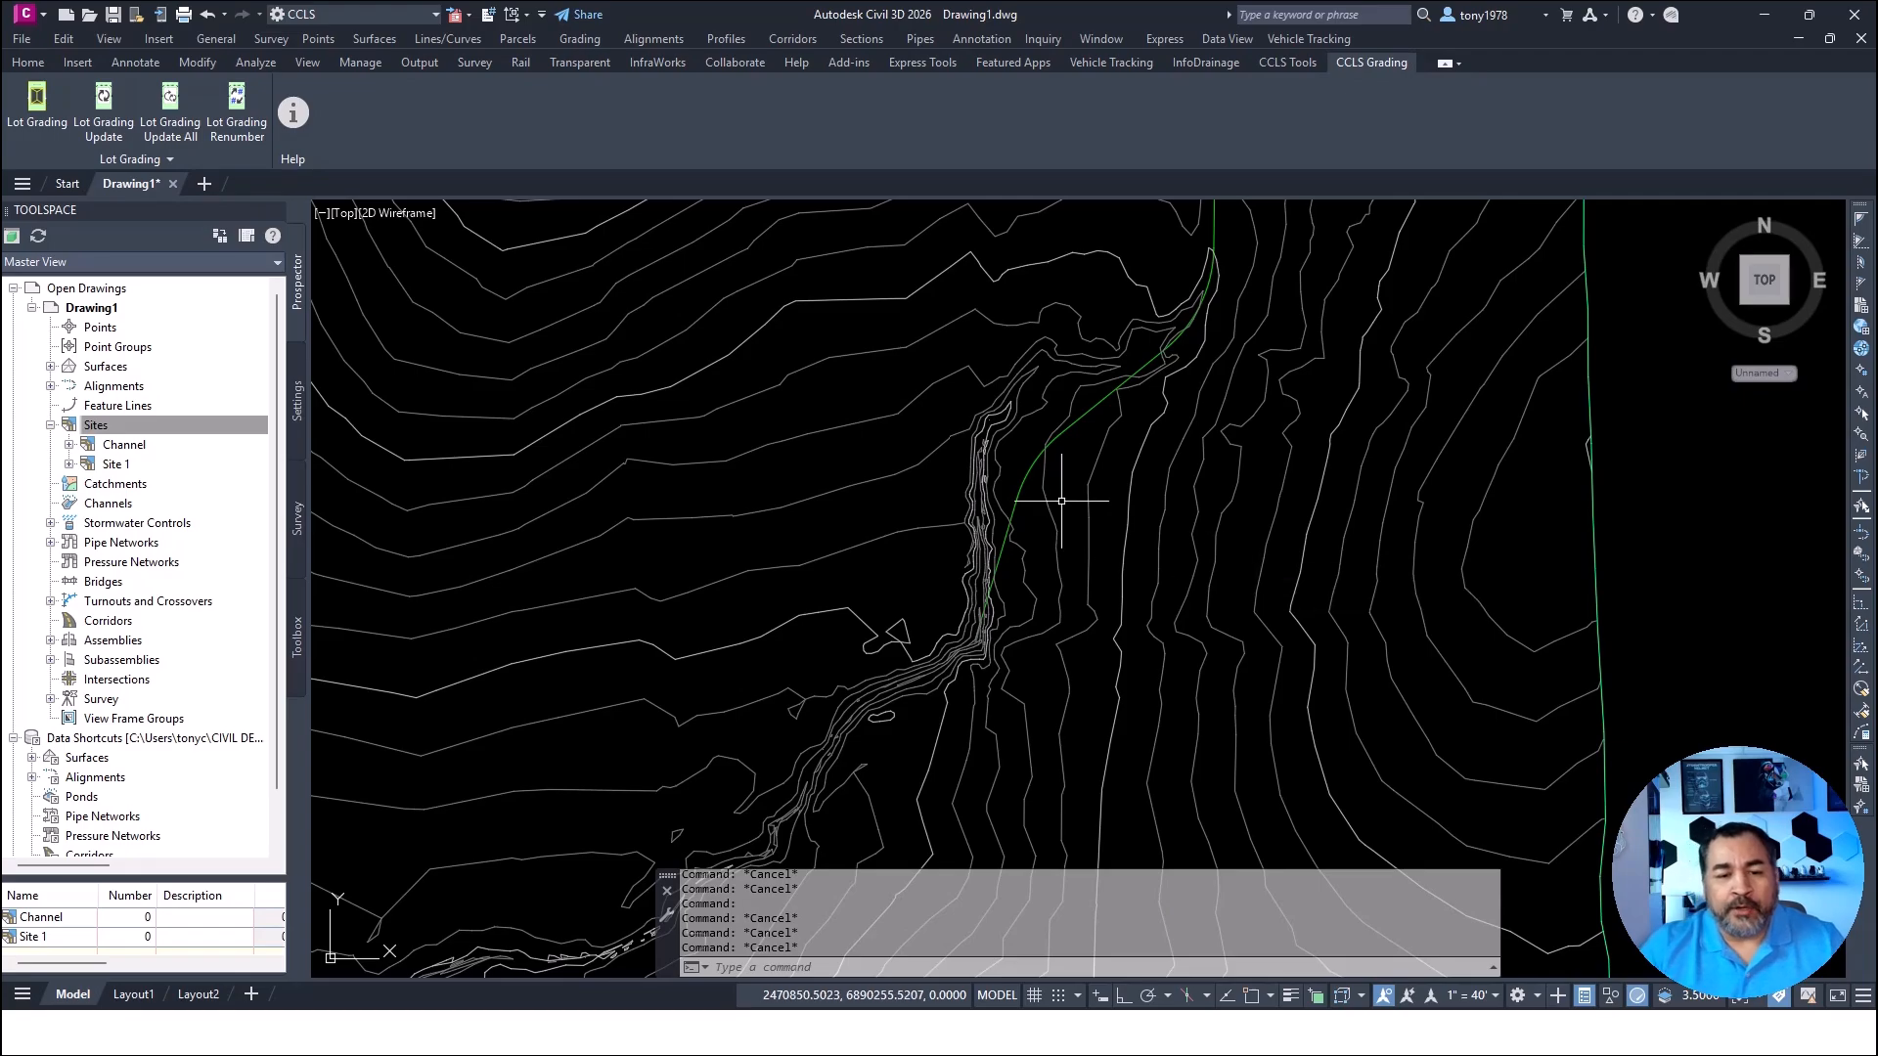
left_click(1017, 490)
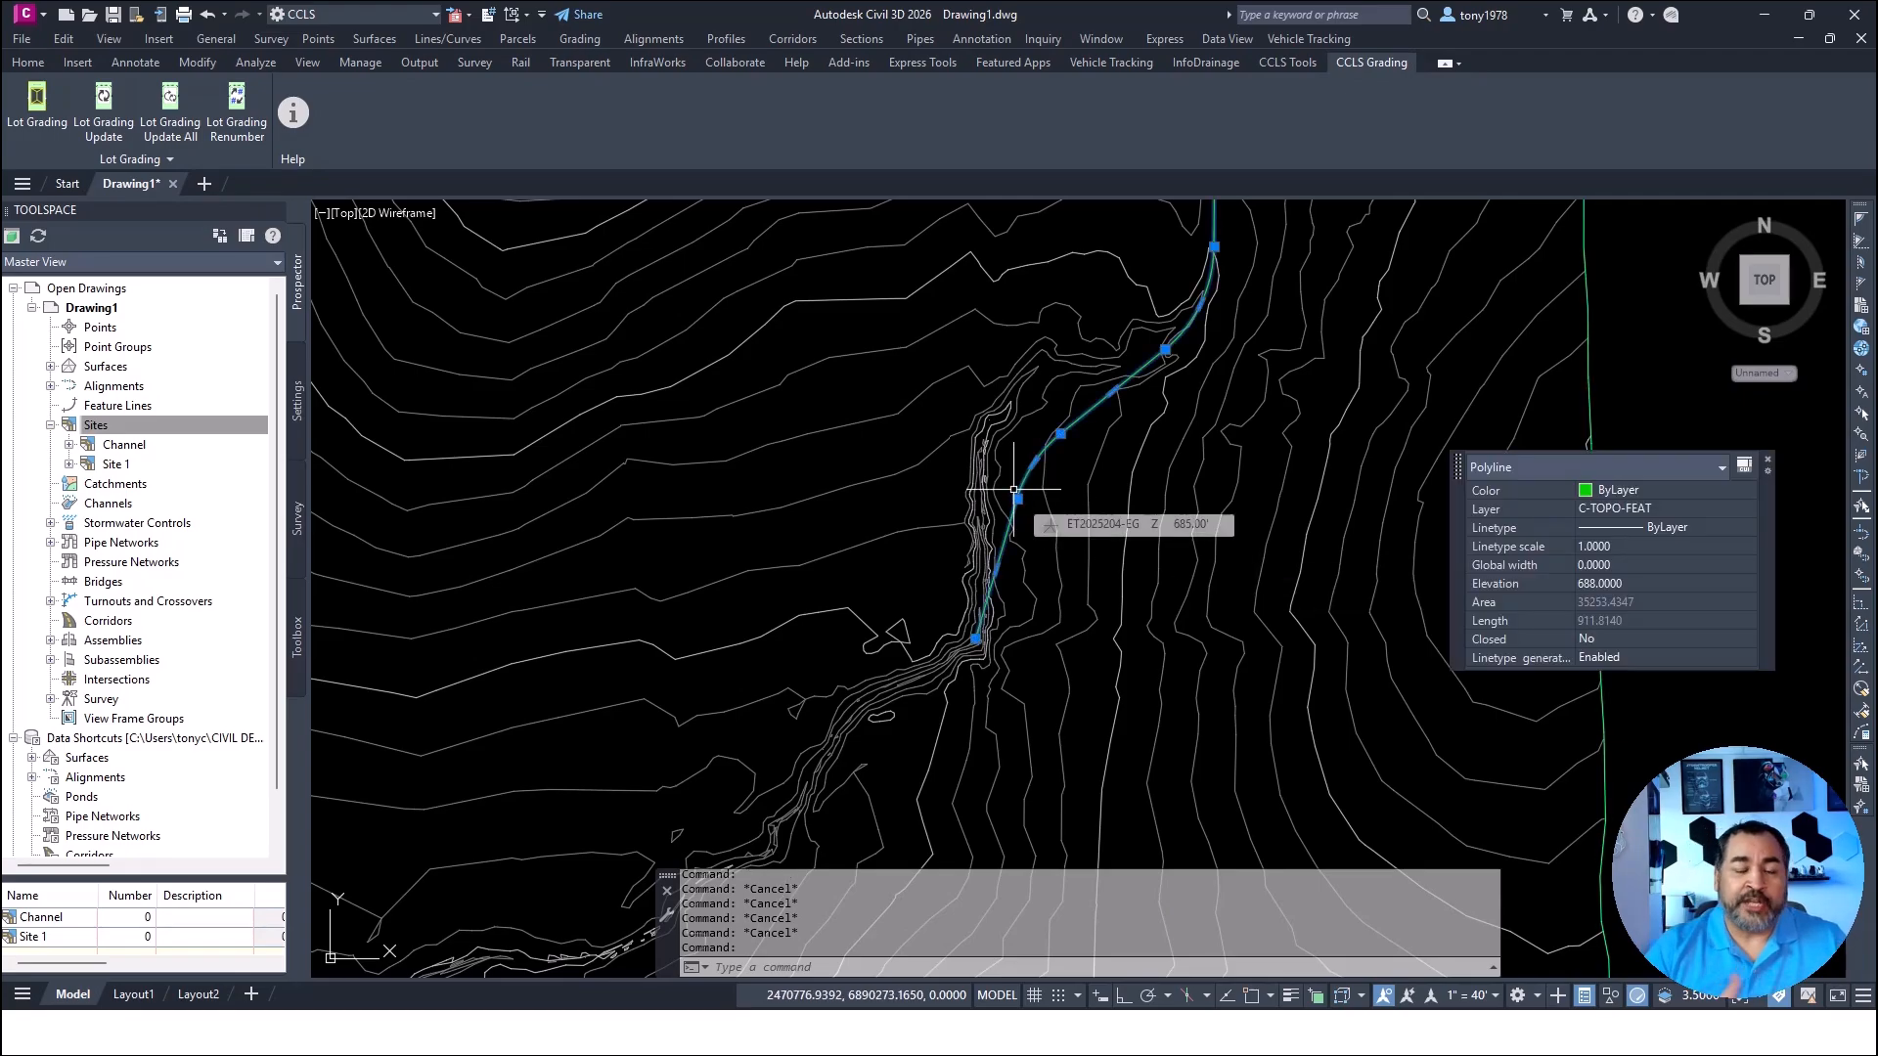
scroll(954, 540, "down", 2)
key("Escape")
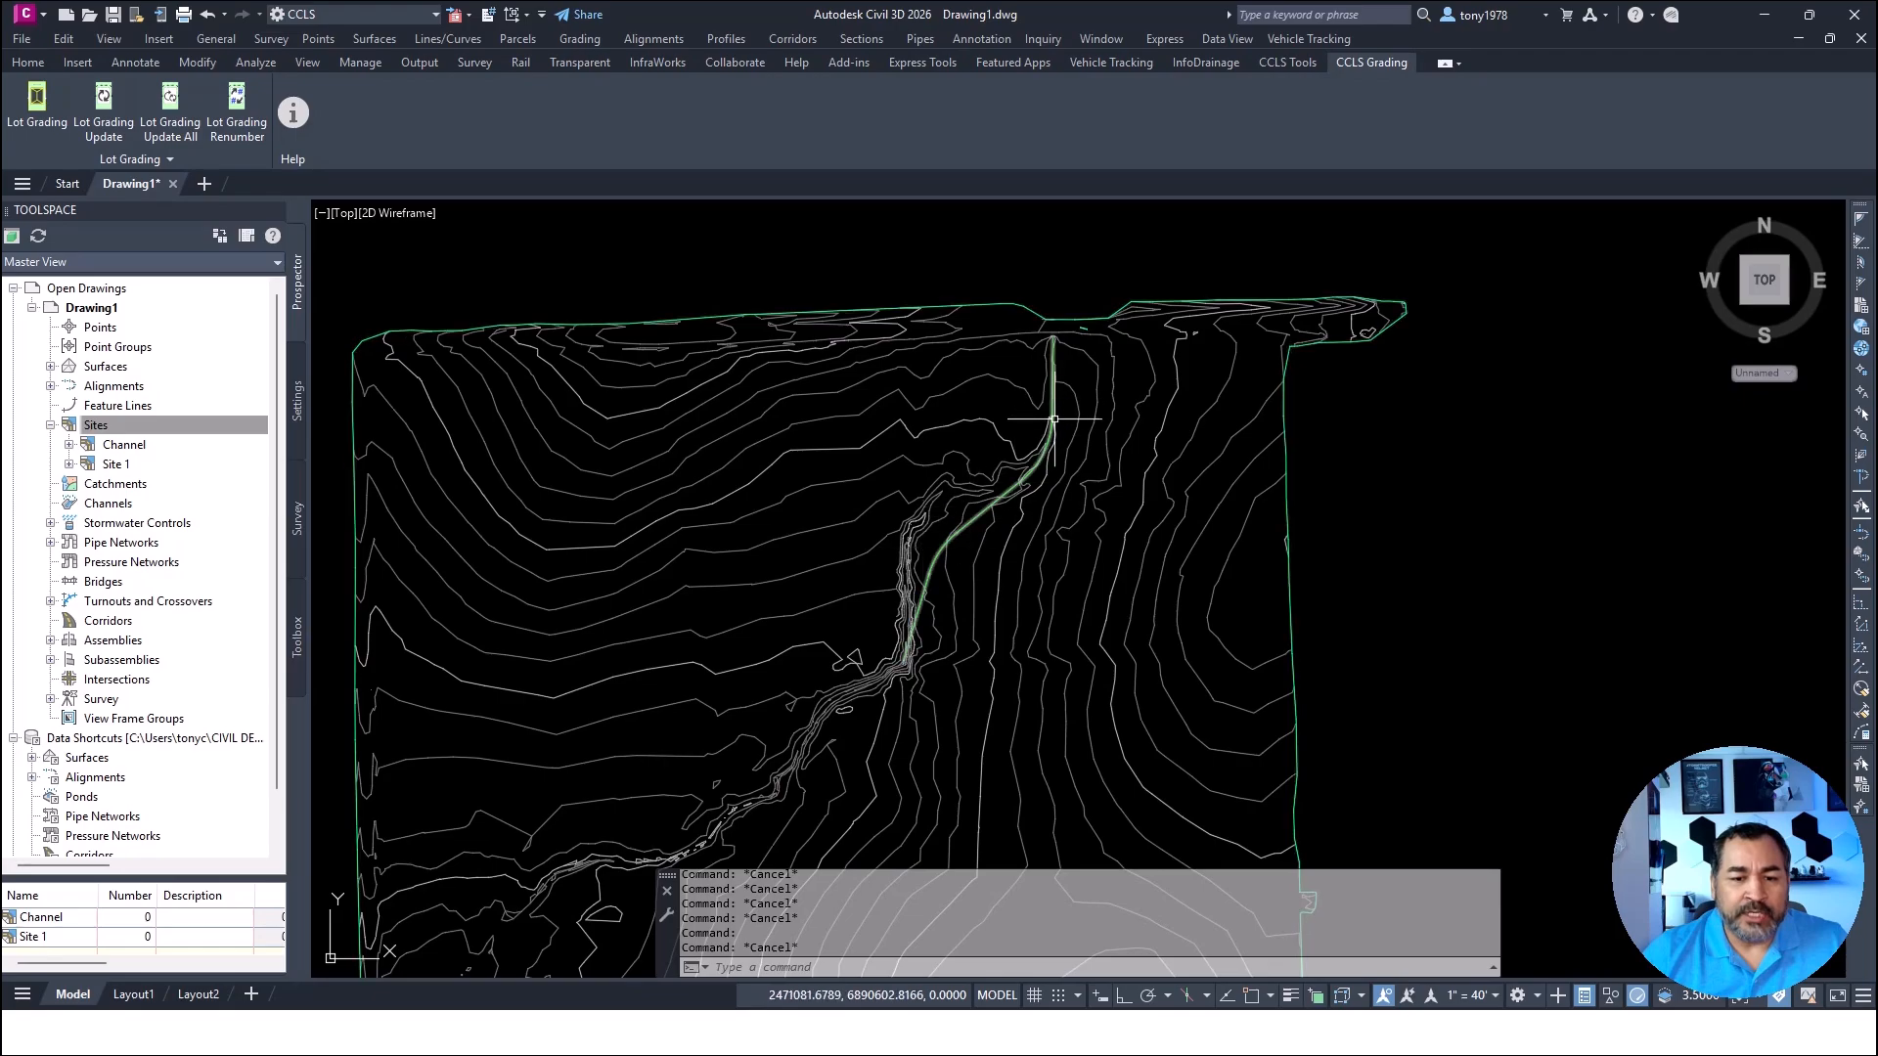
left_click(944, 553)
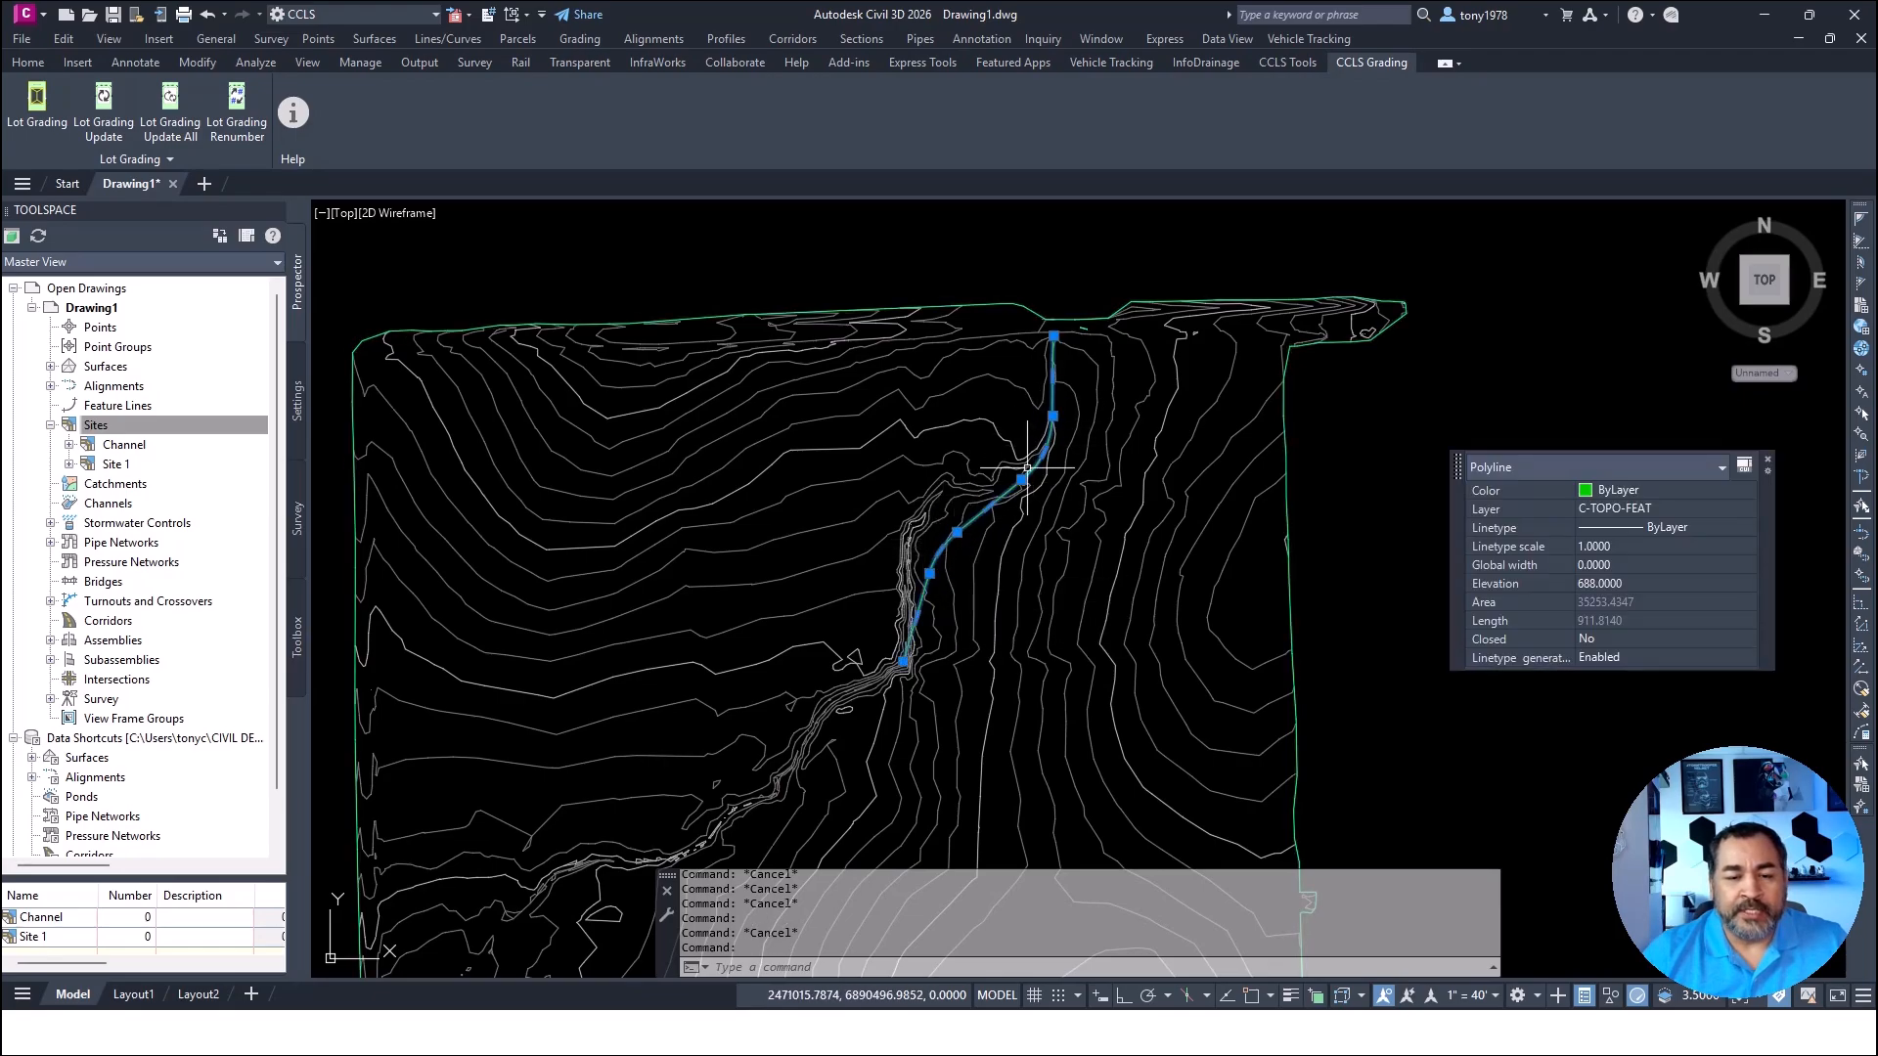
key("Escape")
left_click(988, 505)
middle_click_drag(1016, 538, 989, 529)
key("Escape")
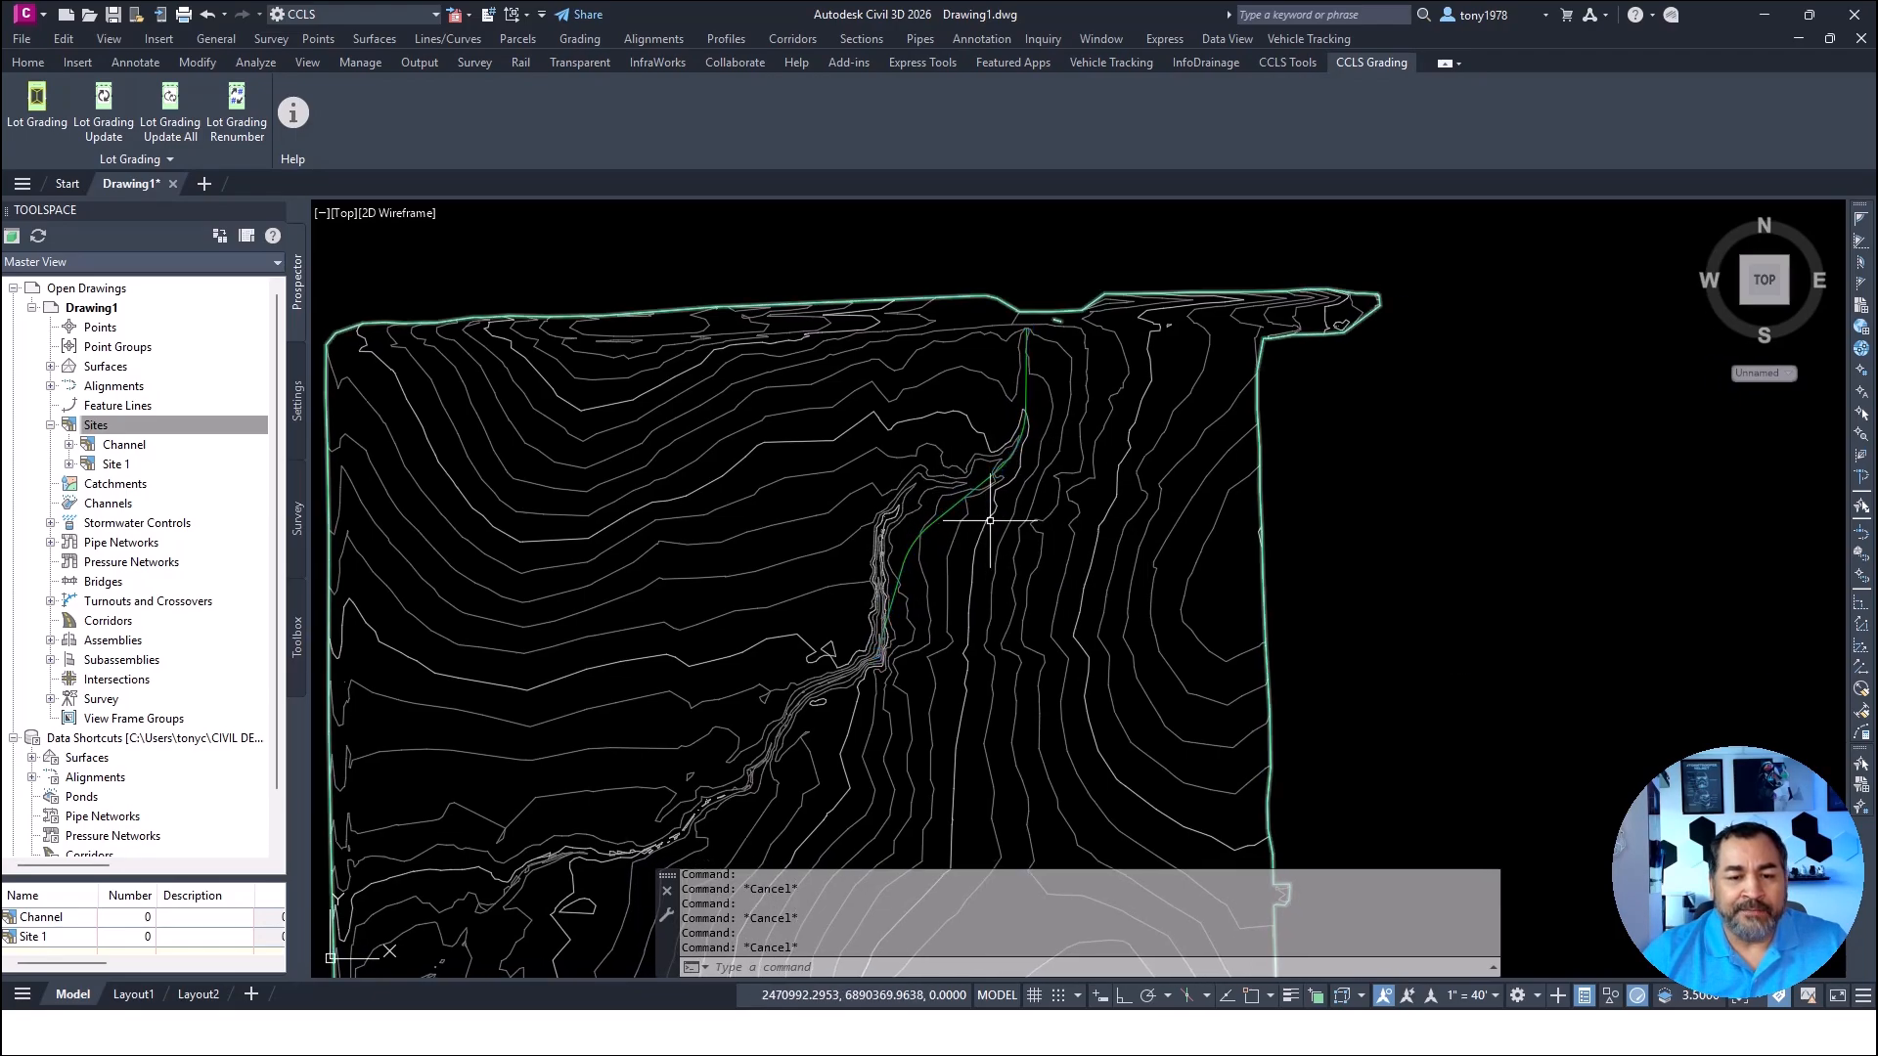
Convert the green polyline into a feature line in the Channel site with the Corridor Ditch style, erasing the original and assigning elevations
left_click(28, 61)
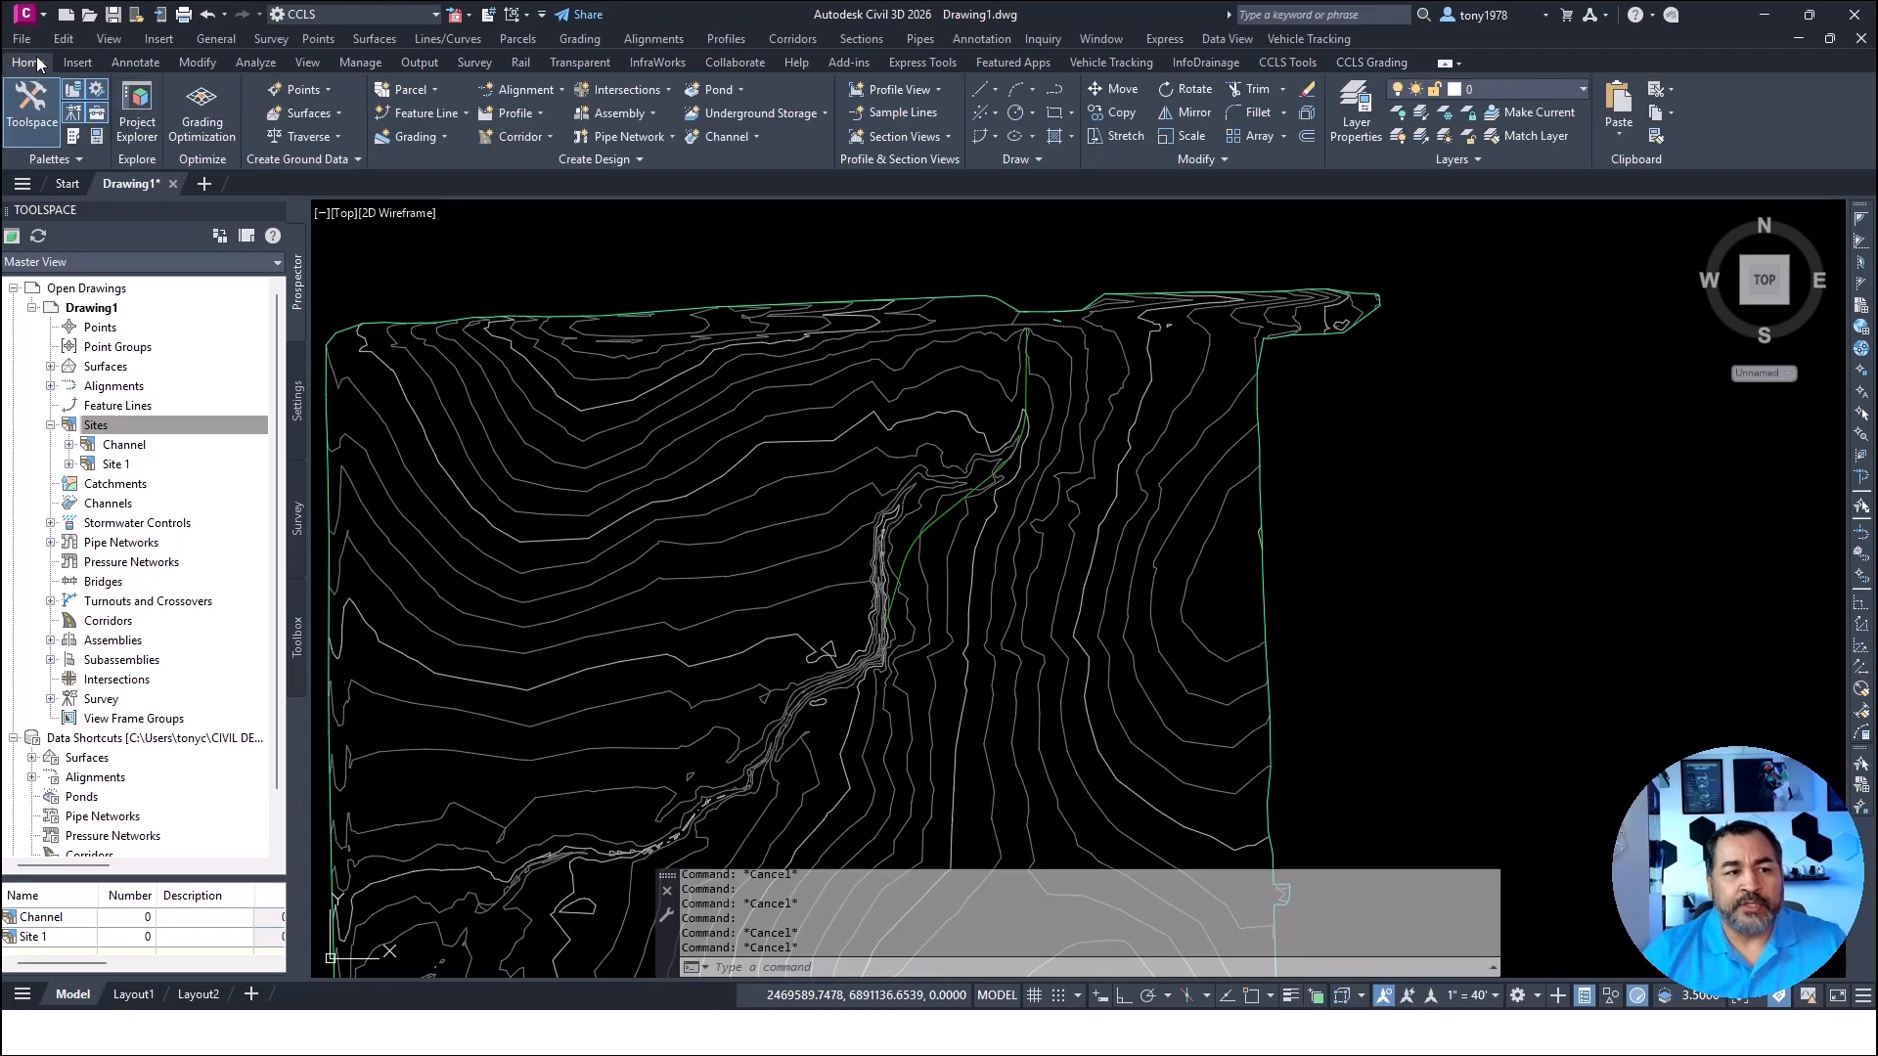
key("Escape")
left_click(580, 38)
left_click(662, 121)
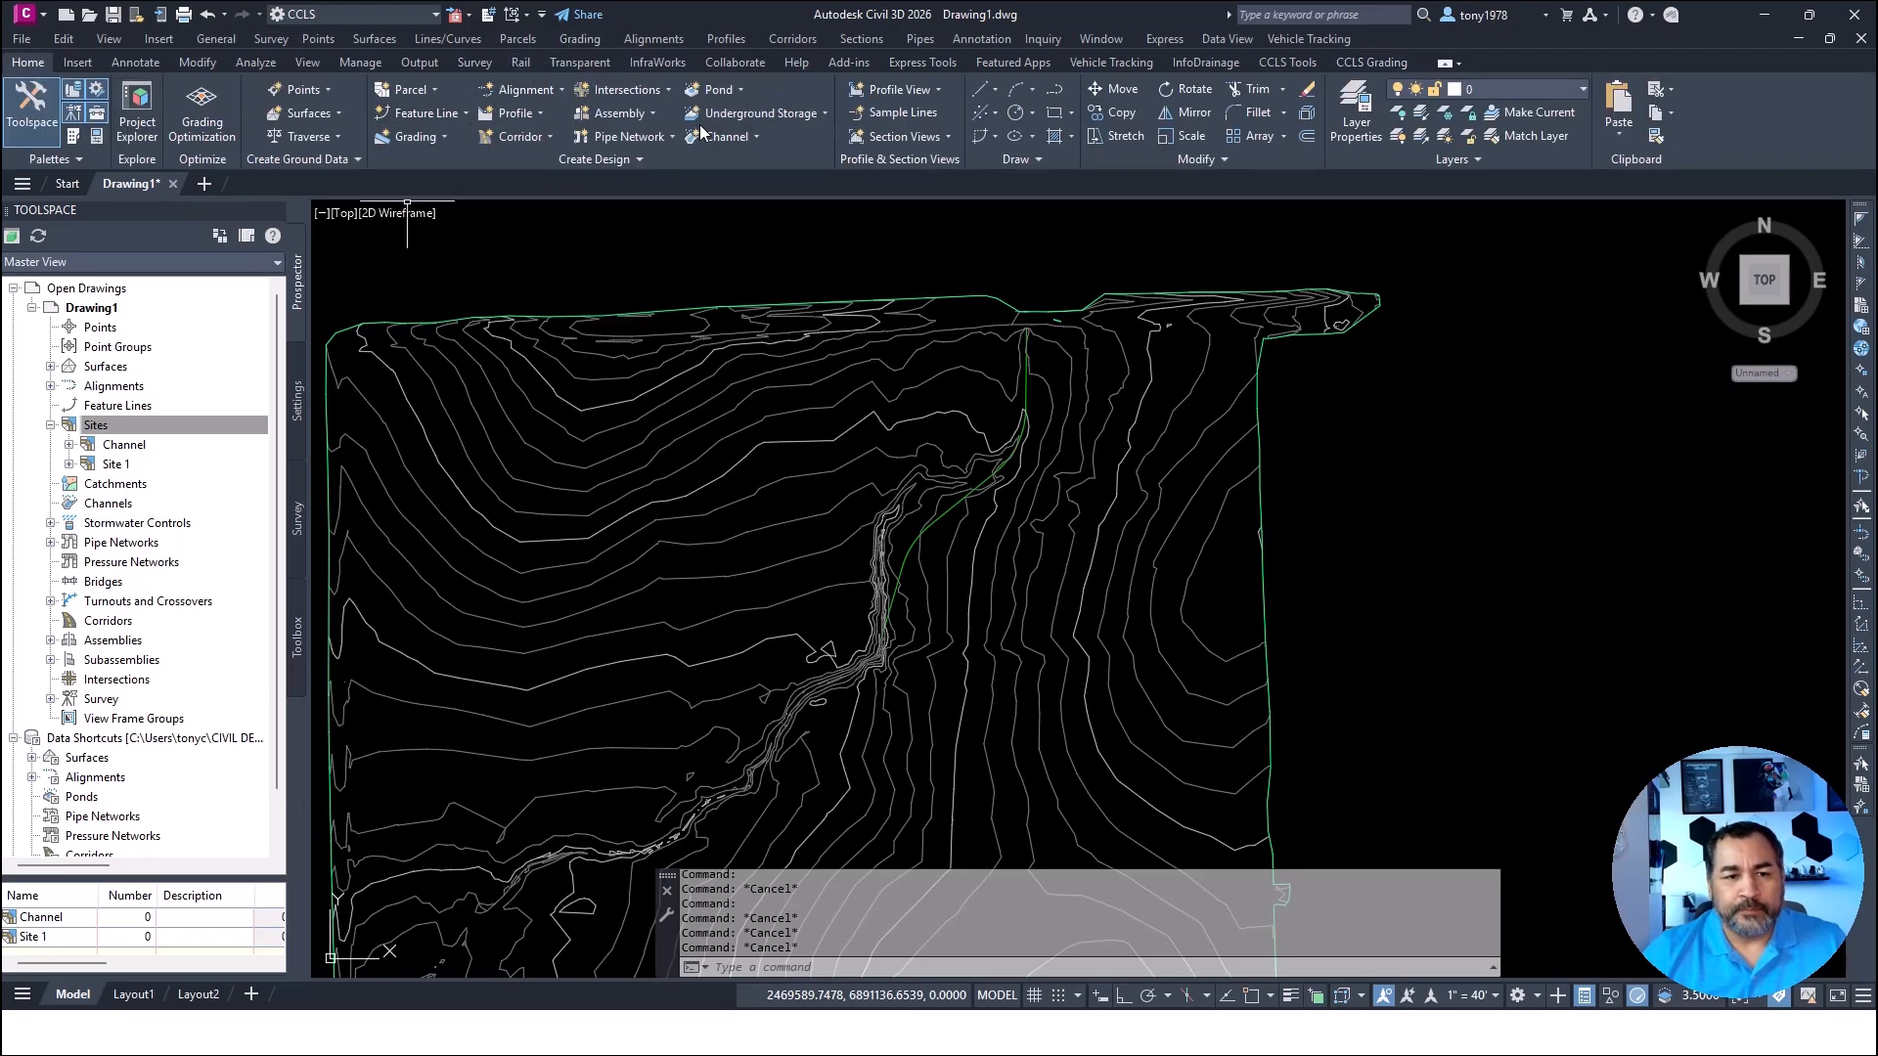
left_click(968, 484)
right_click(951, 450)
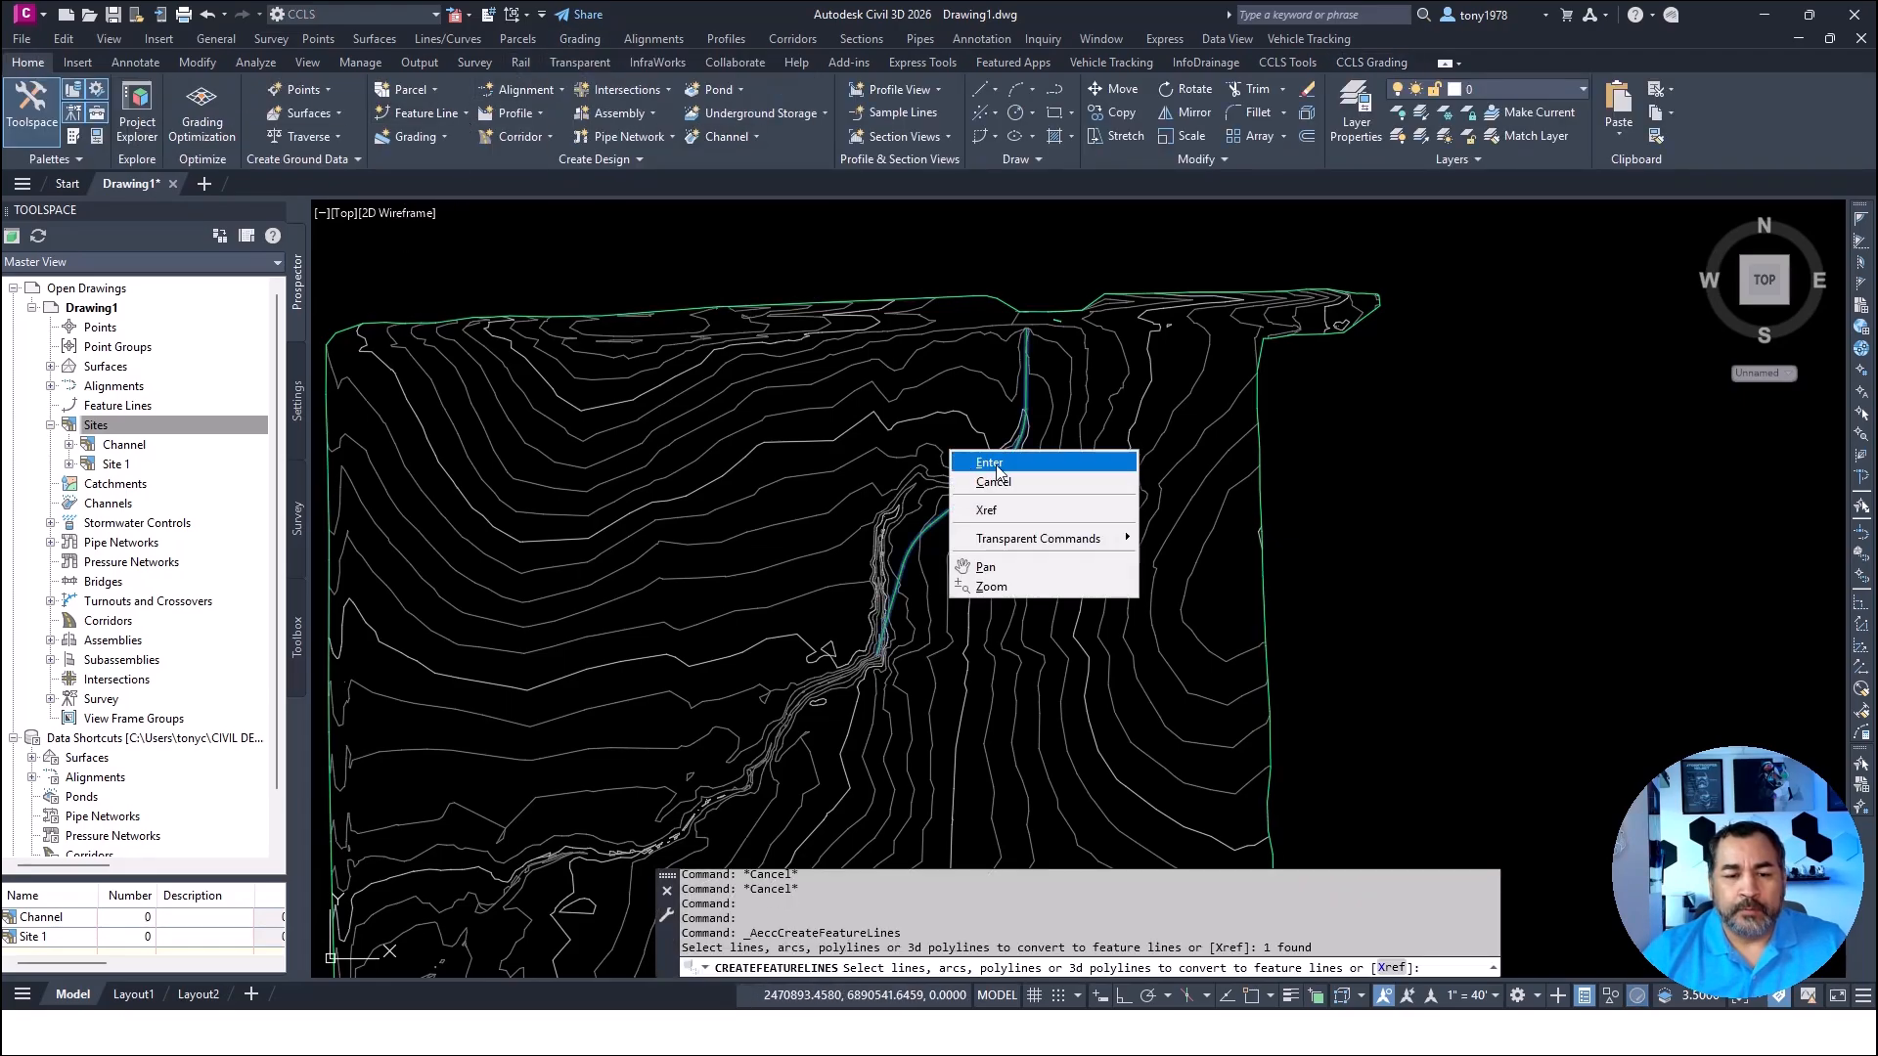
left_click(973, 461)
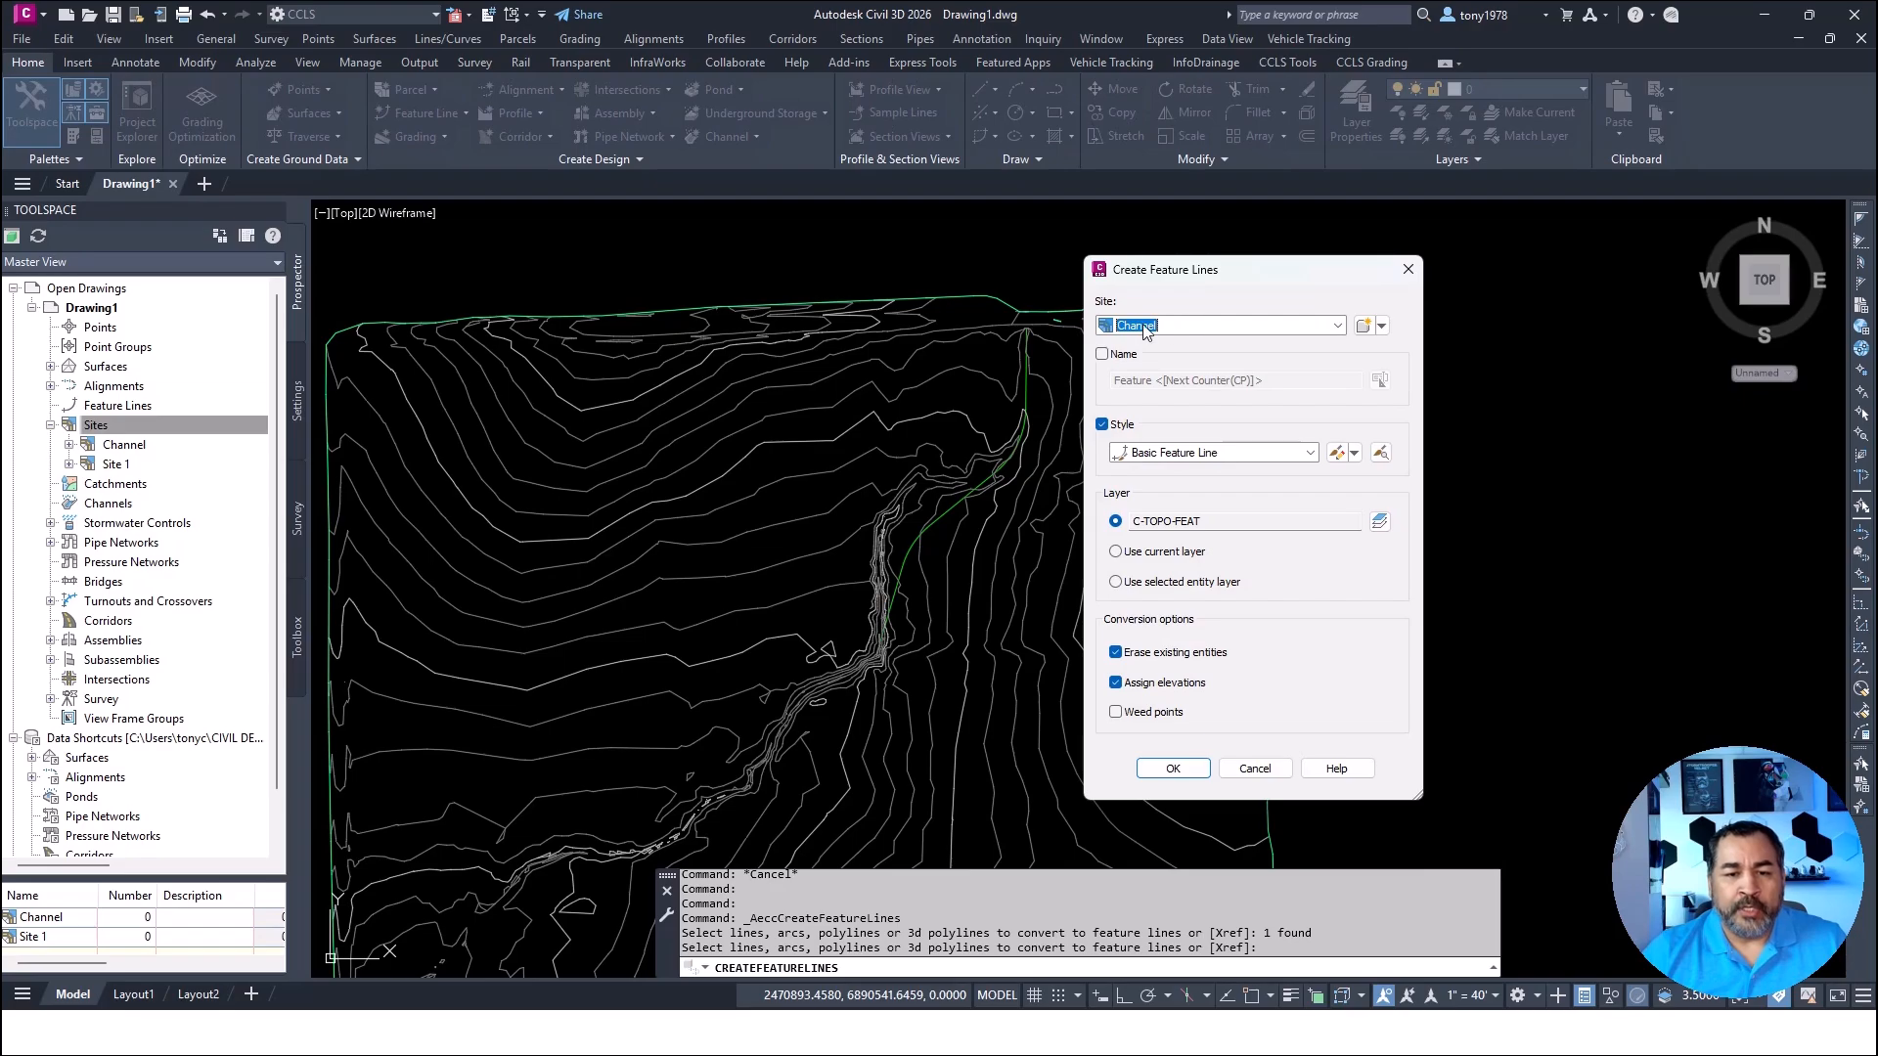
left_click(1218, 455)
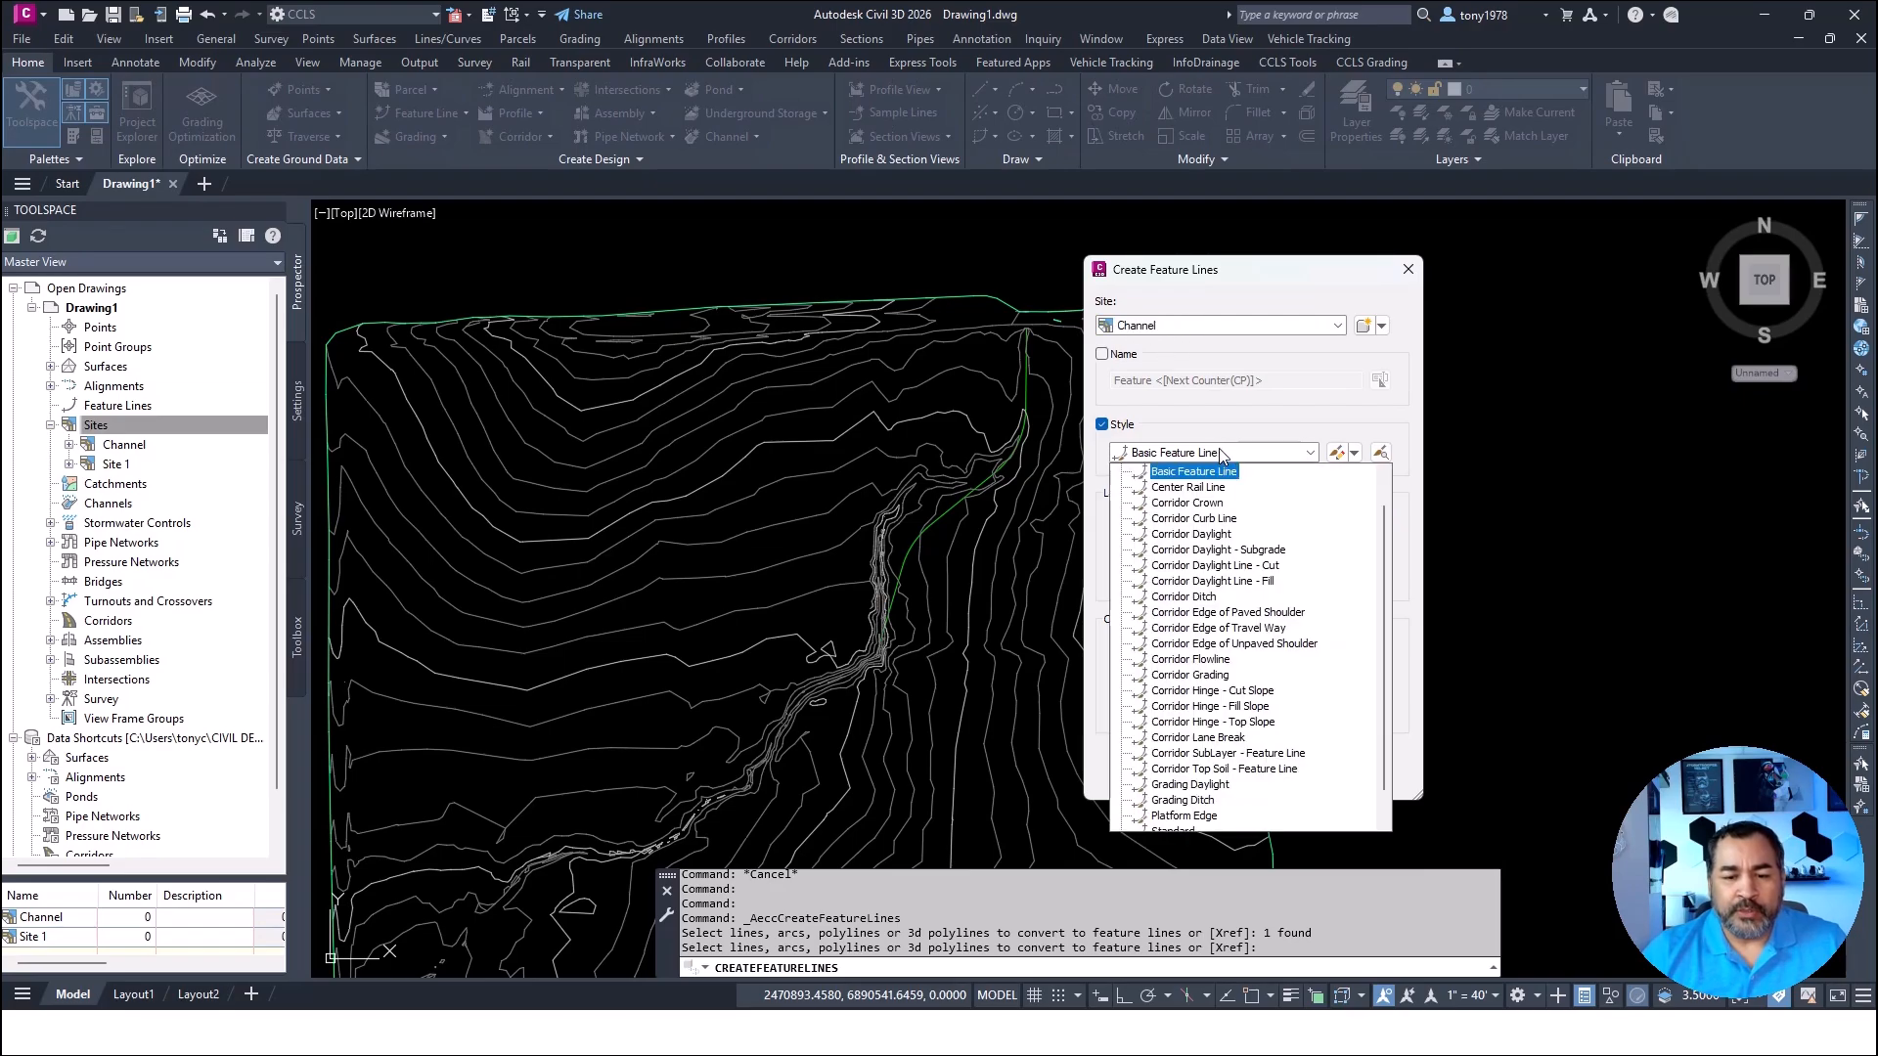
left_click(1183, 599)
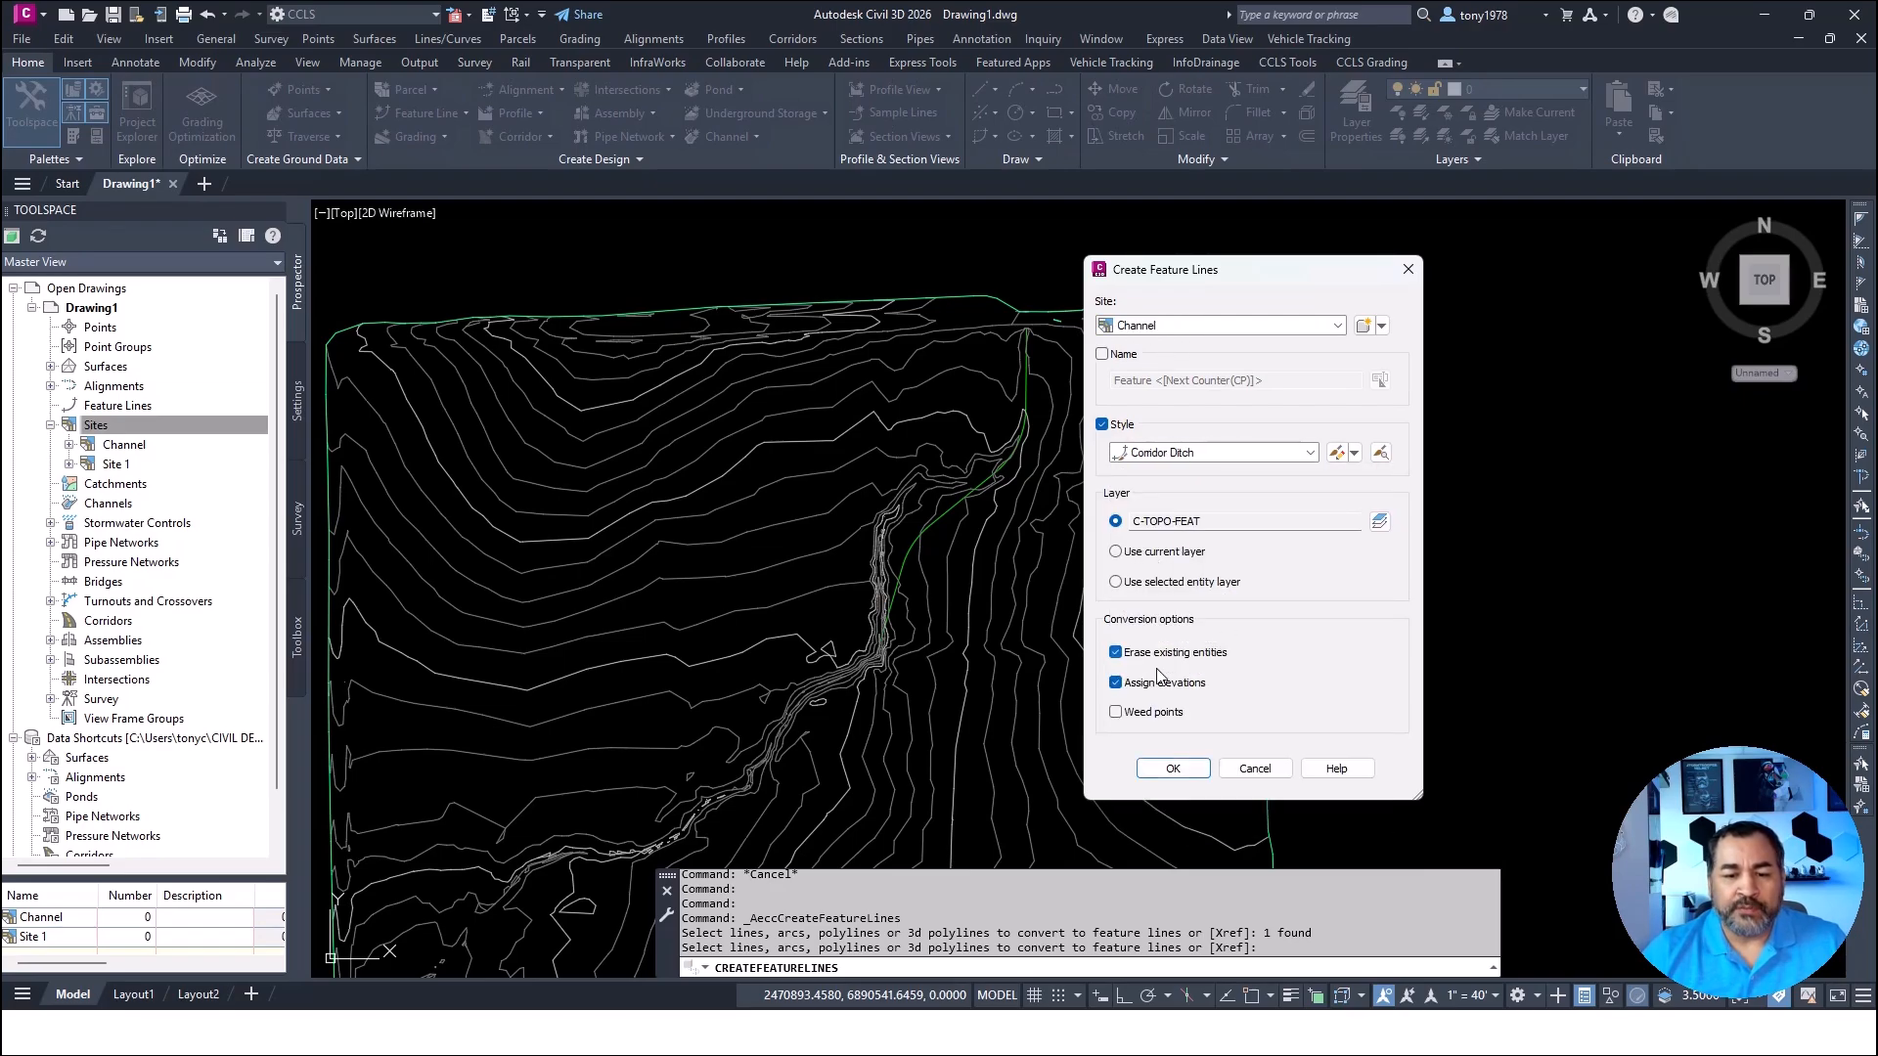
left_click(1173, 770)
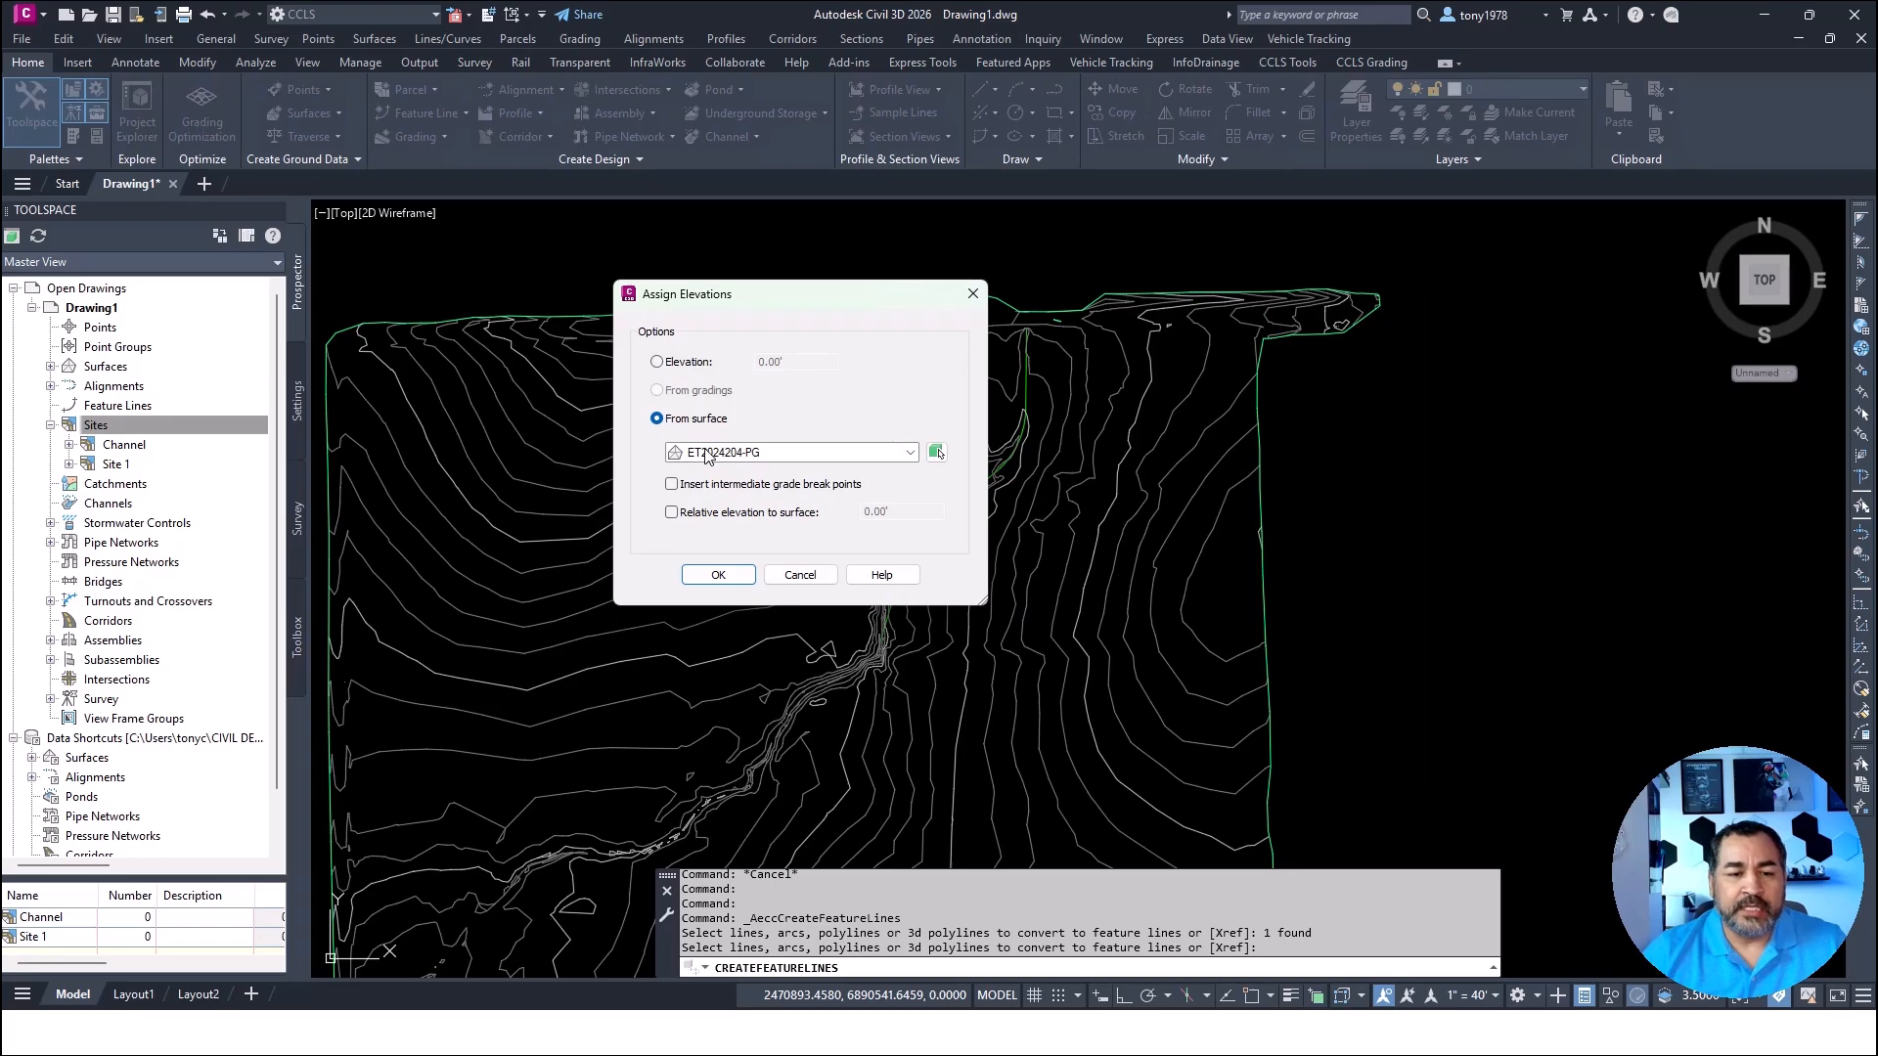
Assign the feature line's elevations from the ET2025204-EG surface
left_click(772, 452)
left_click(744, 488)
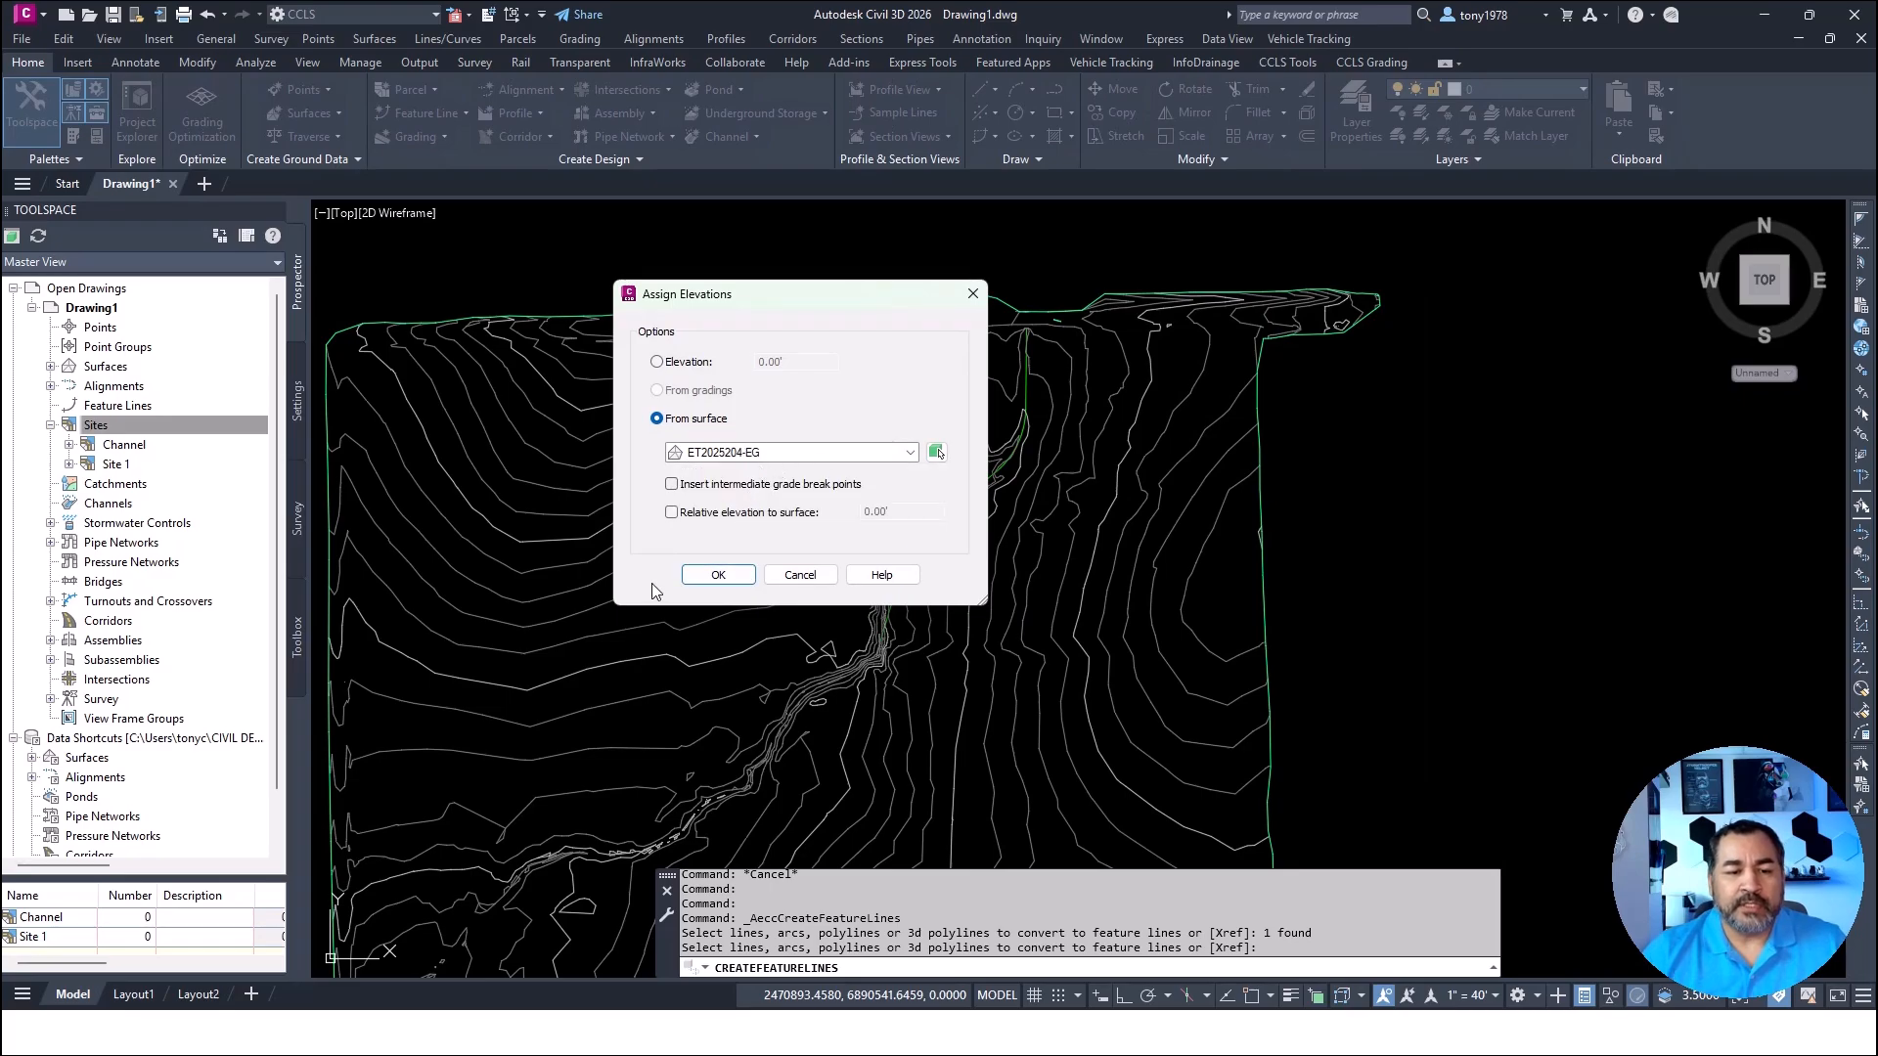
left_click(720, 576)
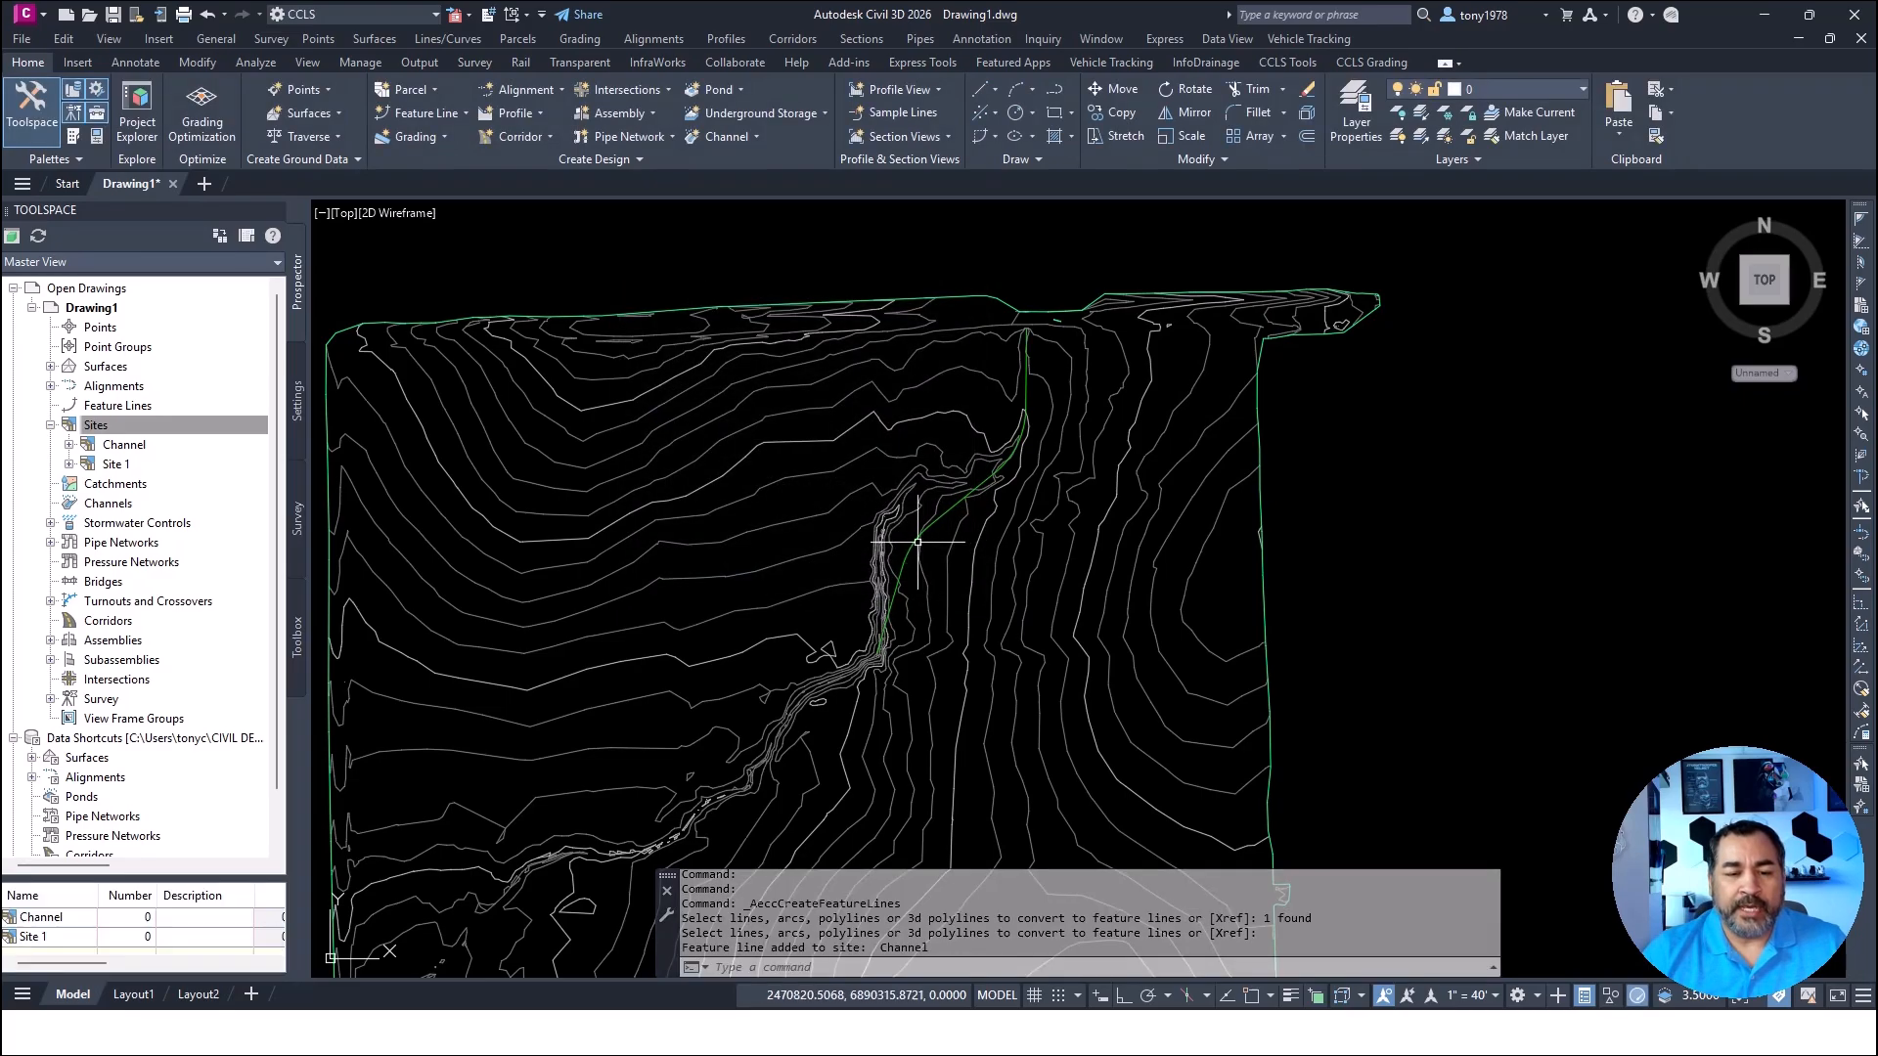
Start setting a grade along the new feature line from its southern endpoint, keeping elevation 674.00 there
key("Escape")
left_click(914, 543)
key("Escape")
scroll(922, 531, "up", 2)
left_click(916, 538)
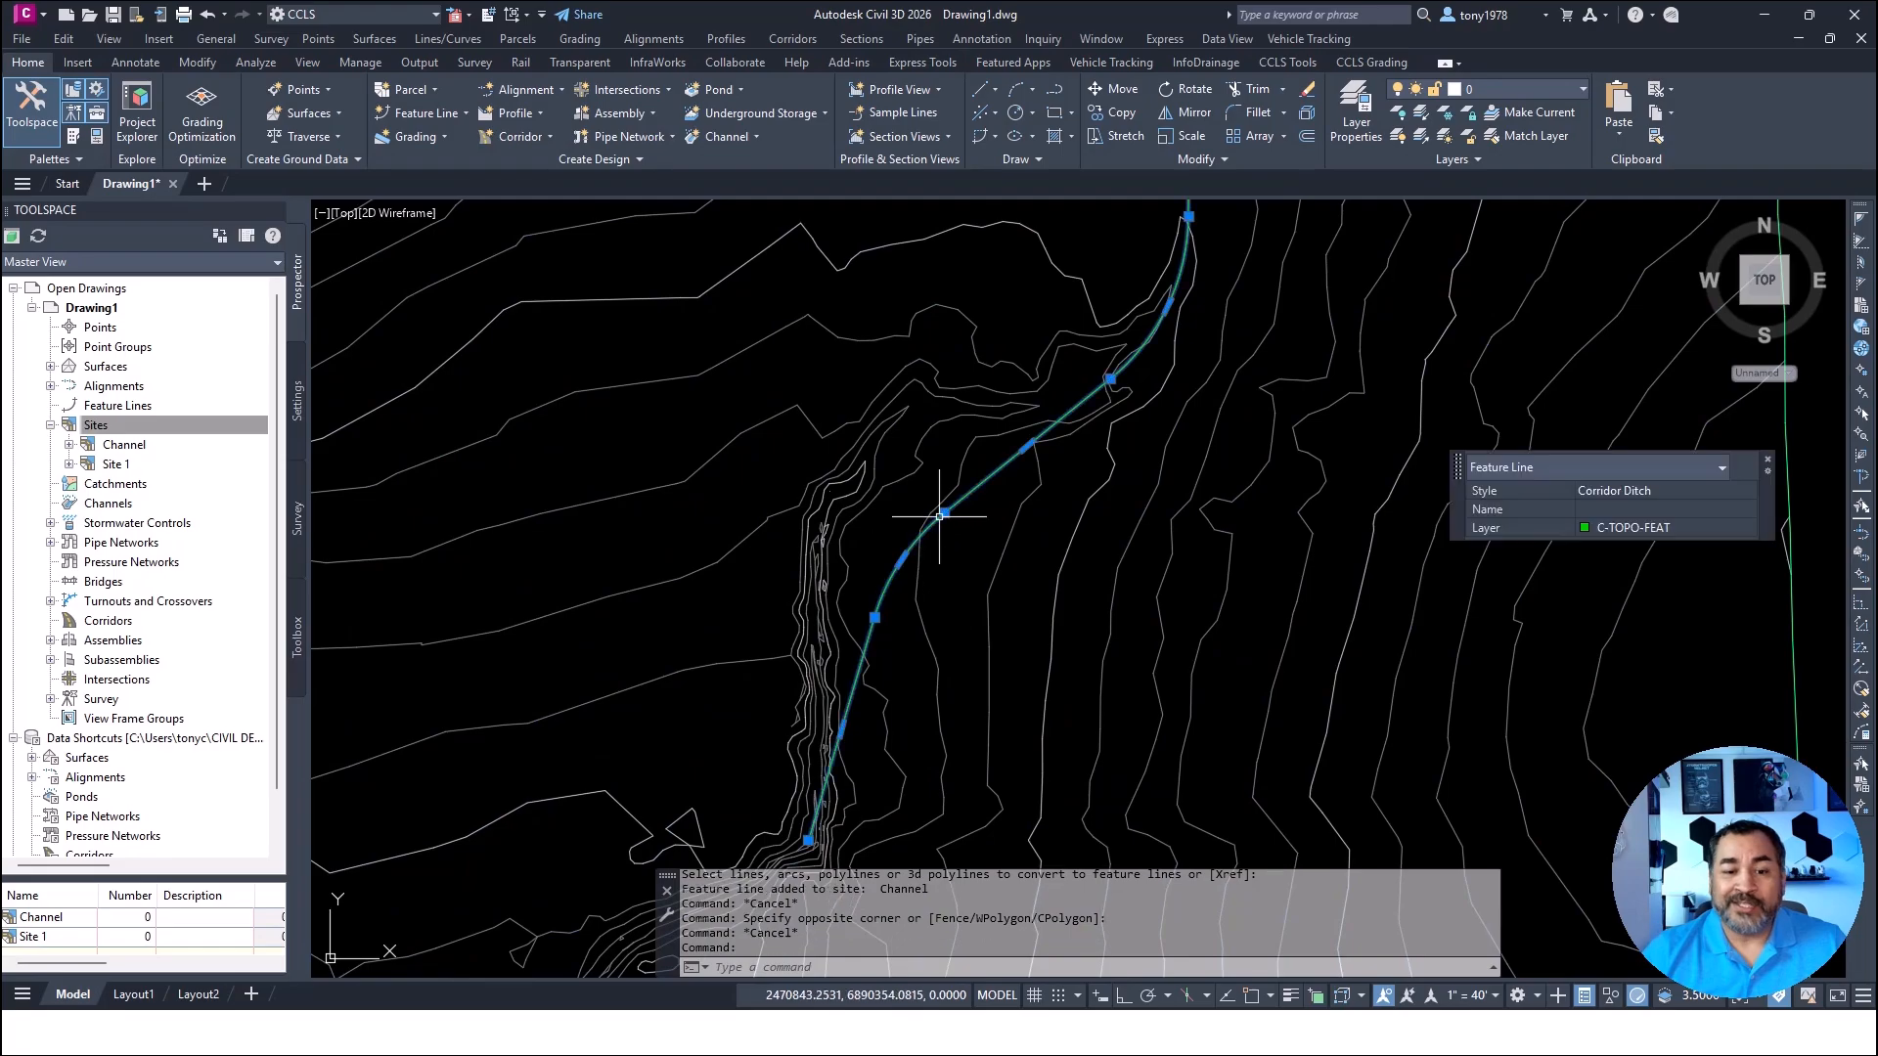
left_click(1135, 94)
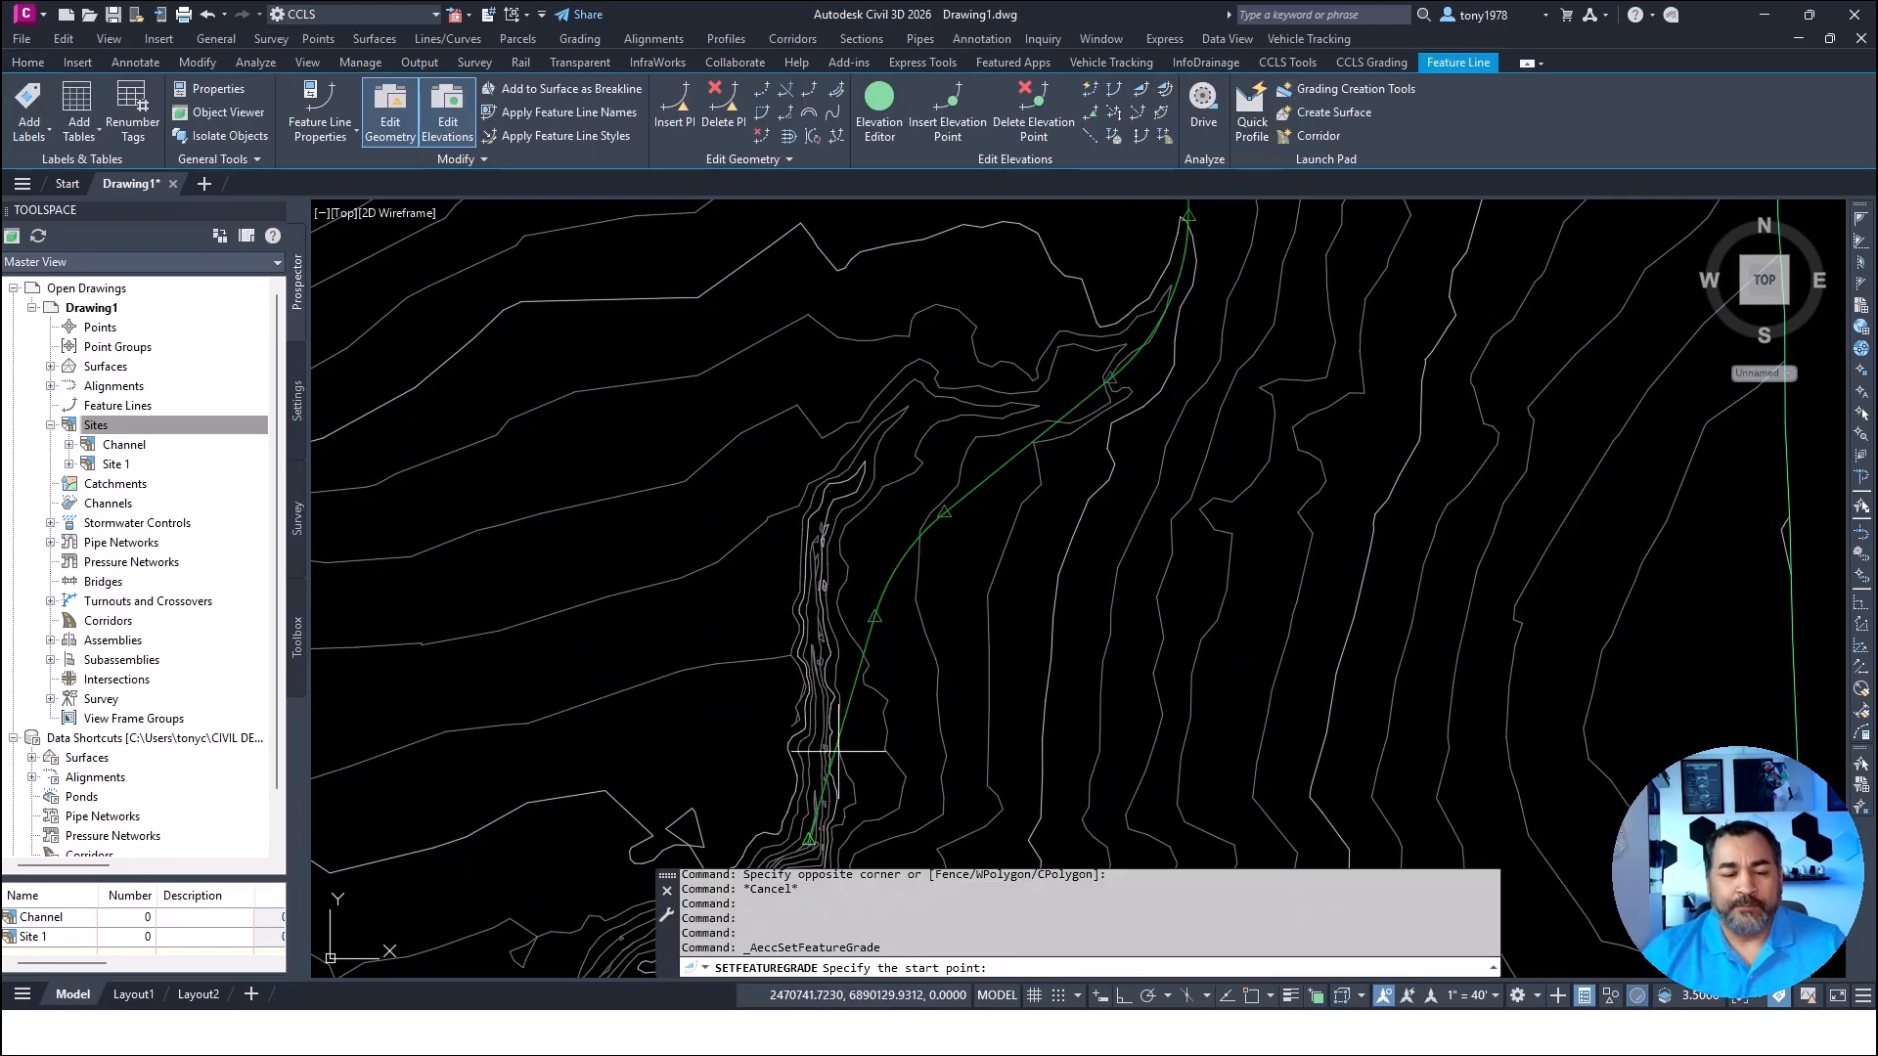
left_click(807, 839)
key("Return")
Complete the grade at the feature line's northern endpoint using the Elevation option with 692.00, and finish the command
scroll(808, 839, "down", 3)
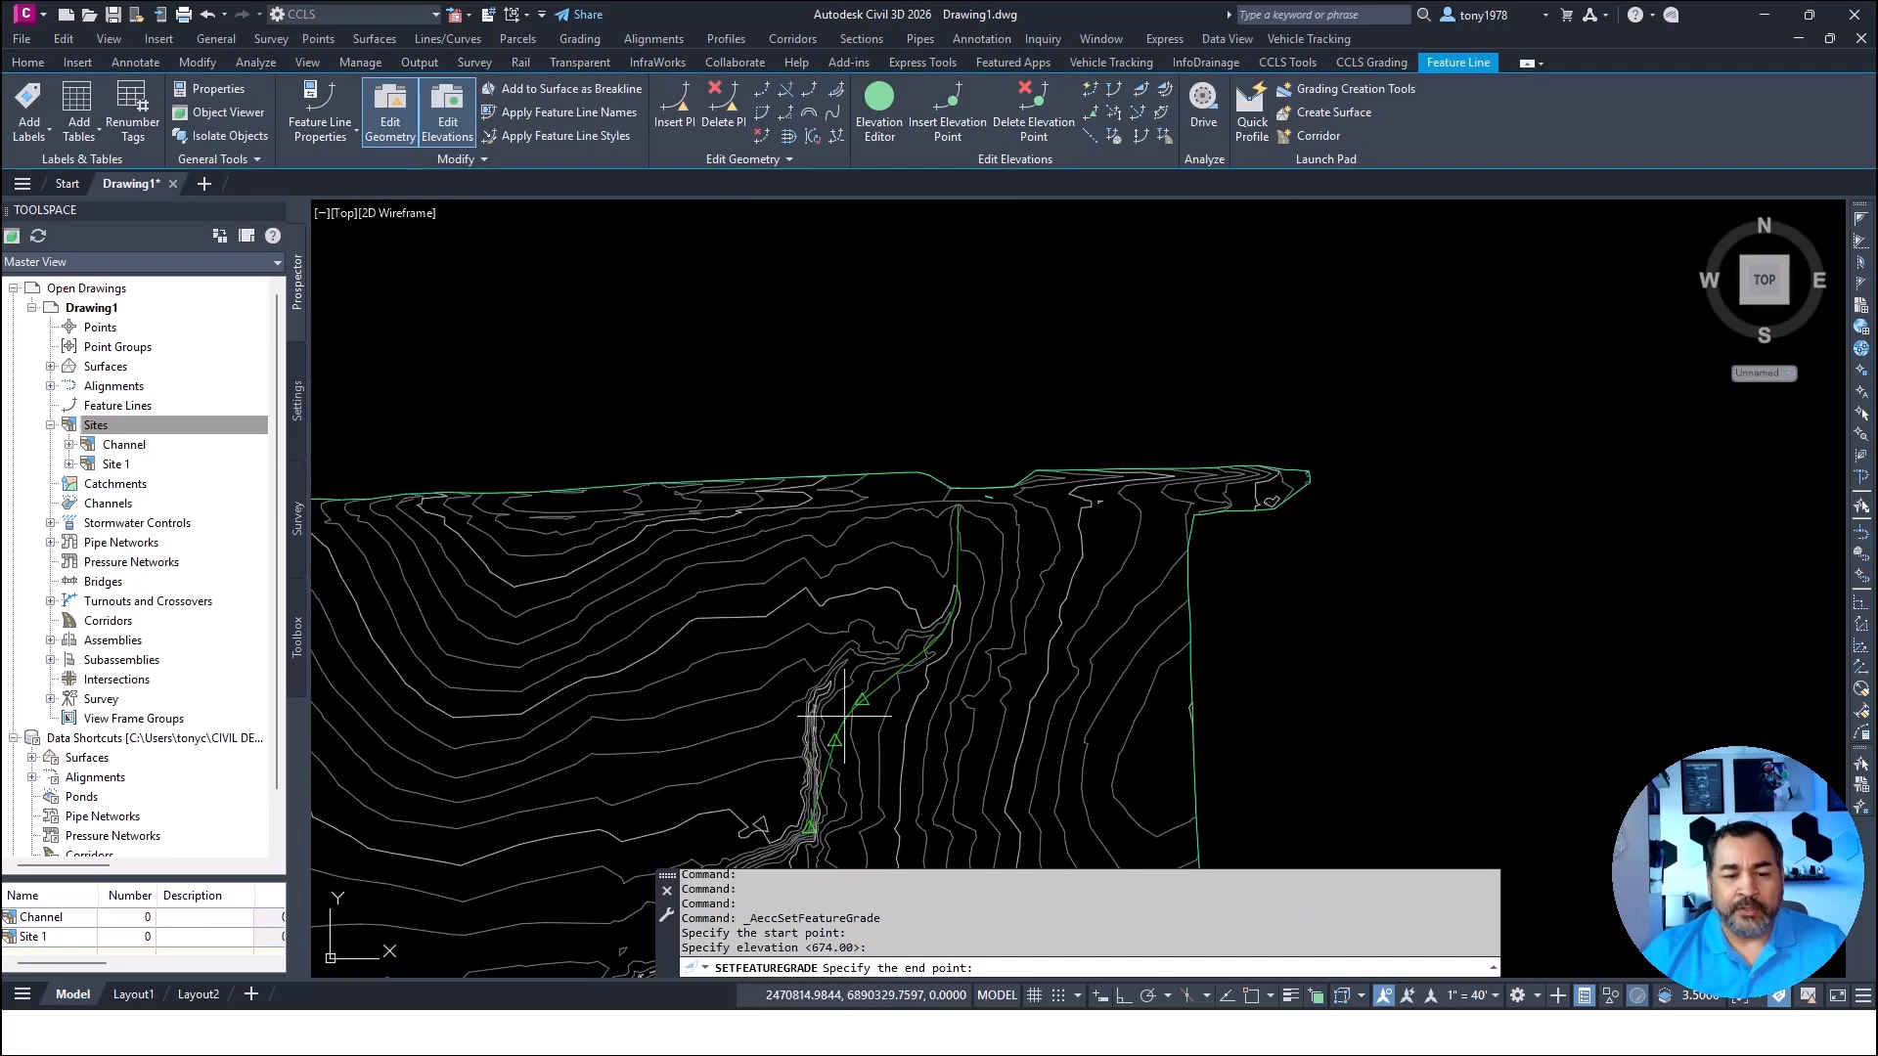
left_click(957, 522)
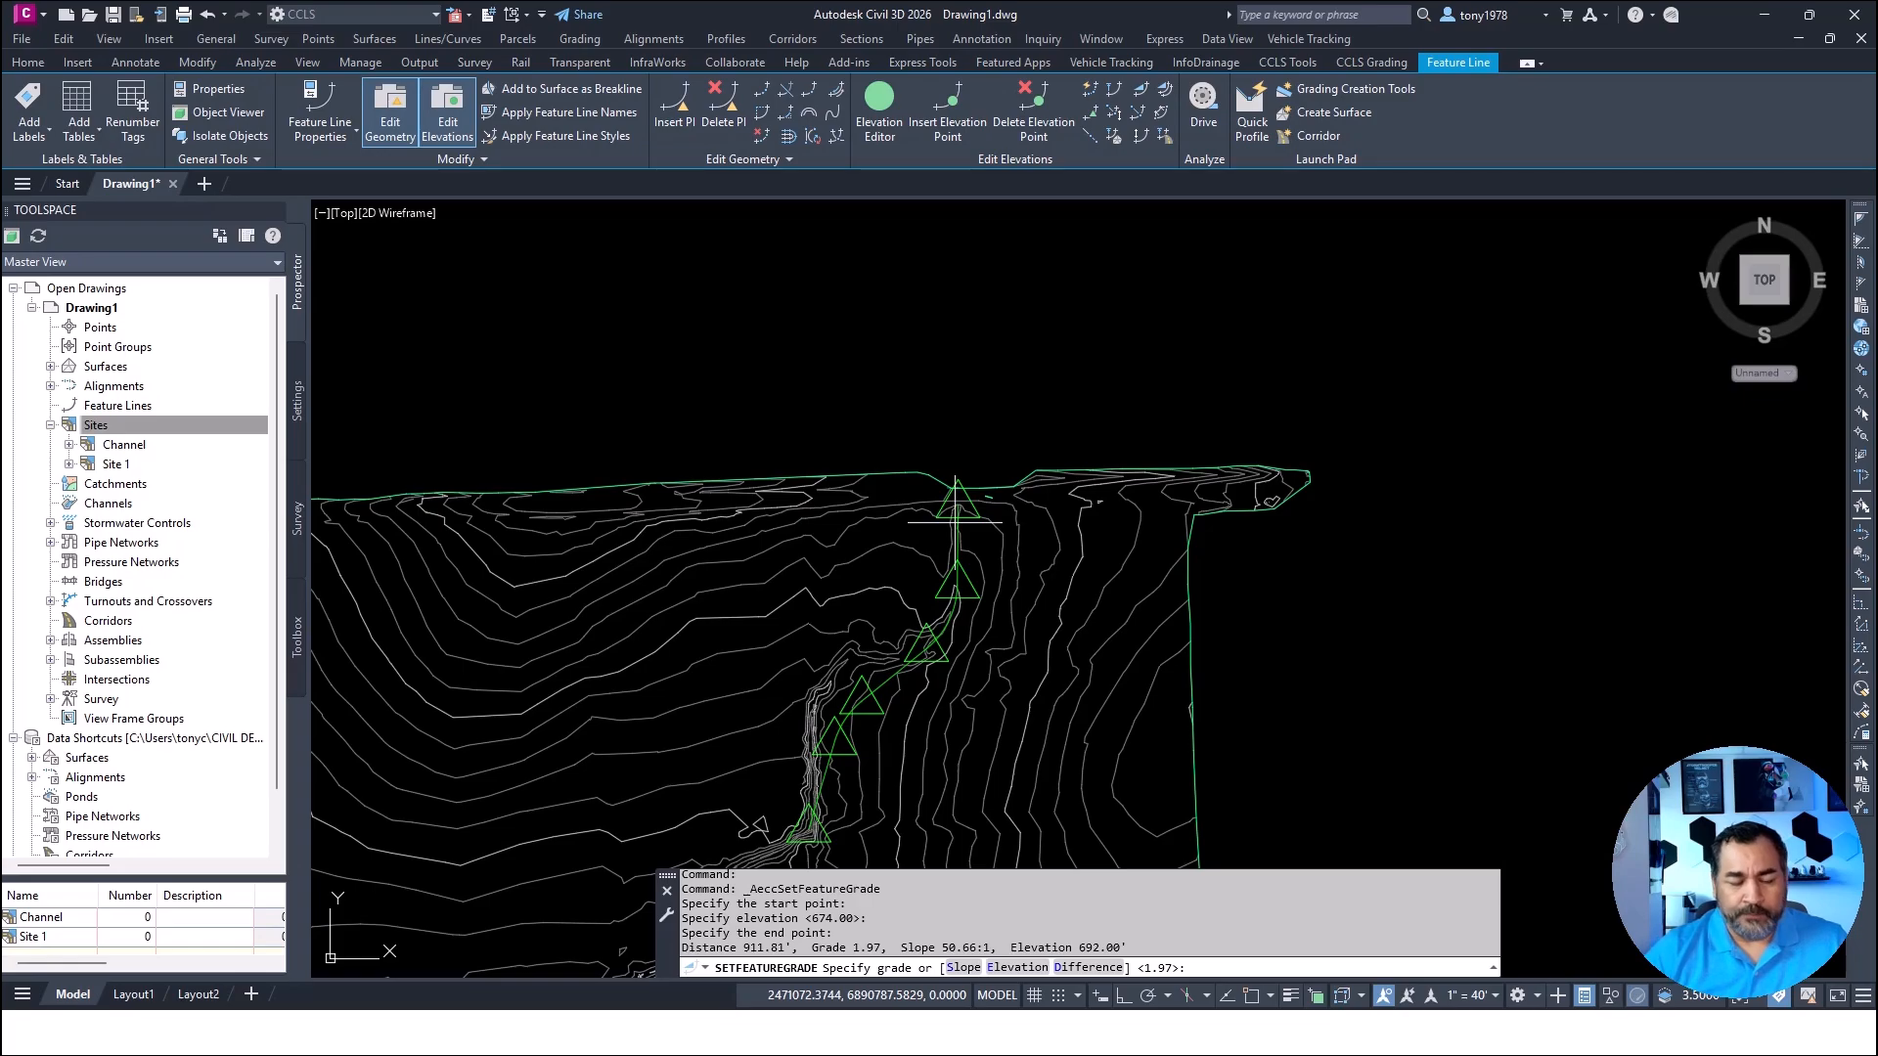
type("e")
key("Return")
key("Return")
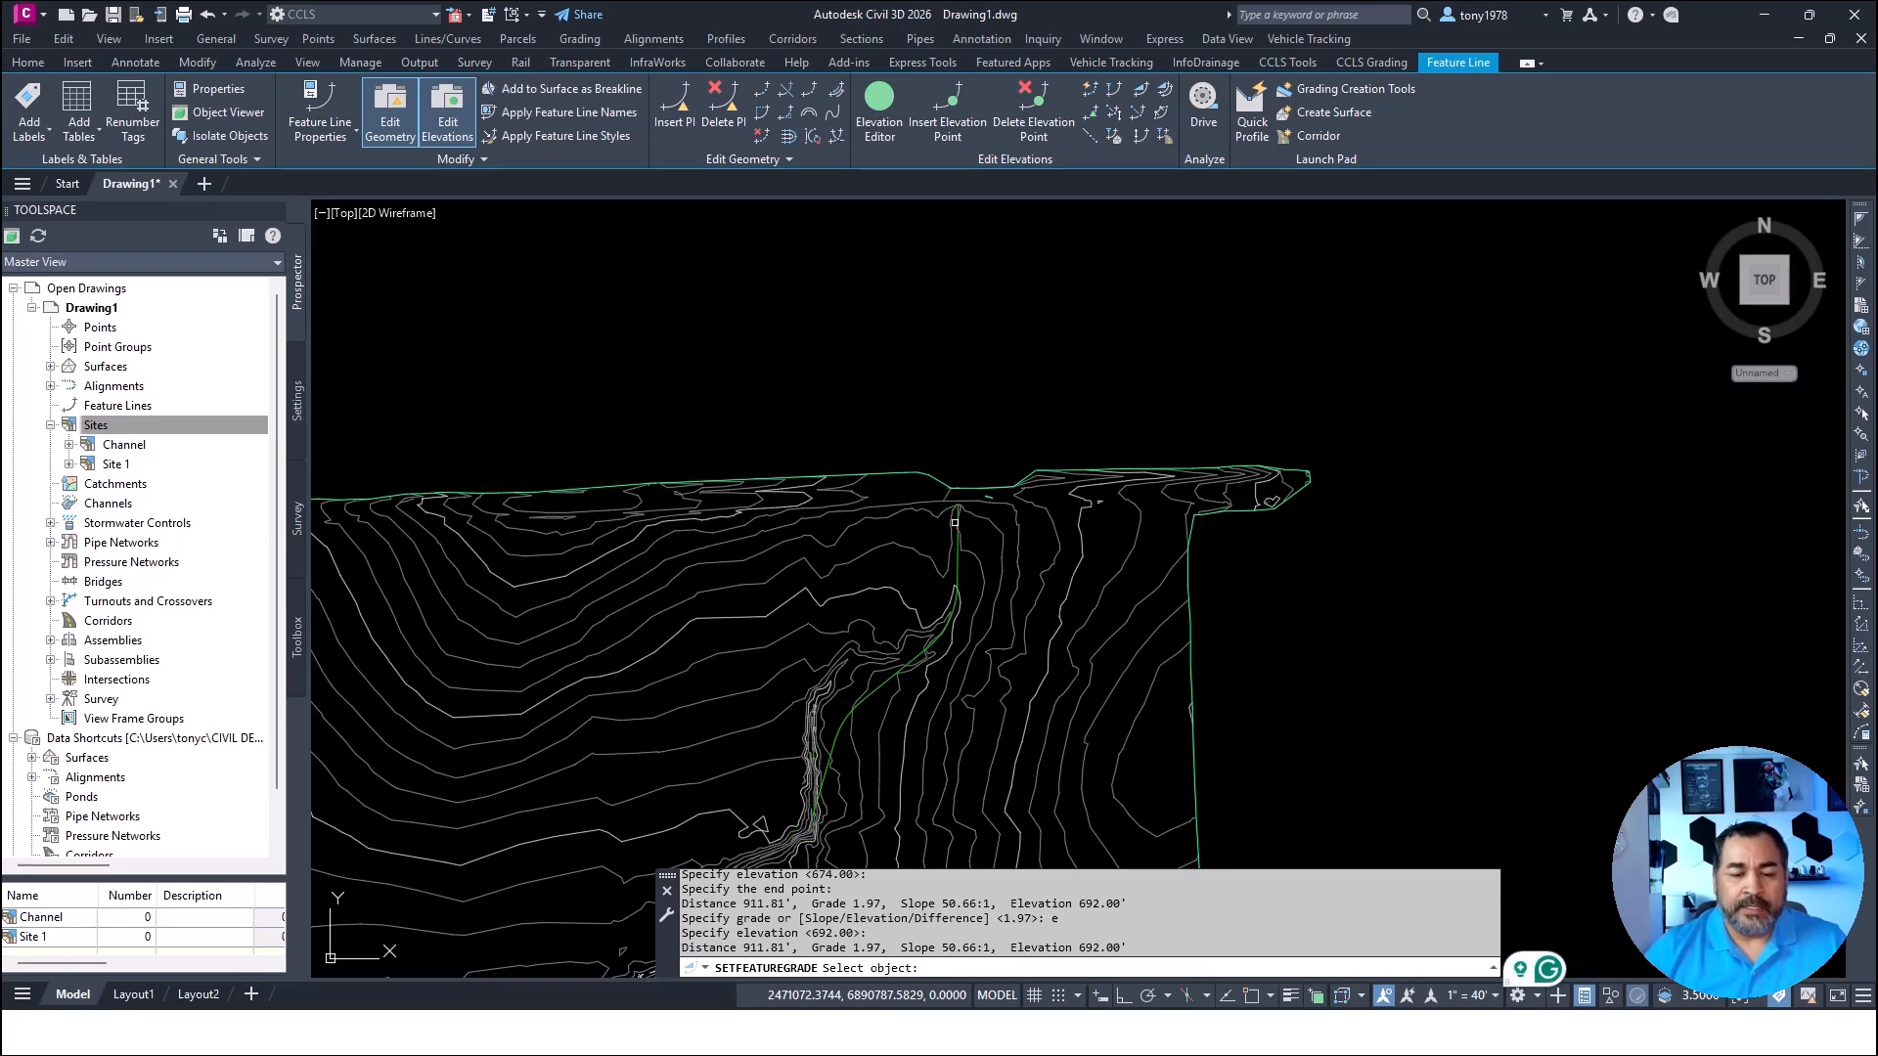
key("Return")
left_click(997, 553)
key("Escape")
key("Escape")
key("Escape")
scroll(973, 470, "up", 4)
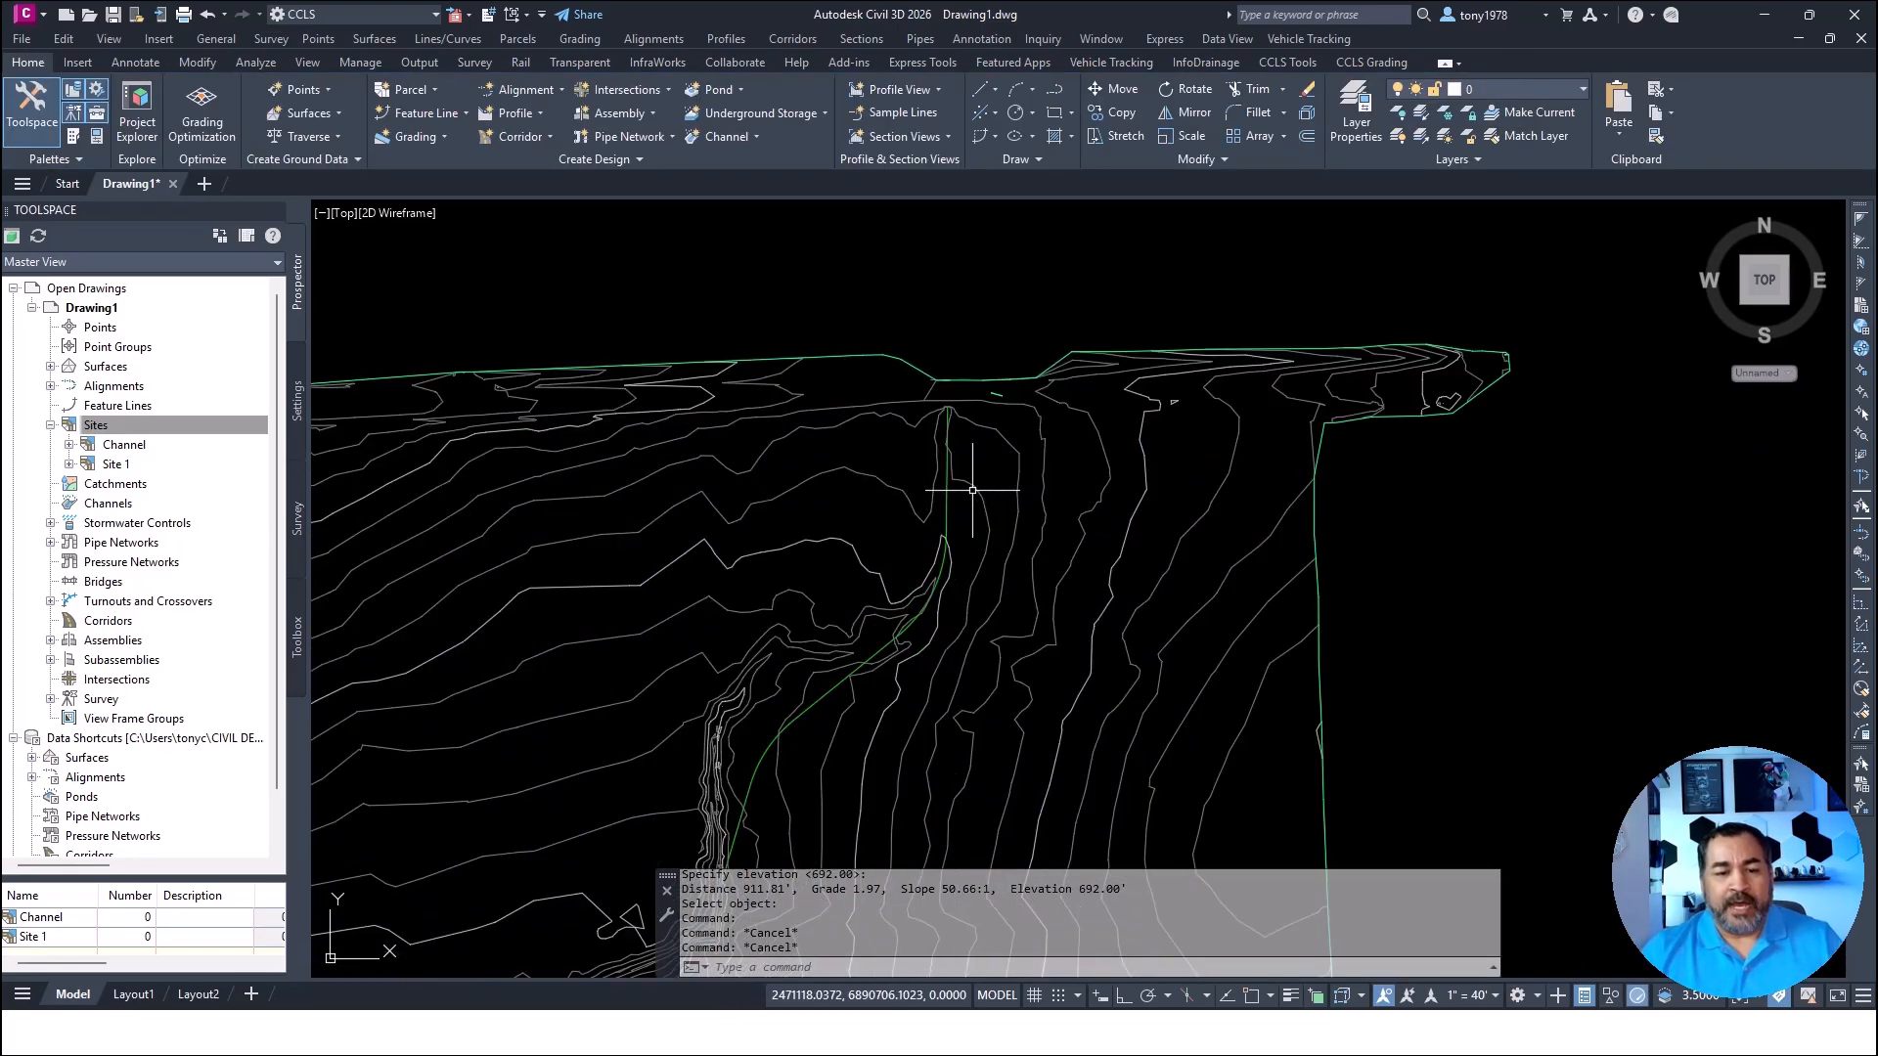
key("Escape")
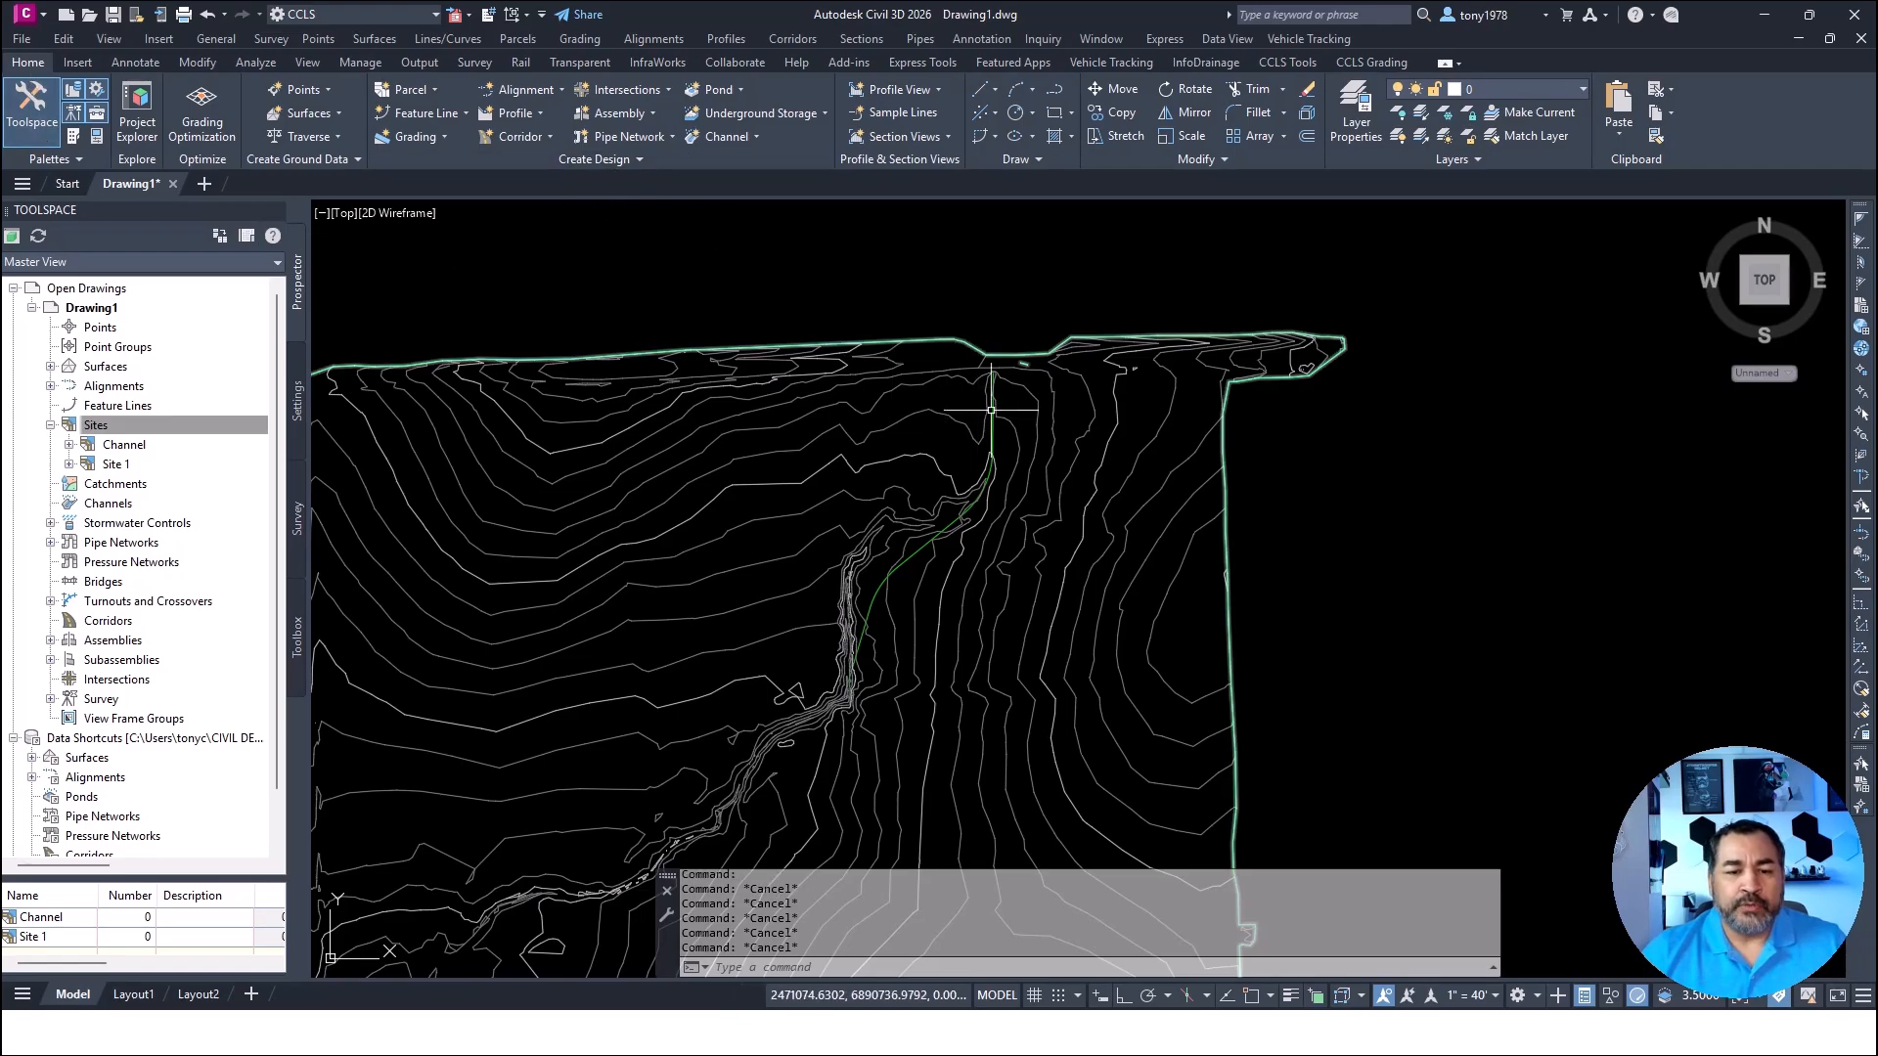
Start a new channel and review the plan display settings of its Standard style
left_click(753, 140)
left_click(755, 167)
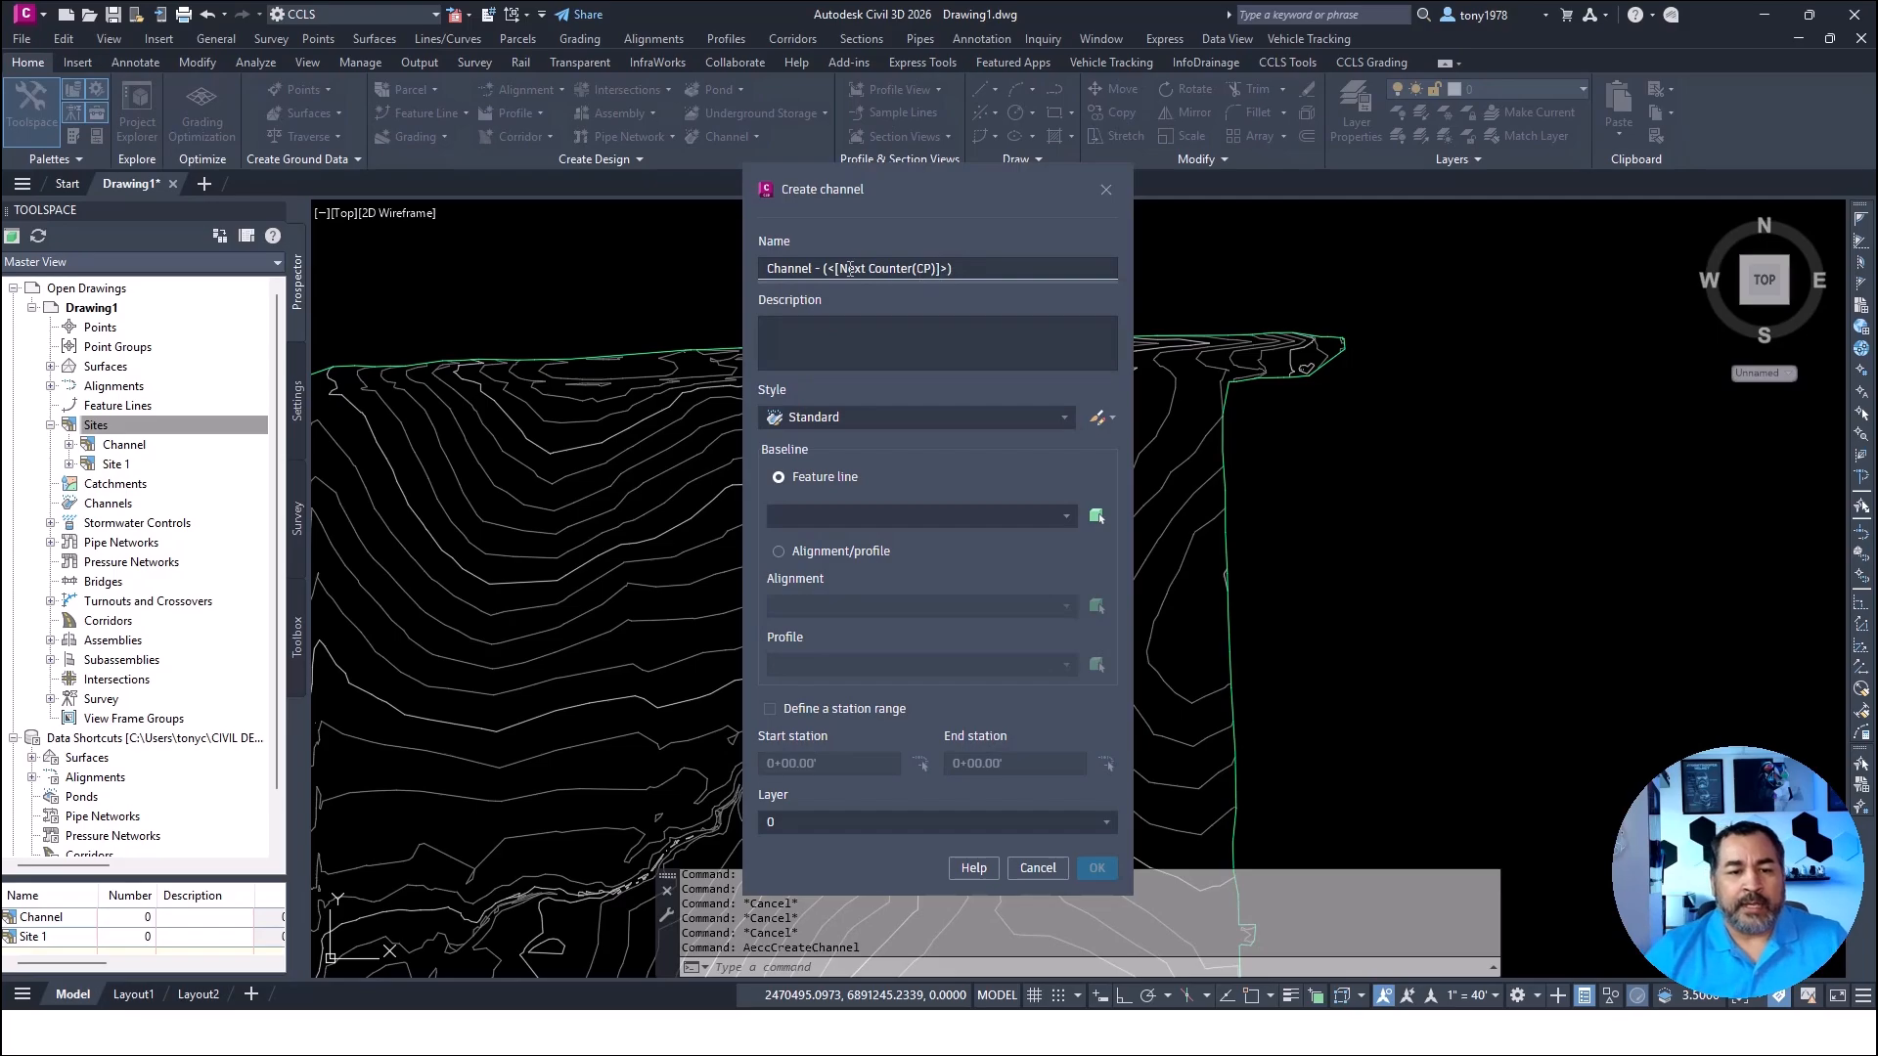
left_click(854, 410)
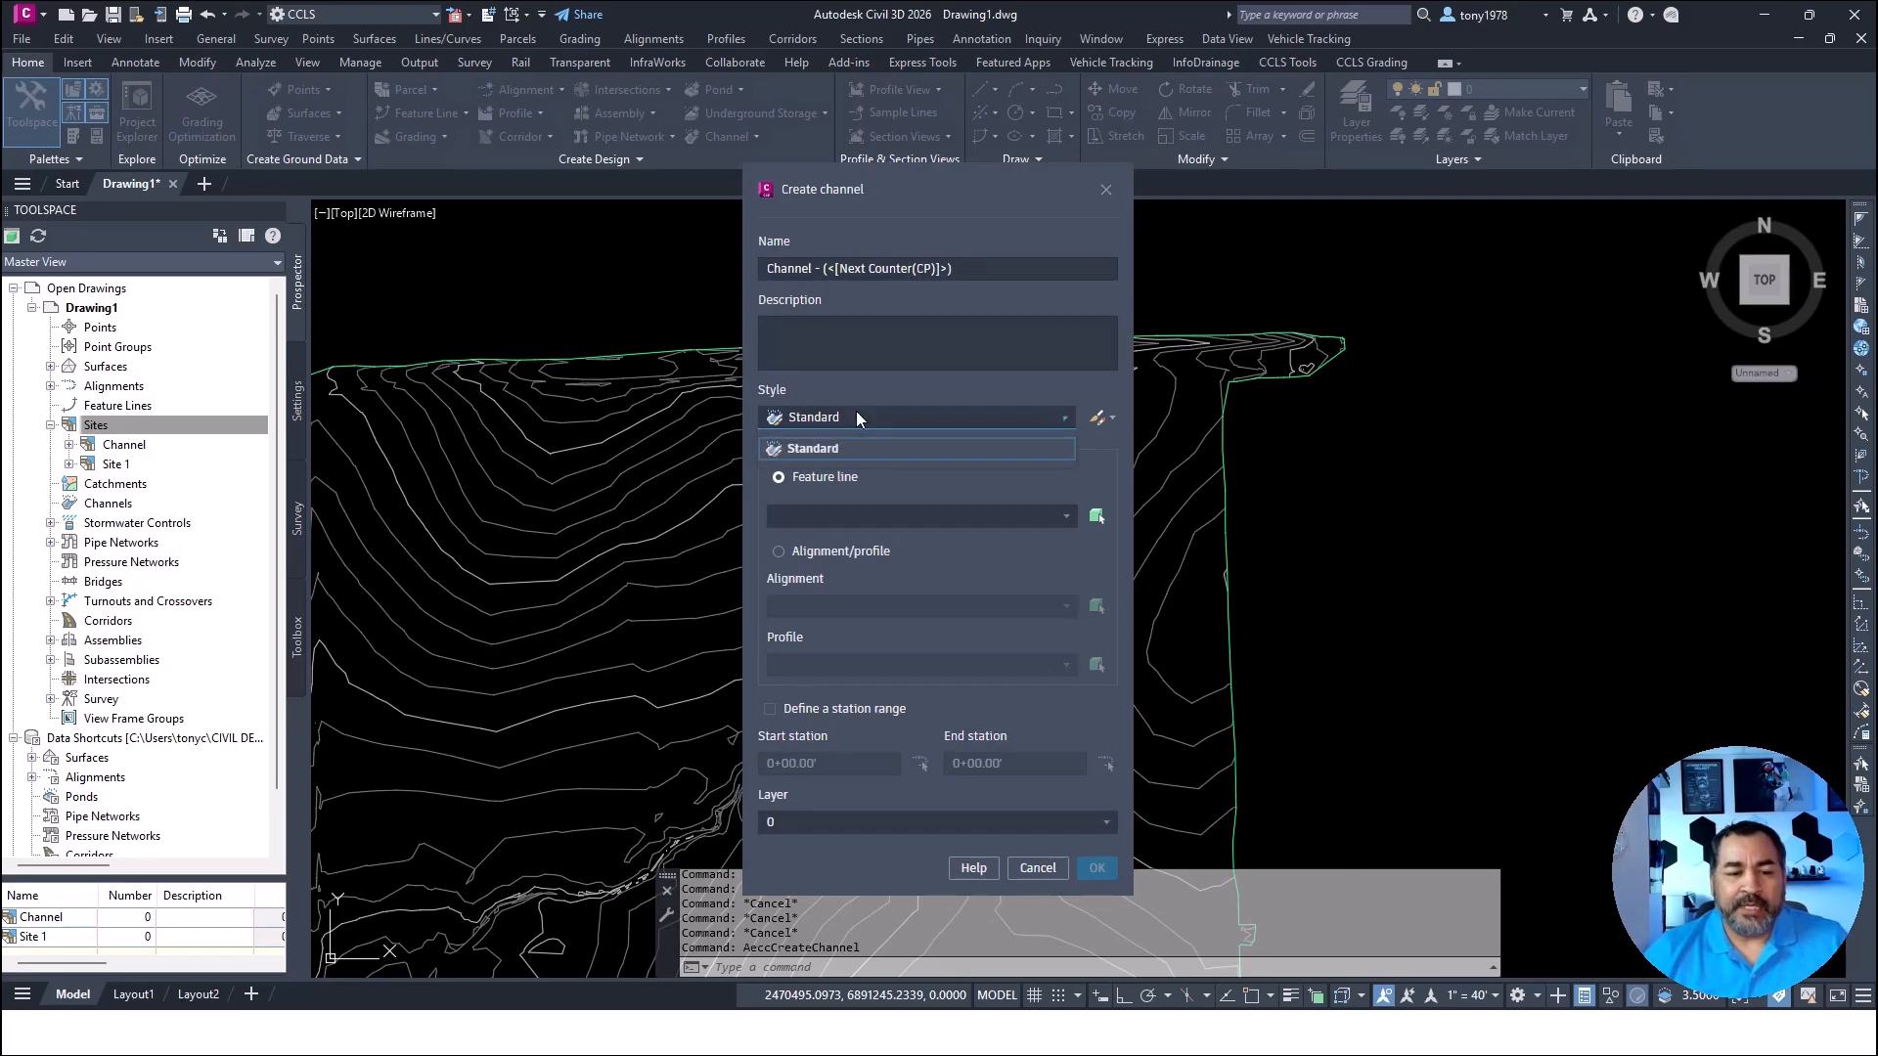
left_click(853, 409)
left_click(1099, 428)
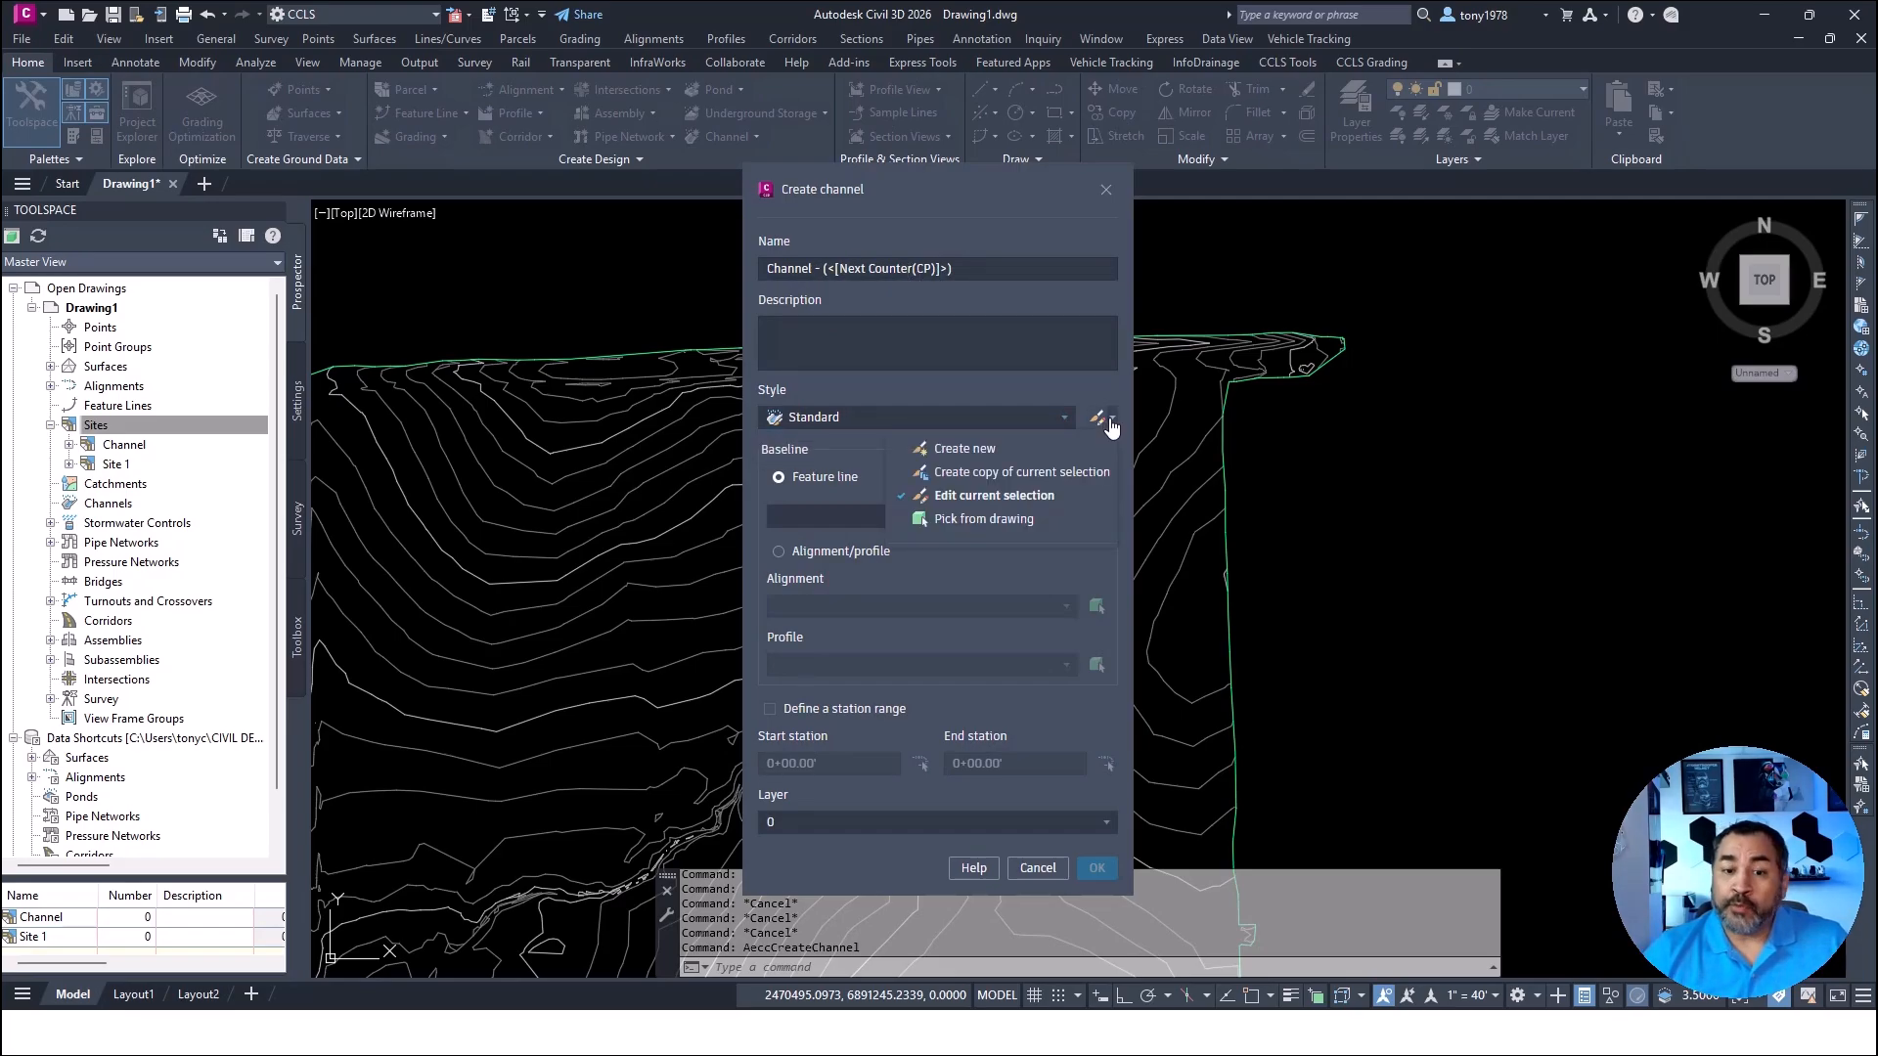
left_click(968, 497)
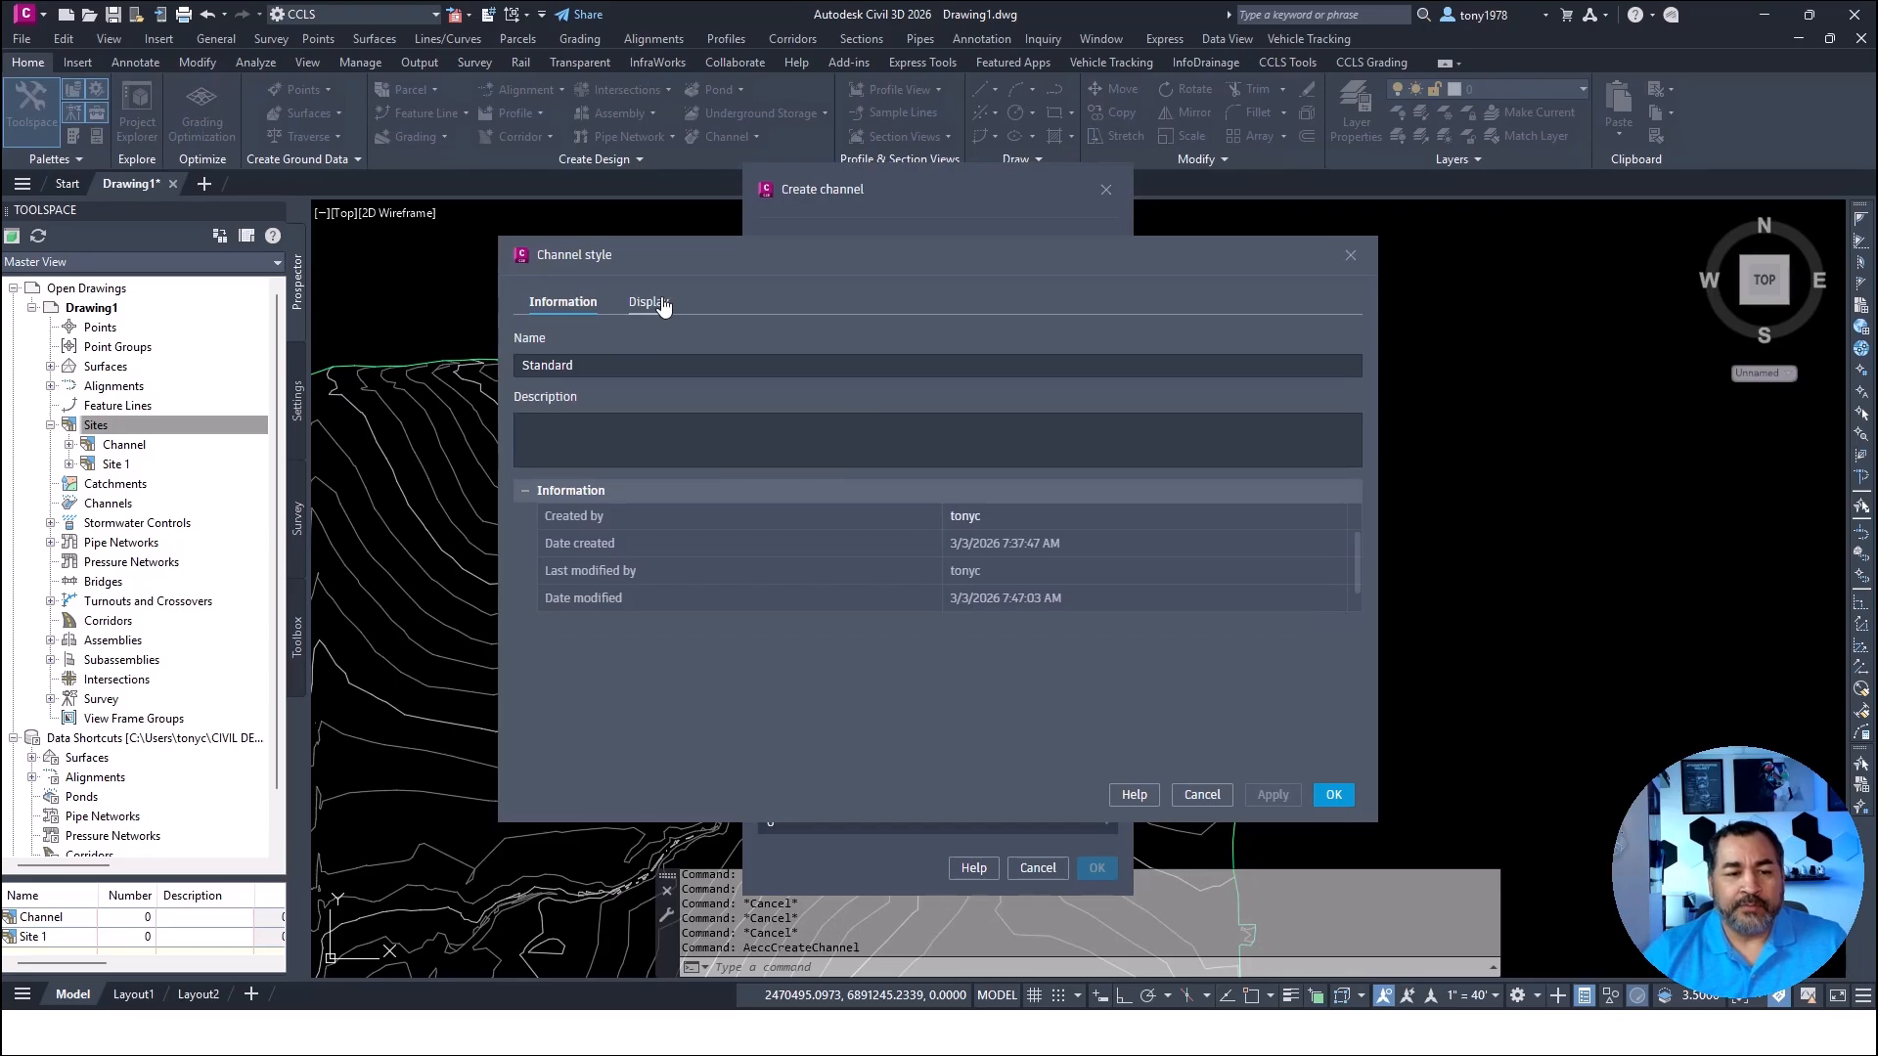
left_click(649, 302)
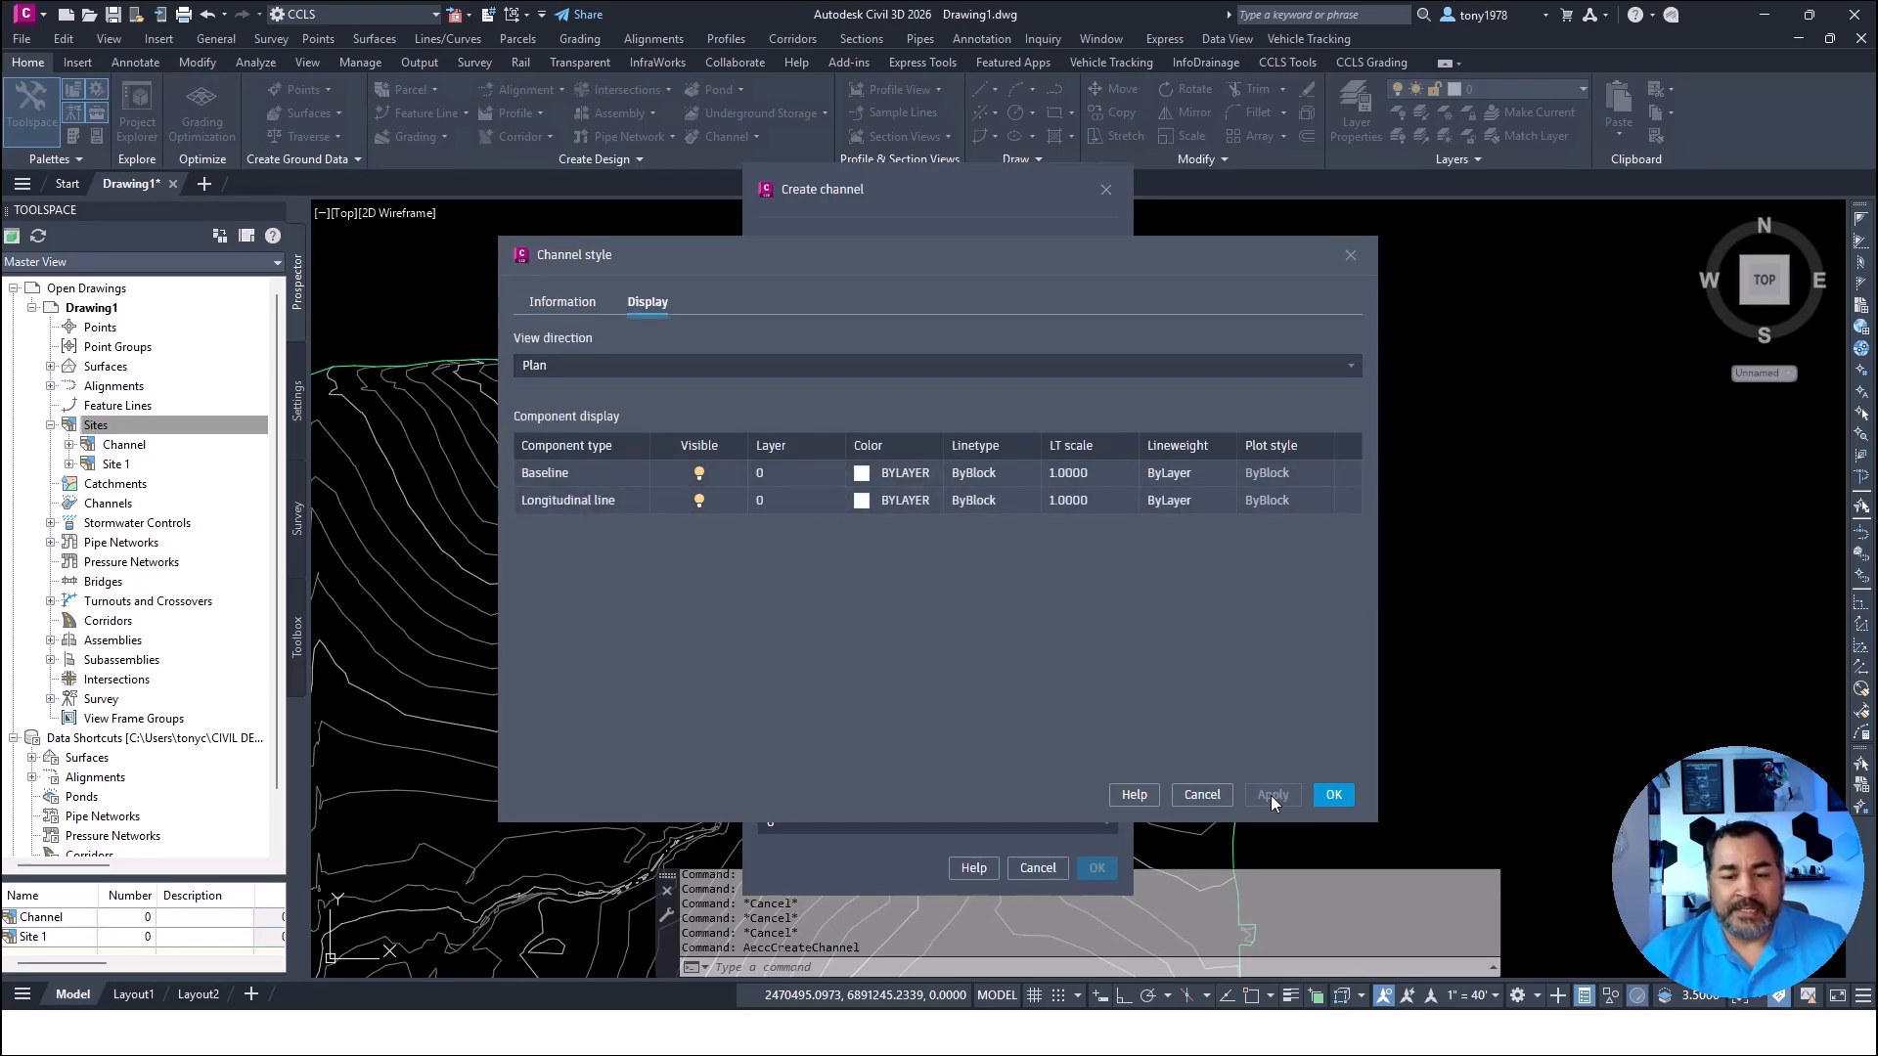
left_click(1346, 804)
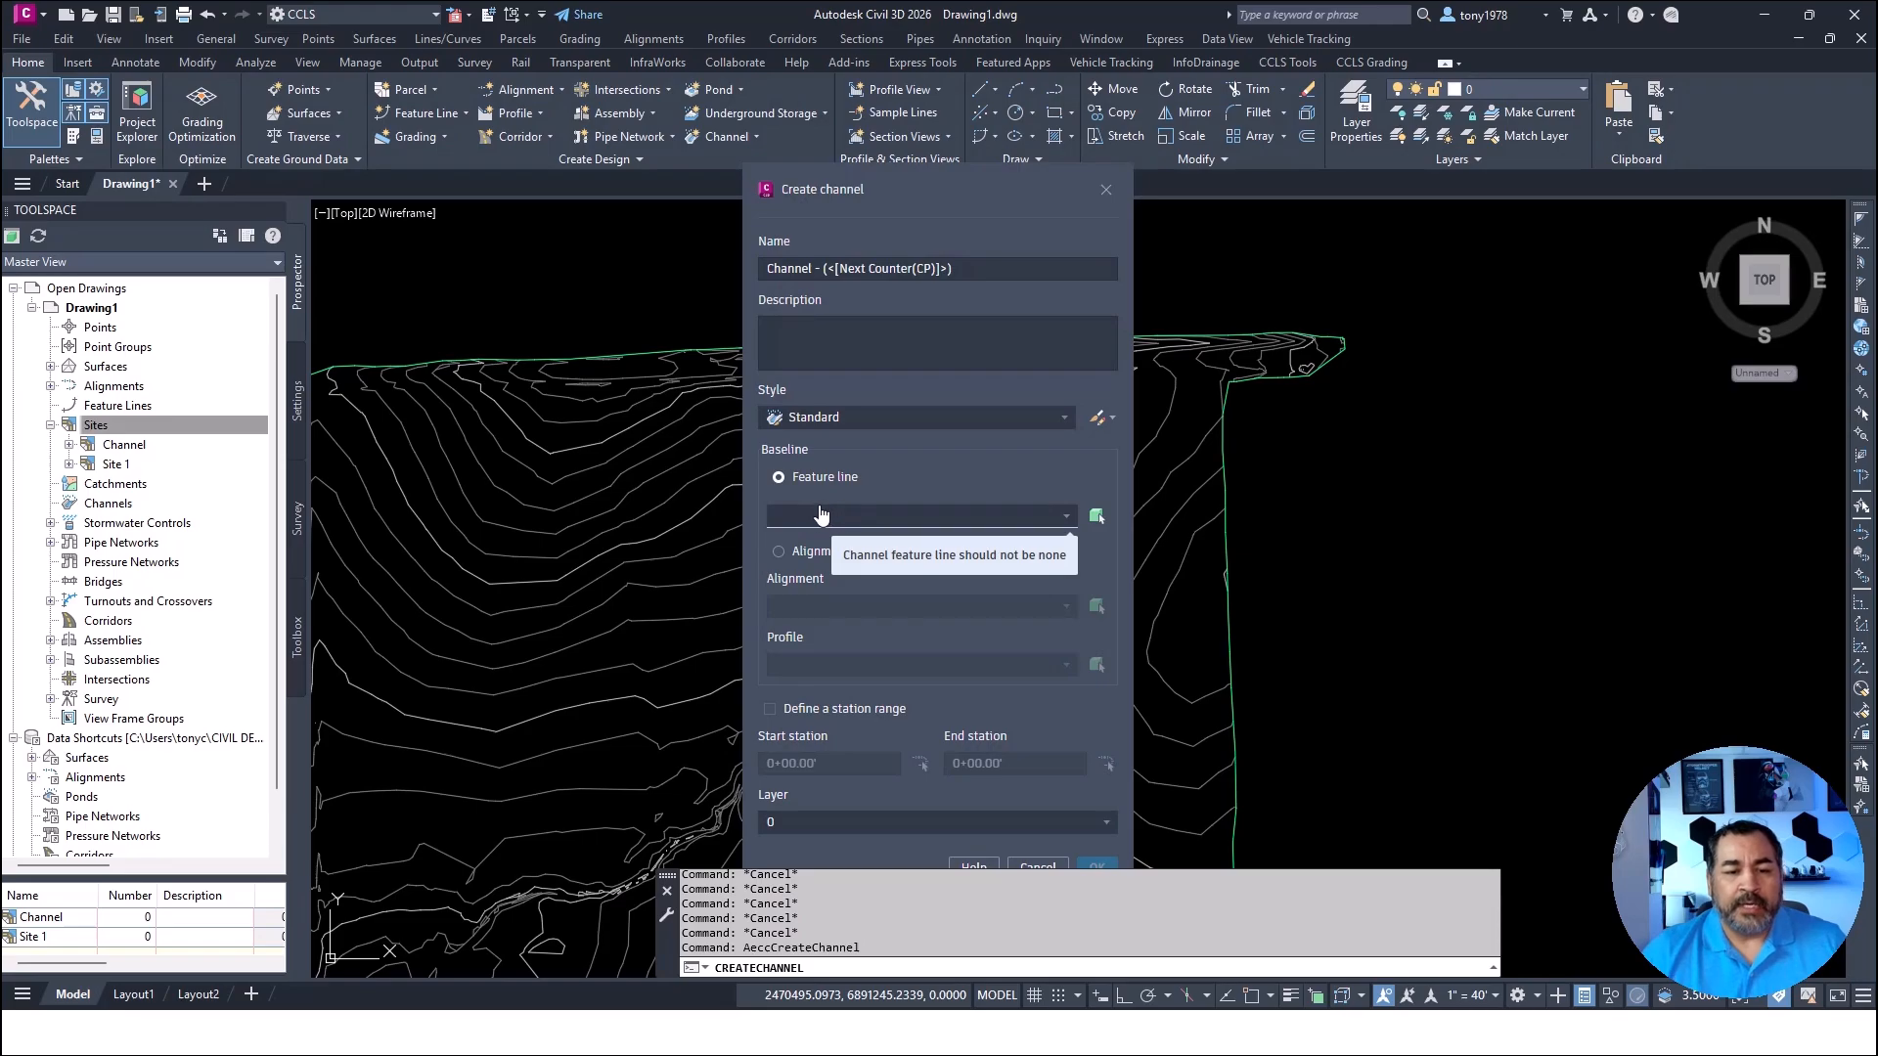
Pick the graded feature line as the baseline and create the channel along its full length
left_click(1097, 515)
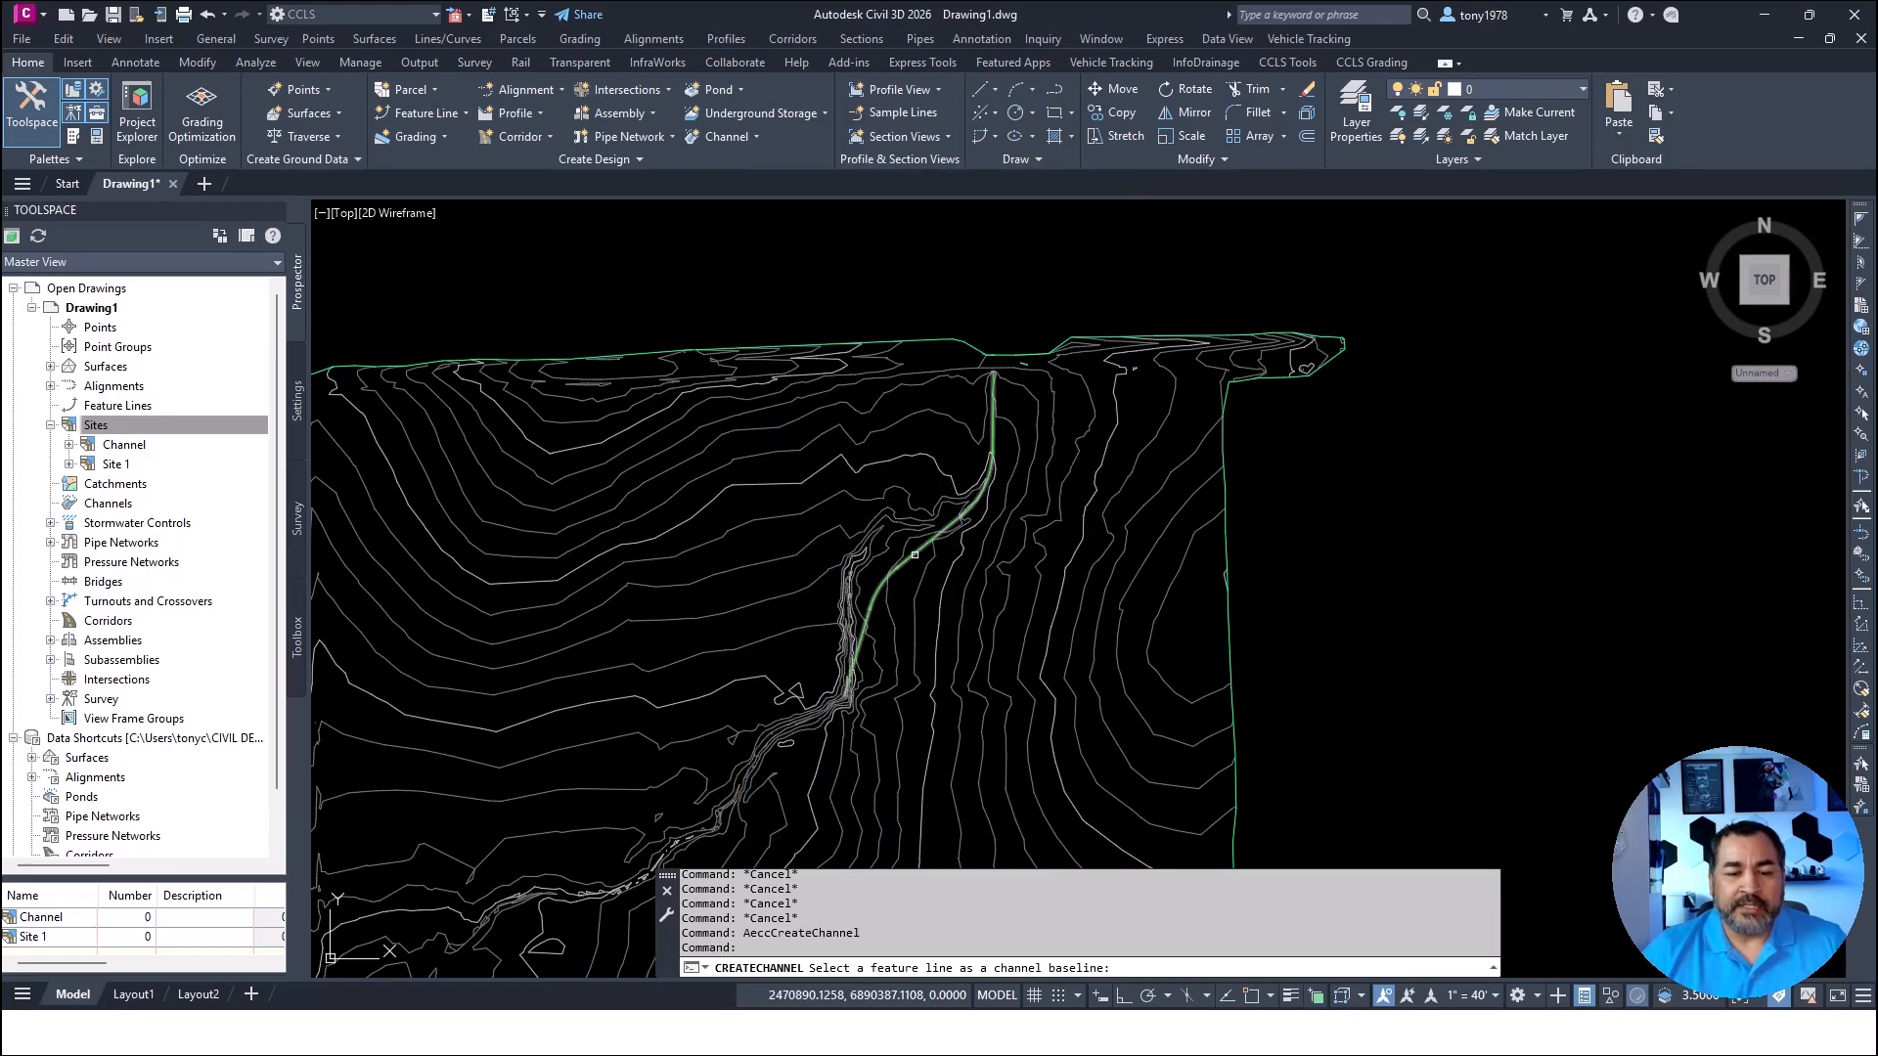
left_click(915, 554)
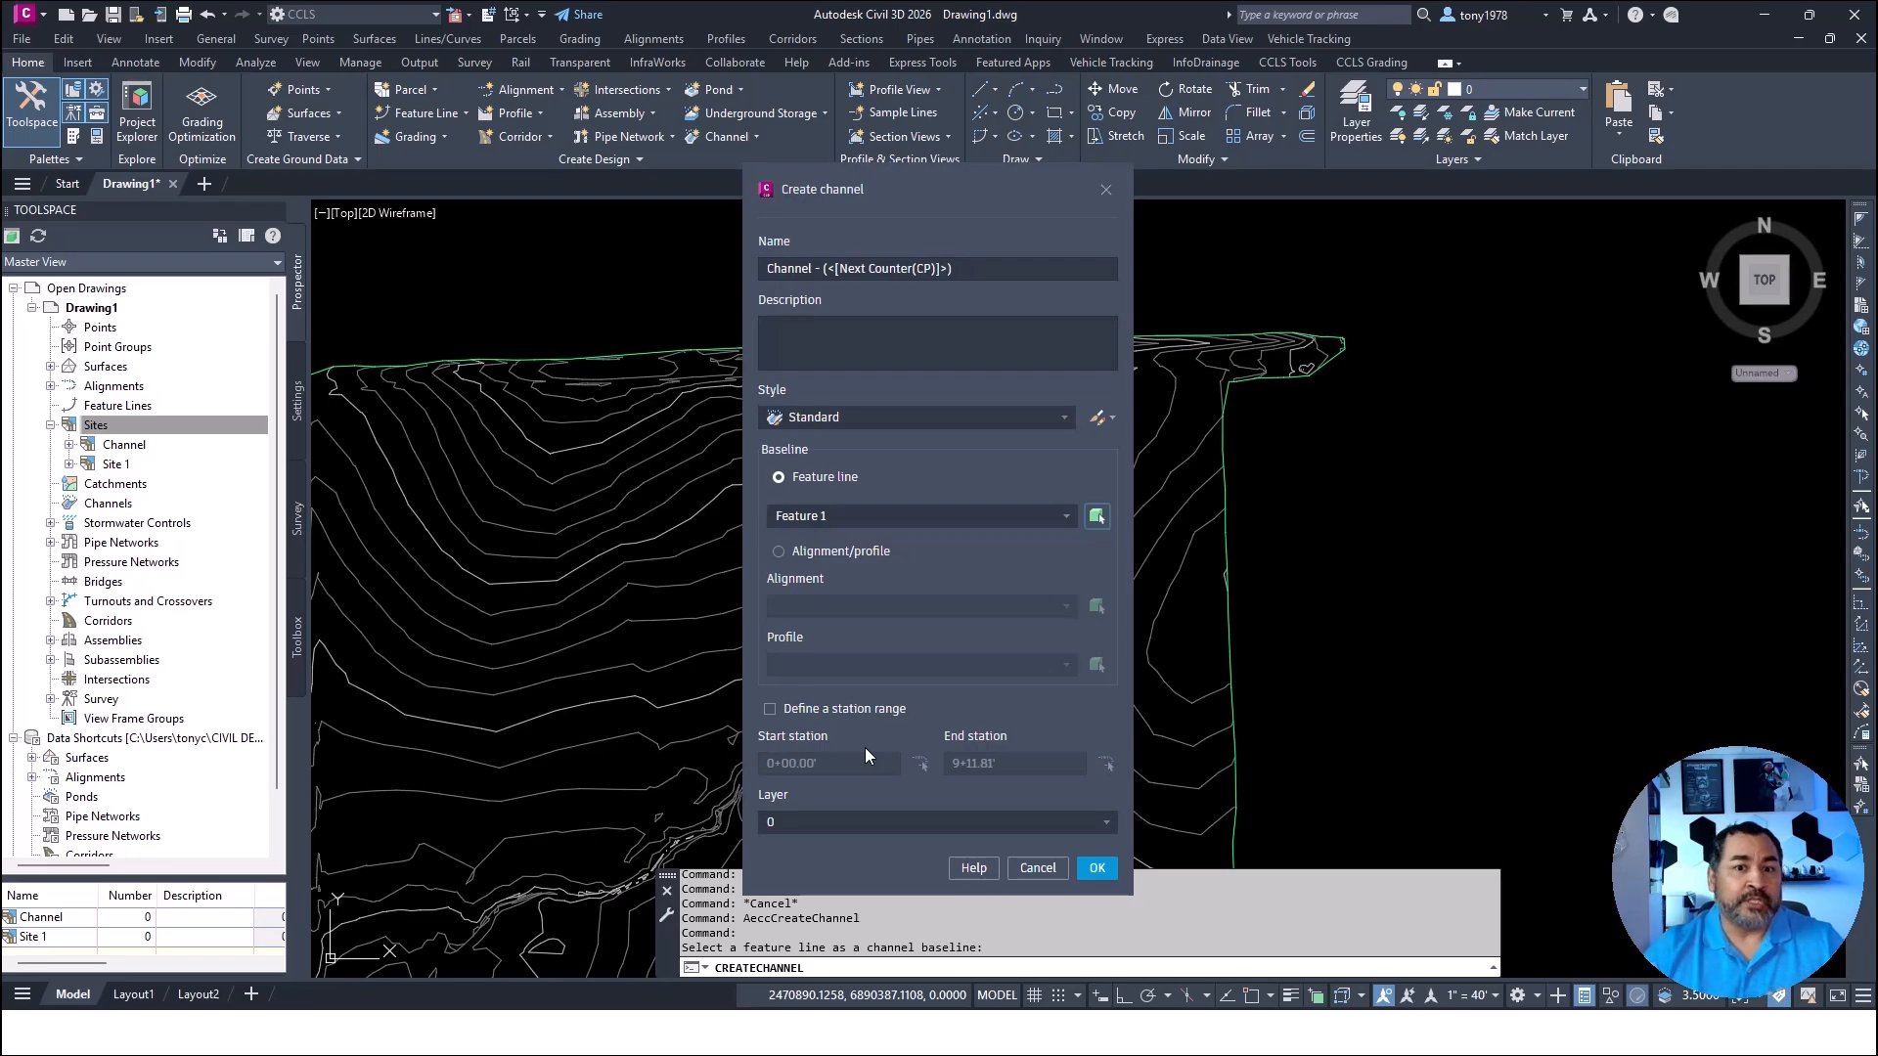
left_click(1096, 868)
Add the new channel to the Model Viewer and orbit it to inspect its lines in 3D
scroll(870, 524, "up", 6)
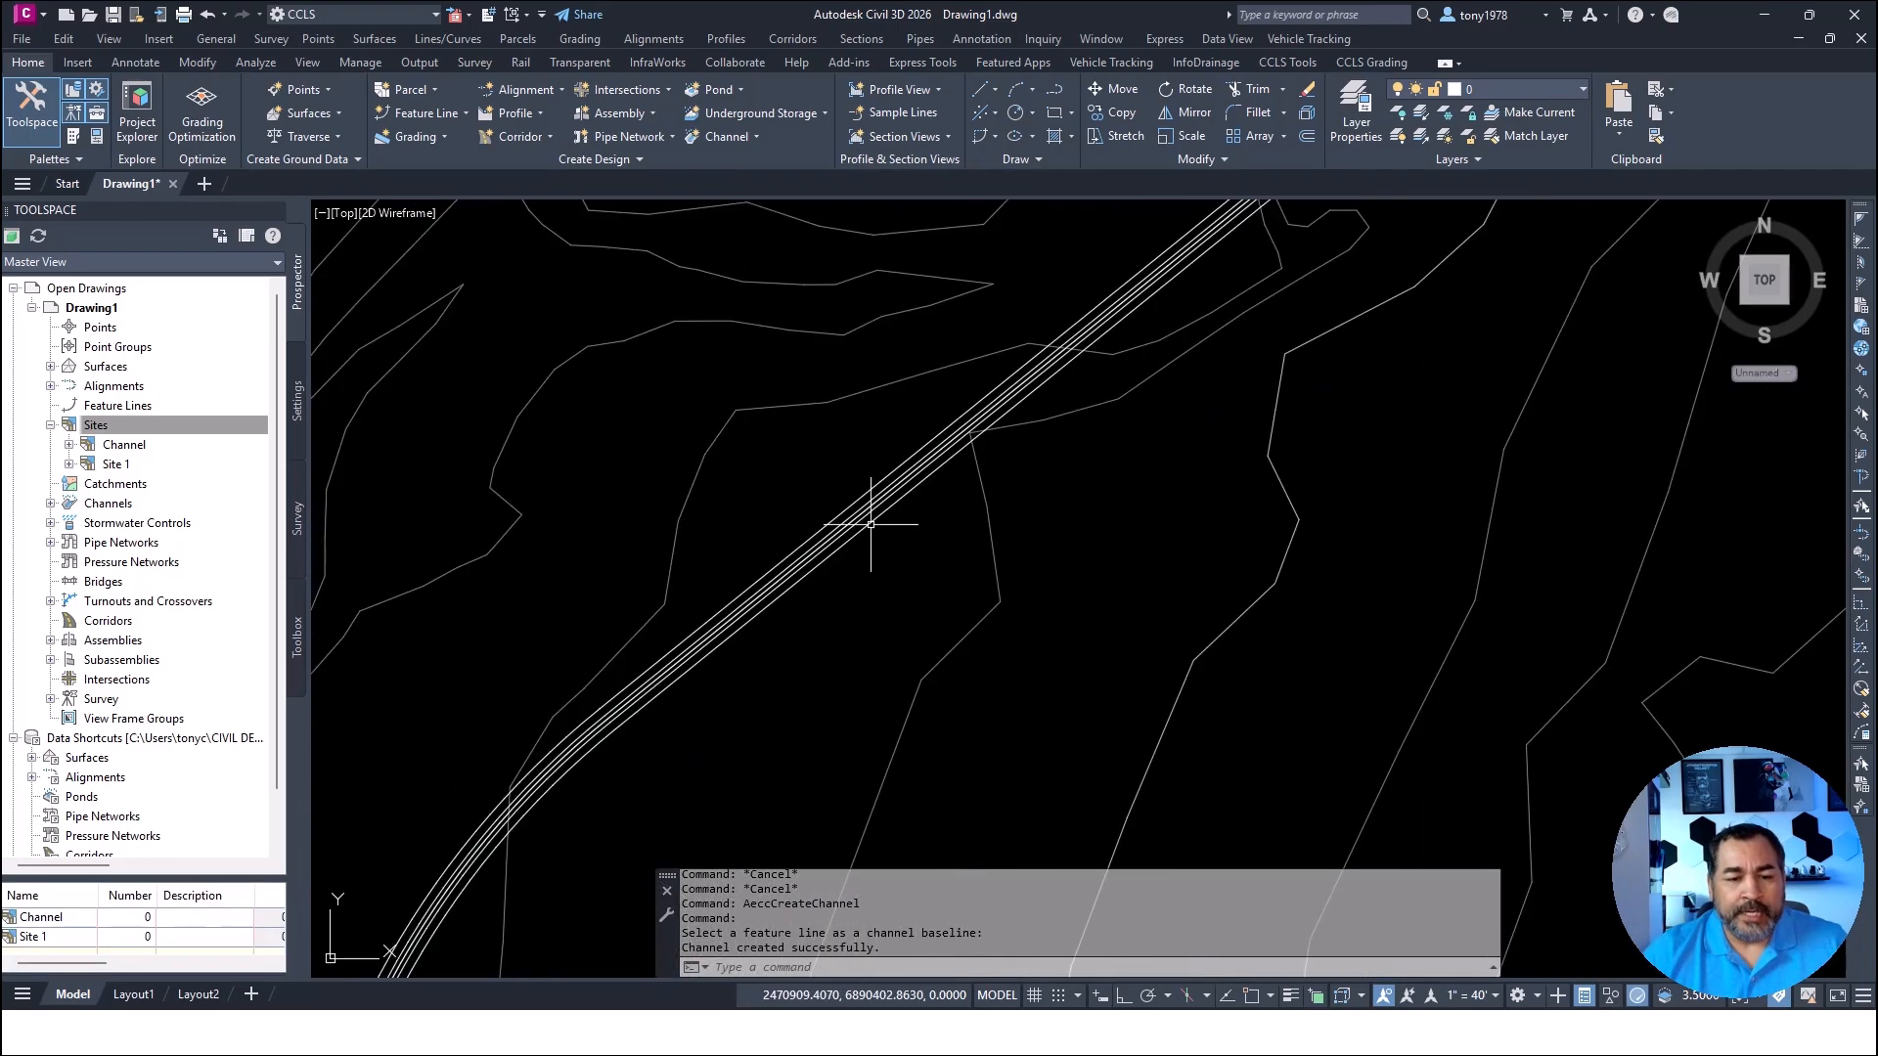
left_click(871, 510)
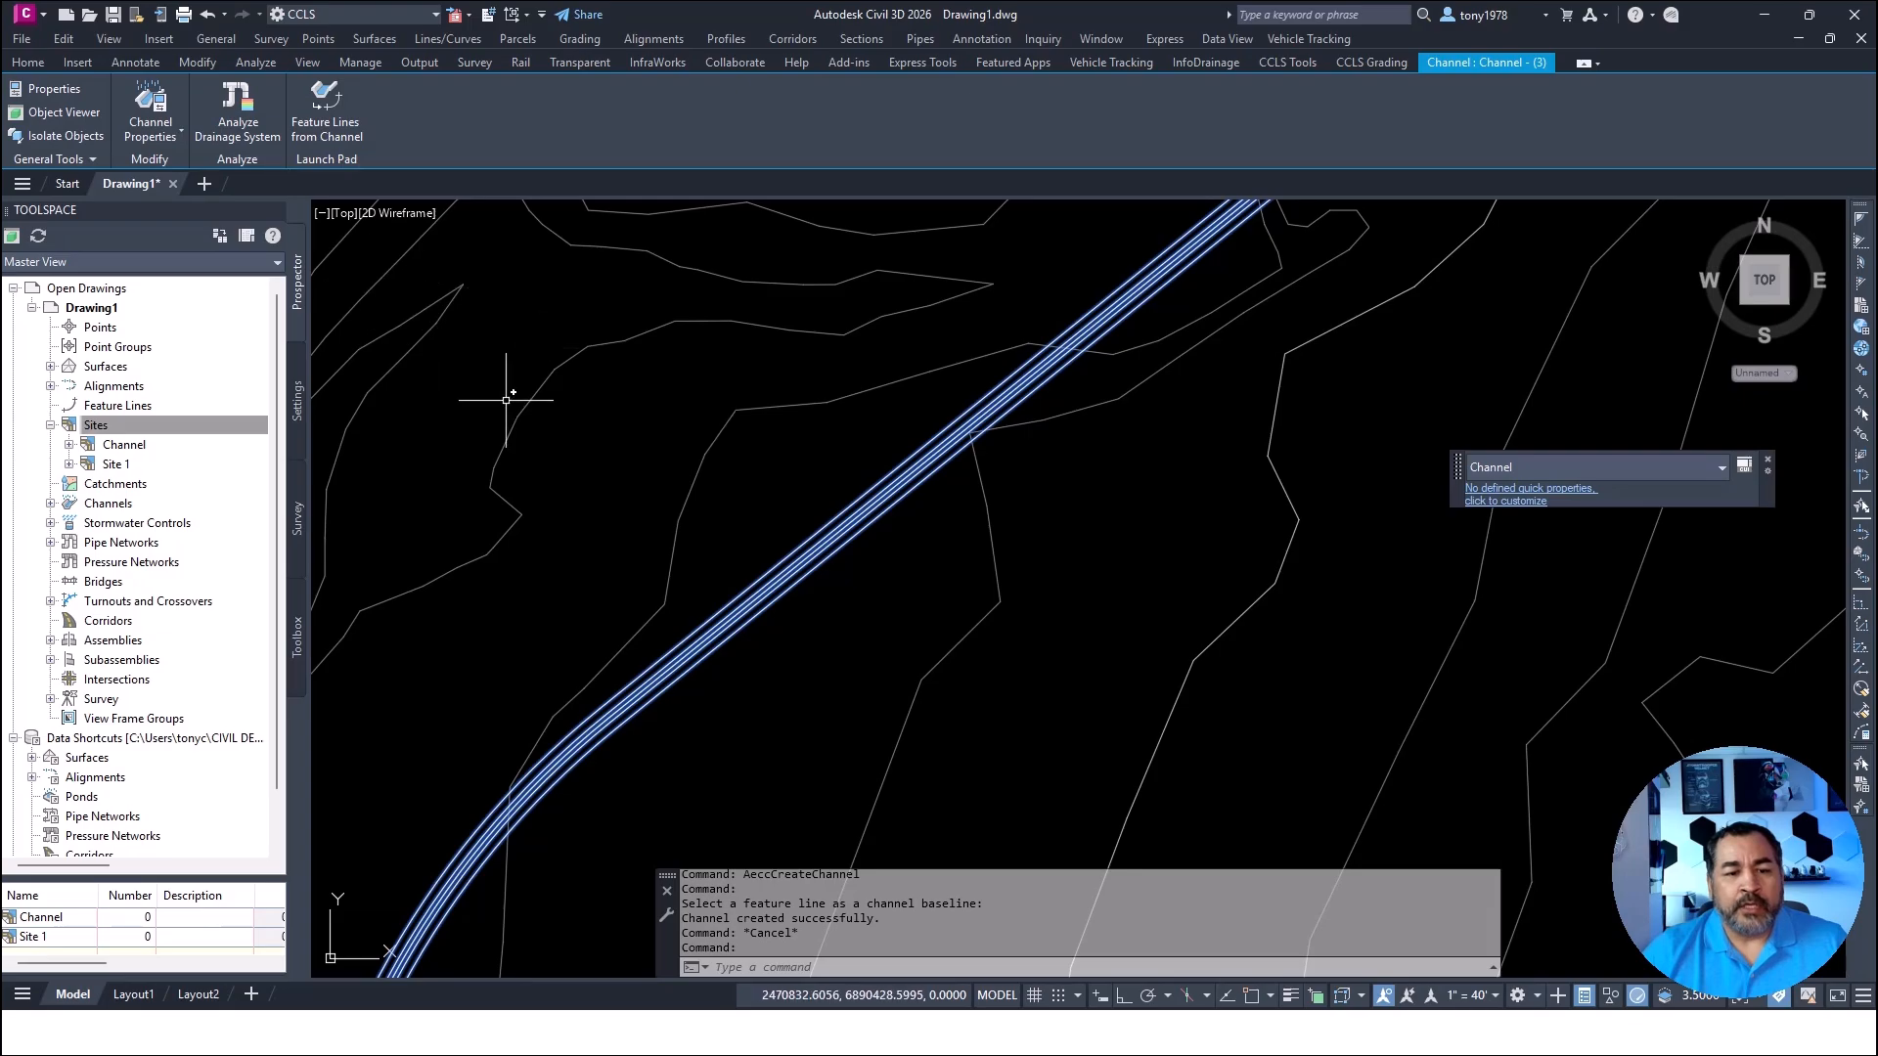
key("Escape")
left_click(855, 508)
right_click(865, 518)
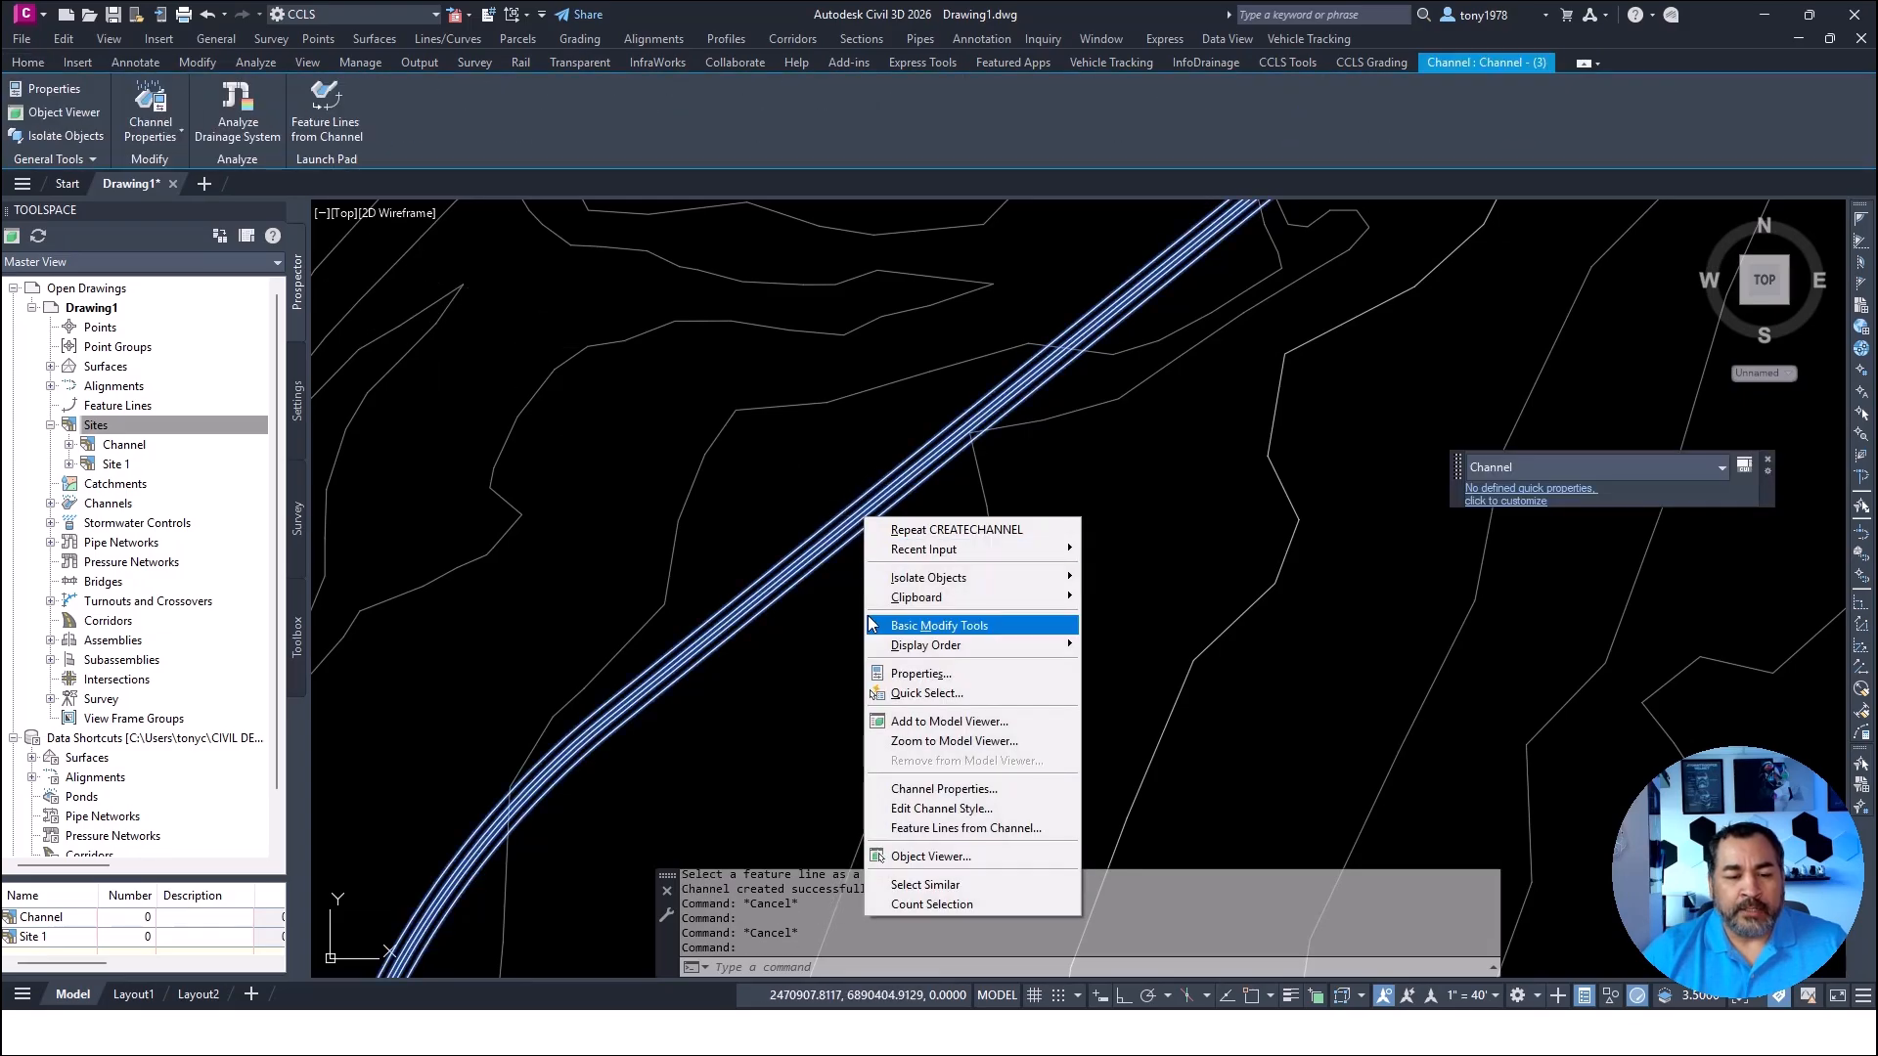
left_click(916, 724)
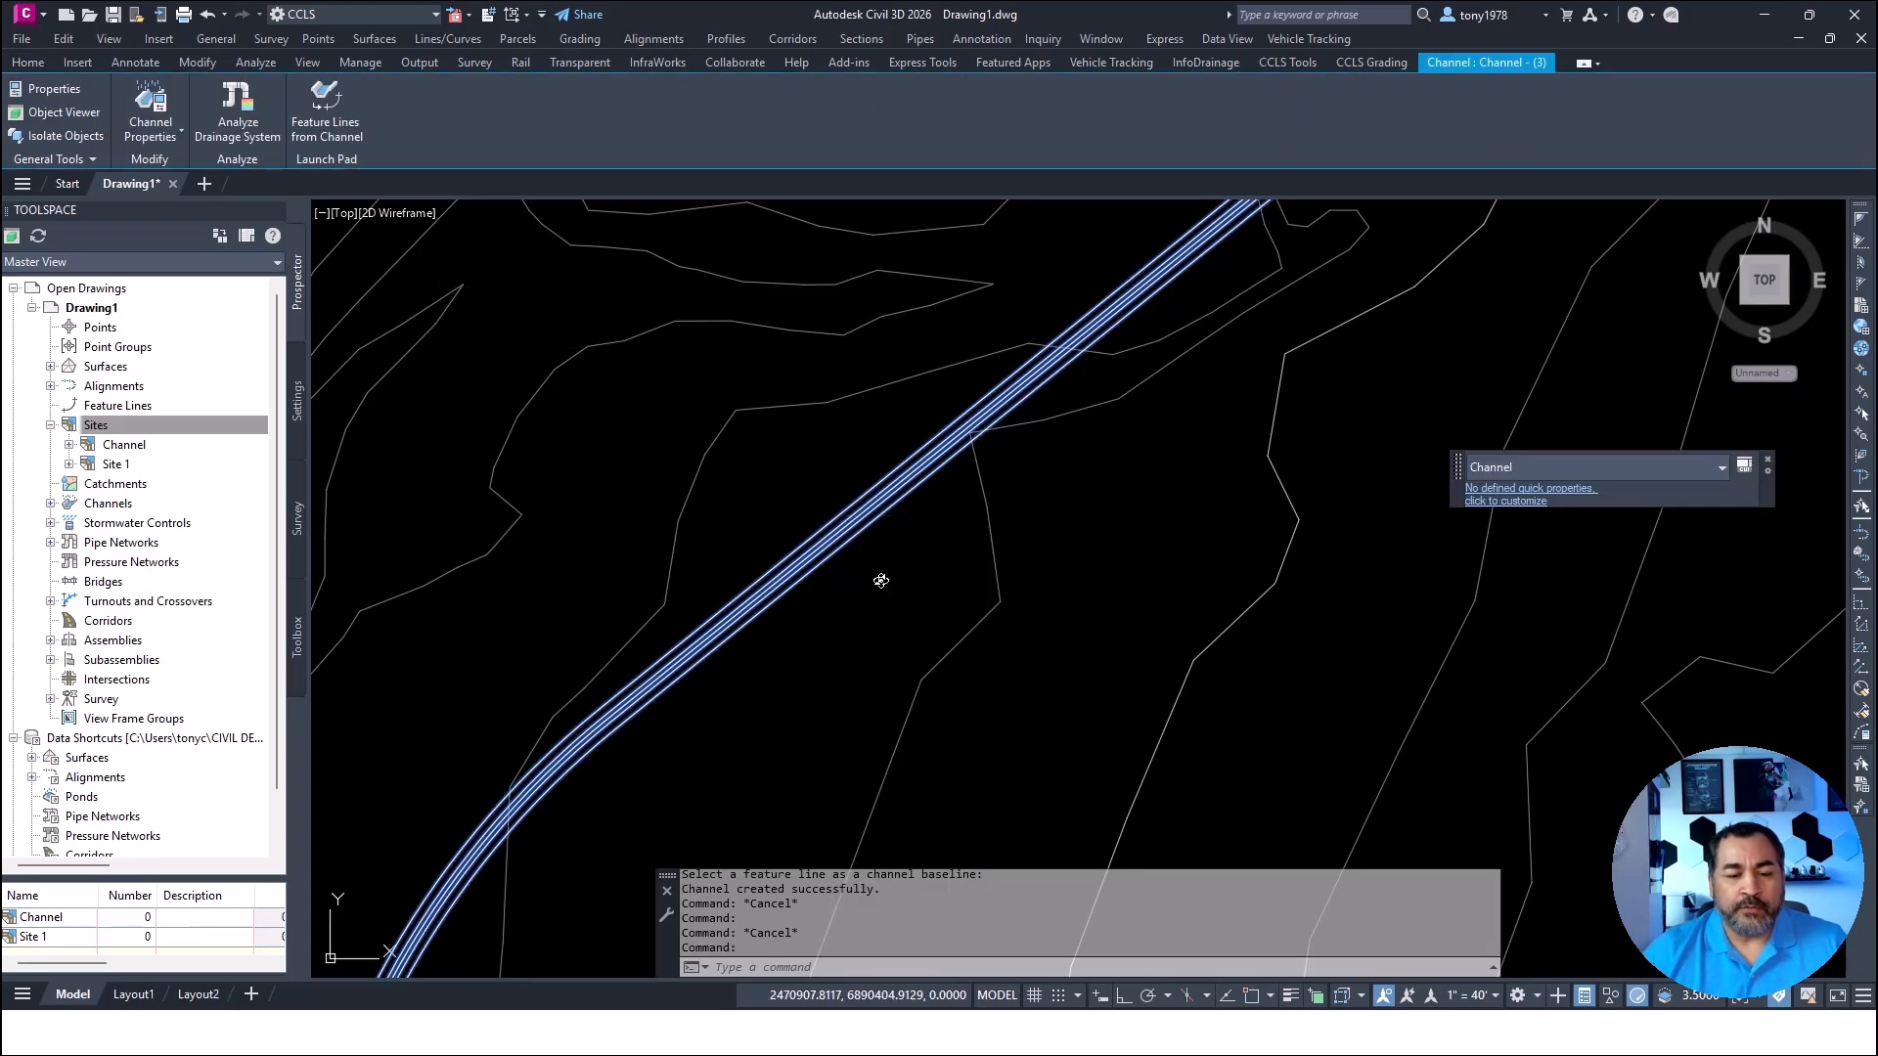
left_click_drag(1024, 539, 930, 499)
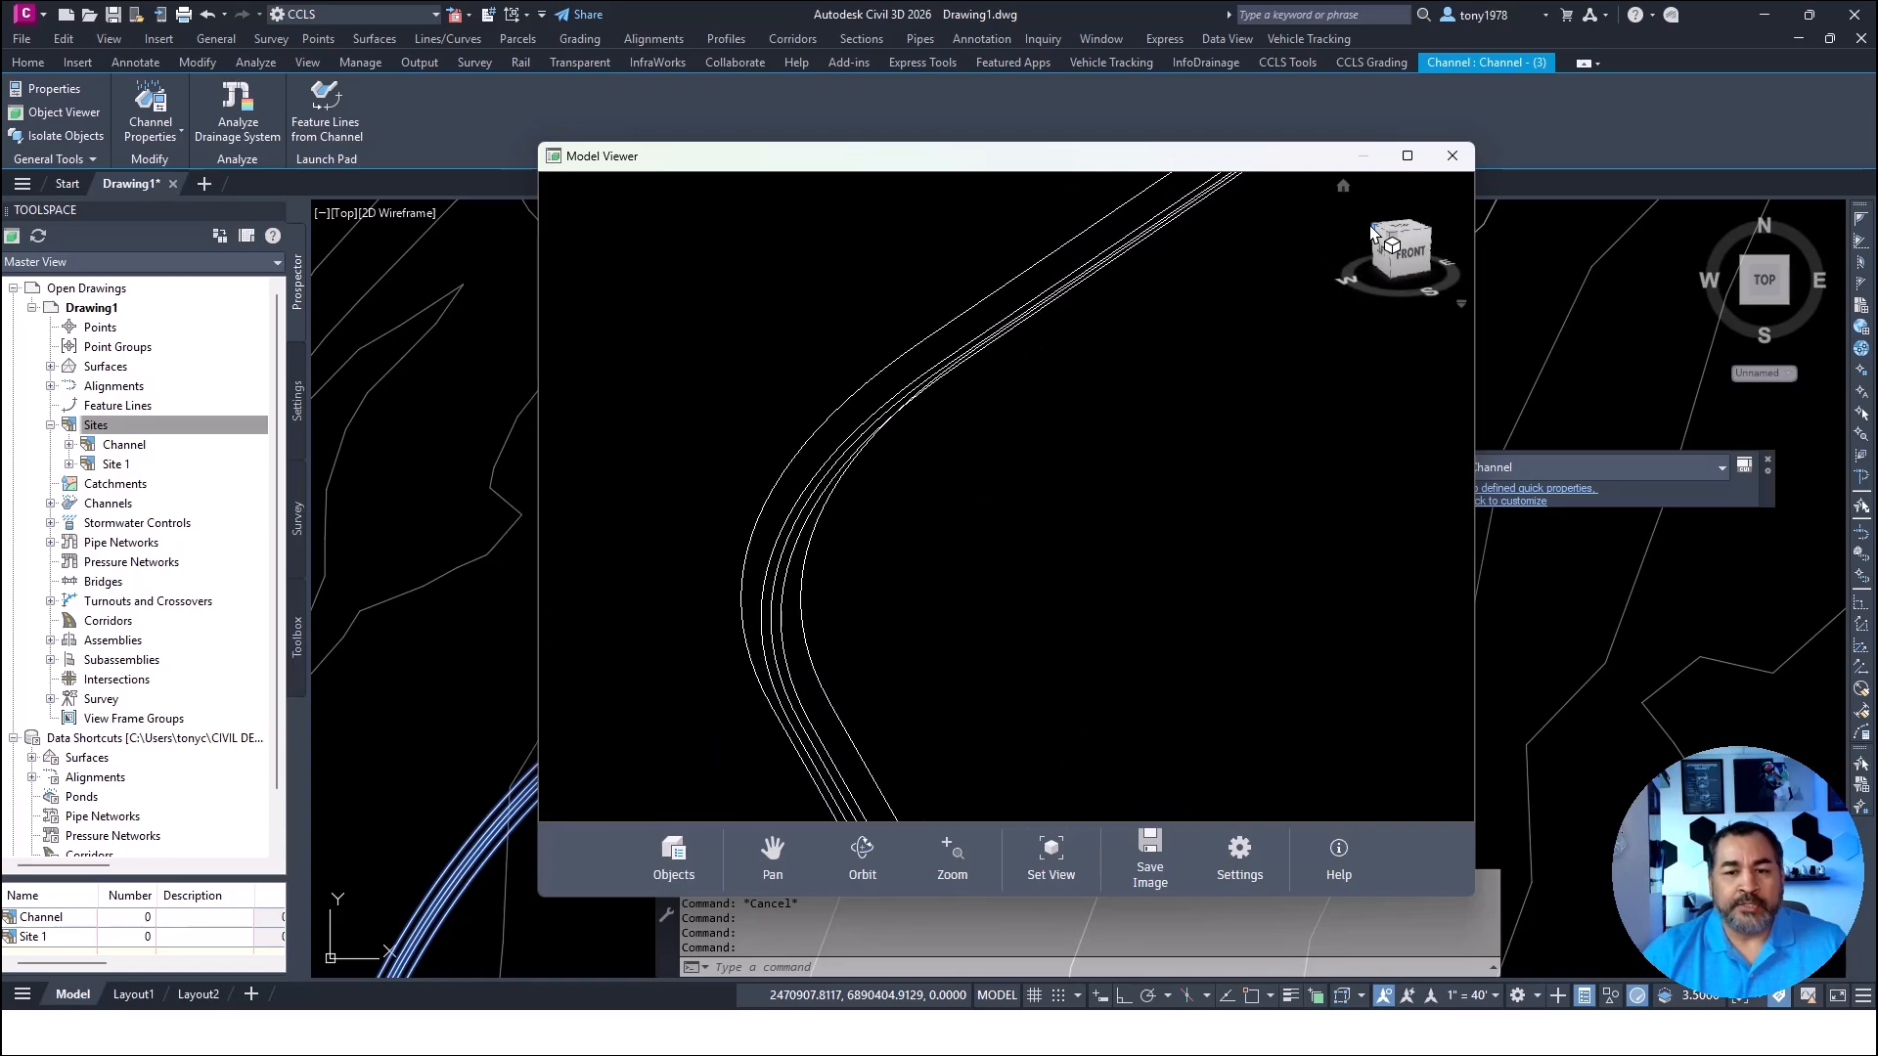
Close the Model Viewer and review the channel's analysis data and available section types in its channel properties
left_click(1453, 156)
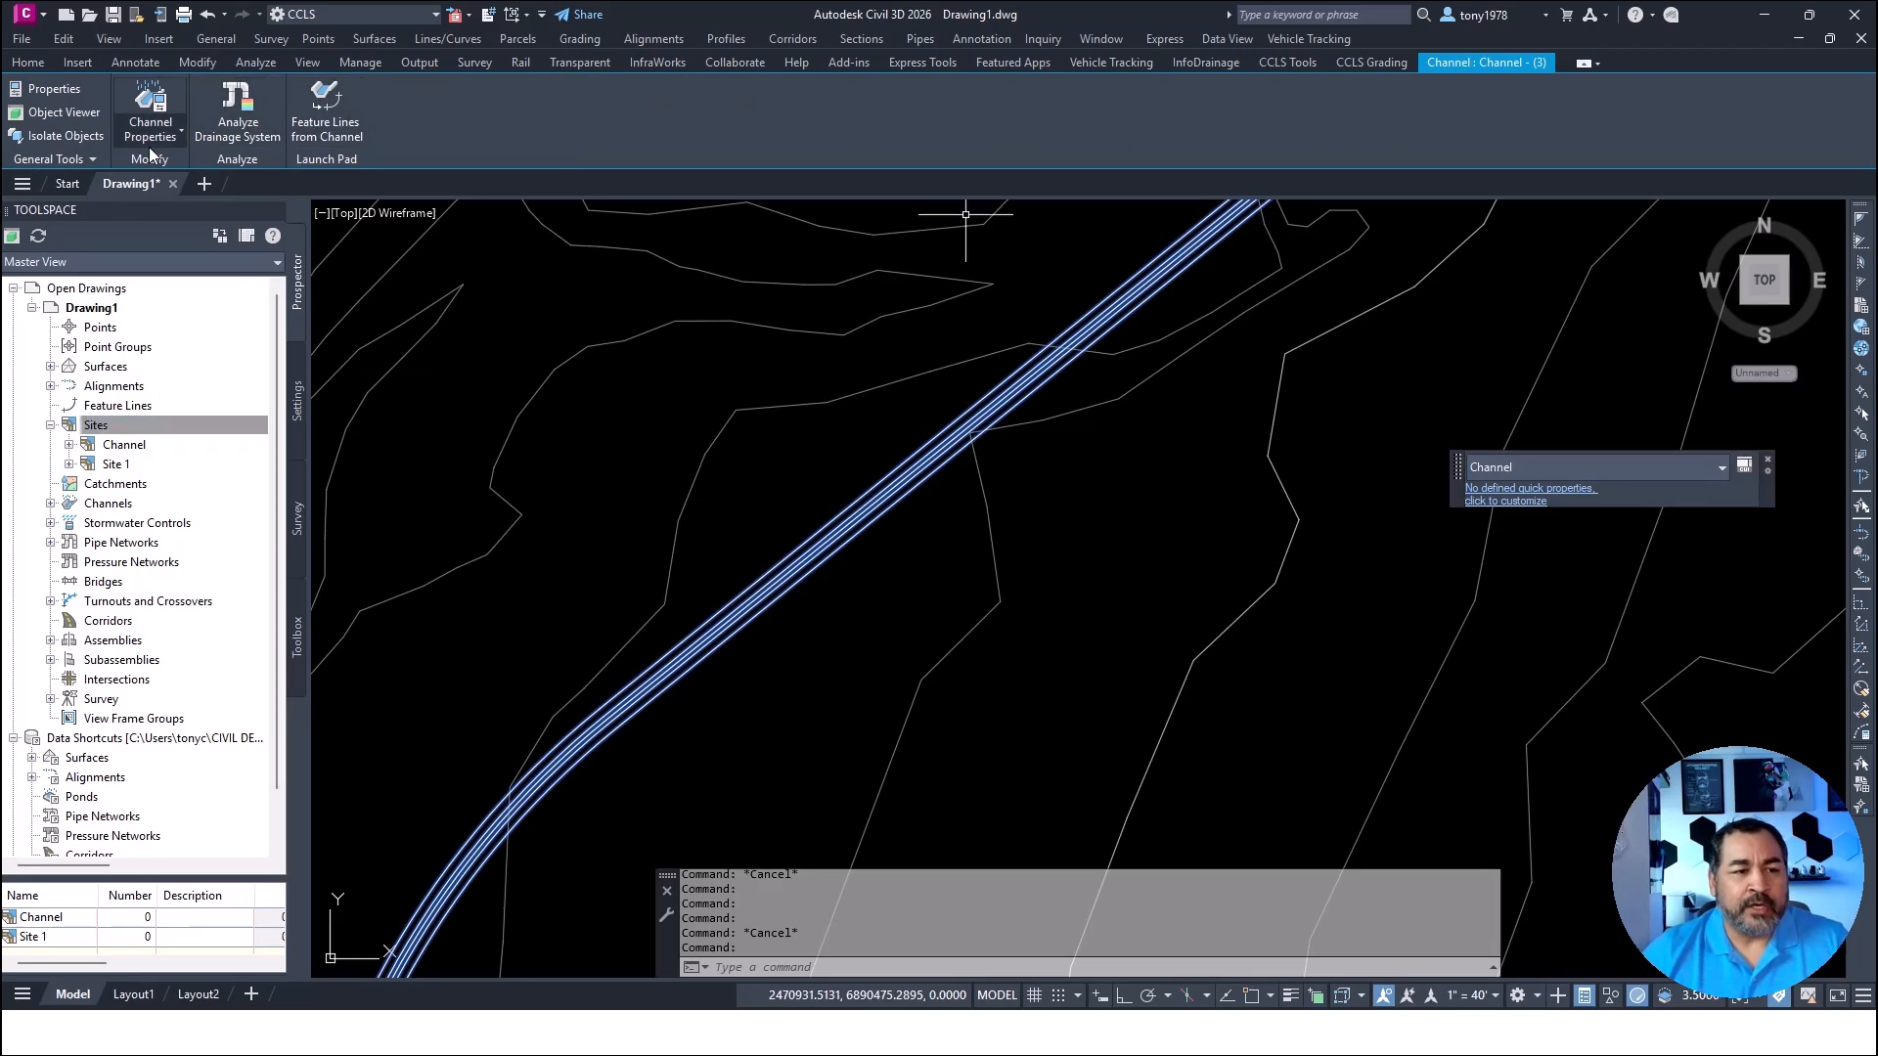
left_click(151, 107)
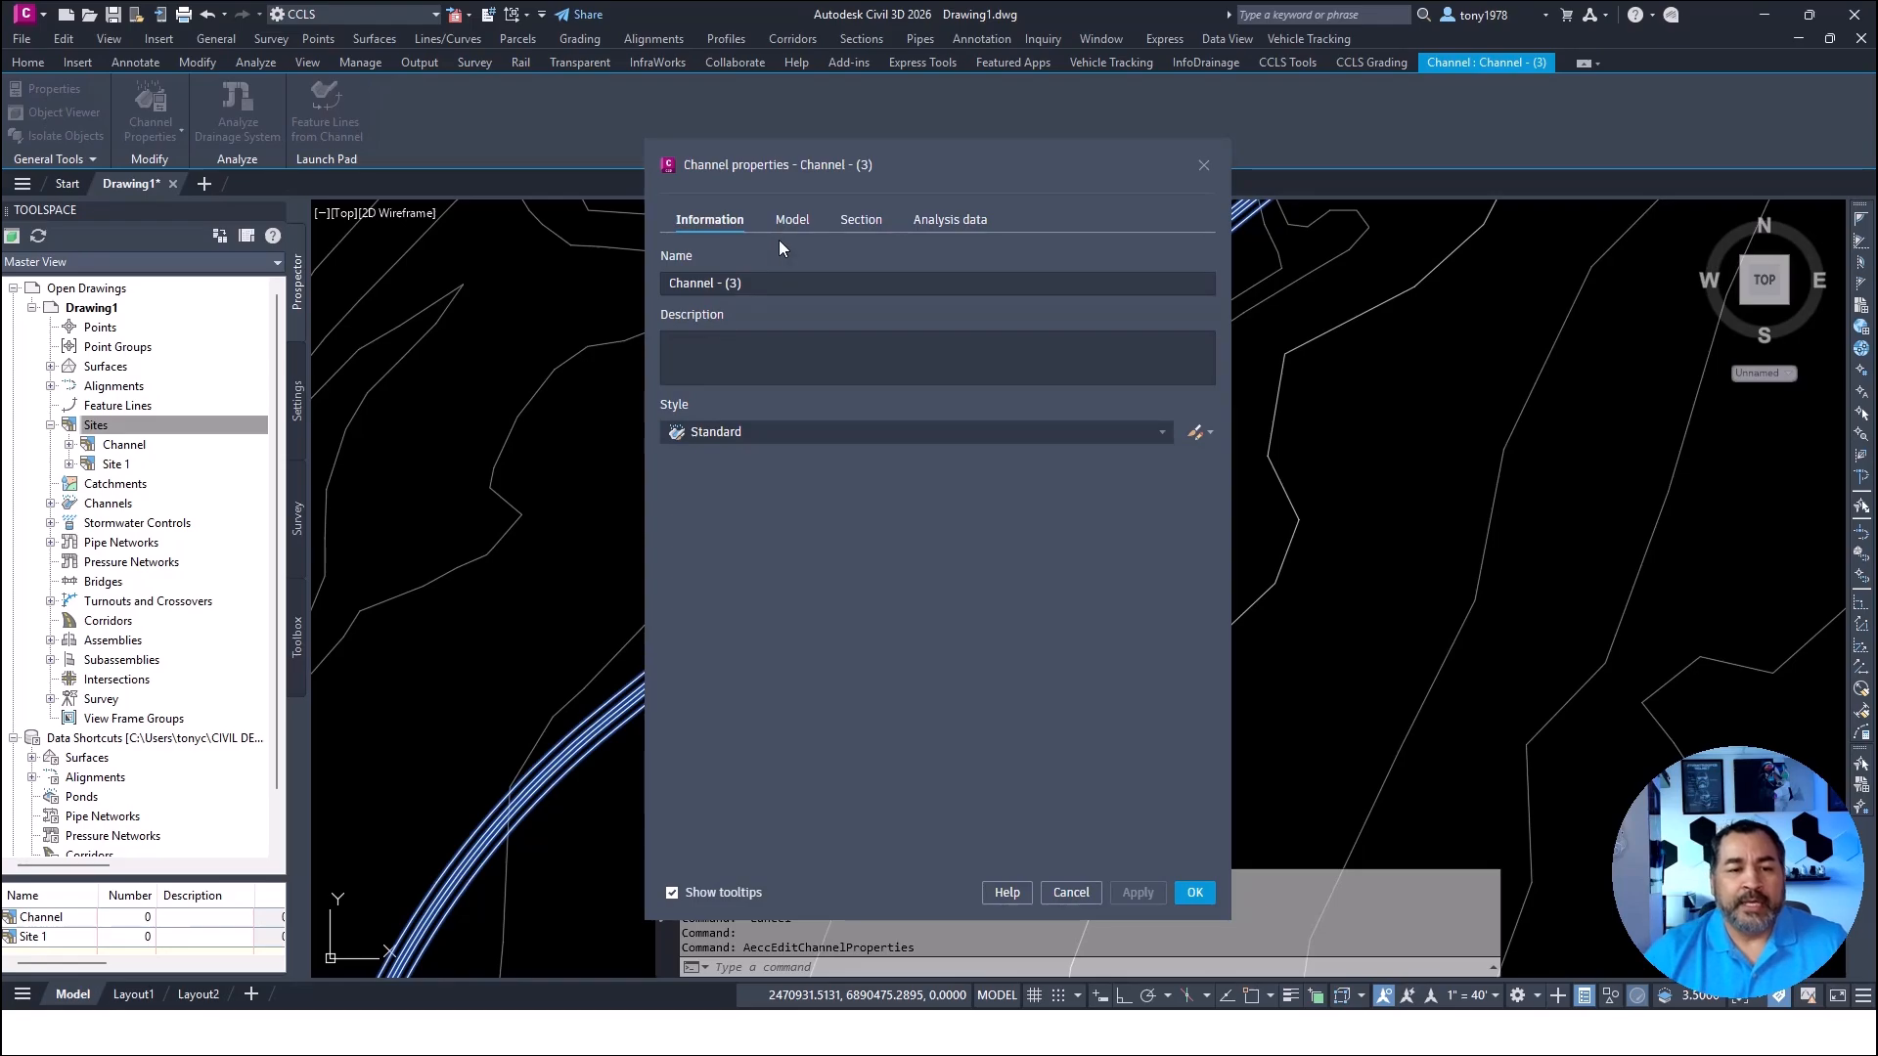
left_click(941, 223)
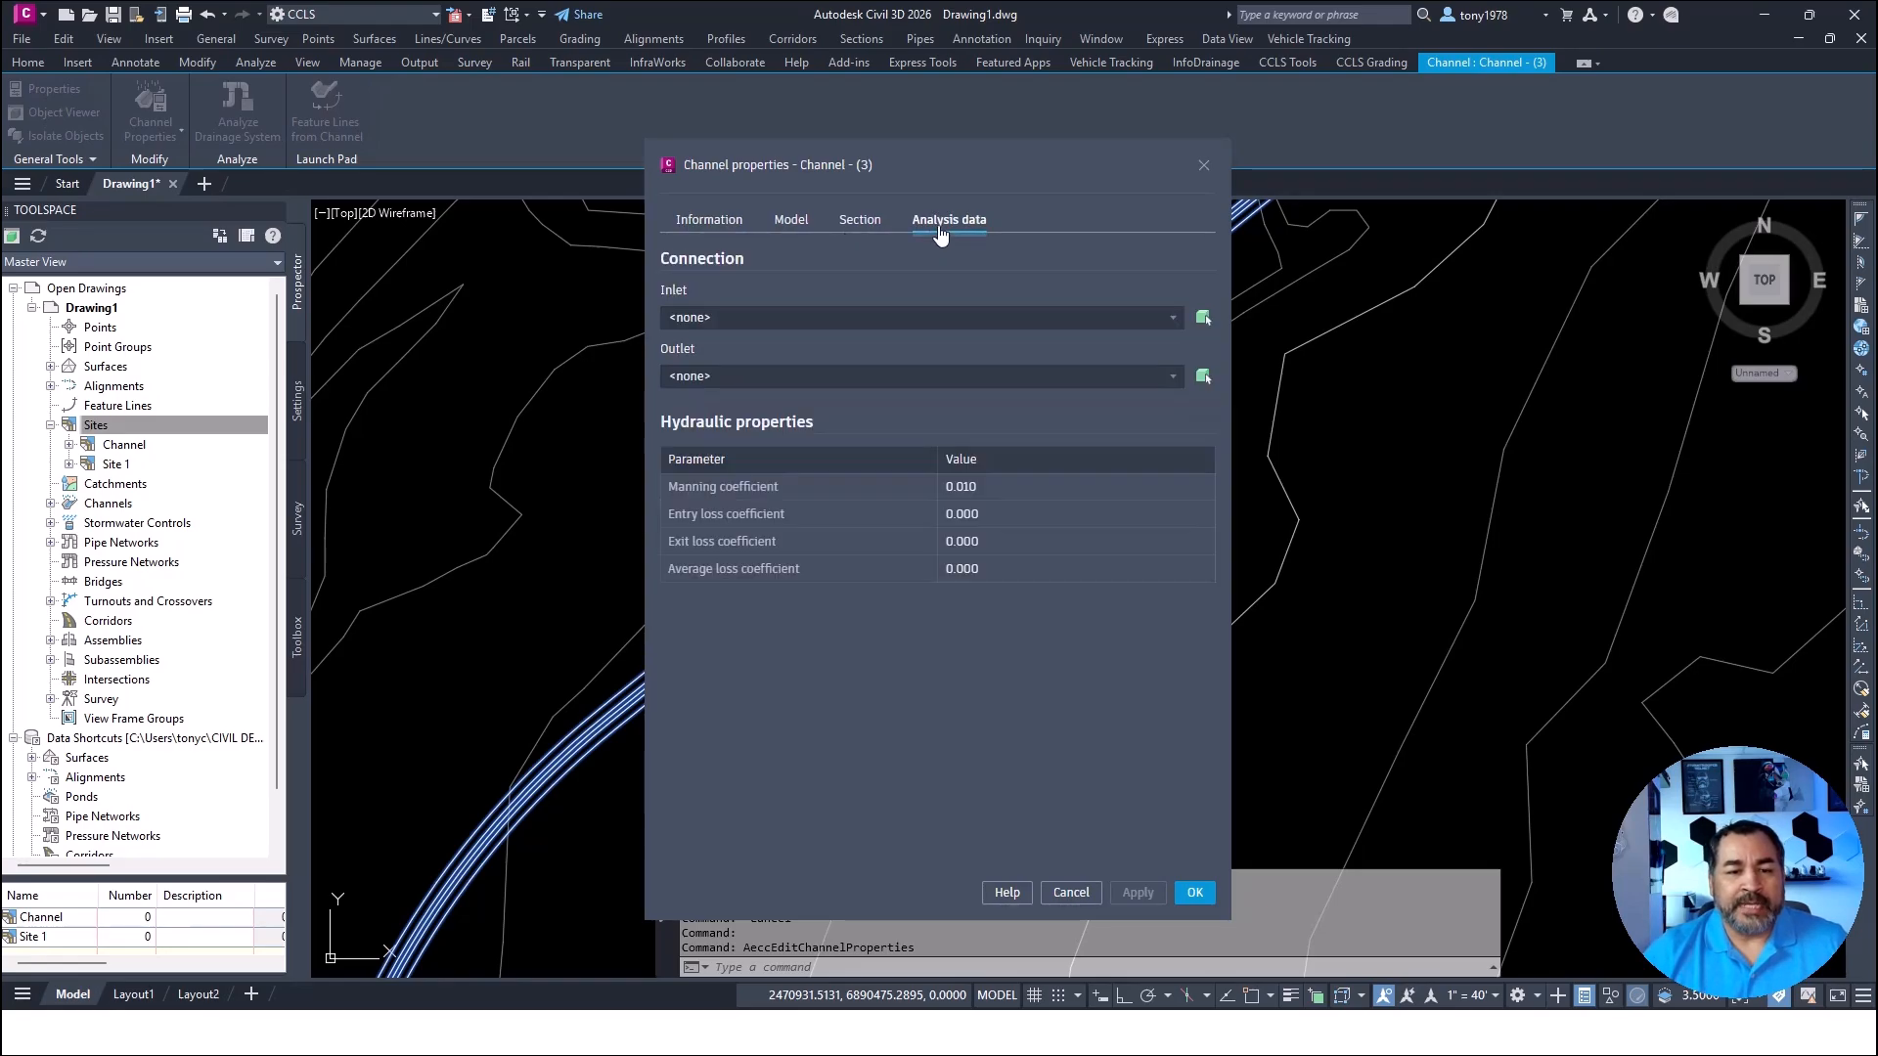
left_click(861, 235)
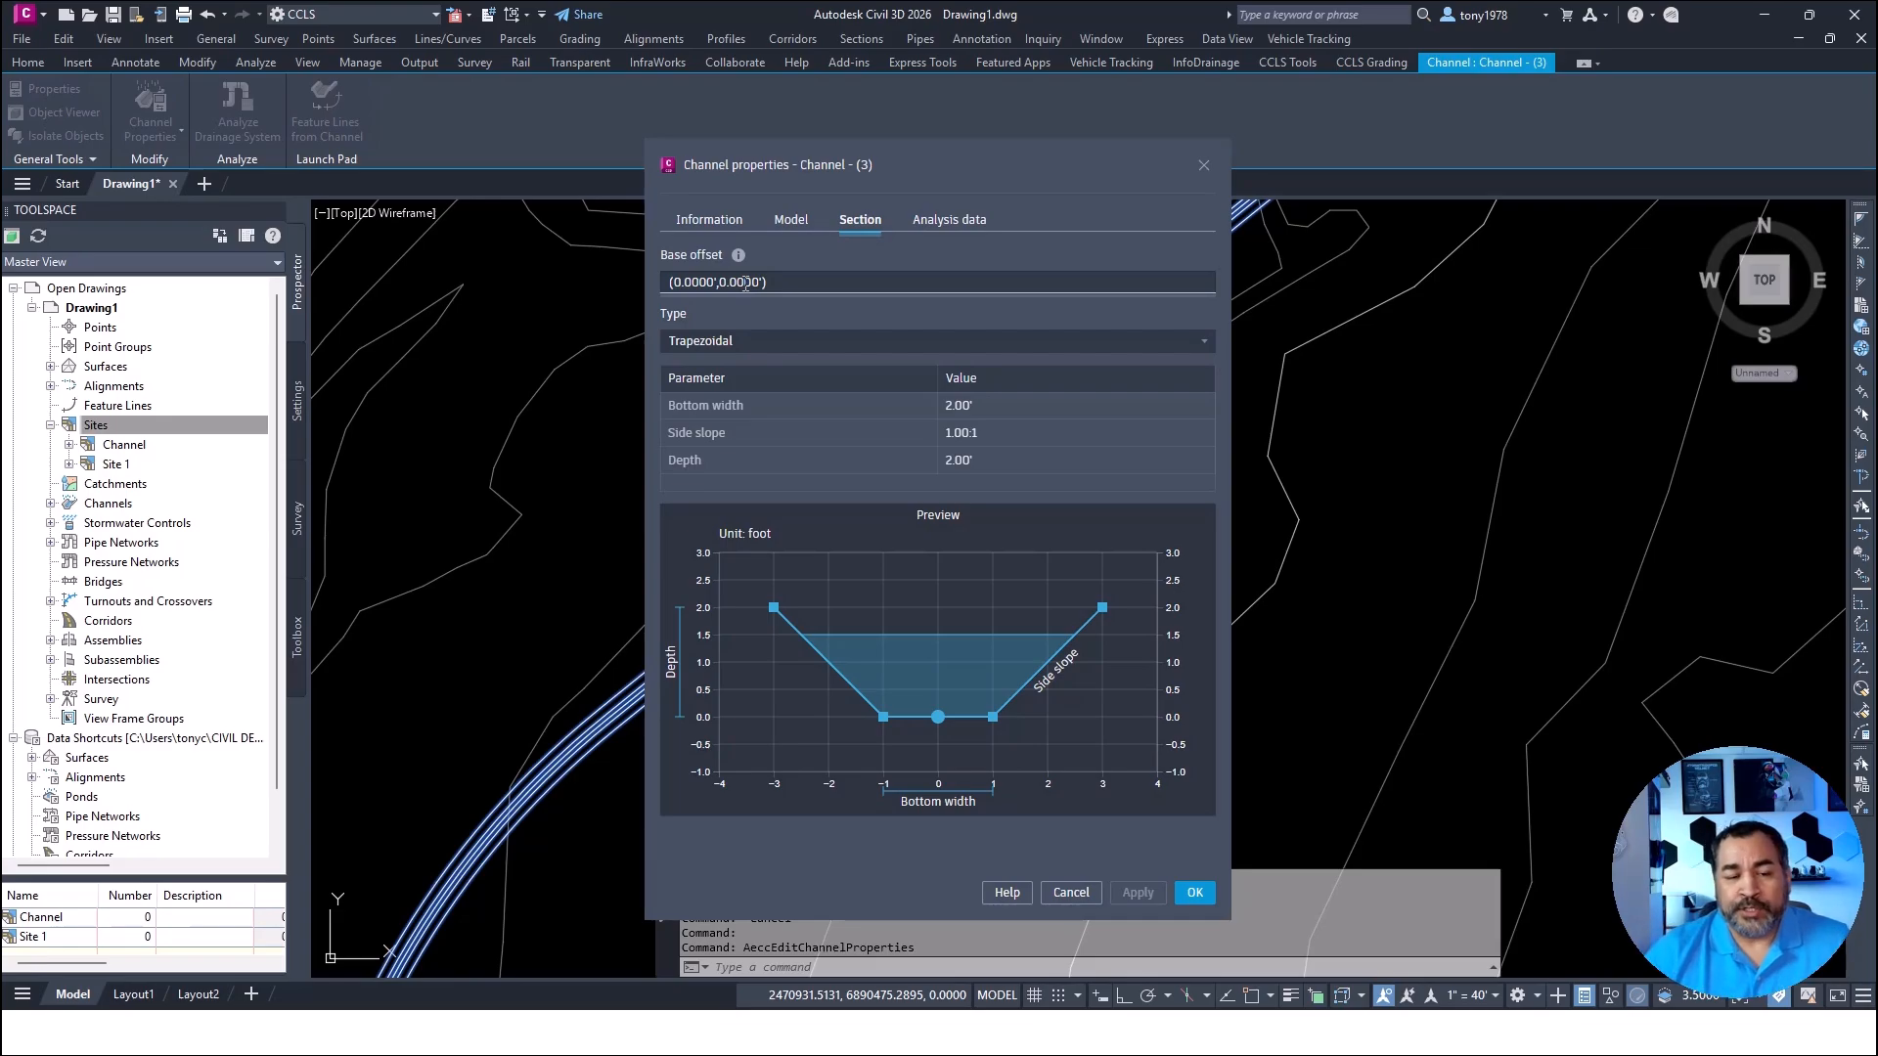
left_click(1205, 344)
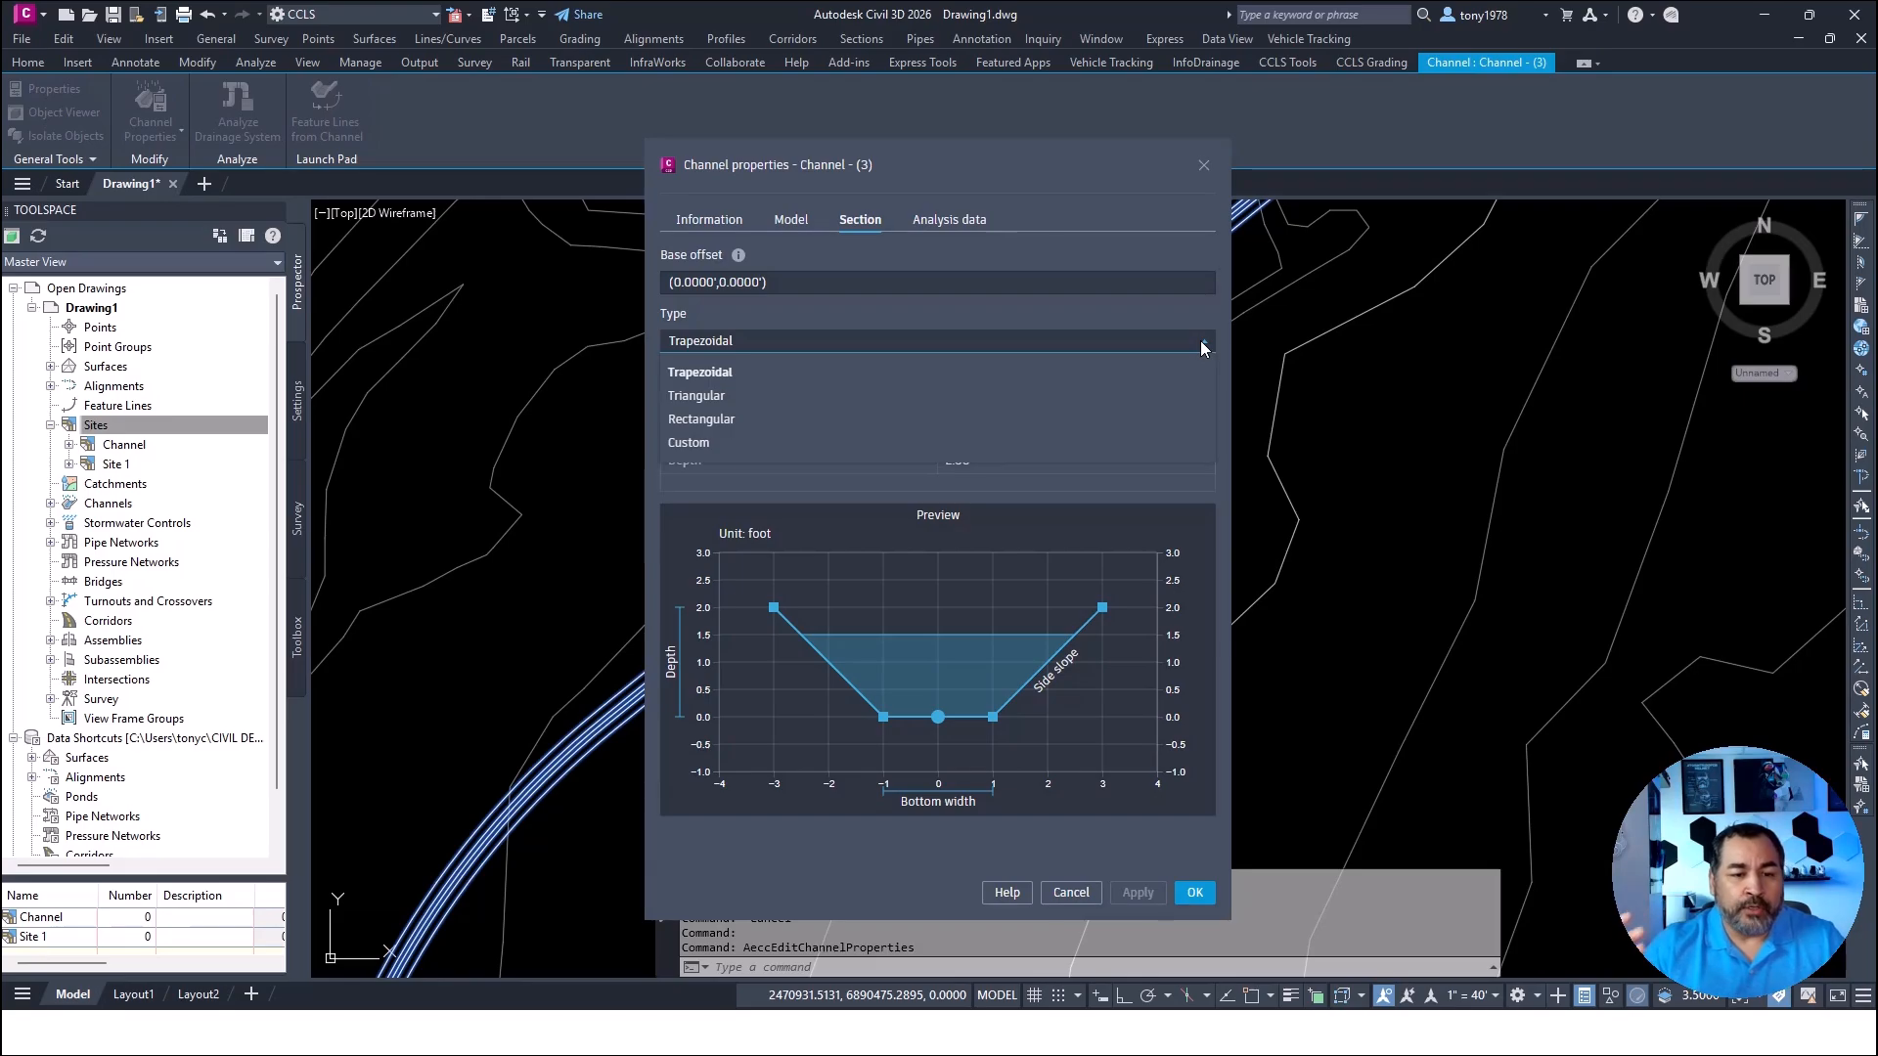
left_click(787, 309)
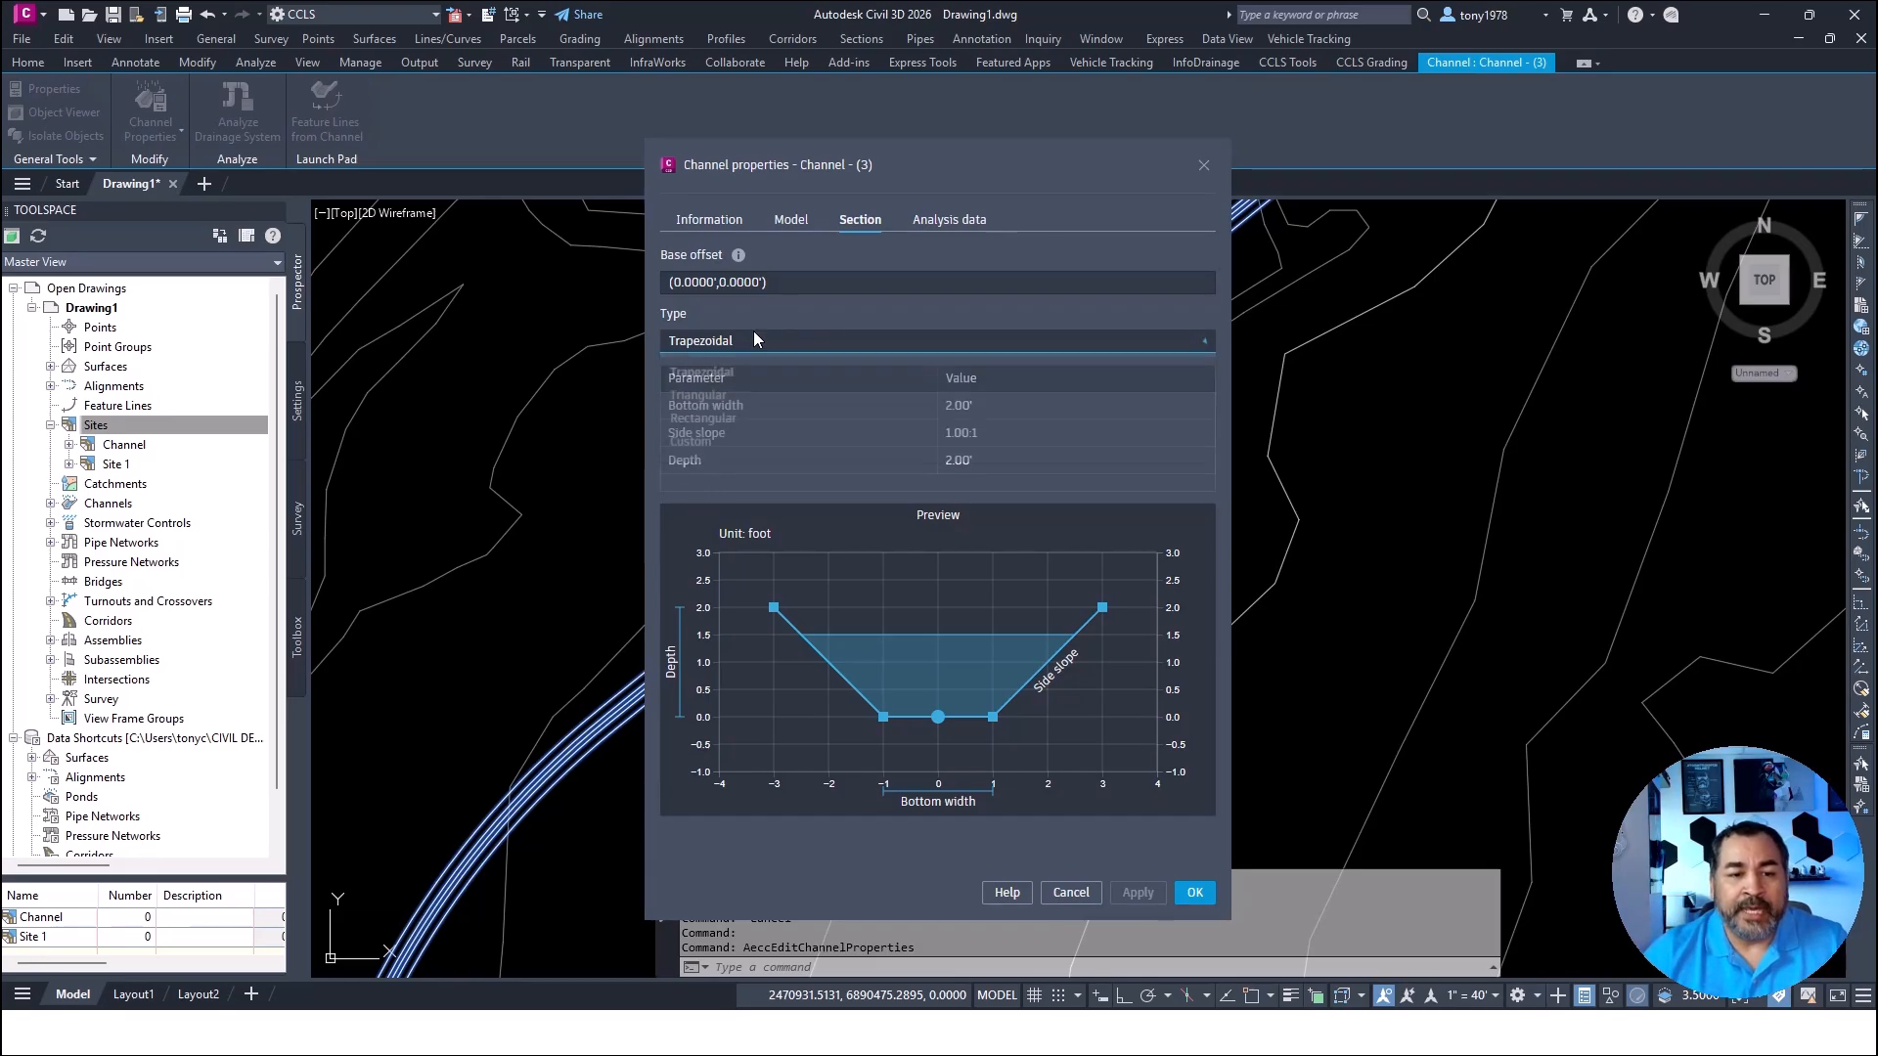
Set the channel's trapezoidal section to a bottom width of 10 feet and a side slope of 4:1
left_click(976, 407)
left_click_drag(993, 406, 932, 408)
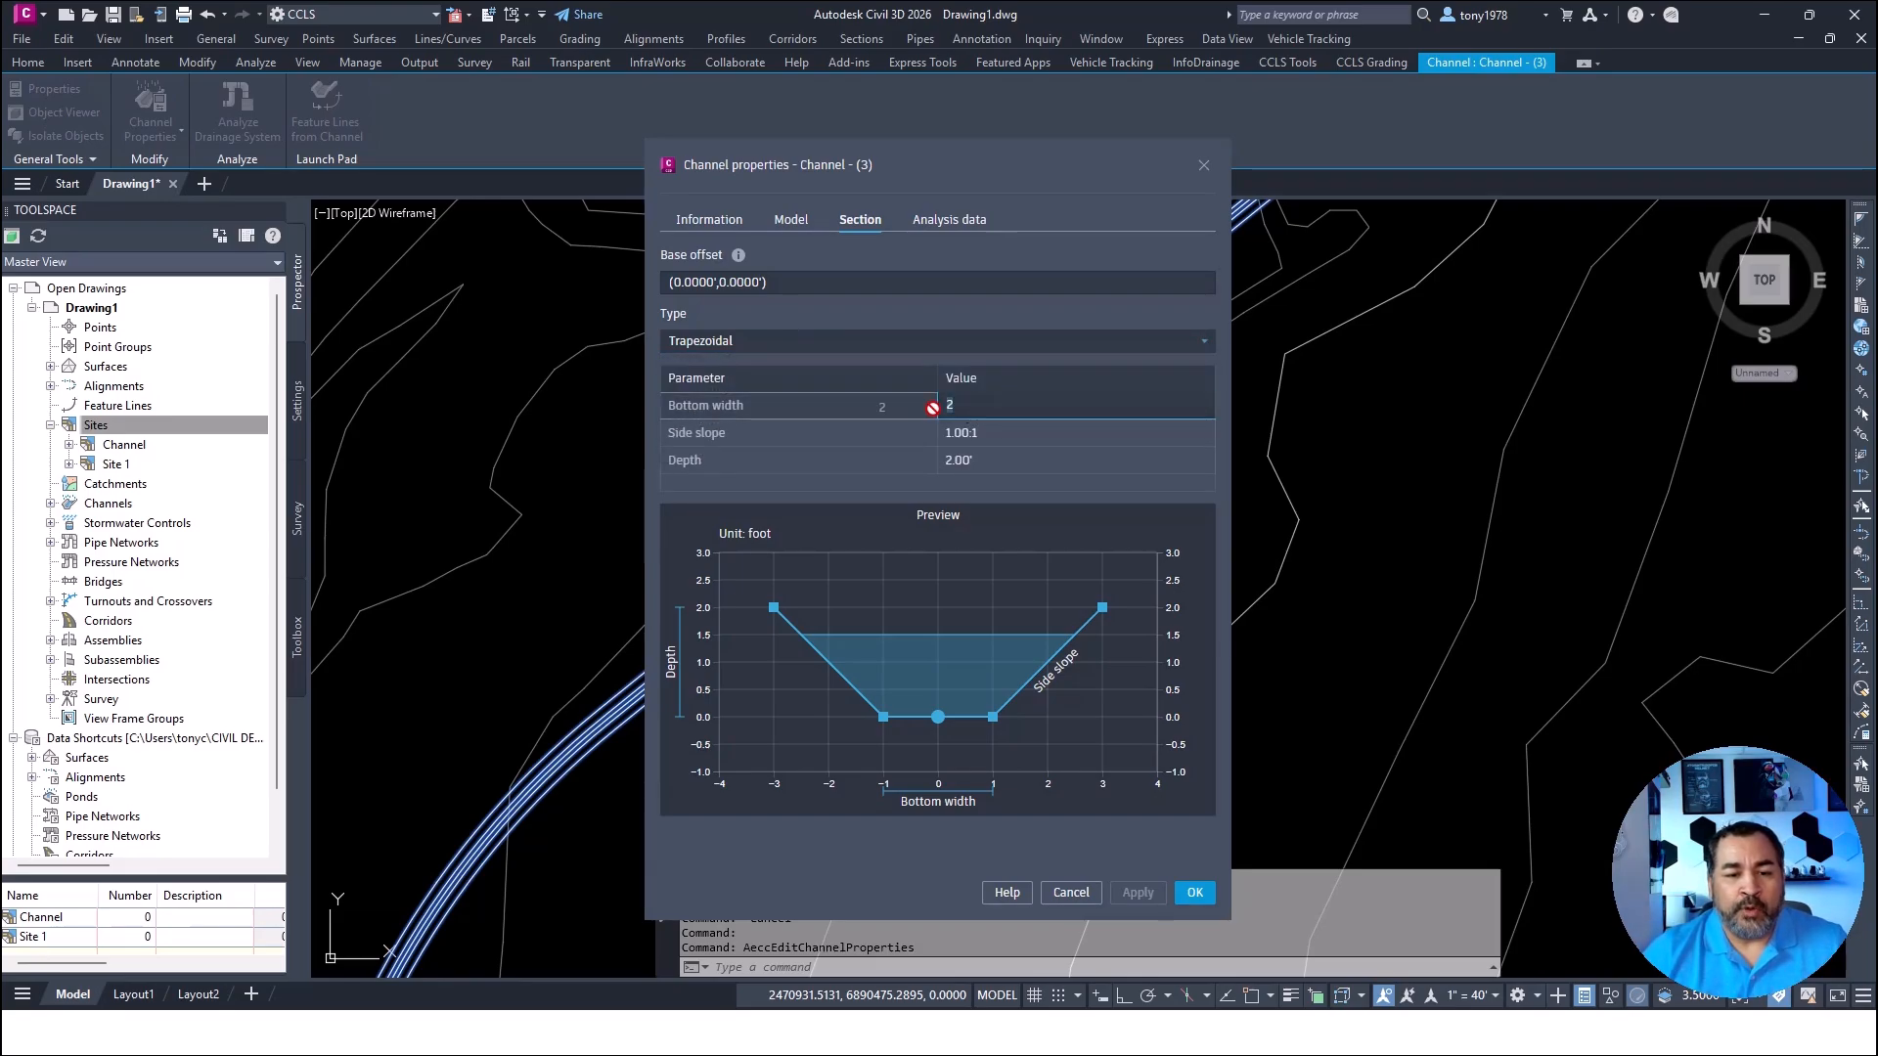
type("10")
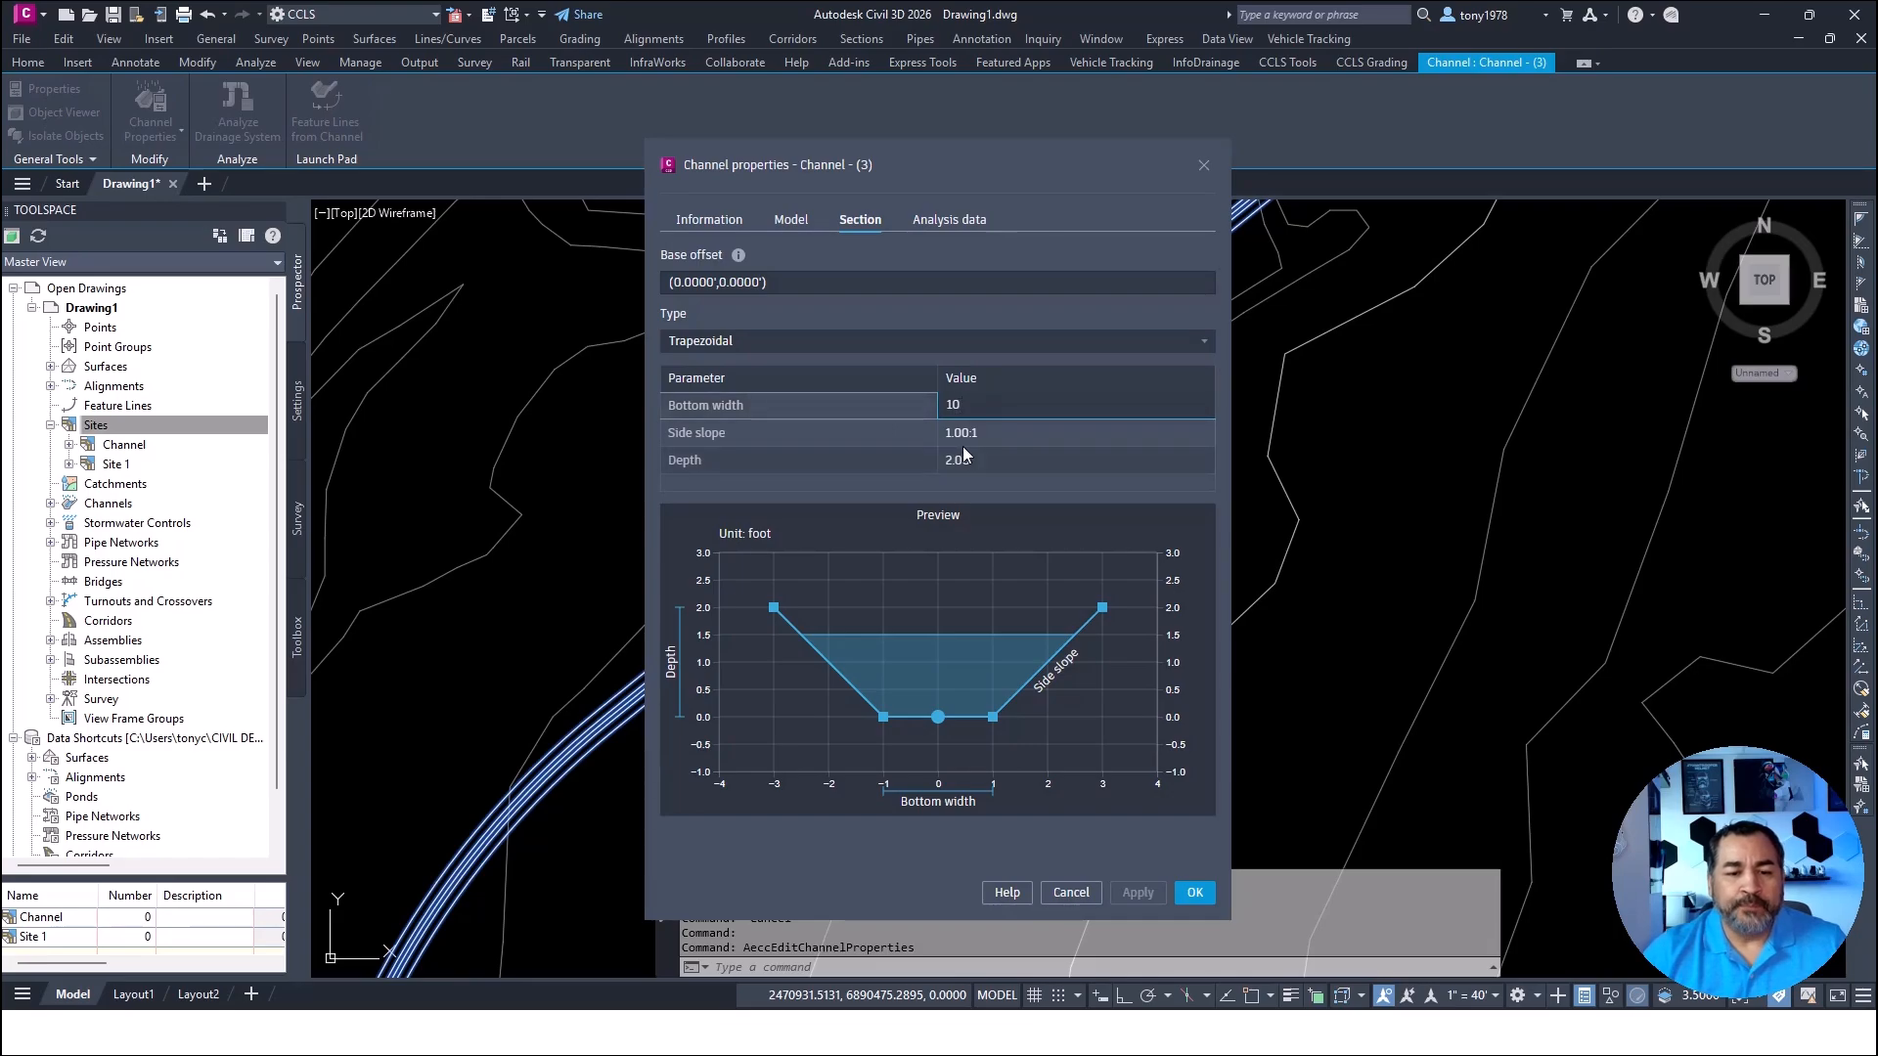
left_click(959, 439)
type("1:1")
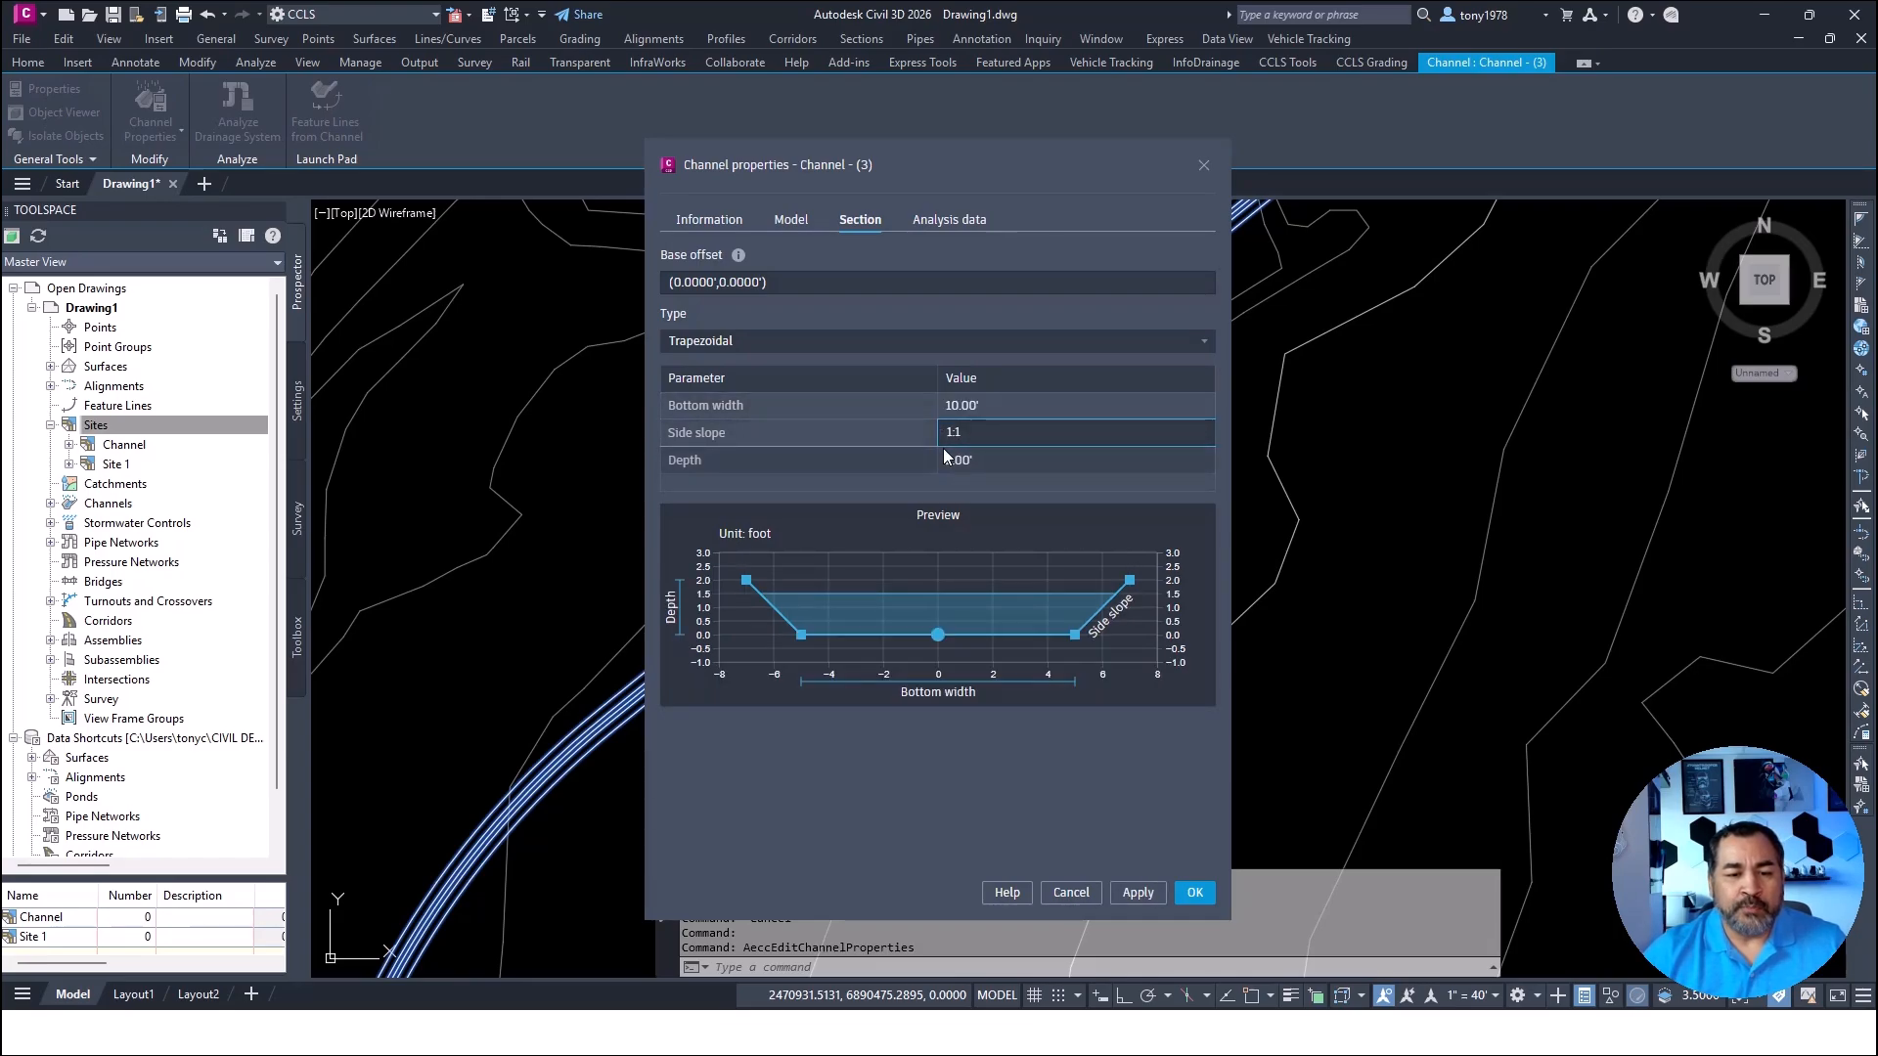
Set the channel section's depth to 4 feet, apply the property changes and clear the channel selection
left_click(1012, 457)
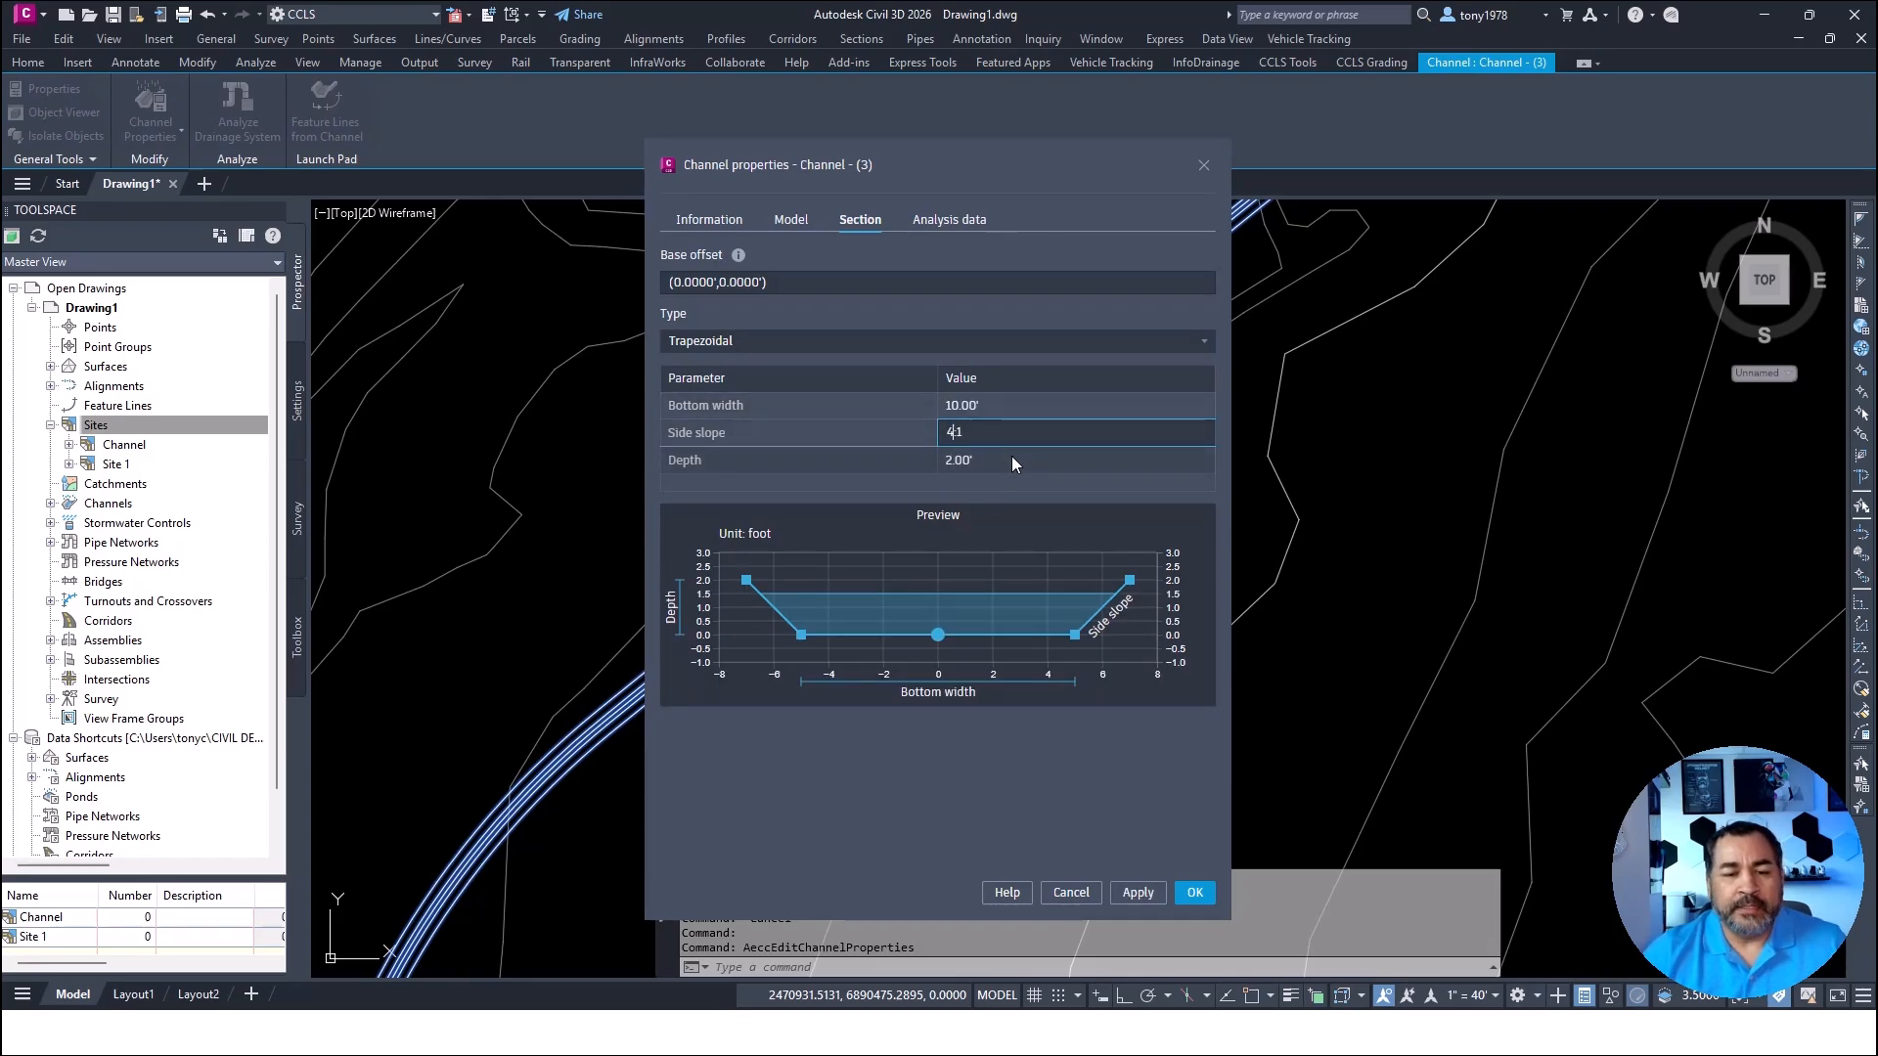
type("2")
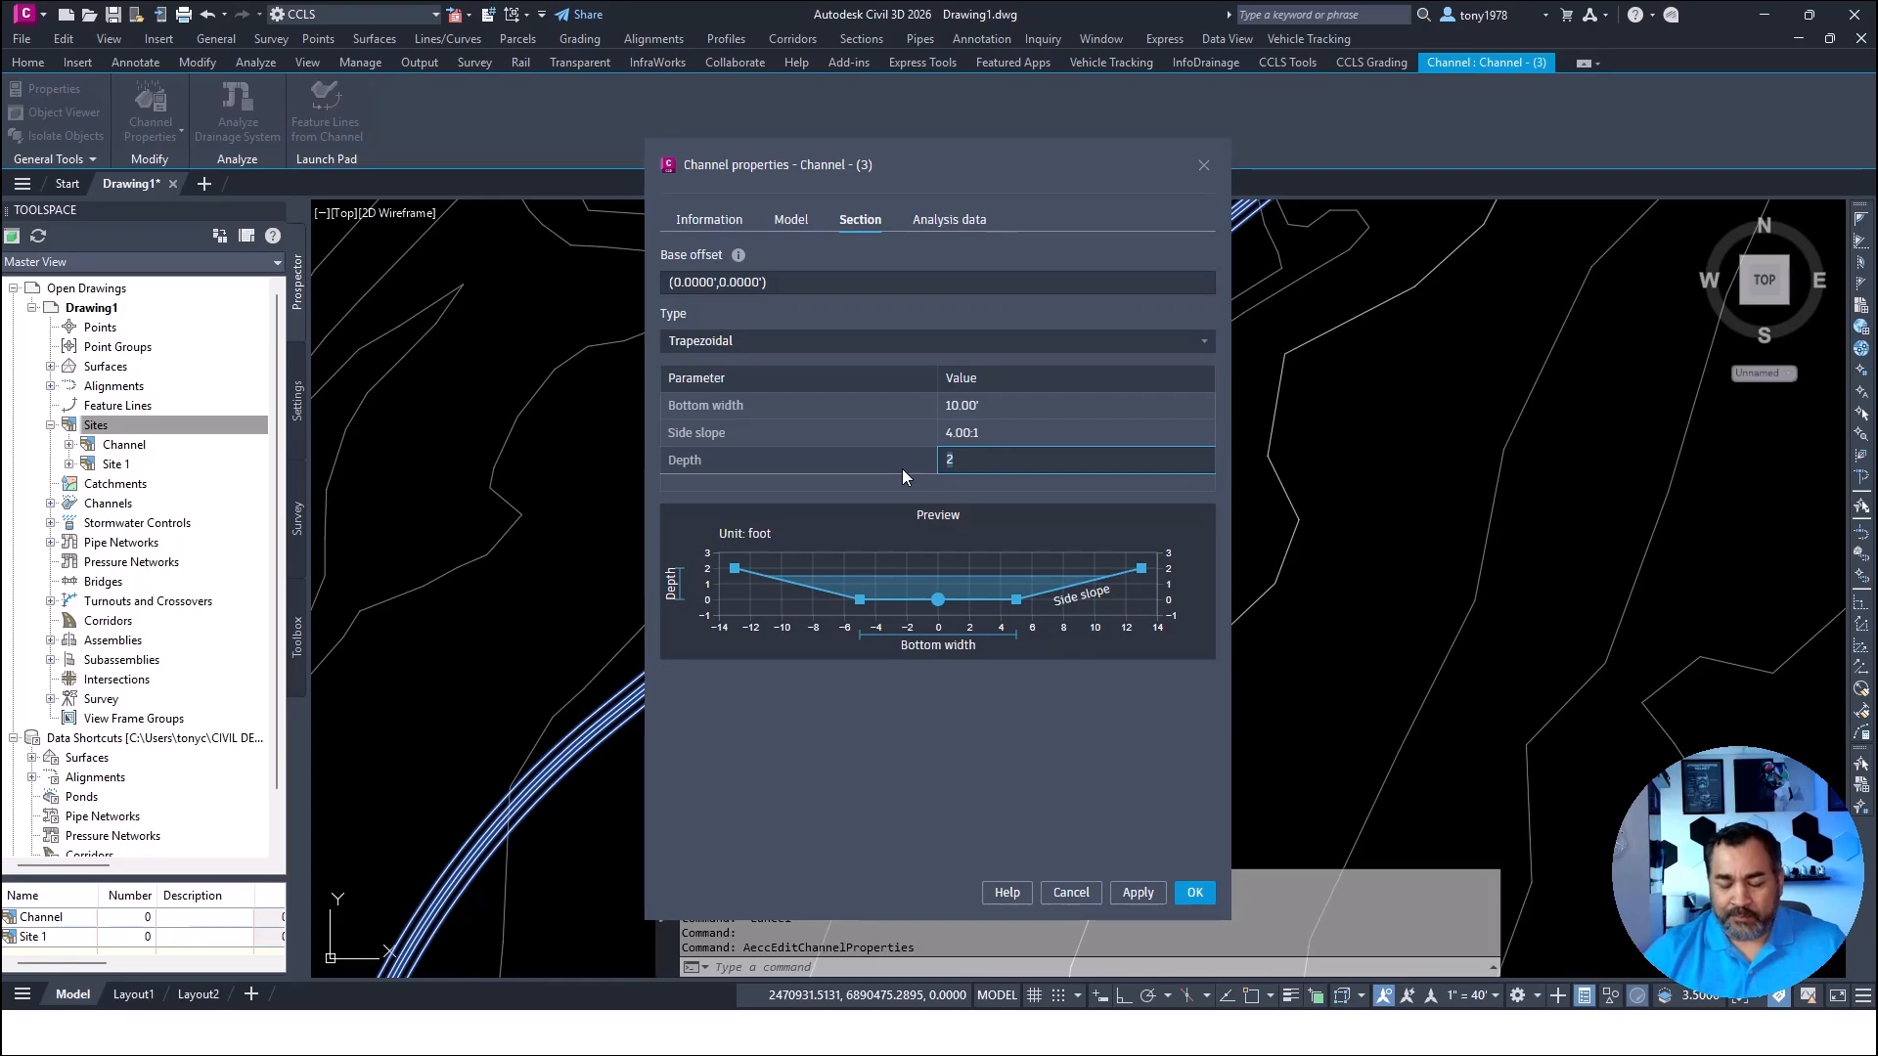
left_click(1013, 375)
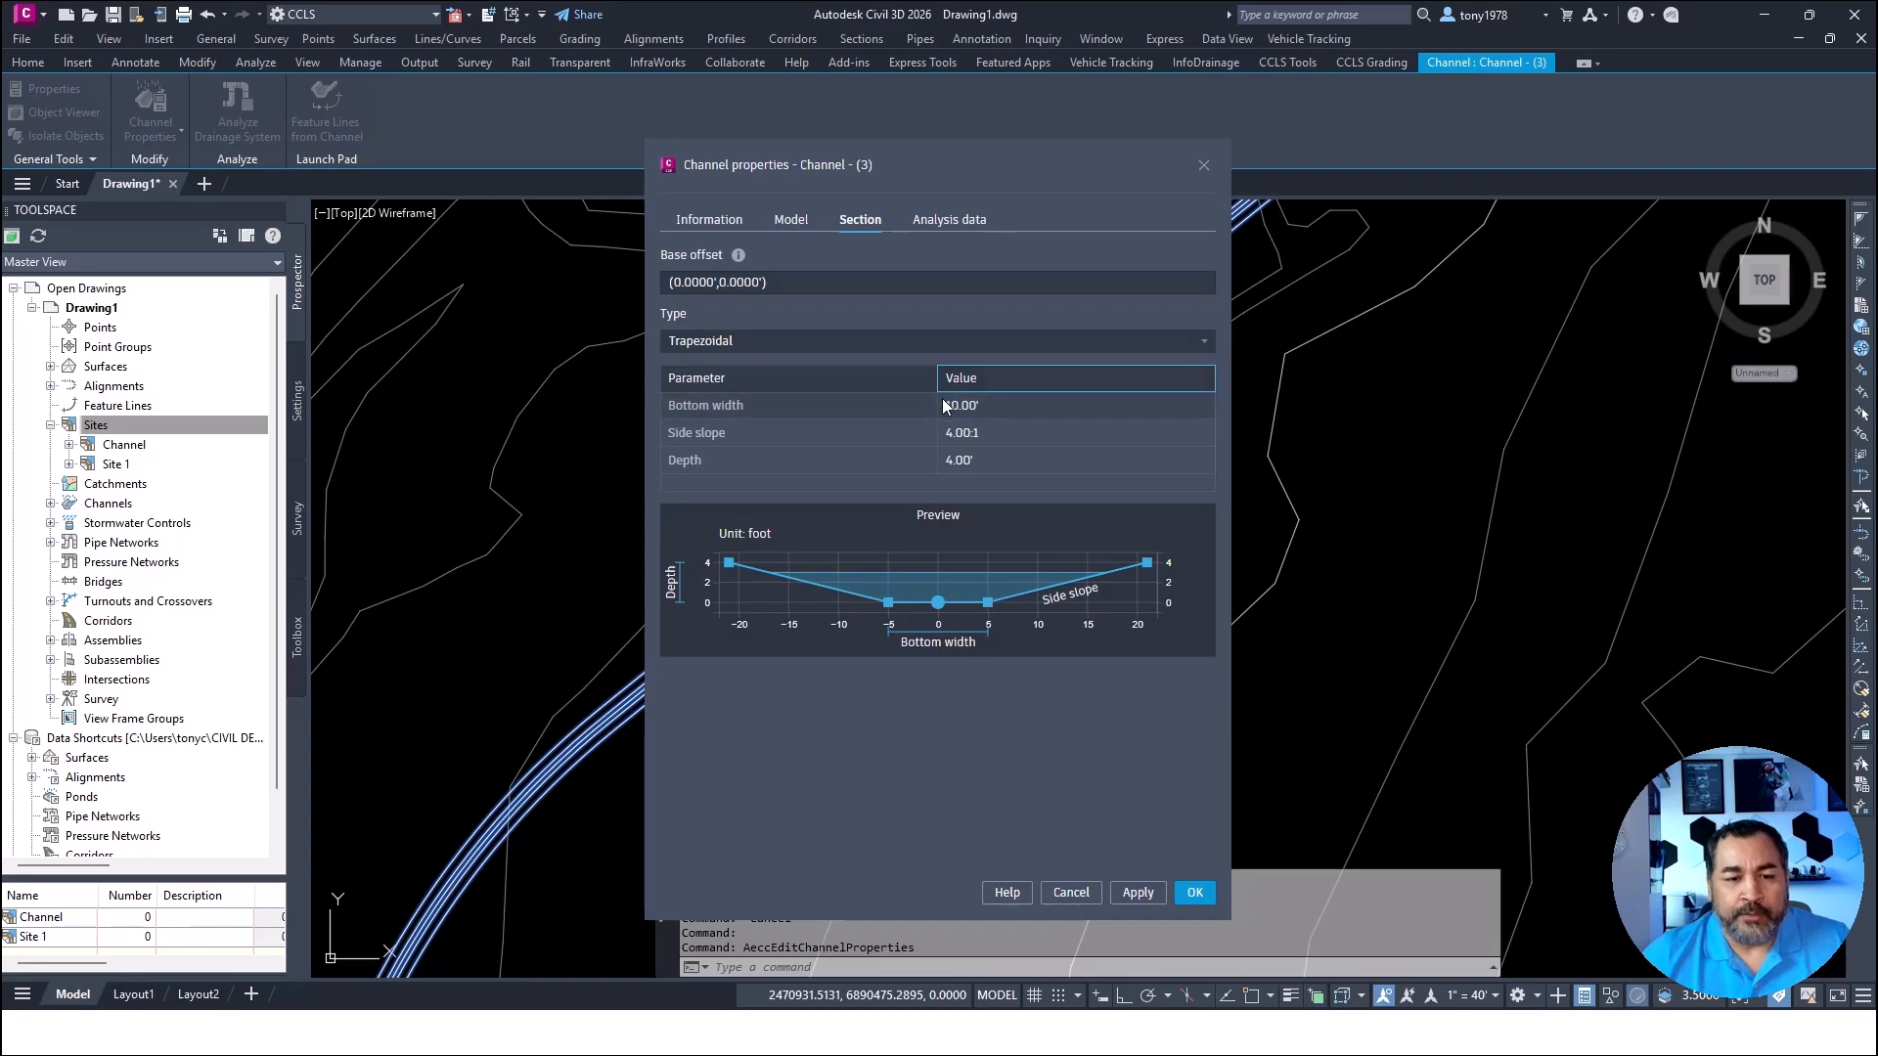
left_click(1147, 893)
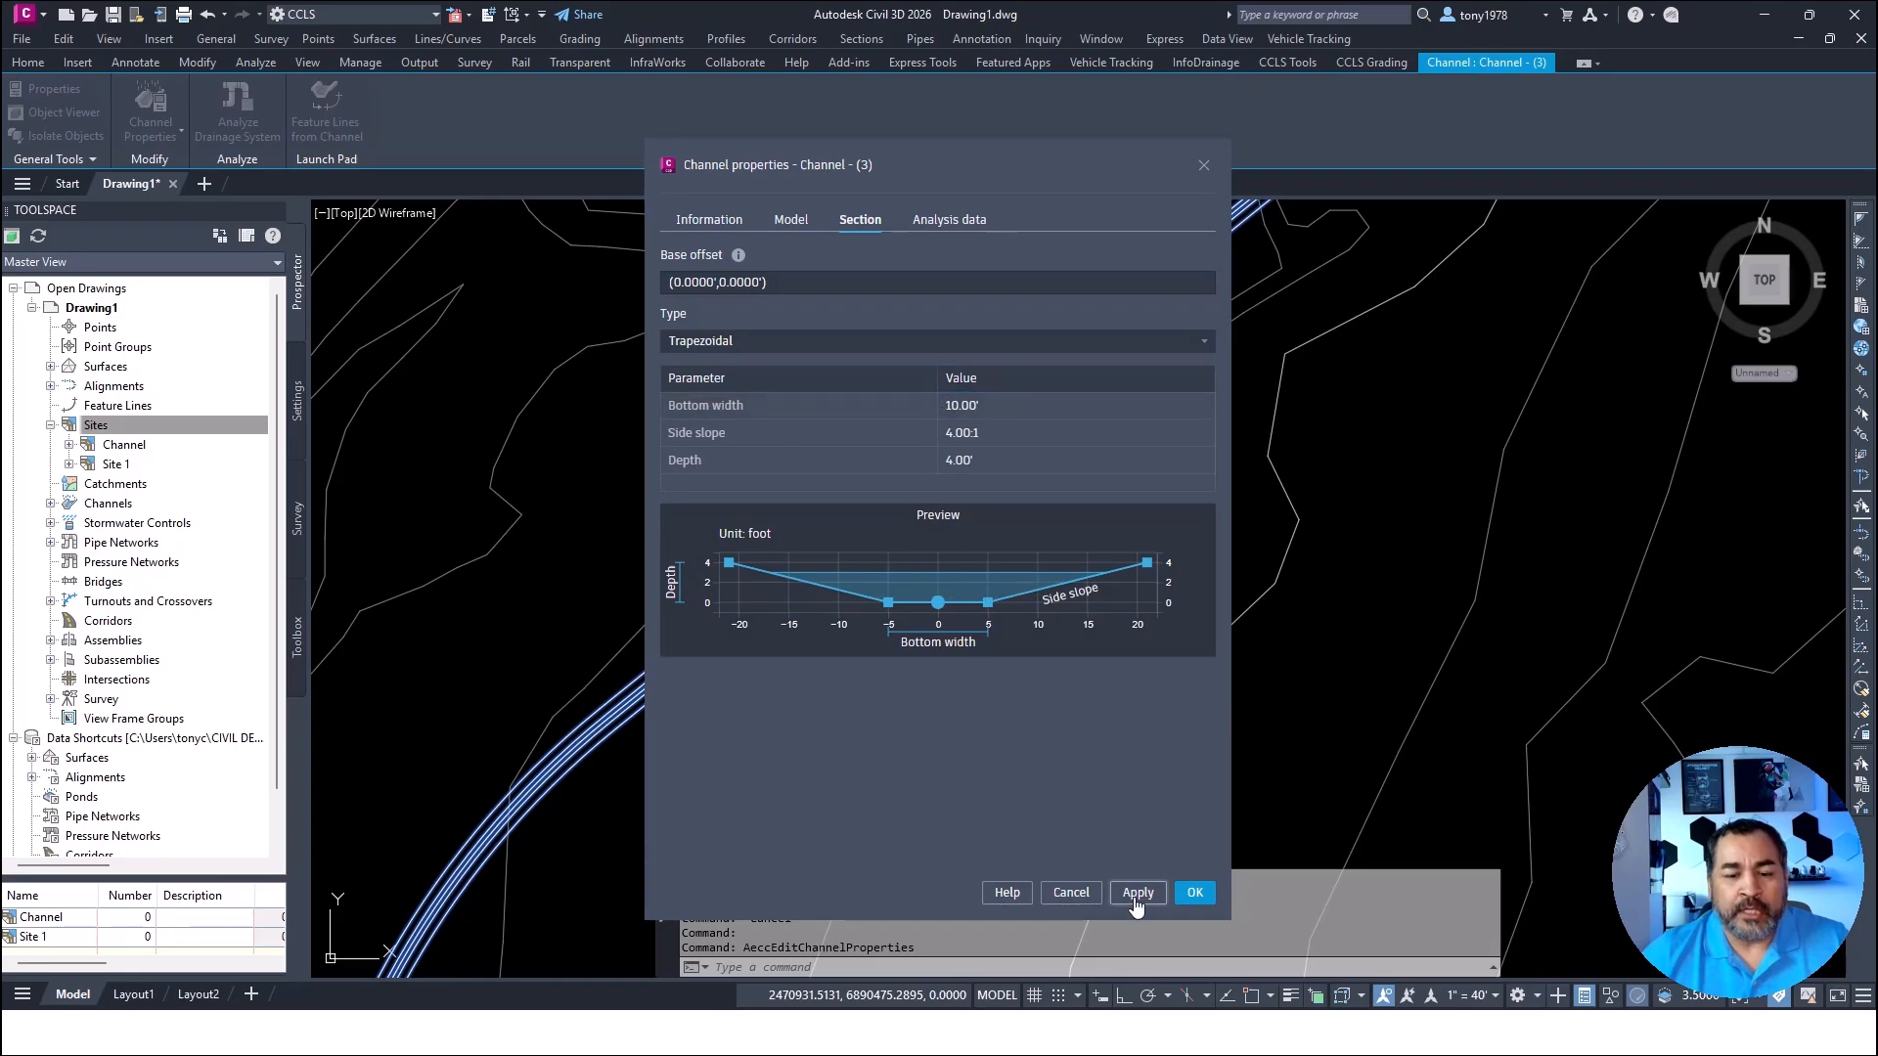
left_click(1195, 893)
scroll(812, 519, "down", 5)
key("Escape")
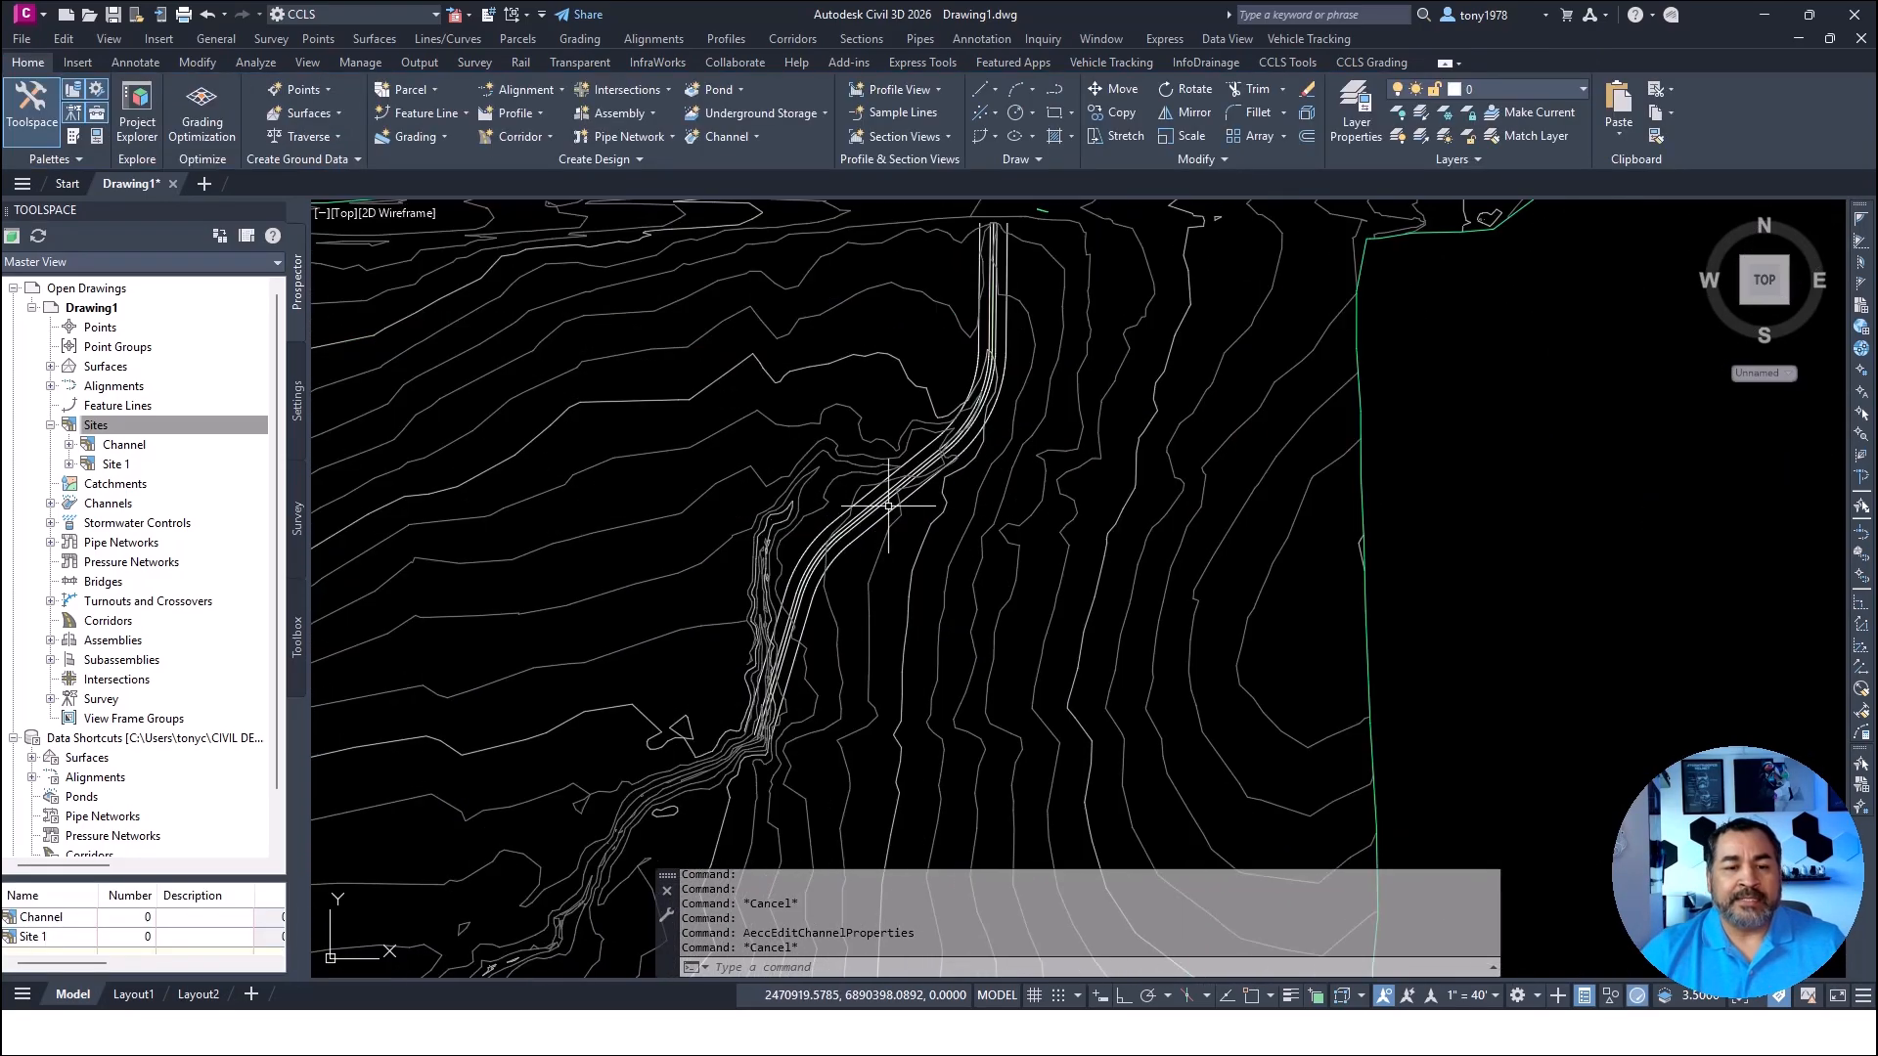
key("Escape")
Create a new TIN surface named PG in the drawing's surface collection
left_click(98, 426)
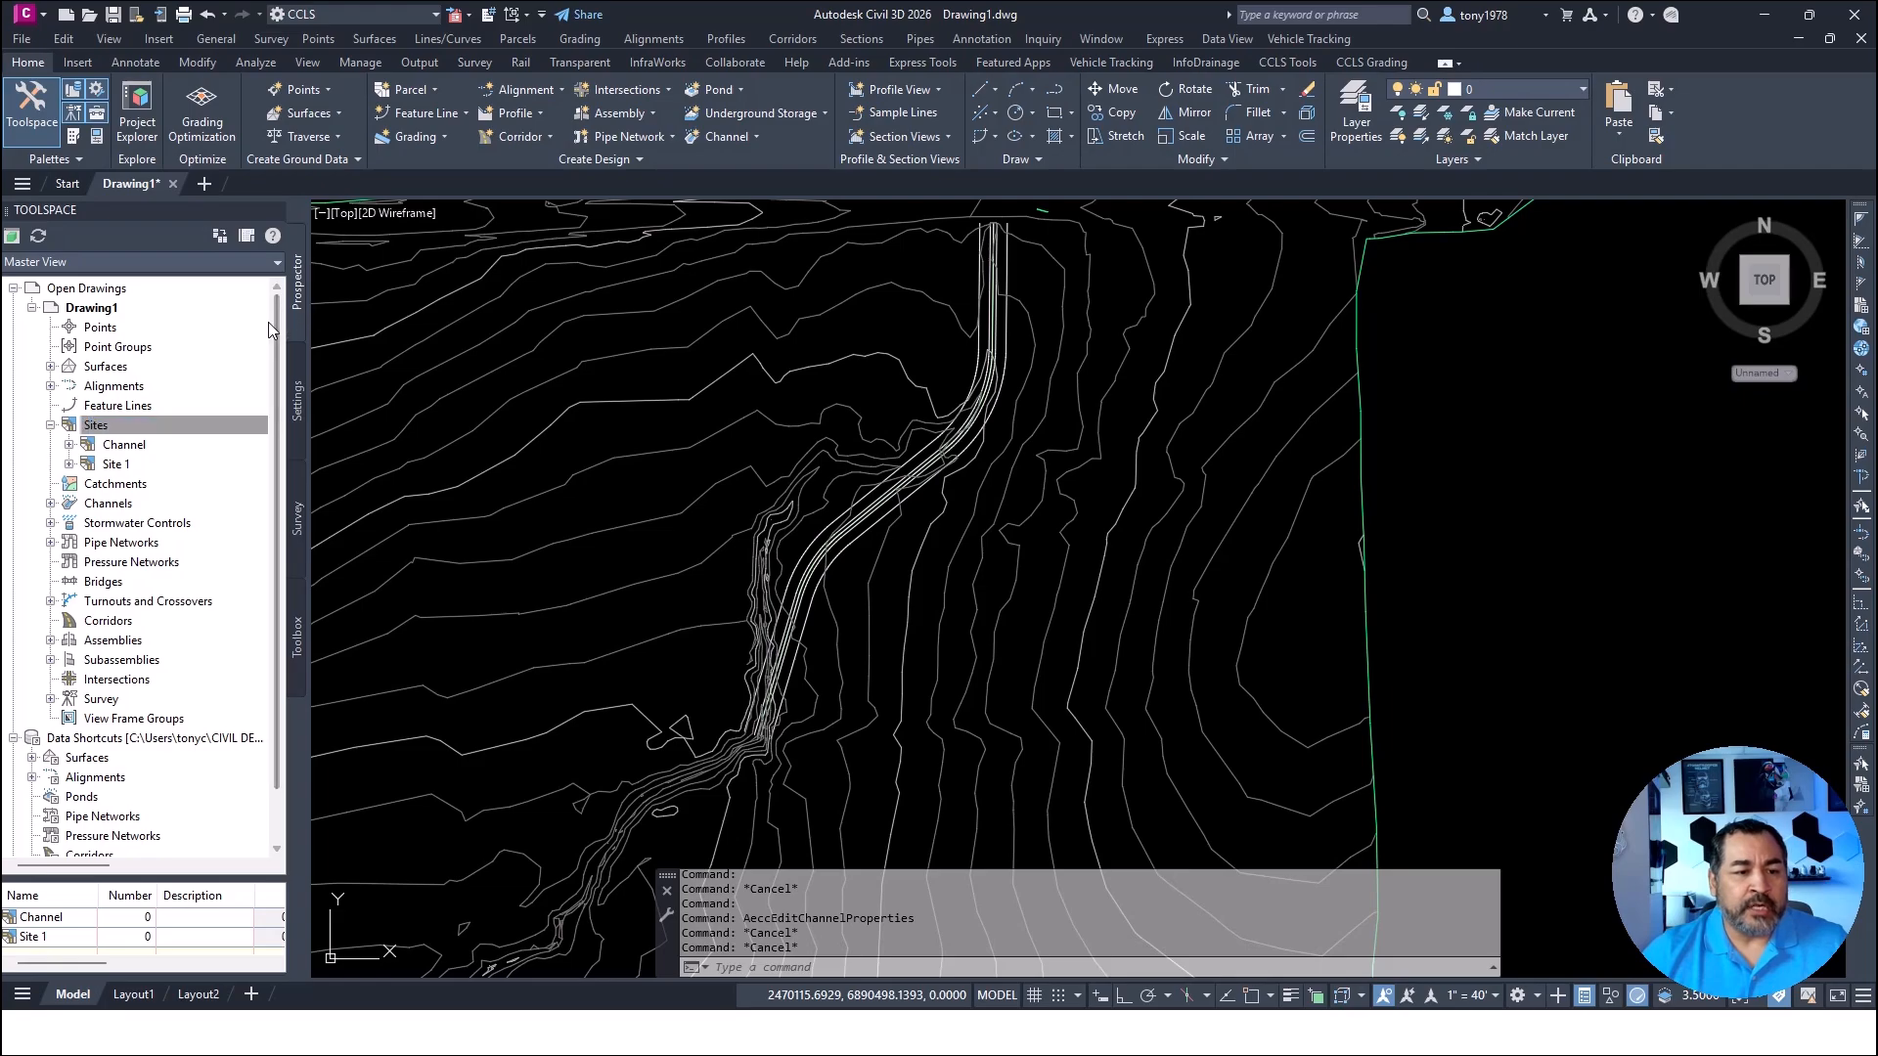
double_click(65, 367)
left_click(152, 405)
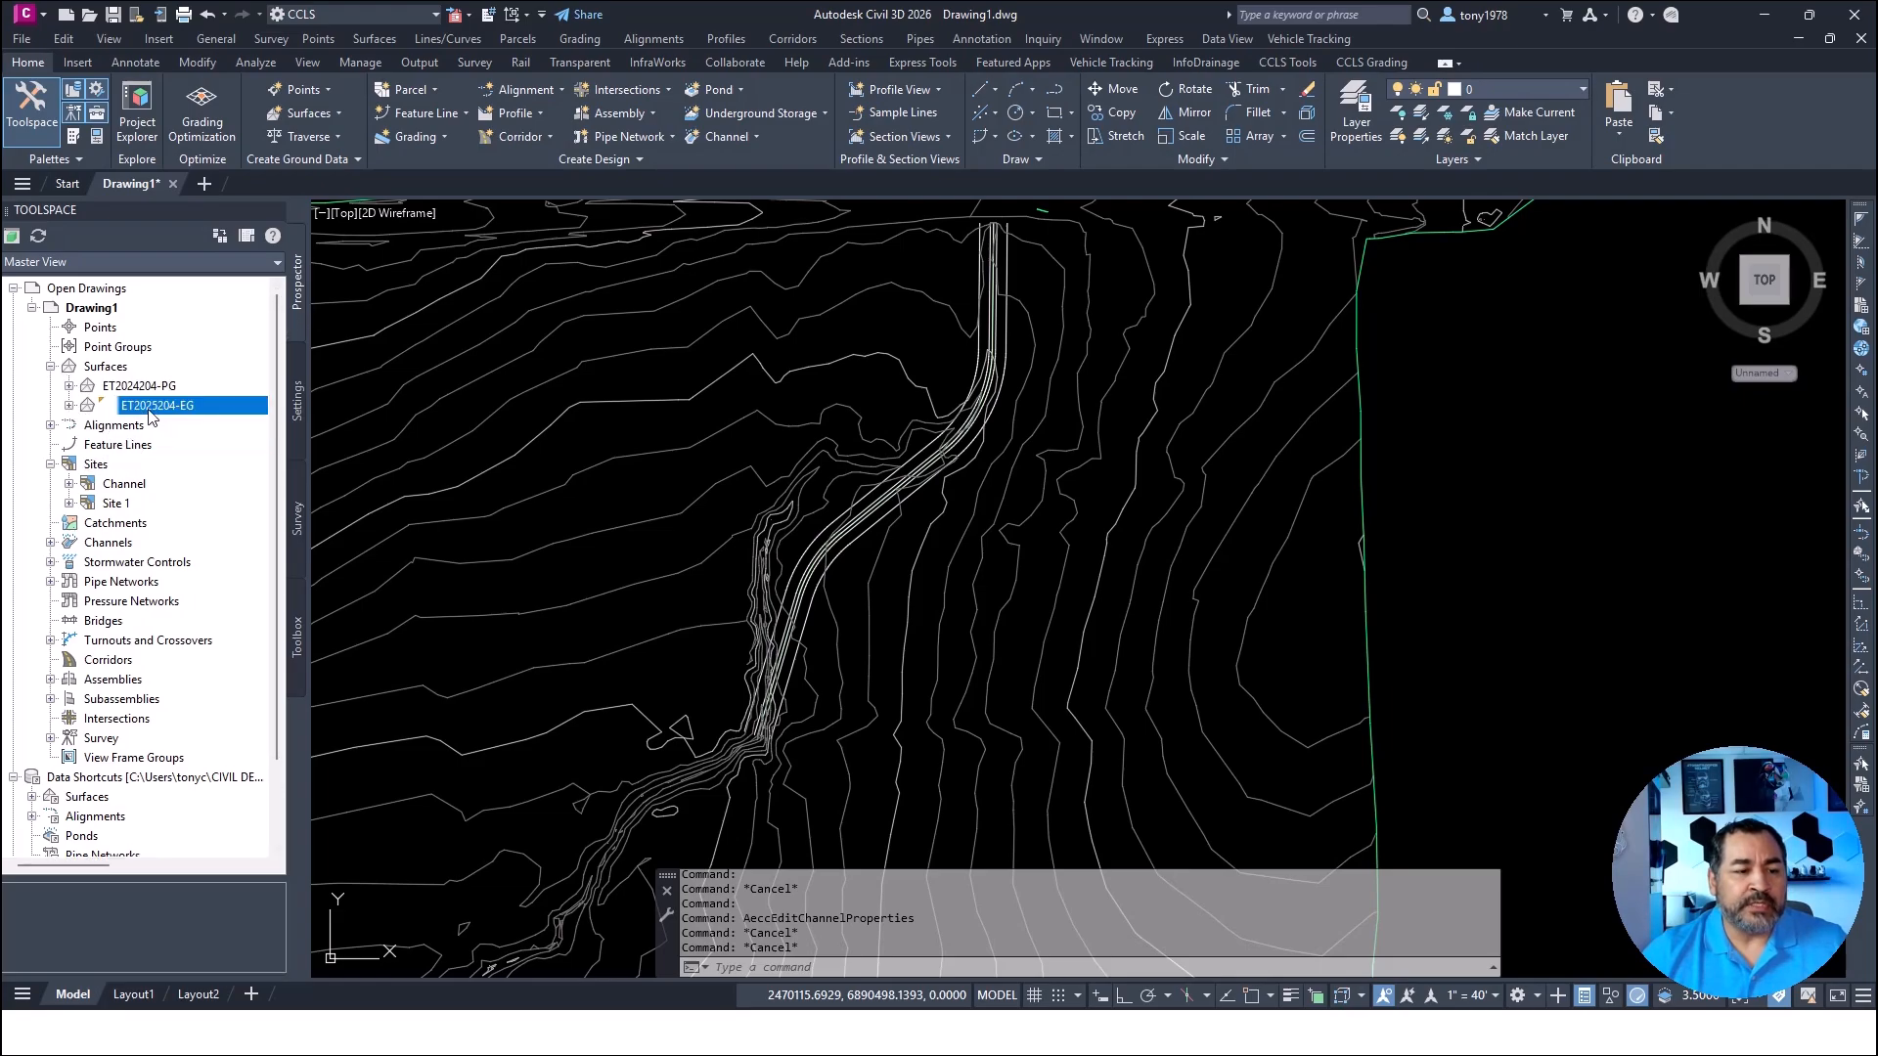
left_click(107, 368)
right_click(123, 368)
left_click(206, 385)
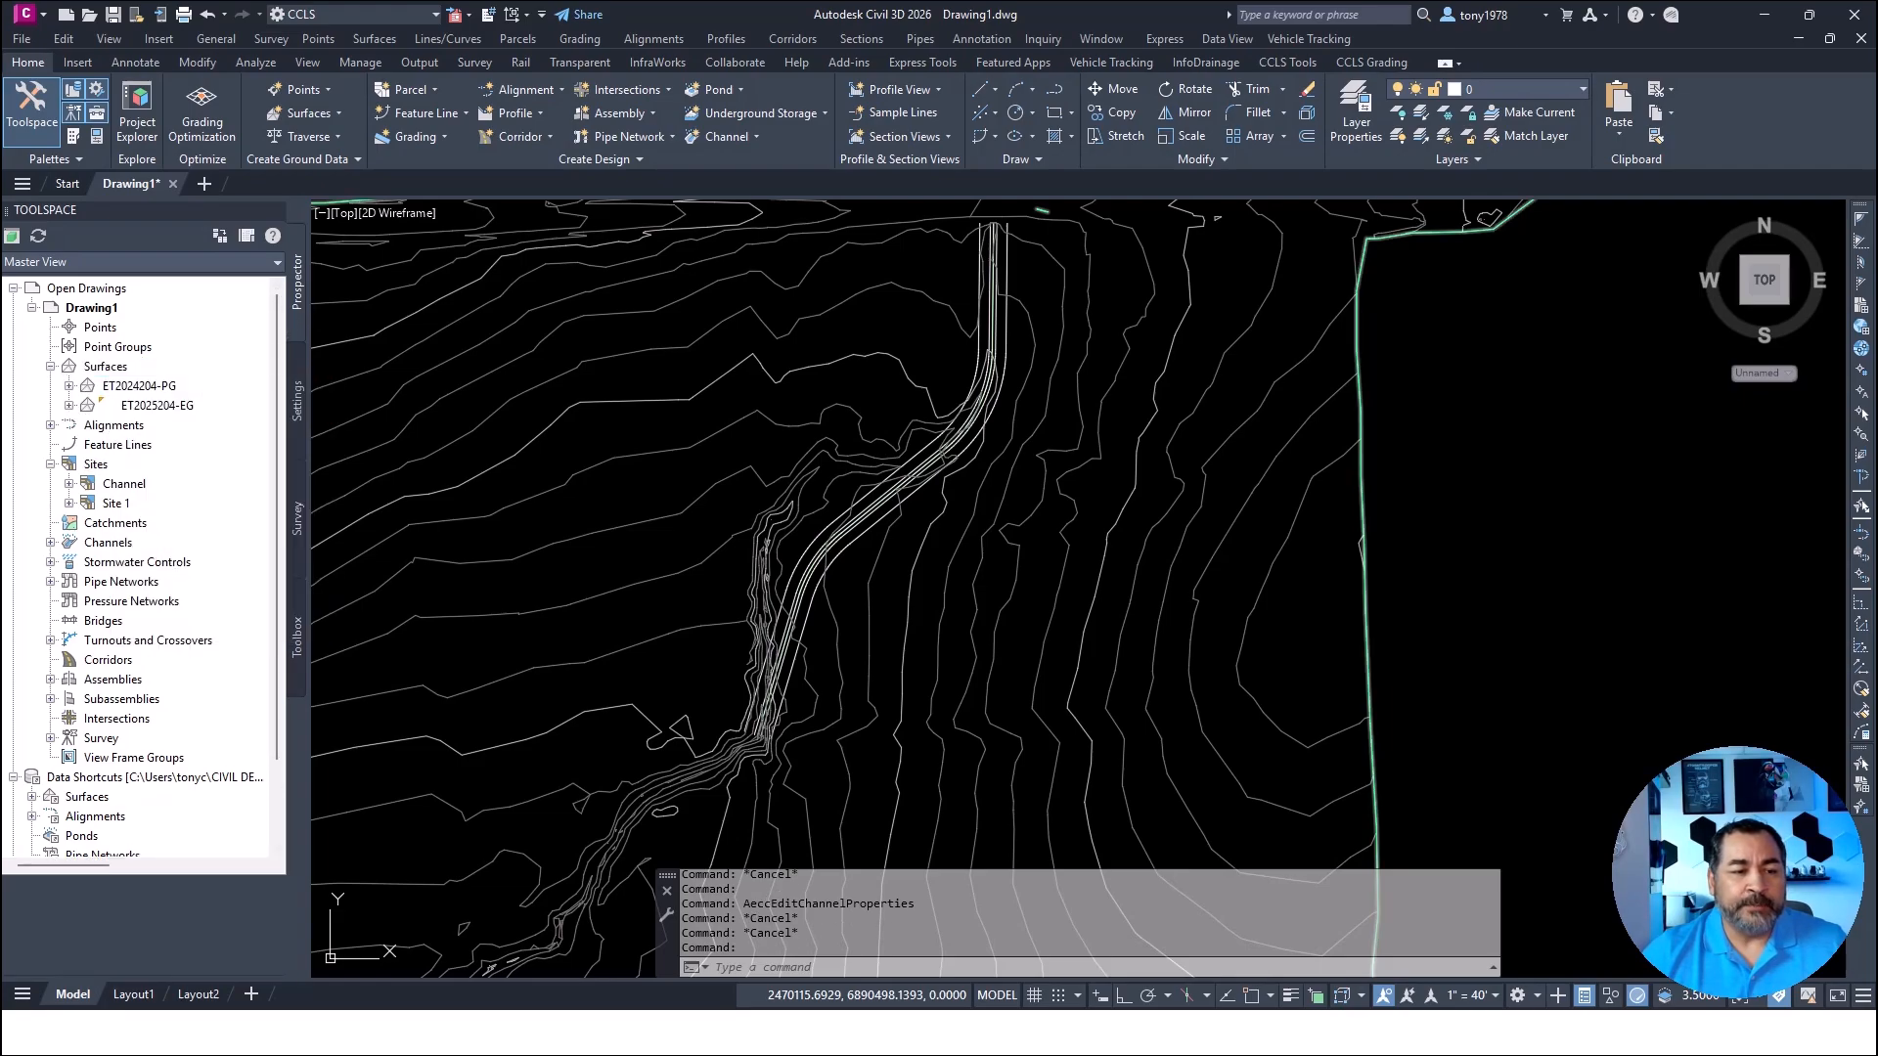
left_click(986, 382)
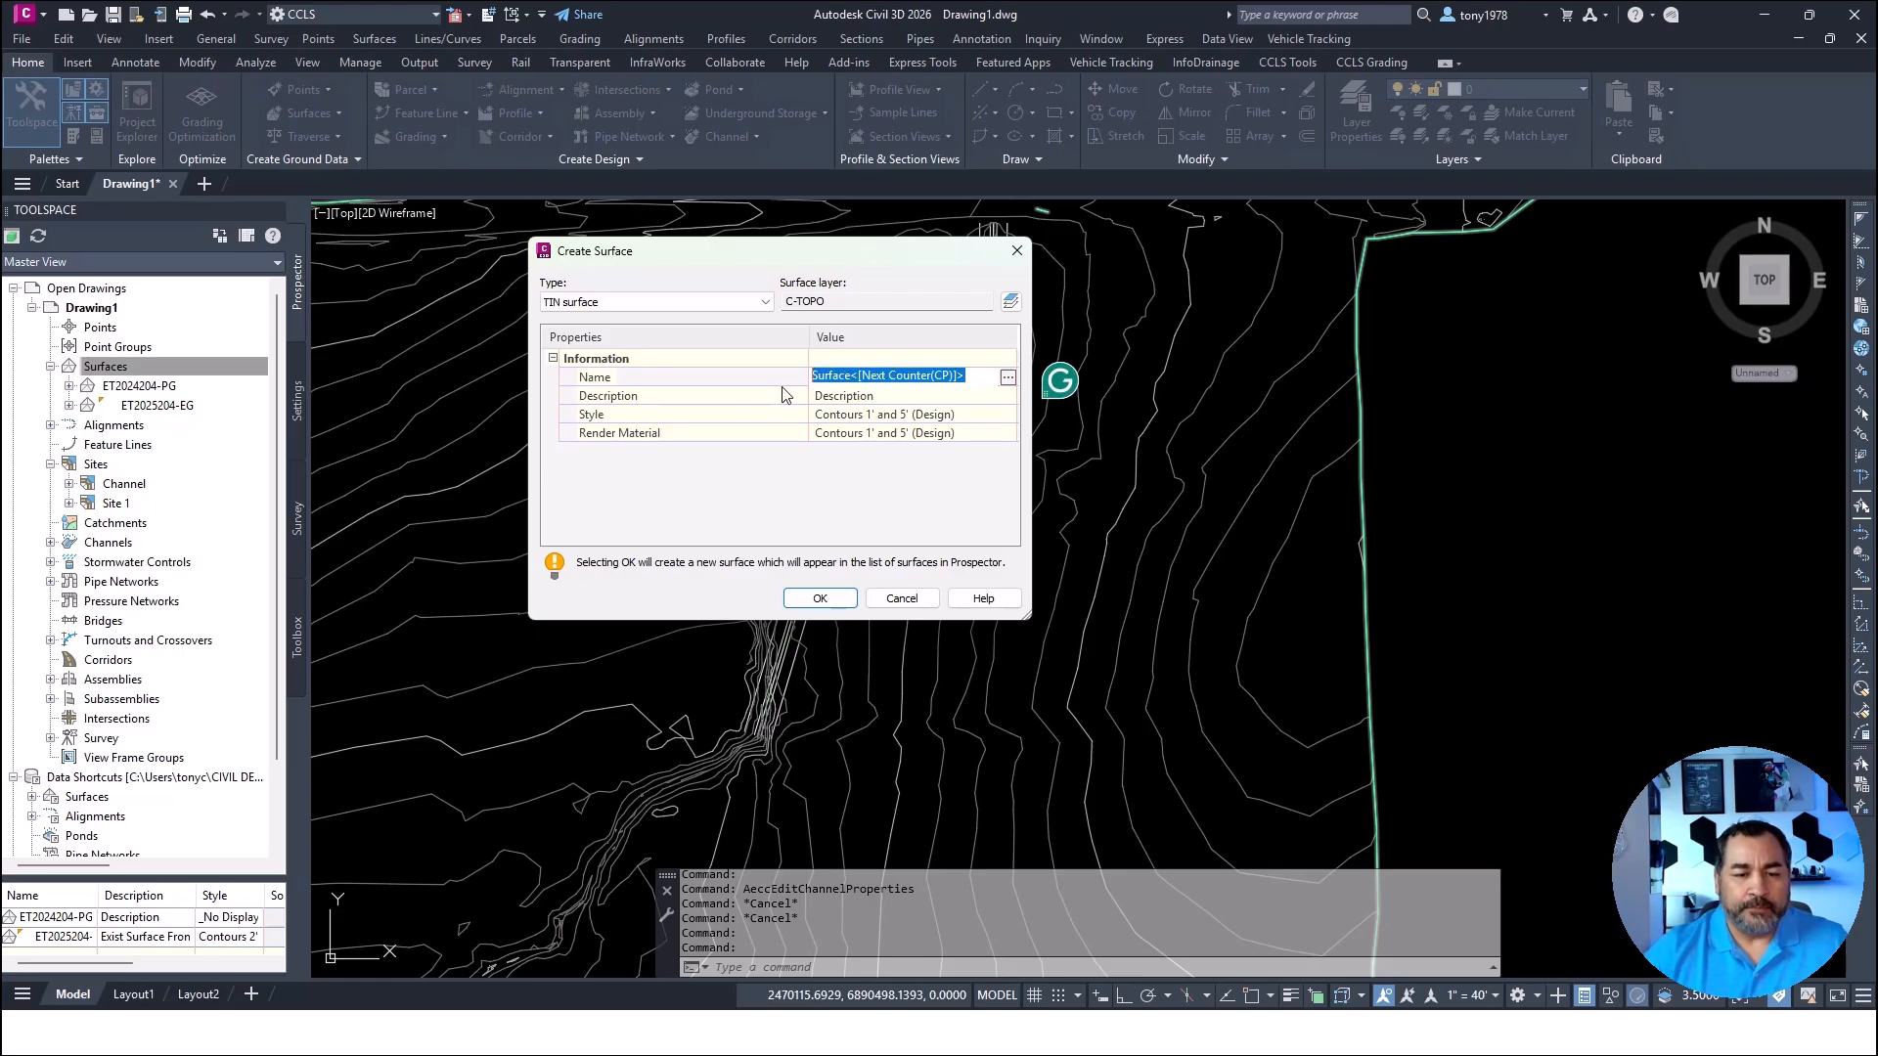
type("PG")
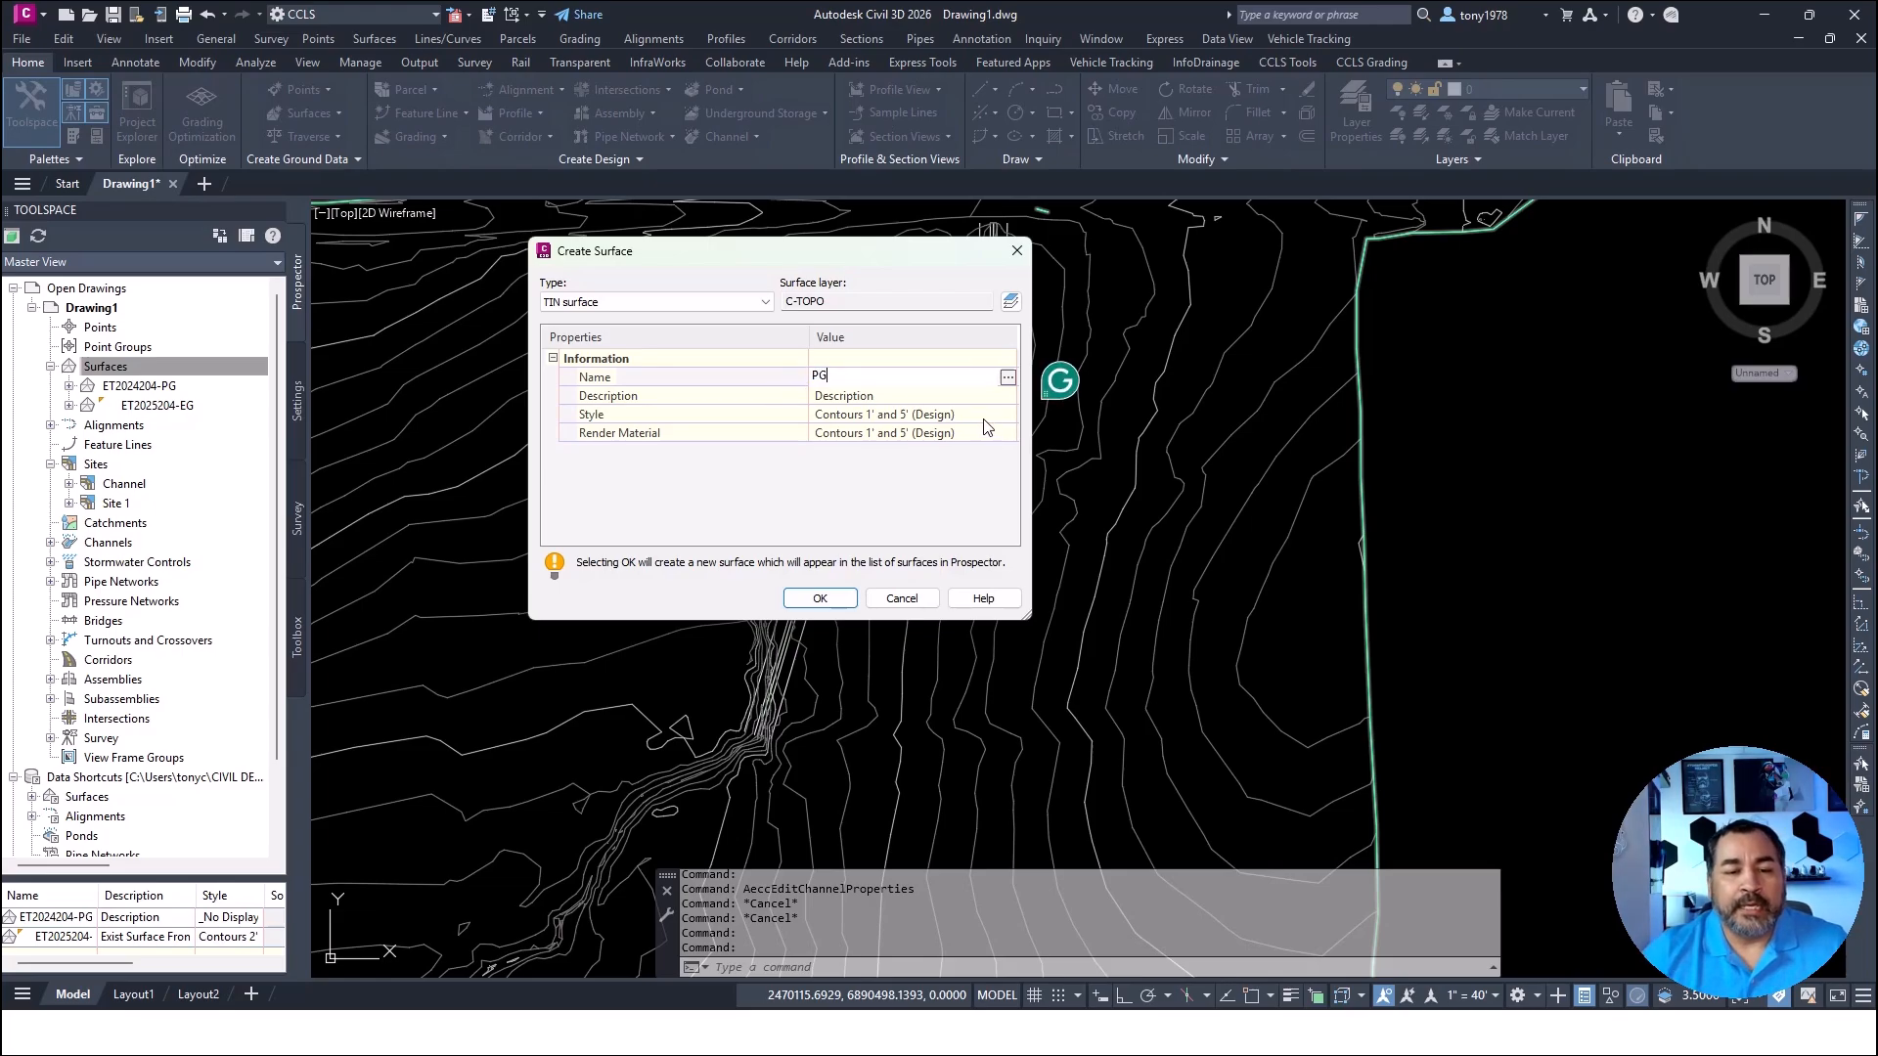
left_click(822, 598)
scroll(881, 494, "up", 3)
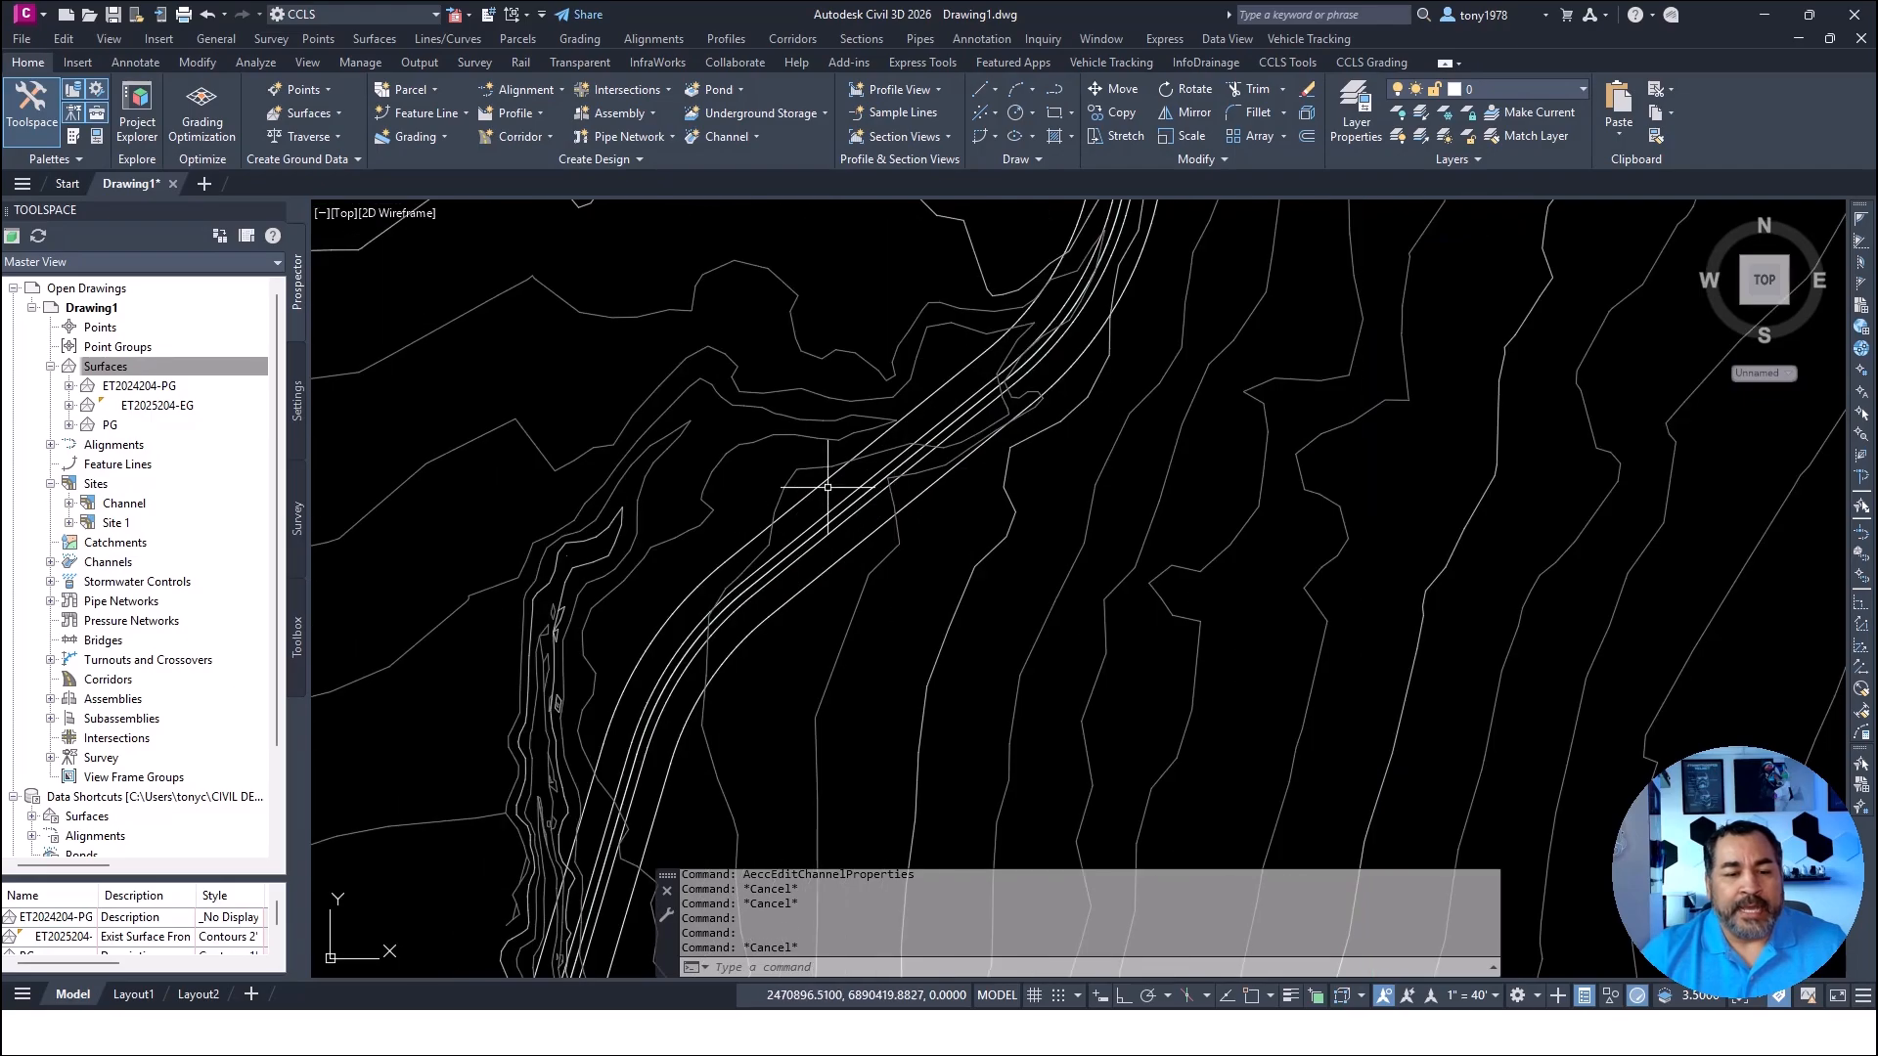
left_click(815, 493)
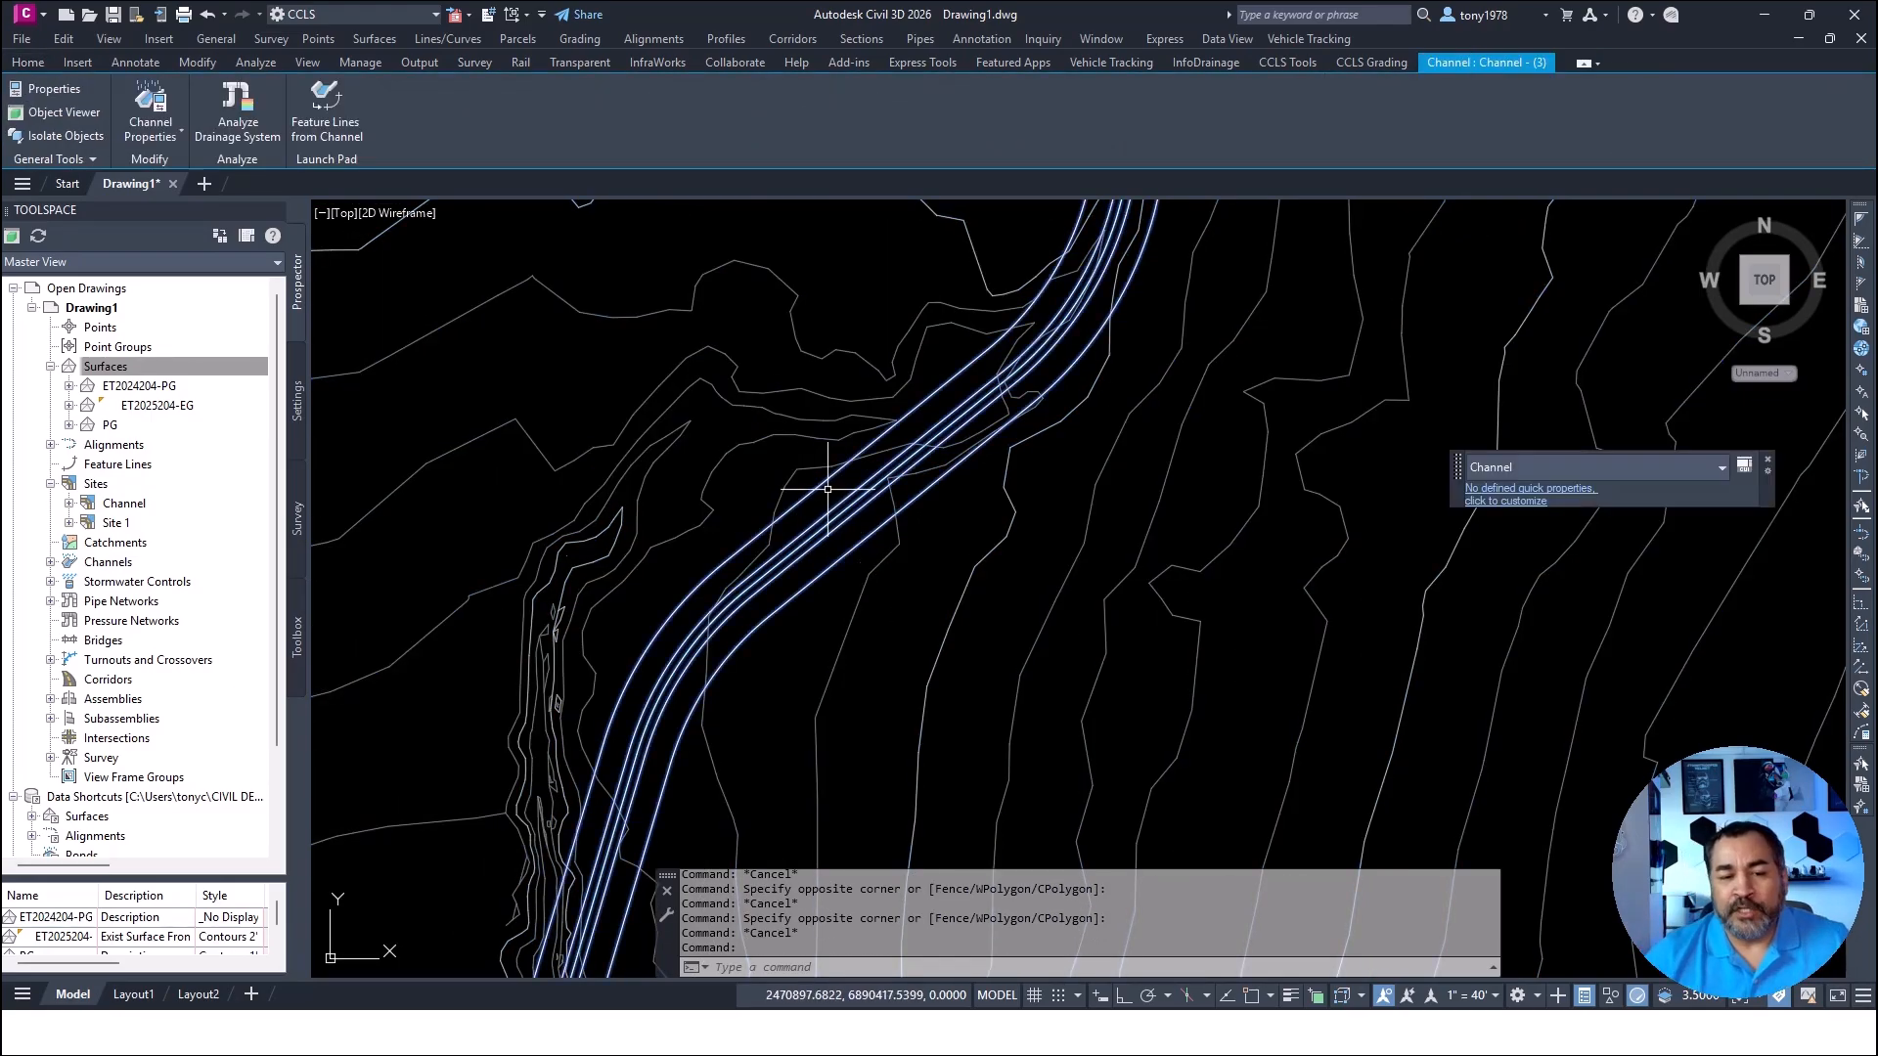
scroll(919, 434, "down", 5)
key("Escape")
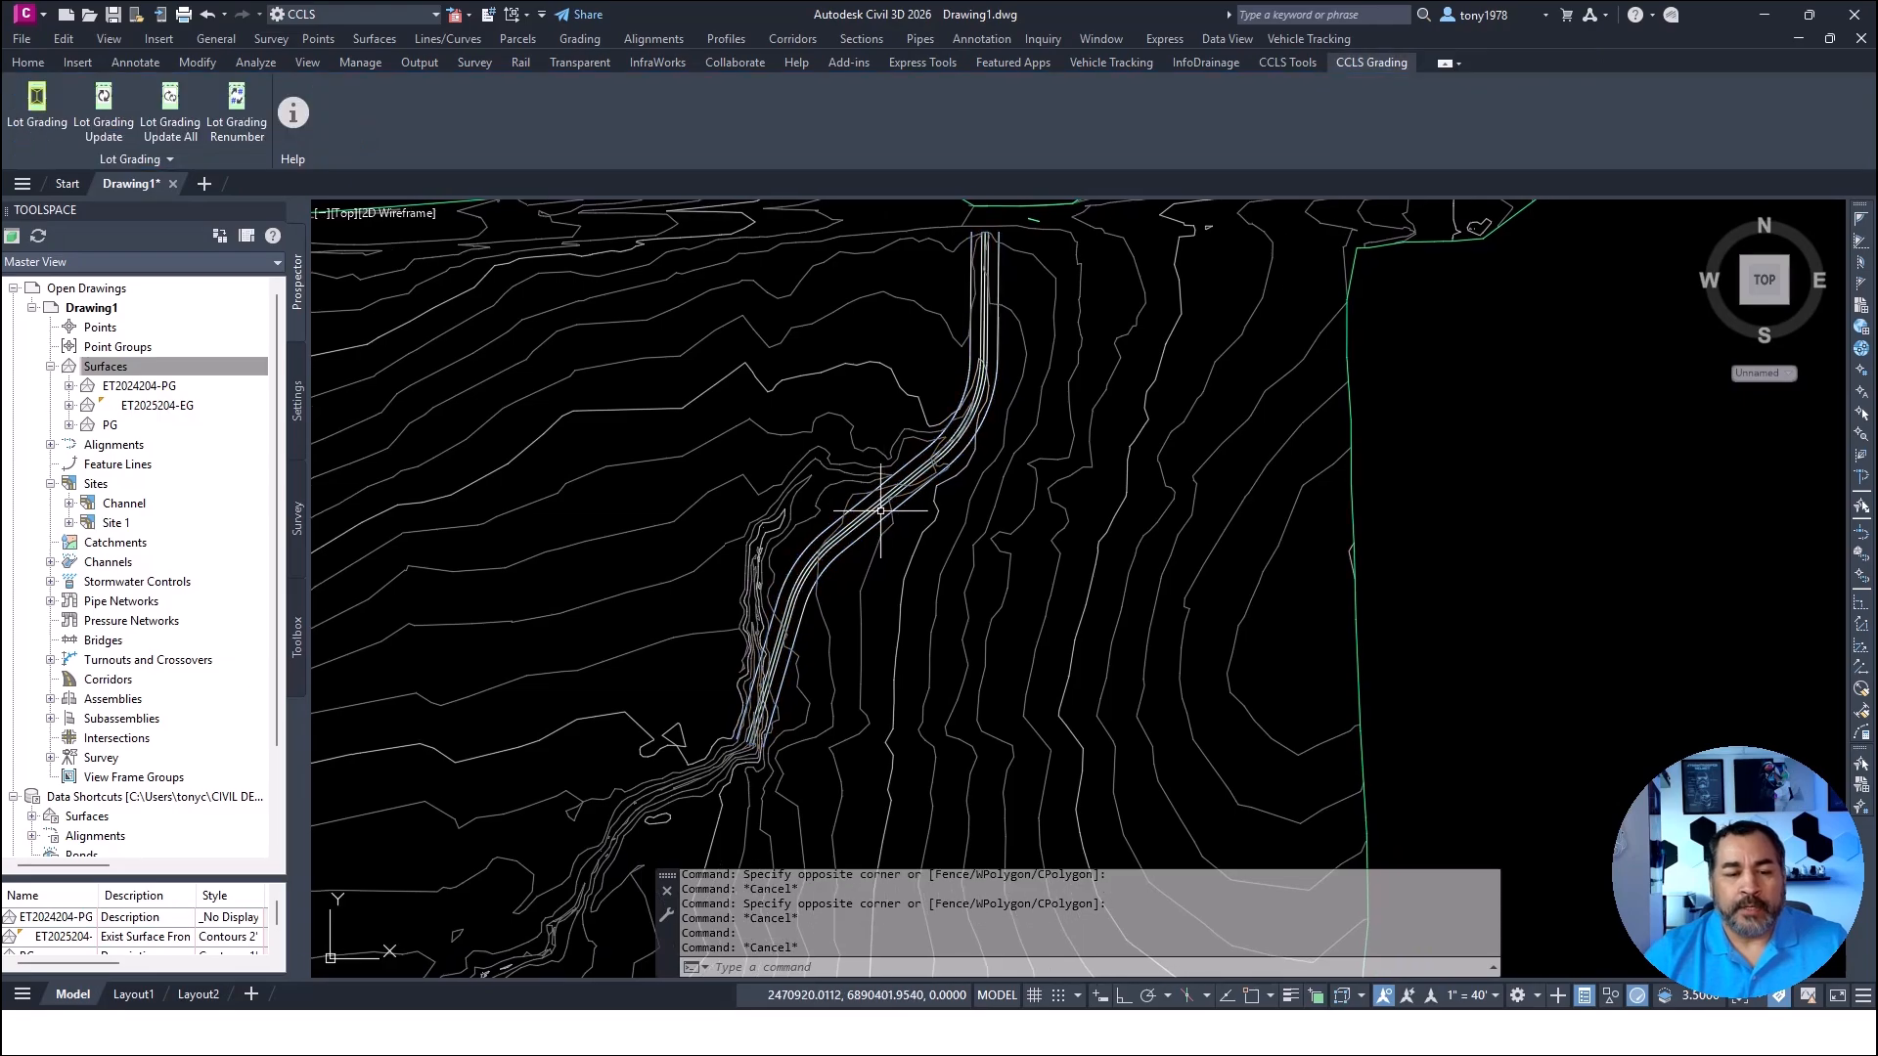
Extract the channel's baseline and longitudinal lines as dynamically linked feature lines in the Channel site with the Standard style on layer C-TOPO-FEAT
left_click(883, 519)
left_click(870, 516)
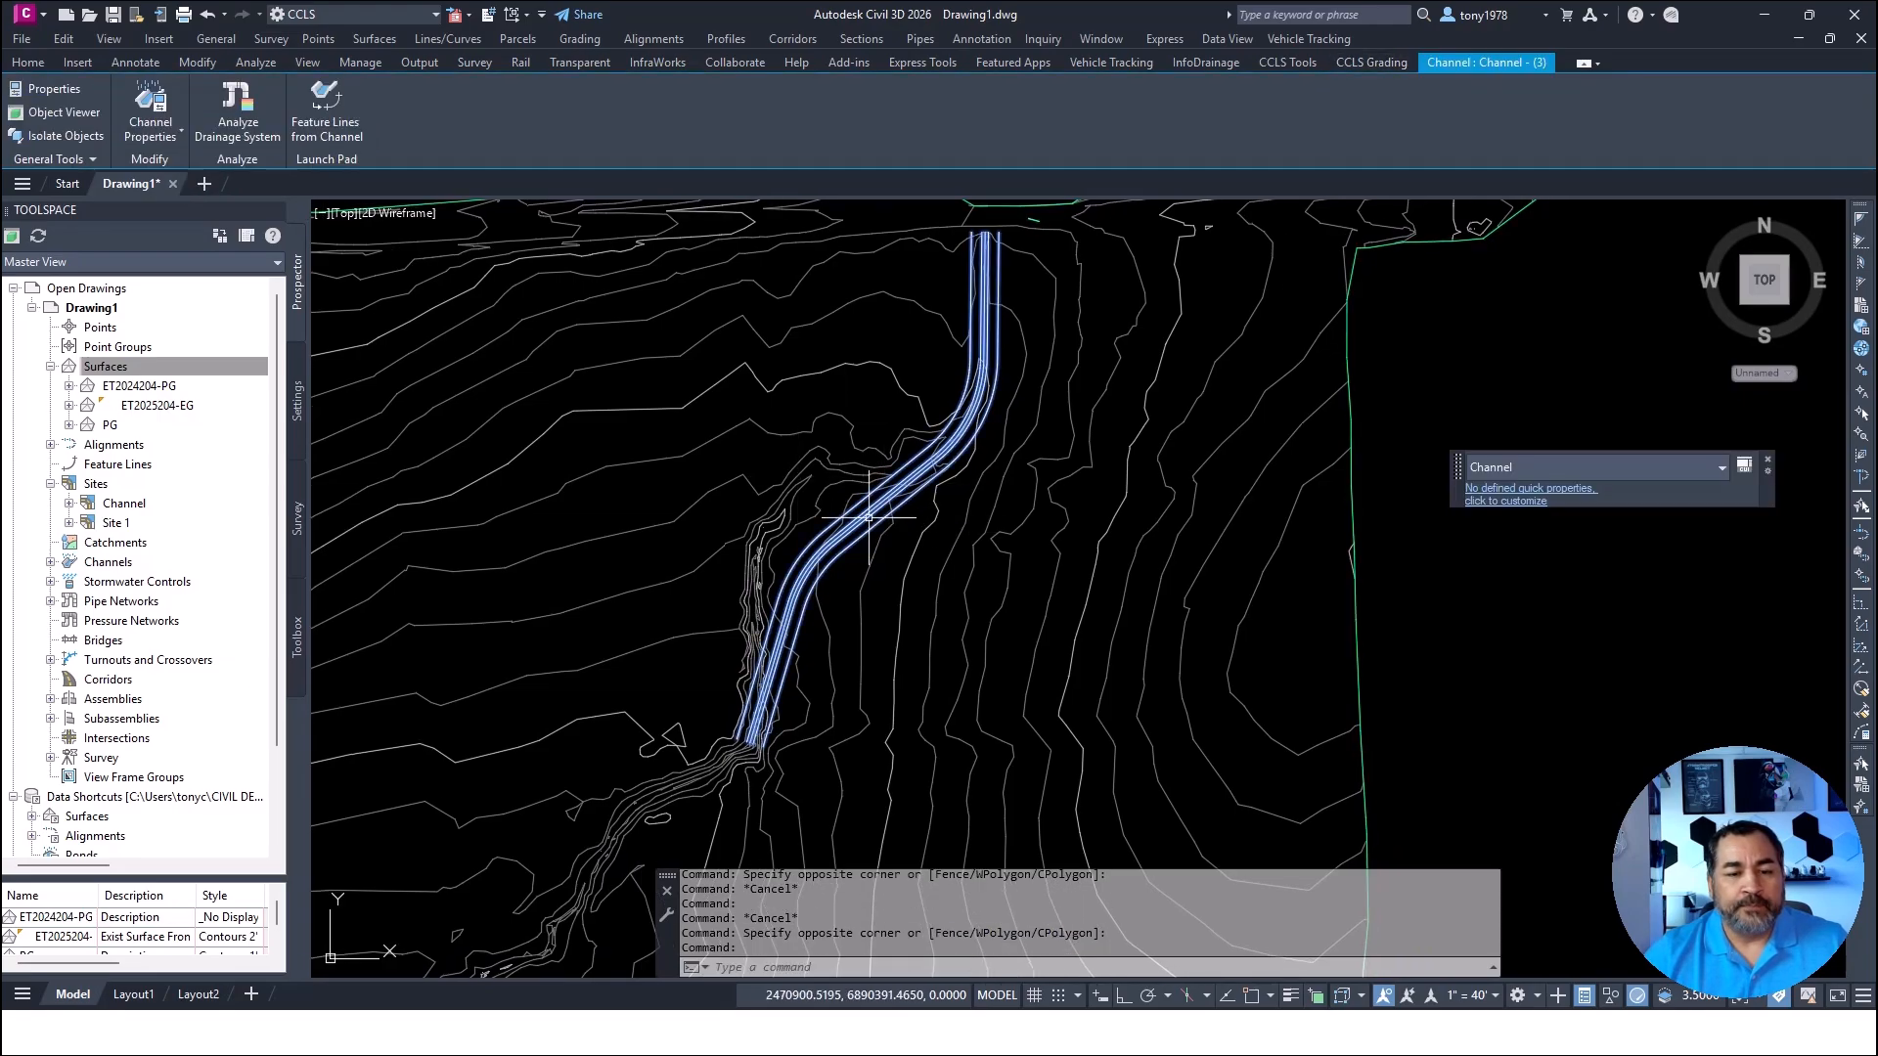
left_click(321, 104)
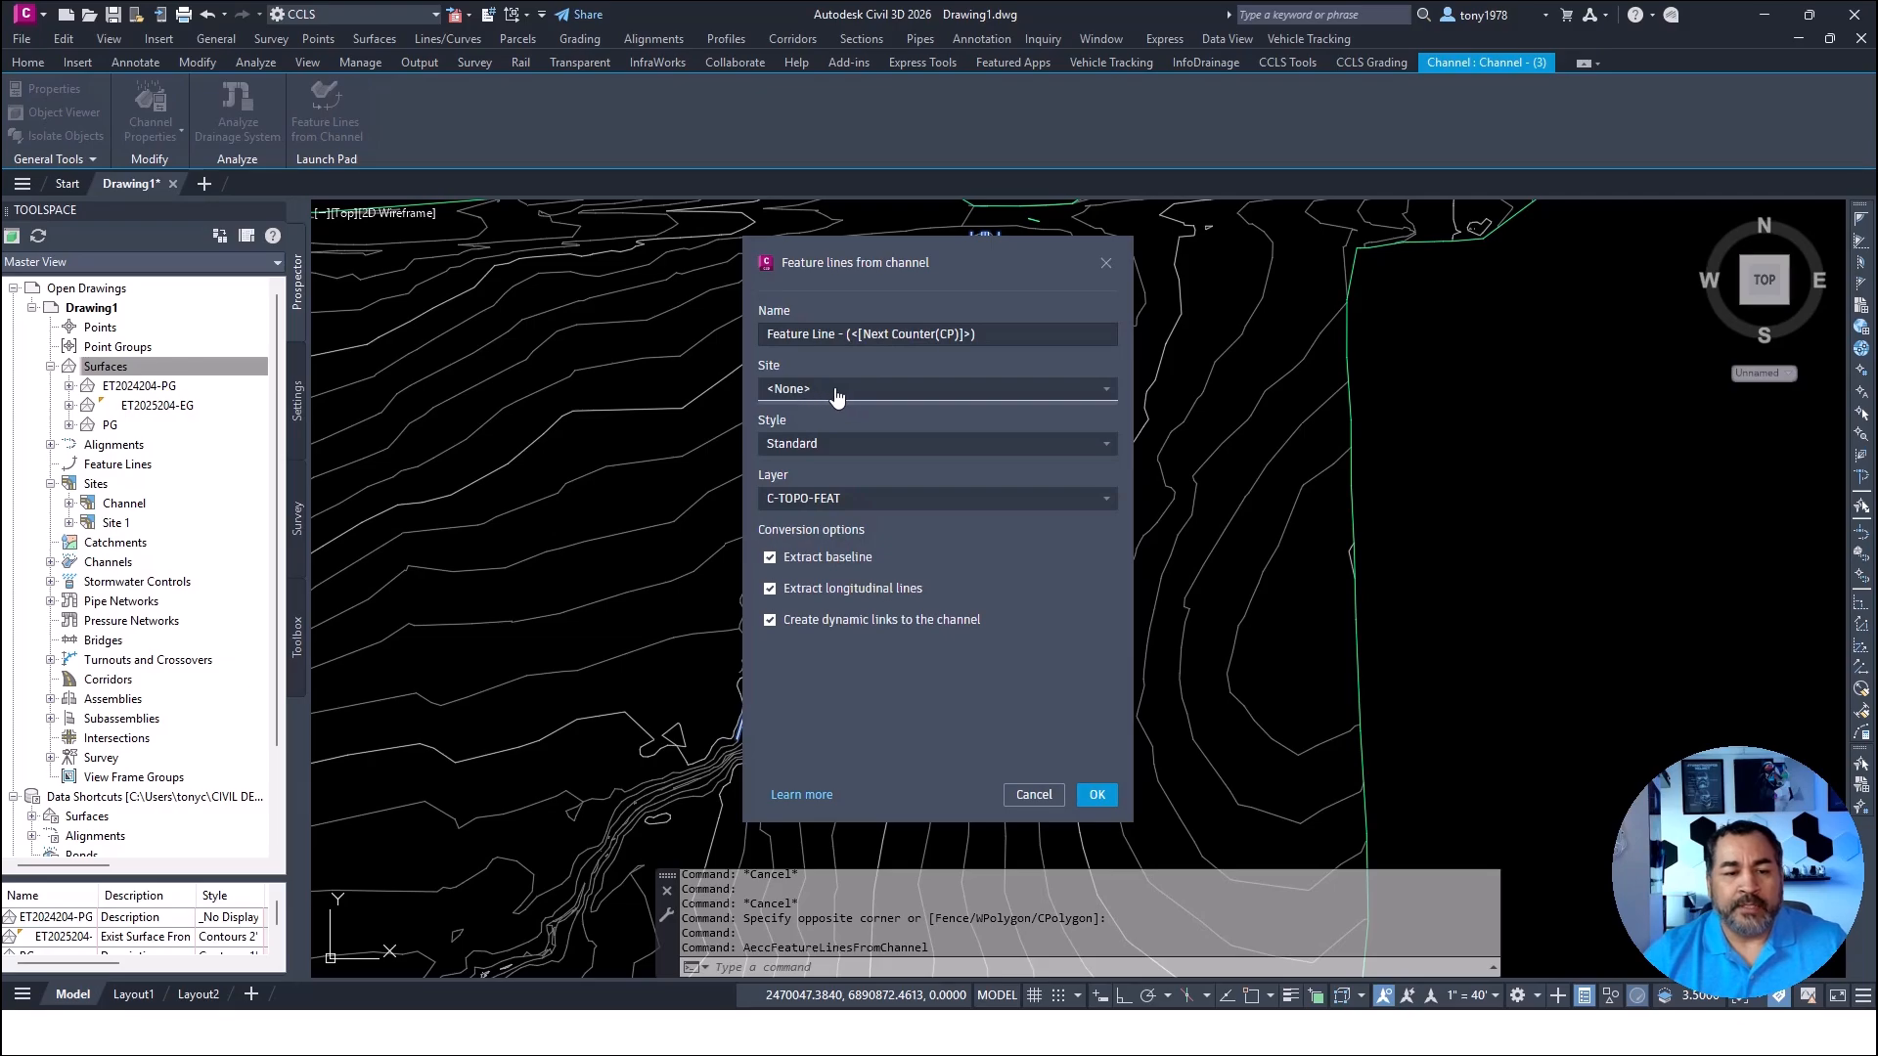
left_click(836, 394)
left_click(790, 443)
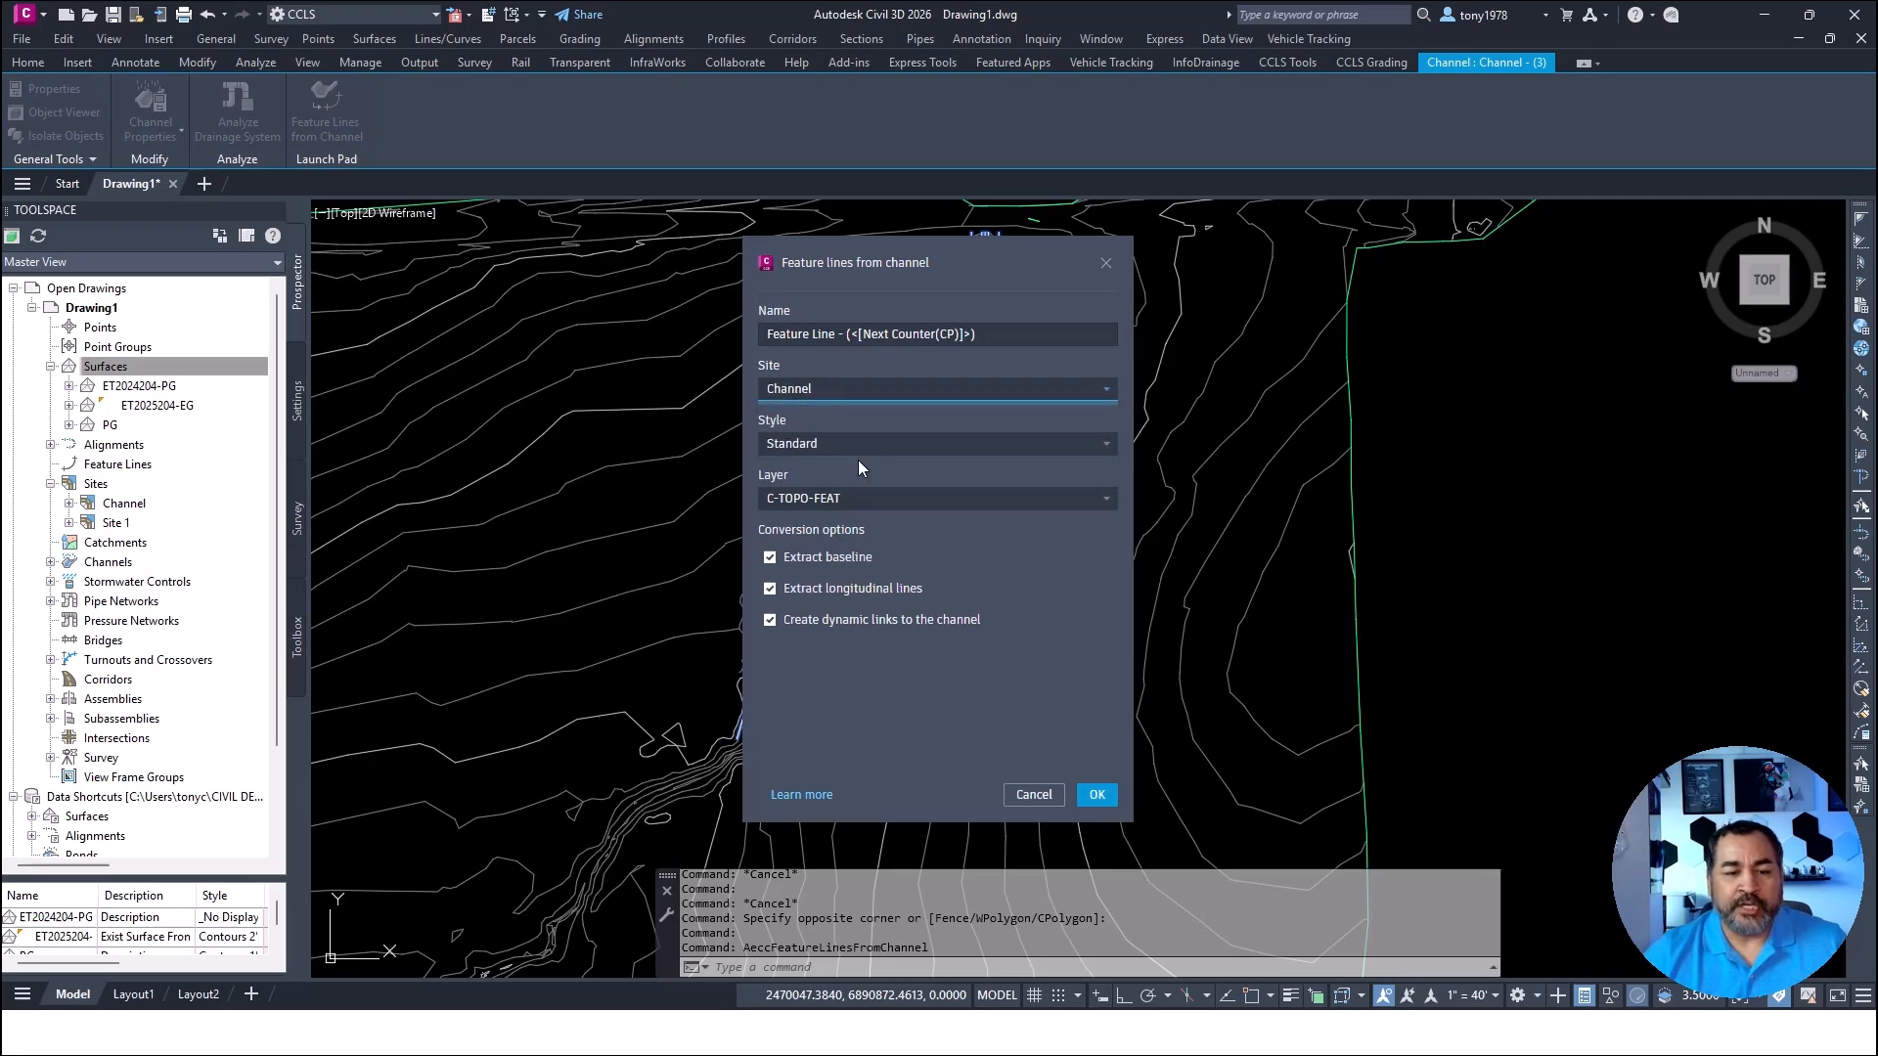
left_click(841, 446)
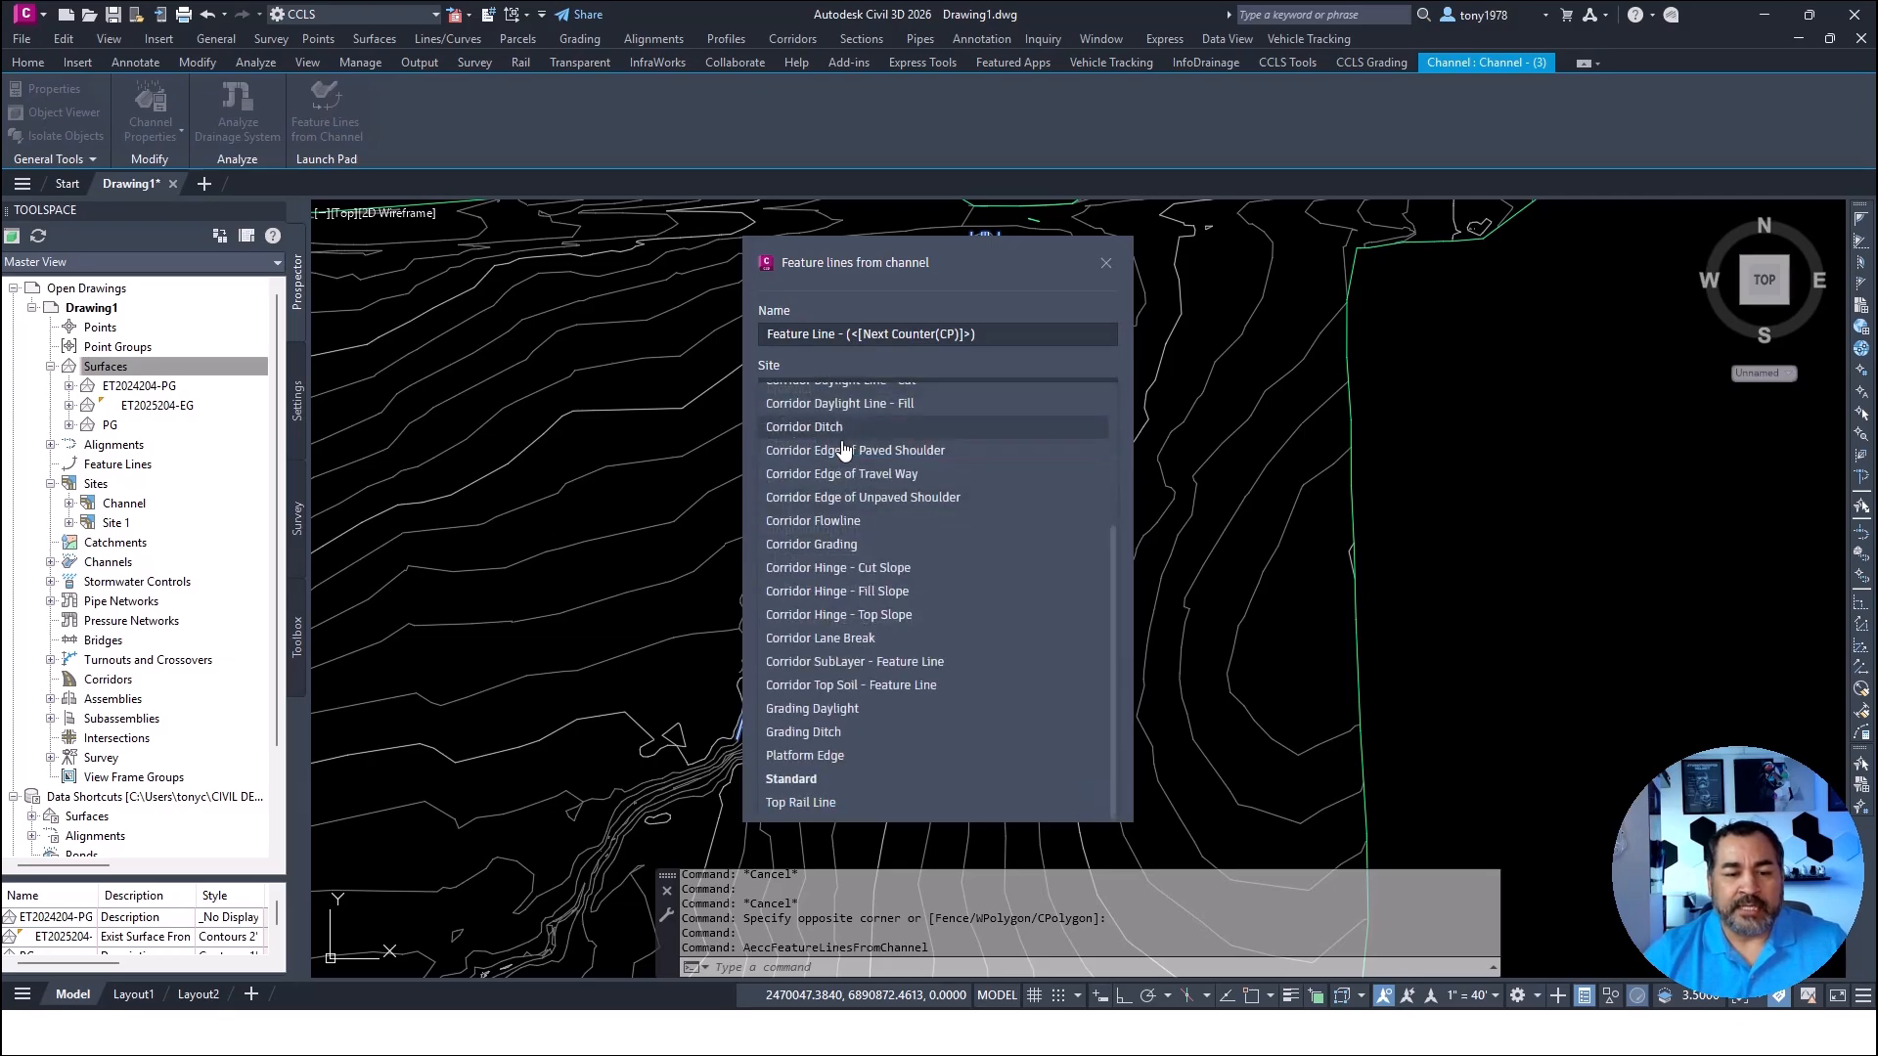
left_click(916, 375)
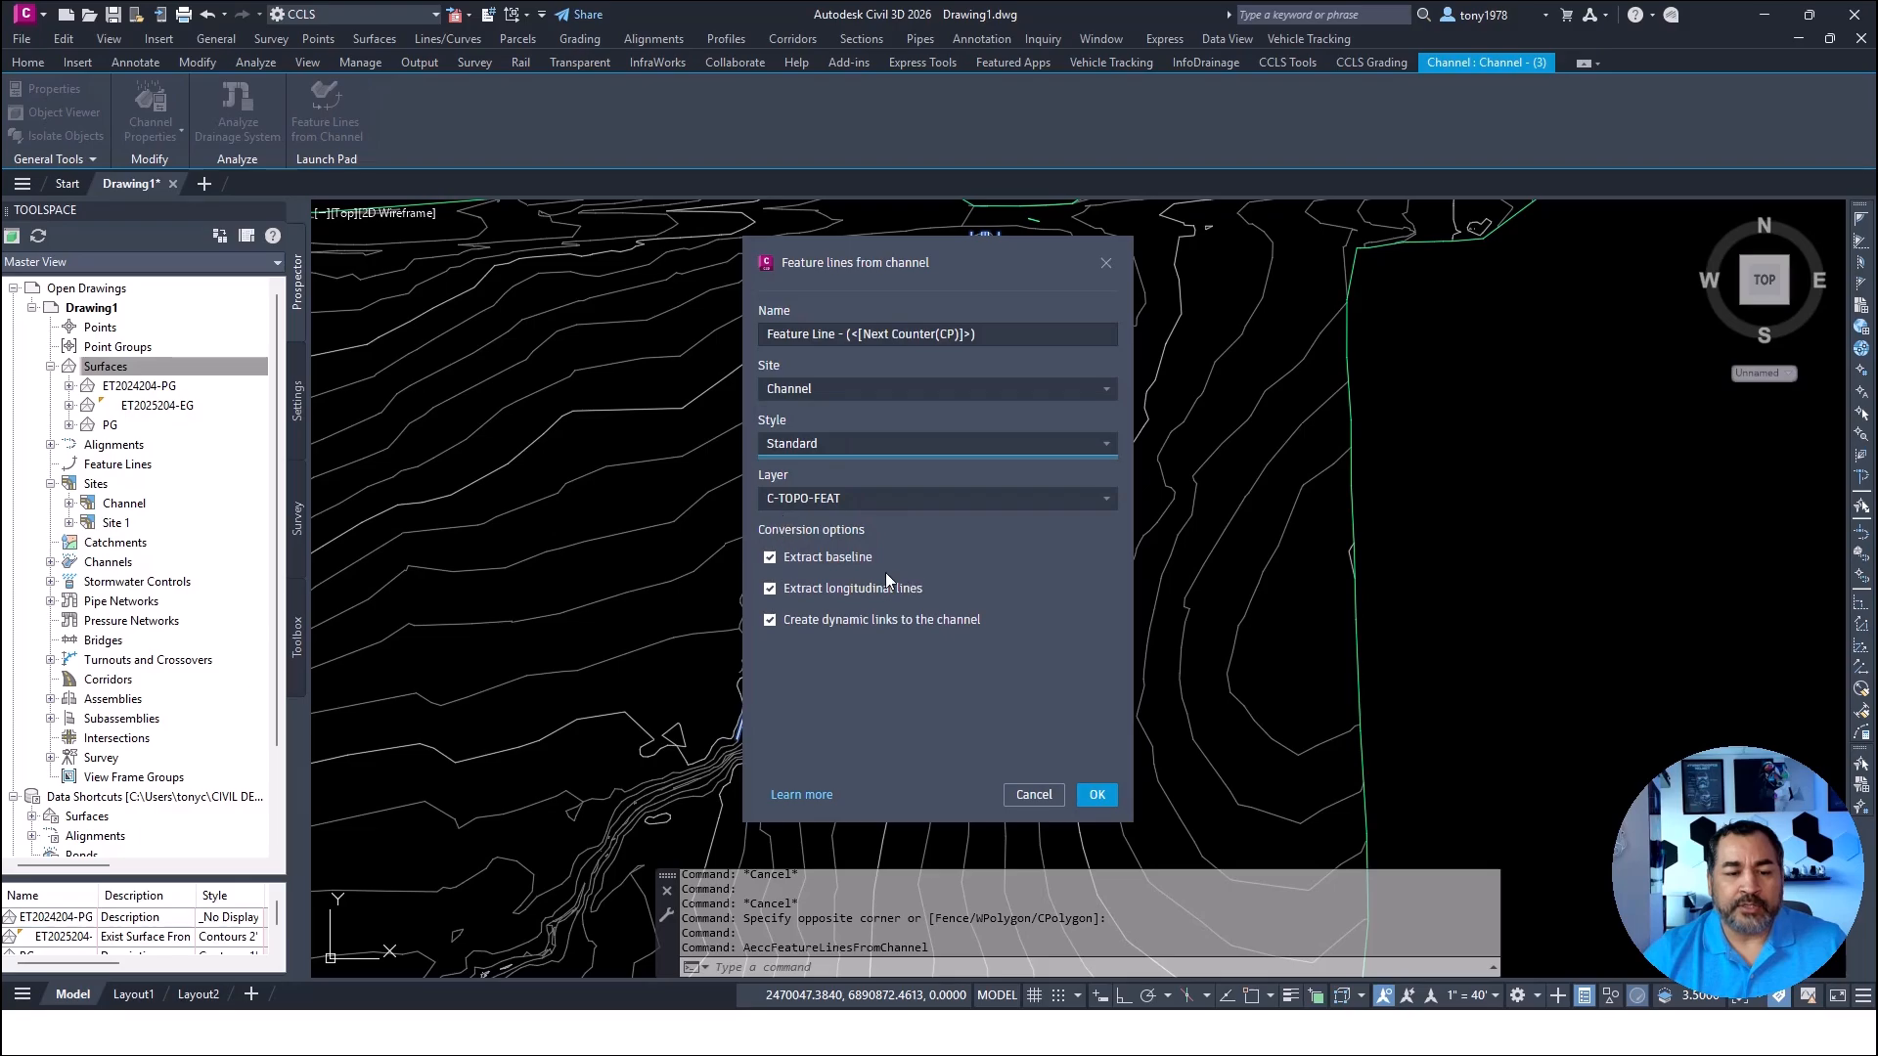
left_click(1097, 795)
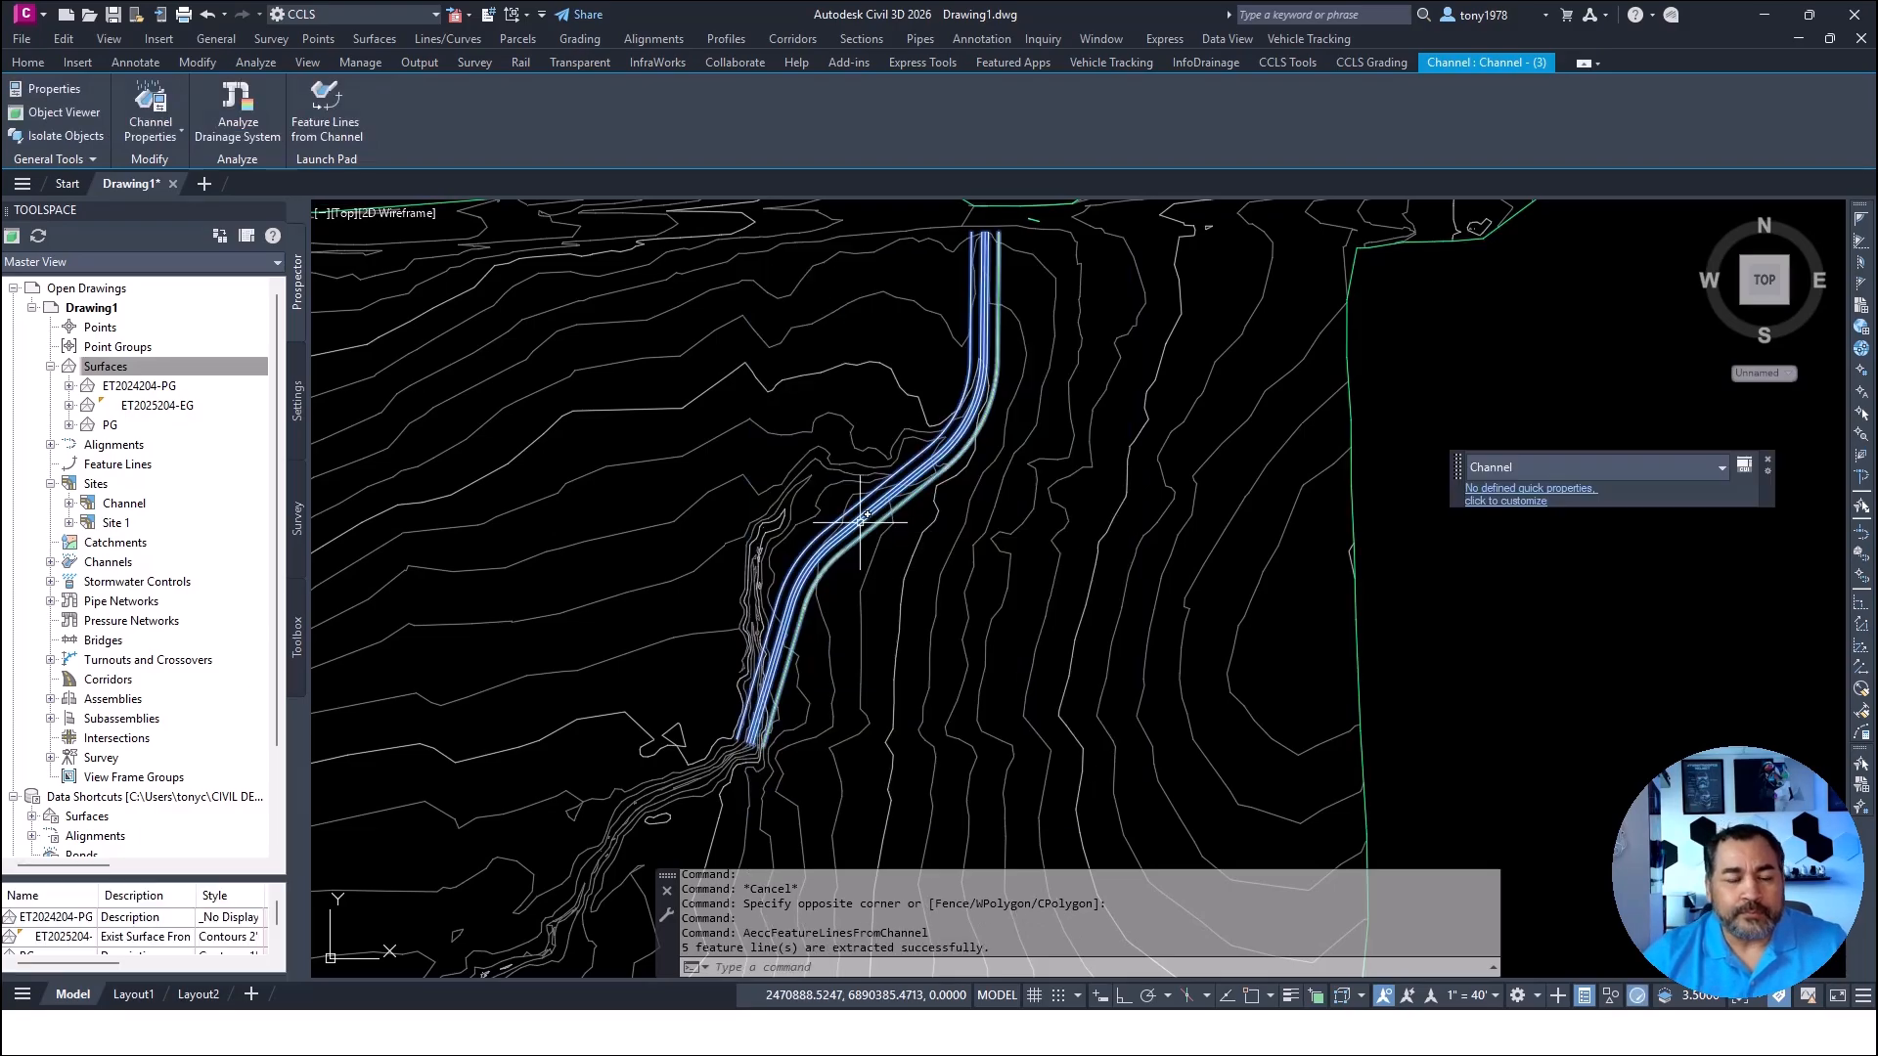
scroll(851, 504, "up", 3)
key("Escape")
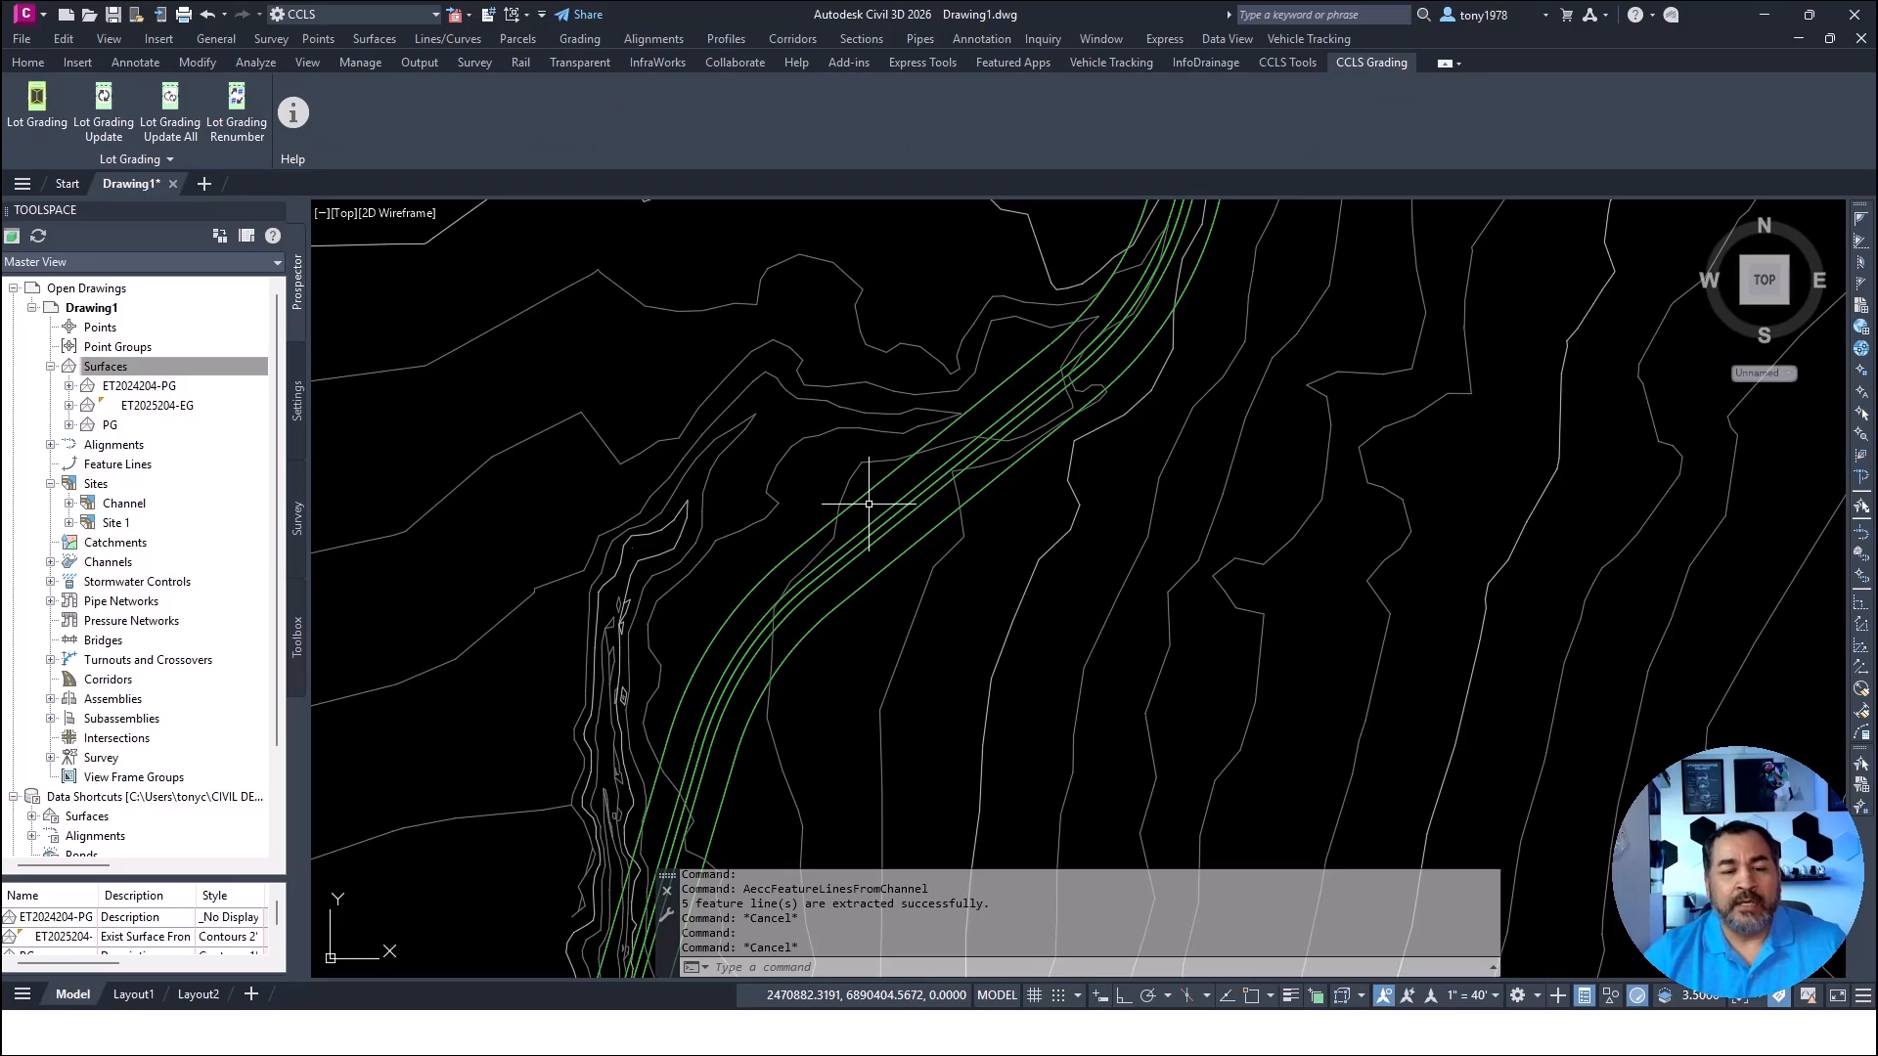
mouse_move(869, 503)
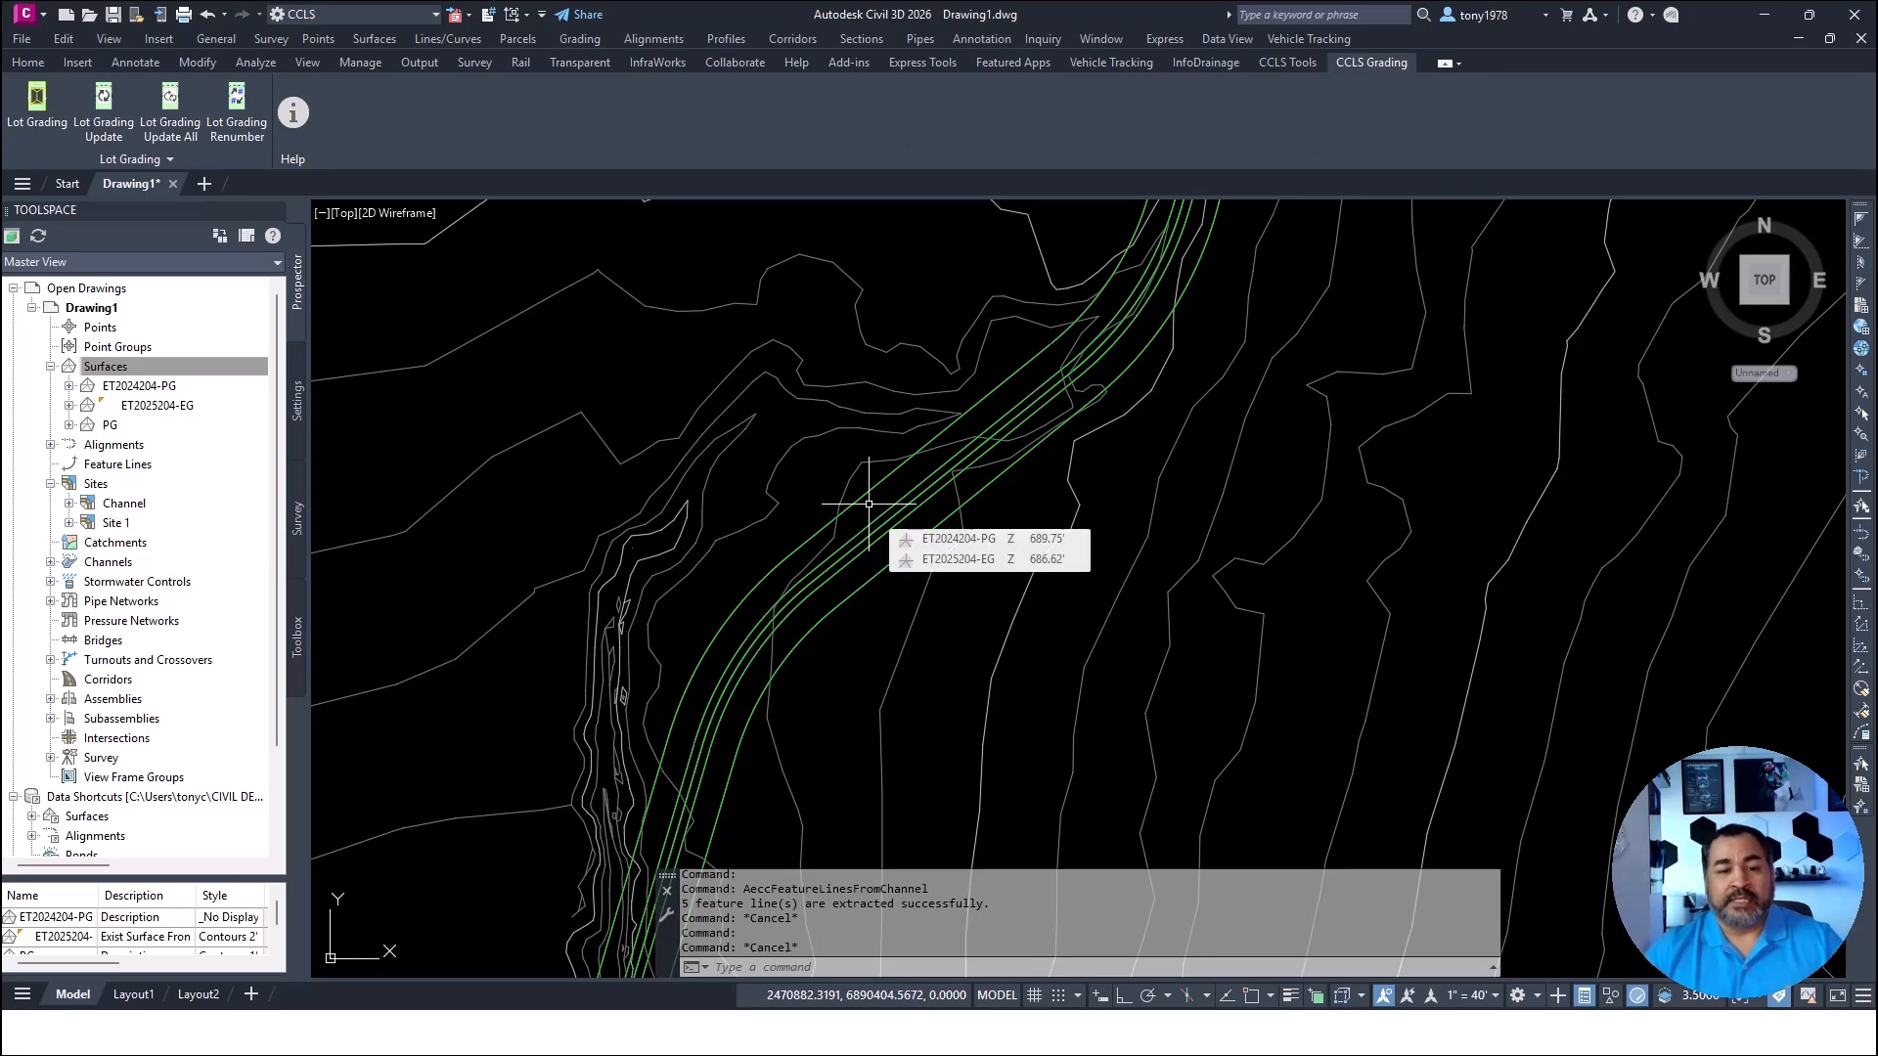
key("Escape")
key("Escape")
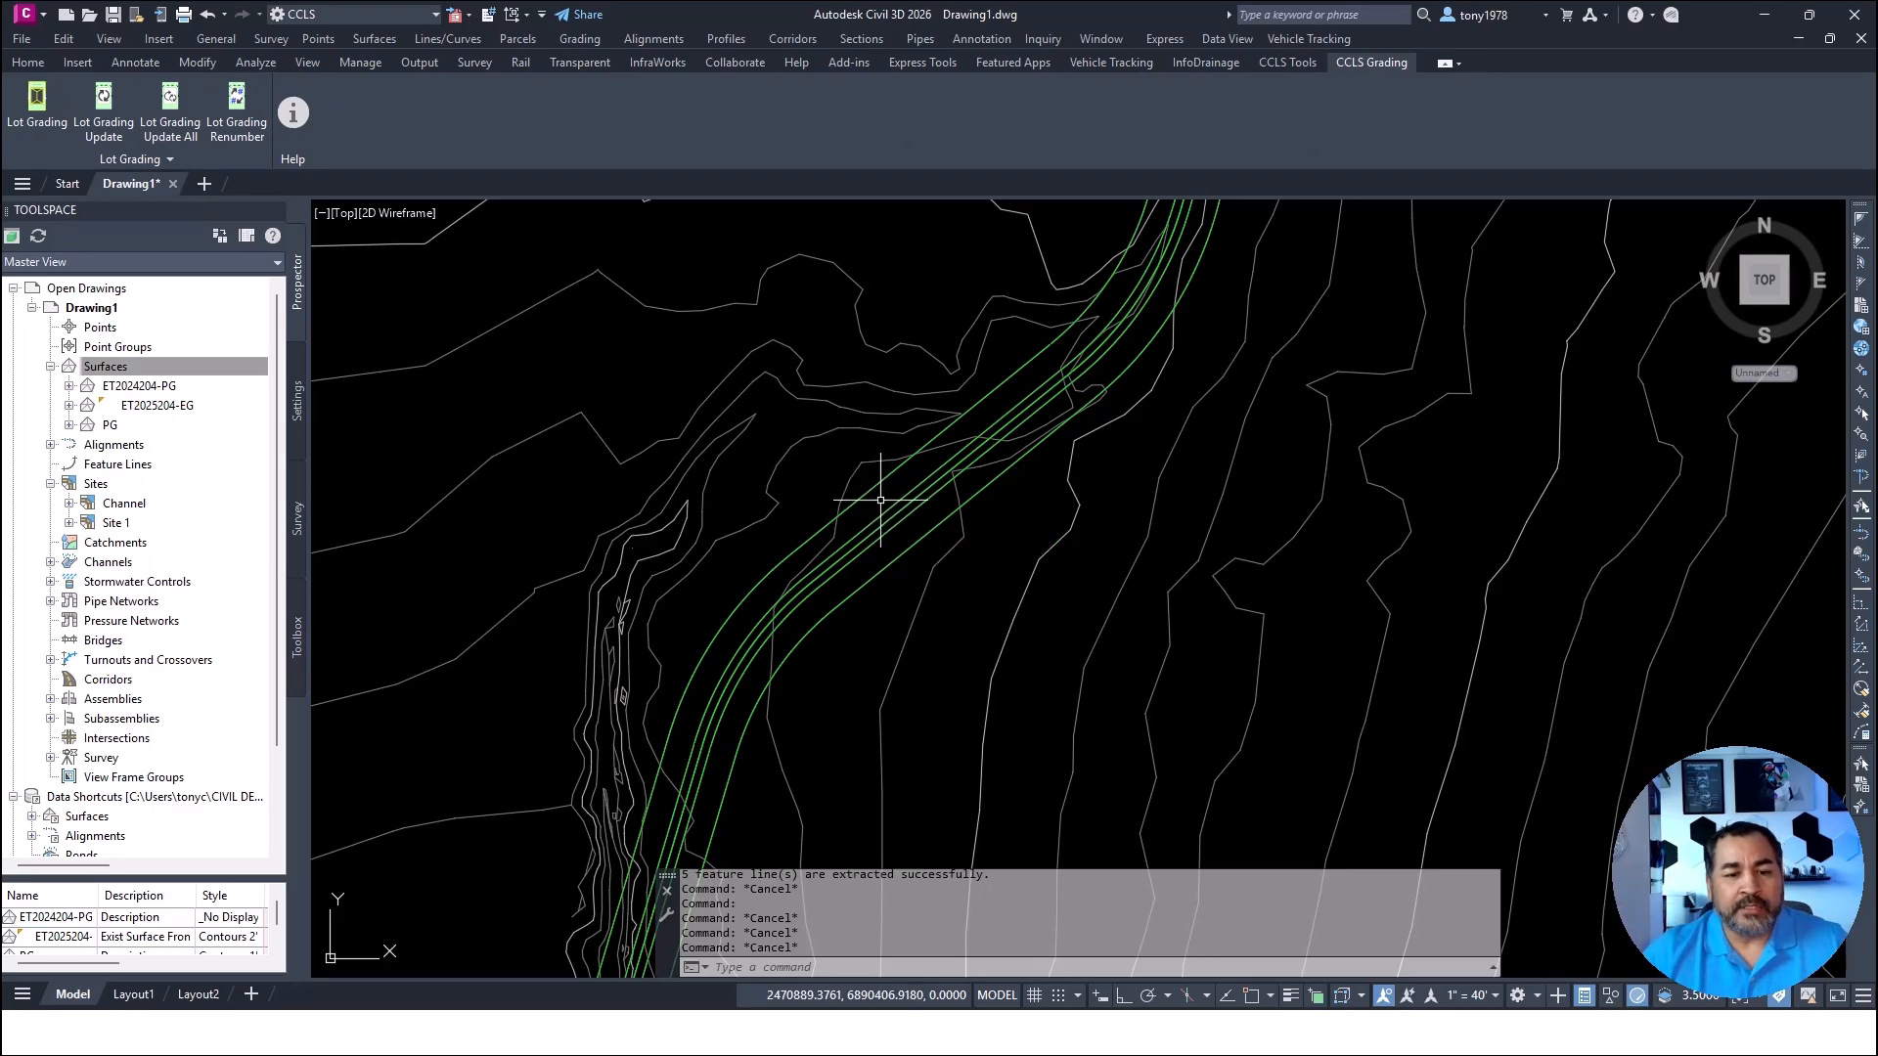
Open the Grading Creation Tools and set the grading group's site to Channel by picking an extracted channel feature line
left_click(580, 38)
left_click(1143, 445)
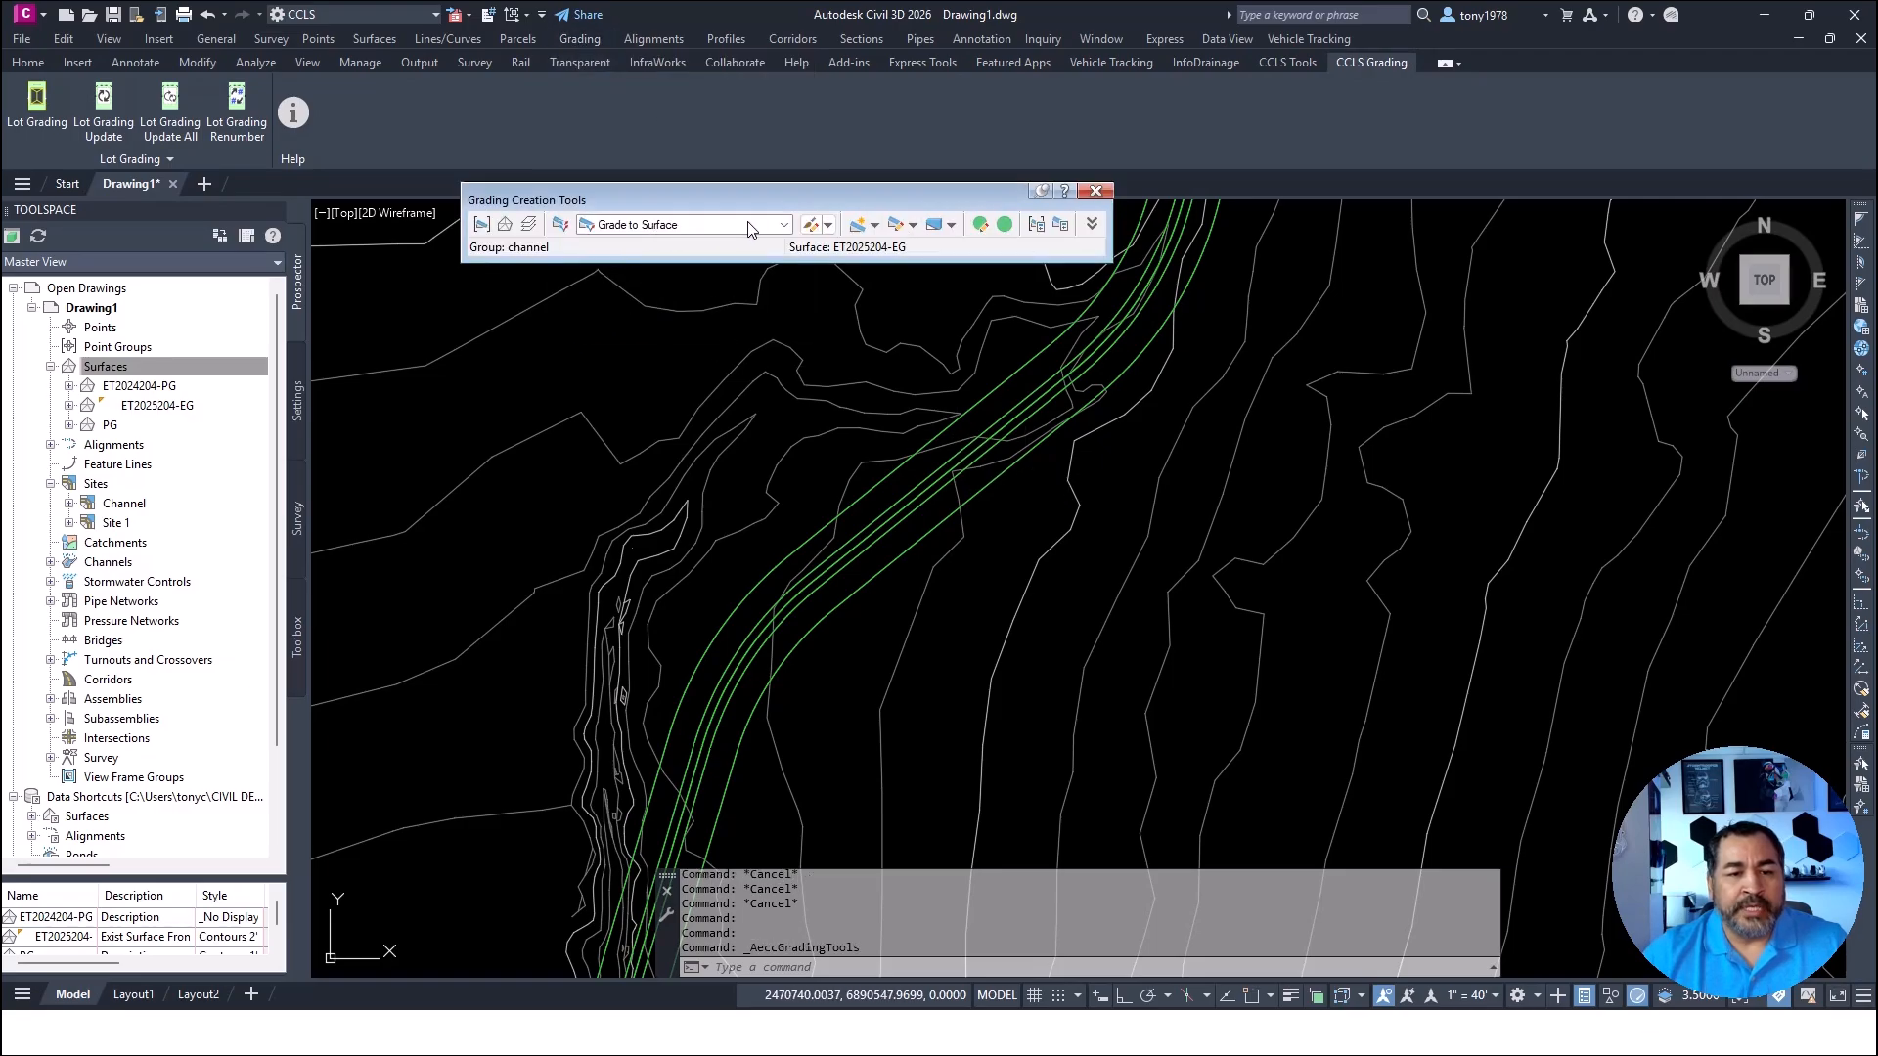
left_click(505, 224)
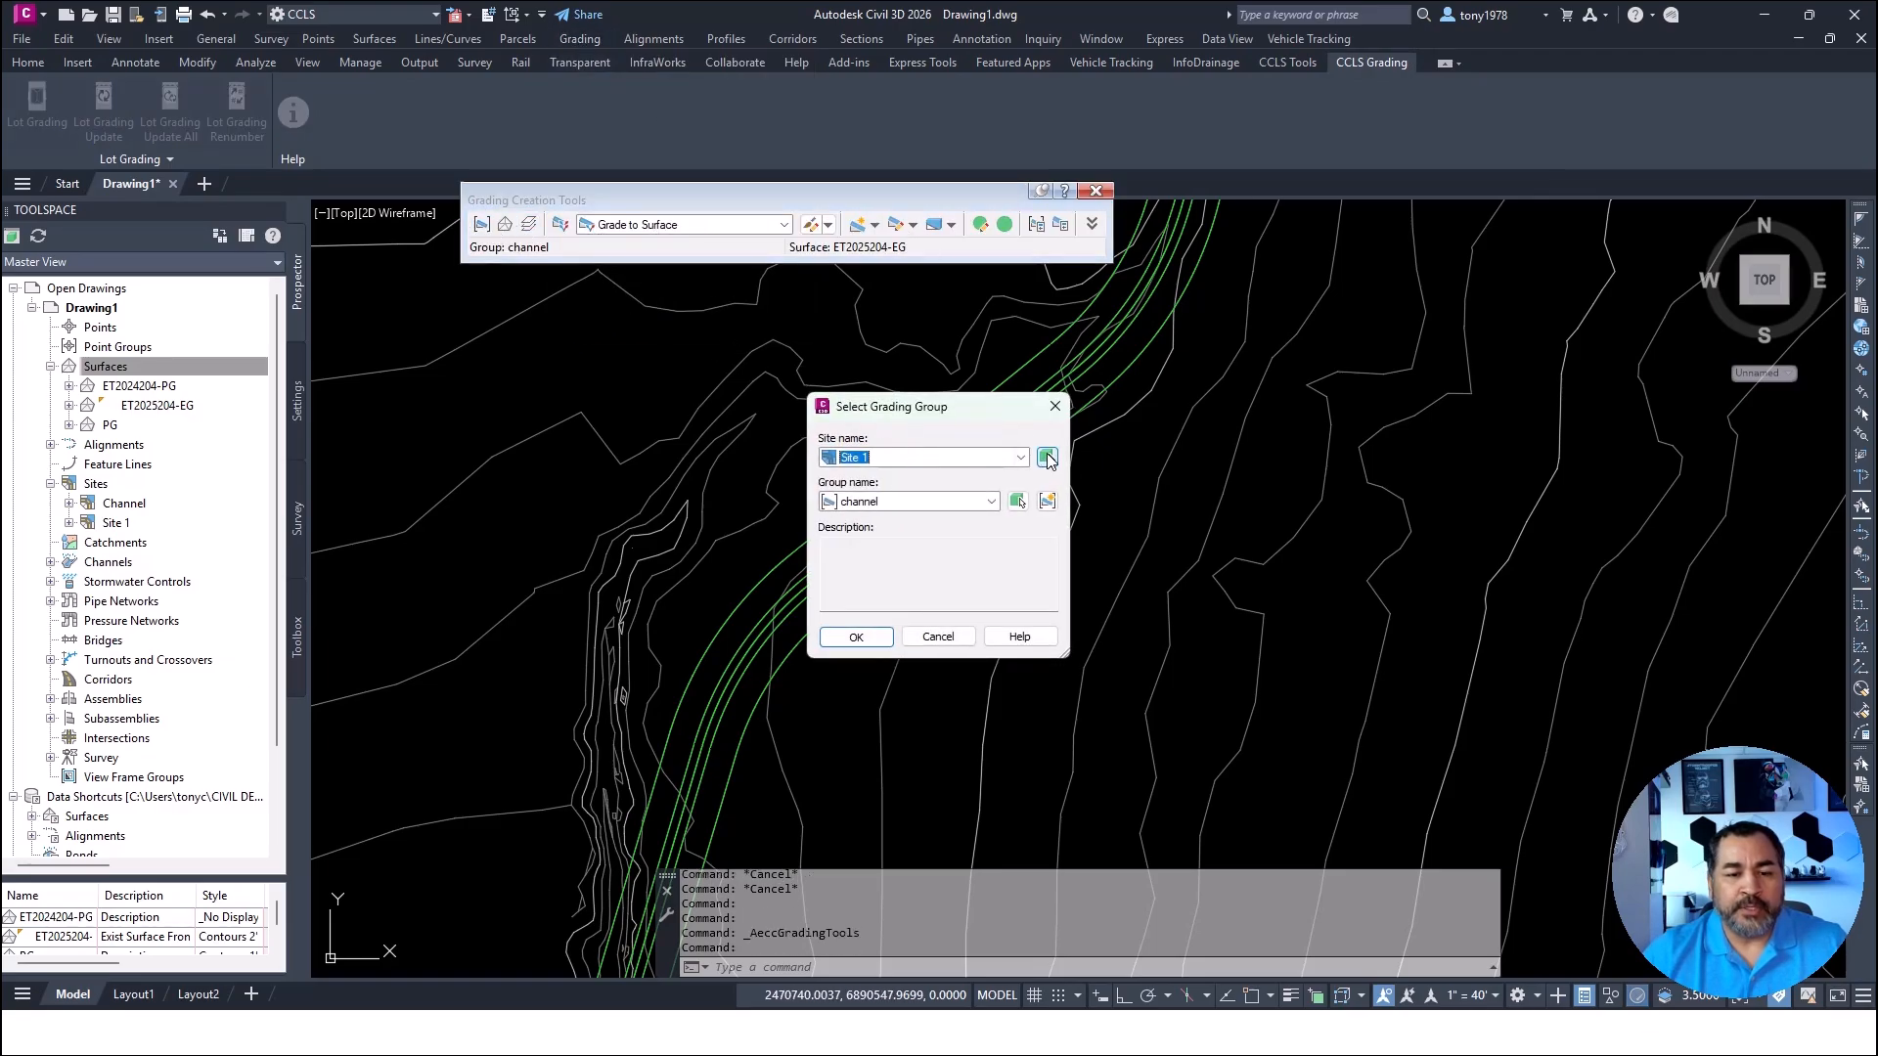
left_click(1048, 458)
left_click(886, 515)
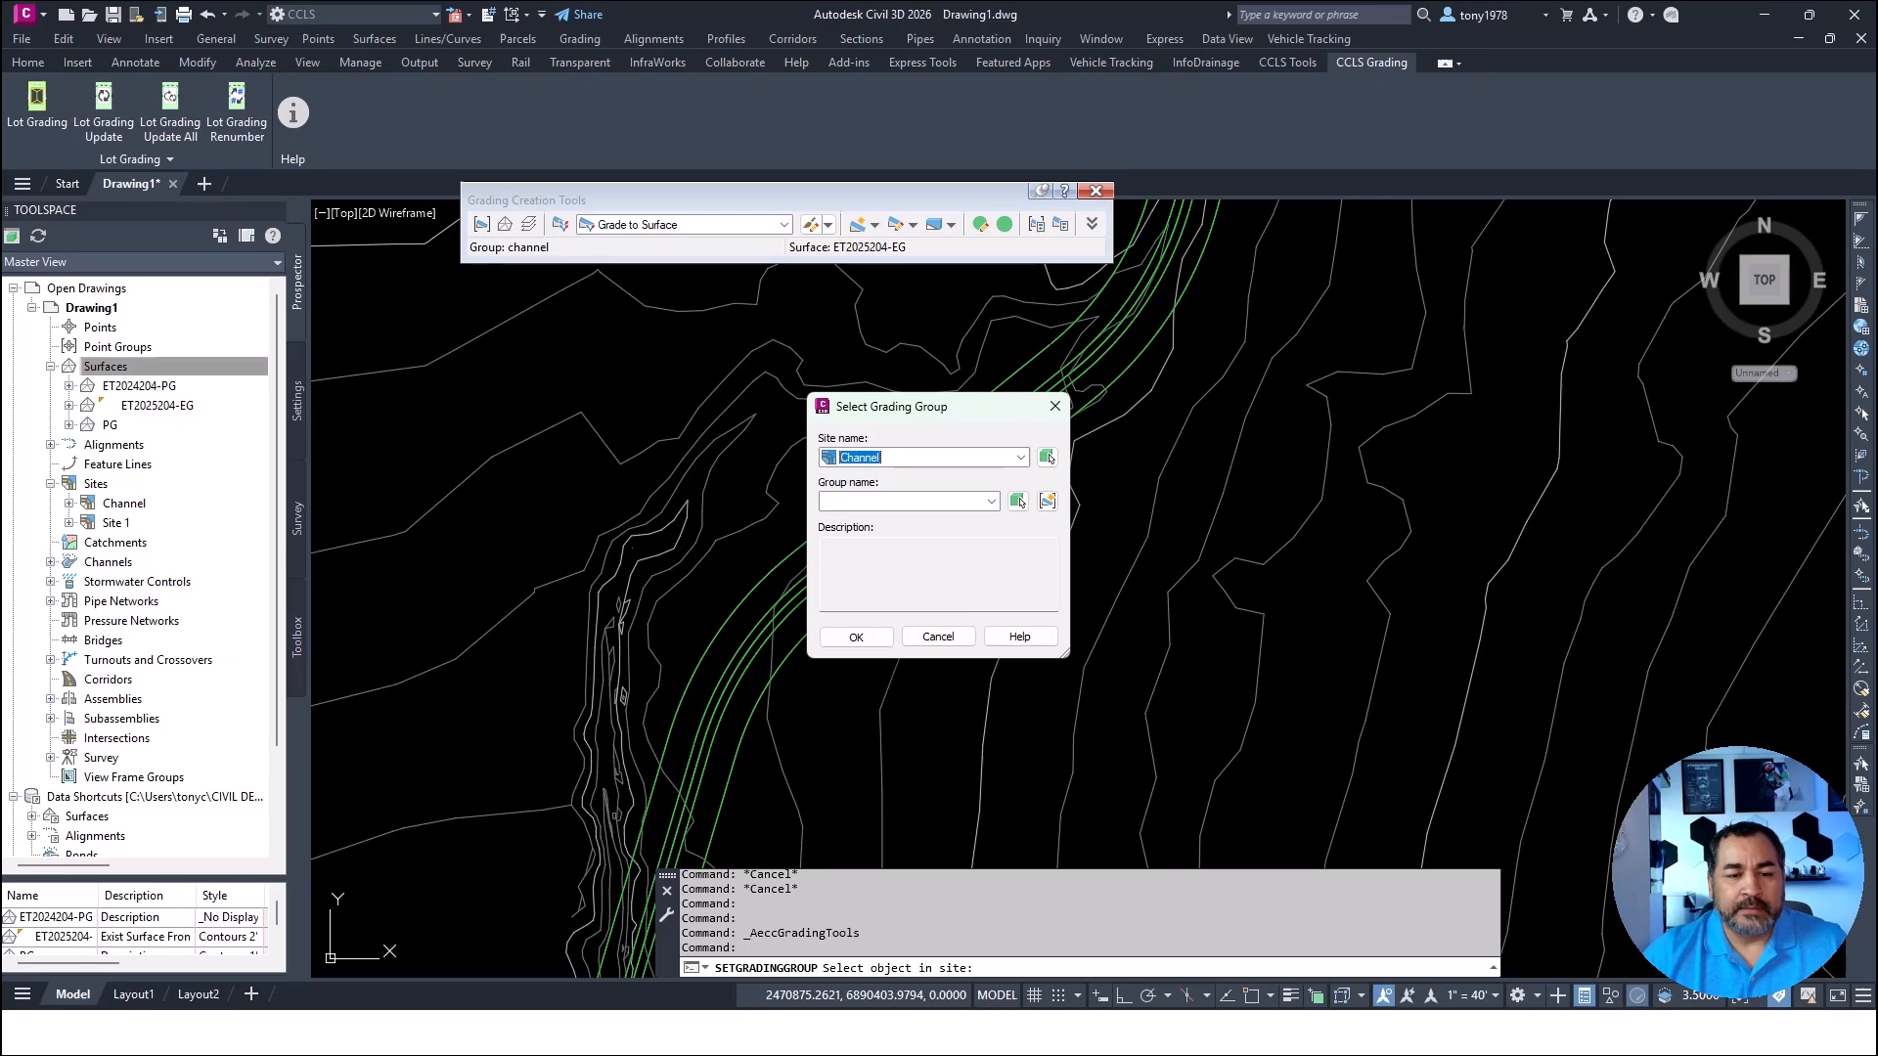
left_click(885, 506)
Create a grading group named CHANNEL in the Channel site and set it as the active group
left_click(928, 501)
left_click(1047, 501)
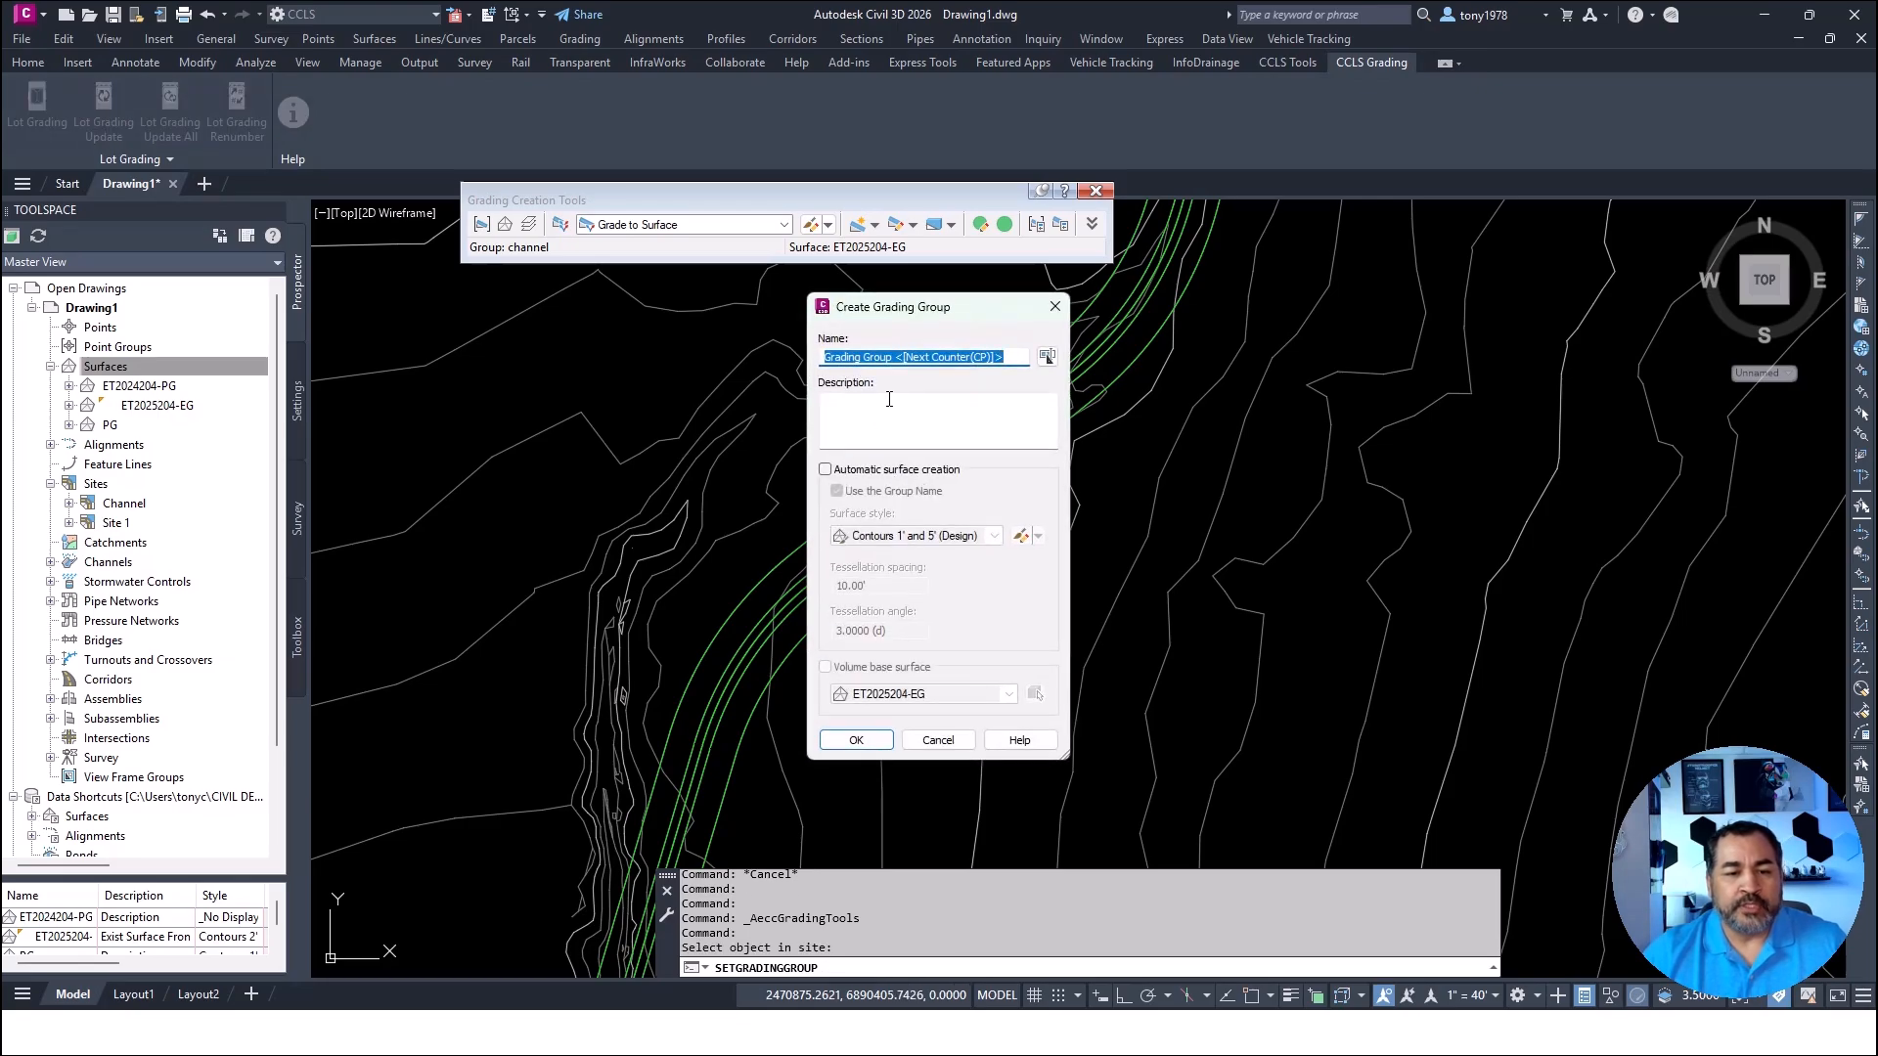
type("CHANNEL")
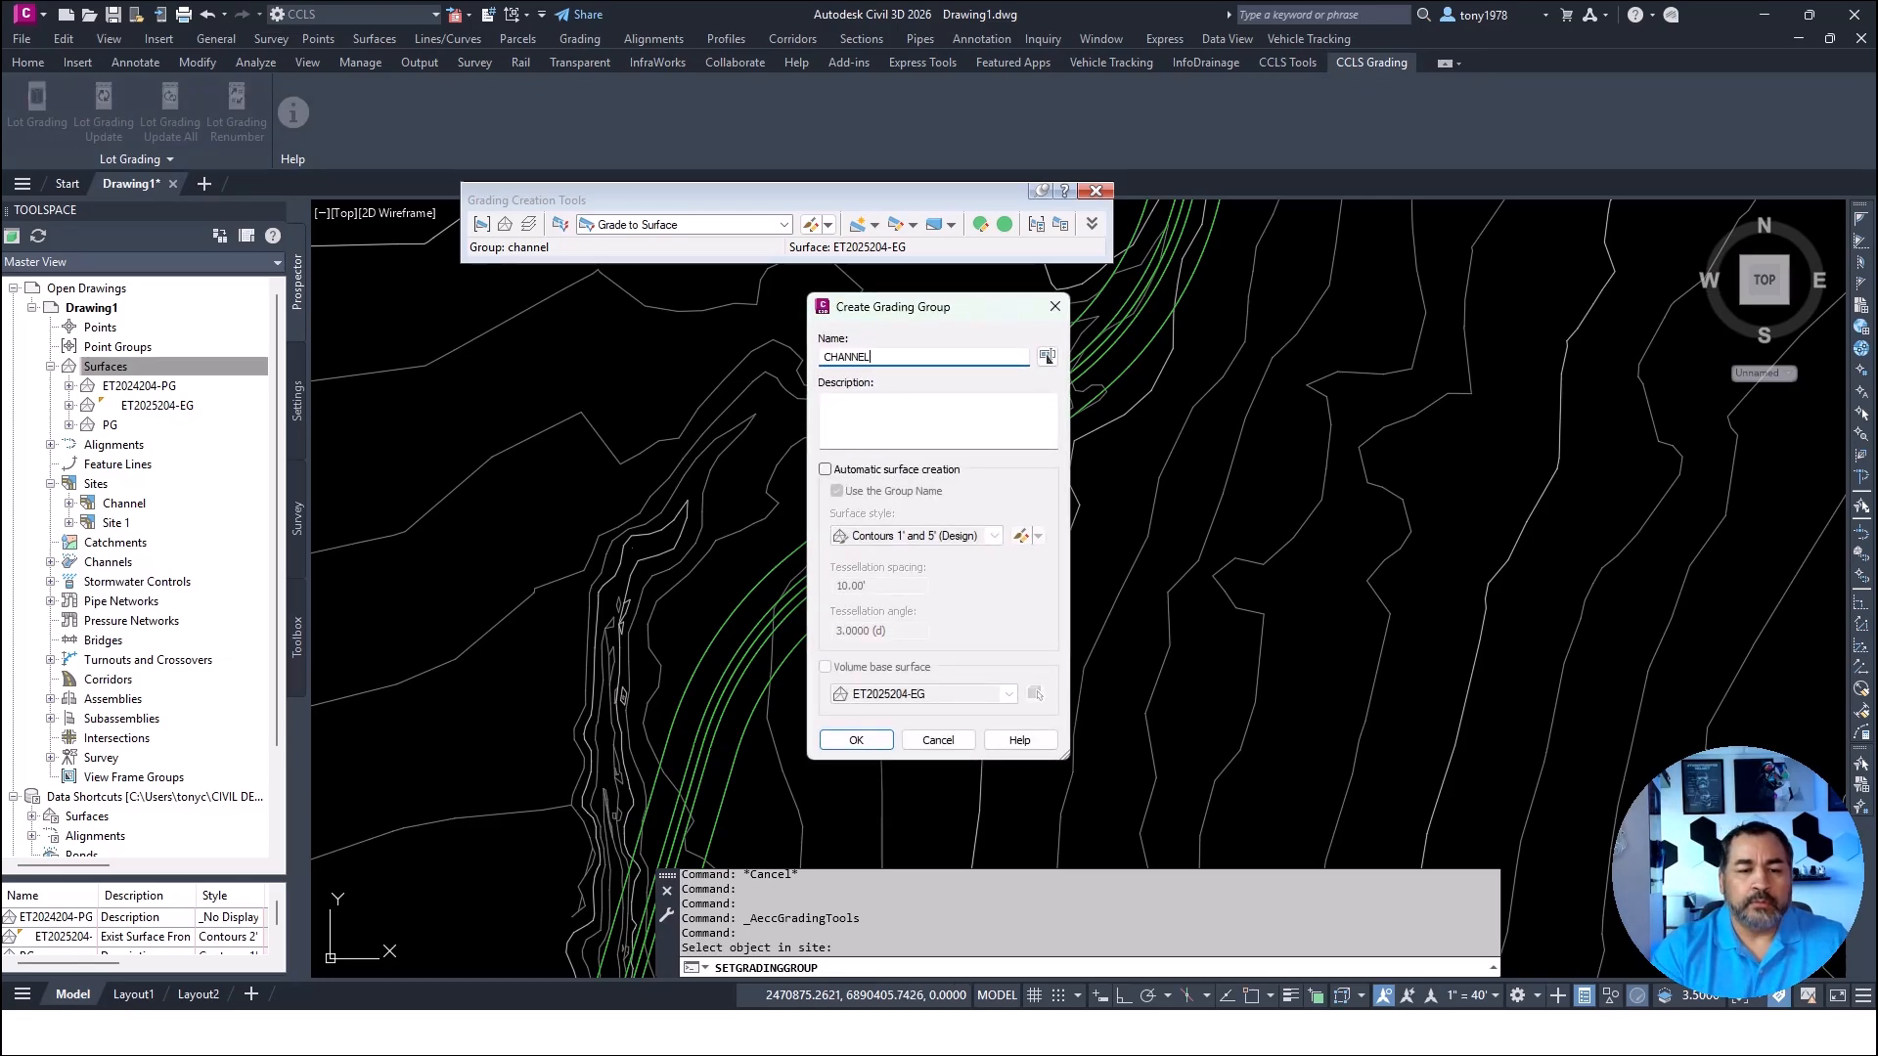
left_click(888, 739)
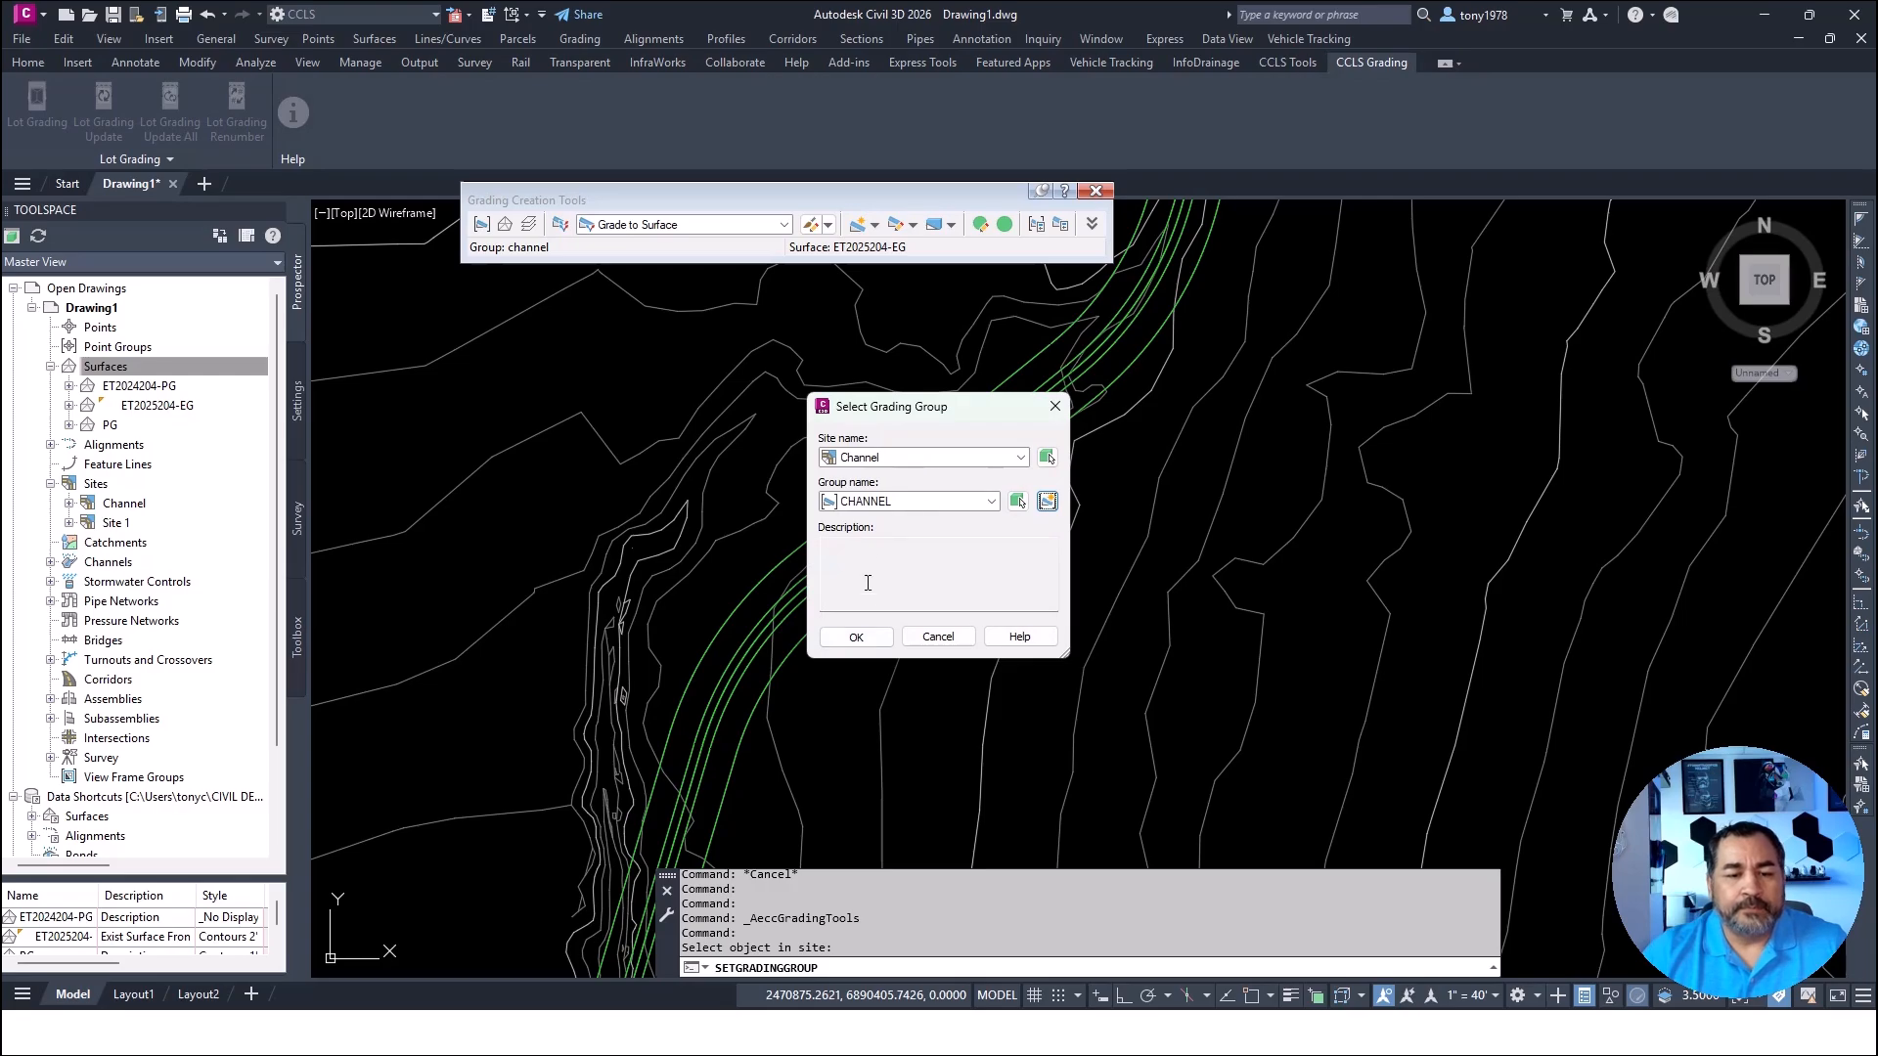
left_click(856, 637)
Start a Grade to Surface grading and set its target surface to ET2025204-EG
left_click(873, 226)
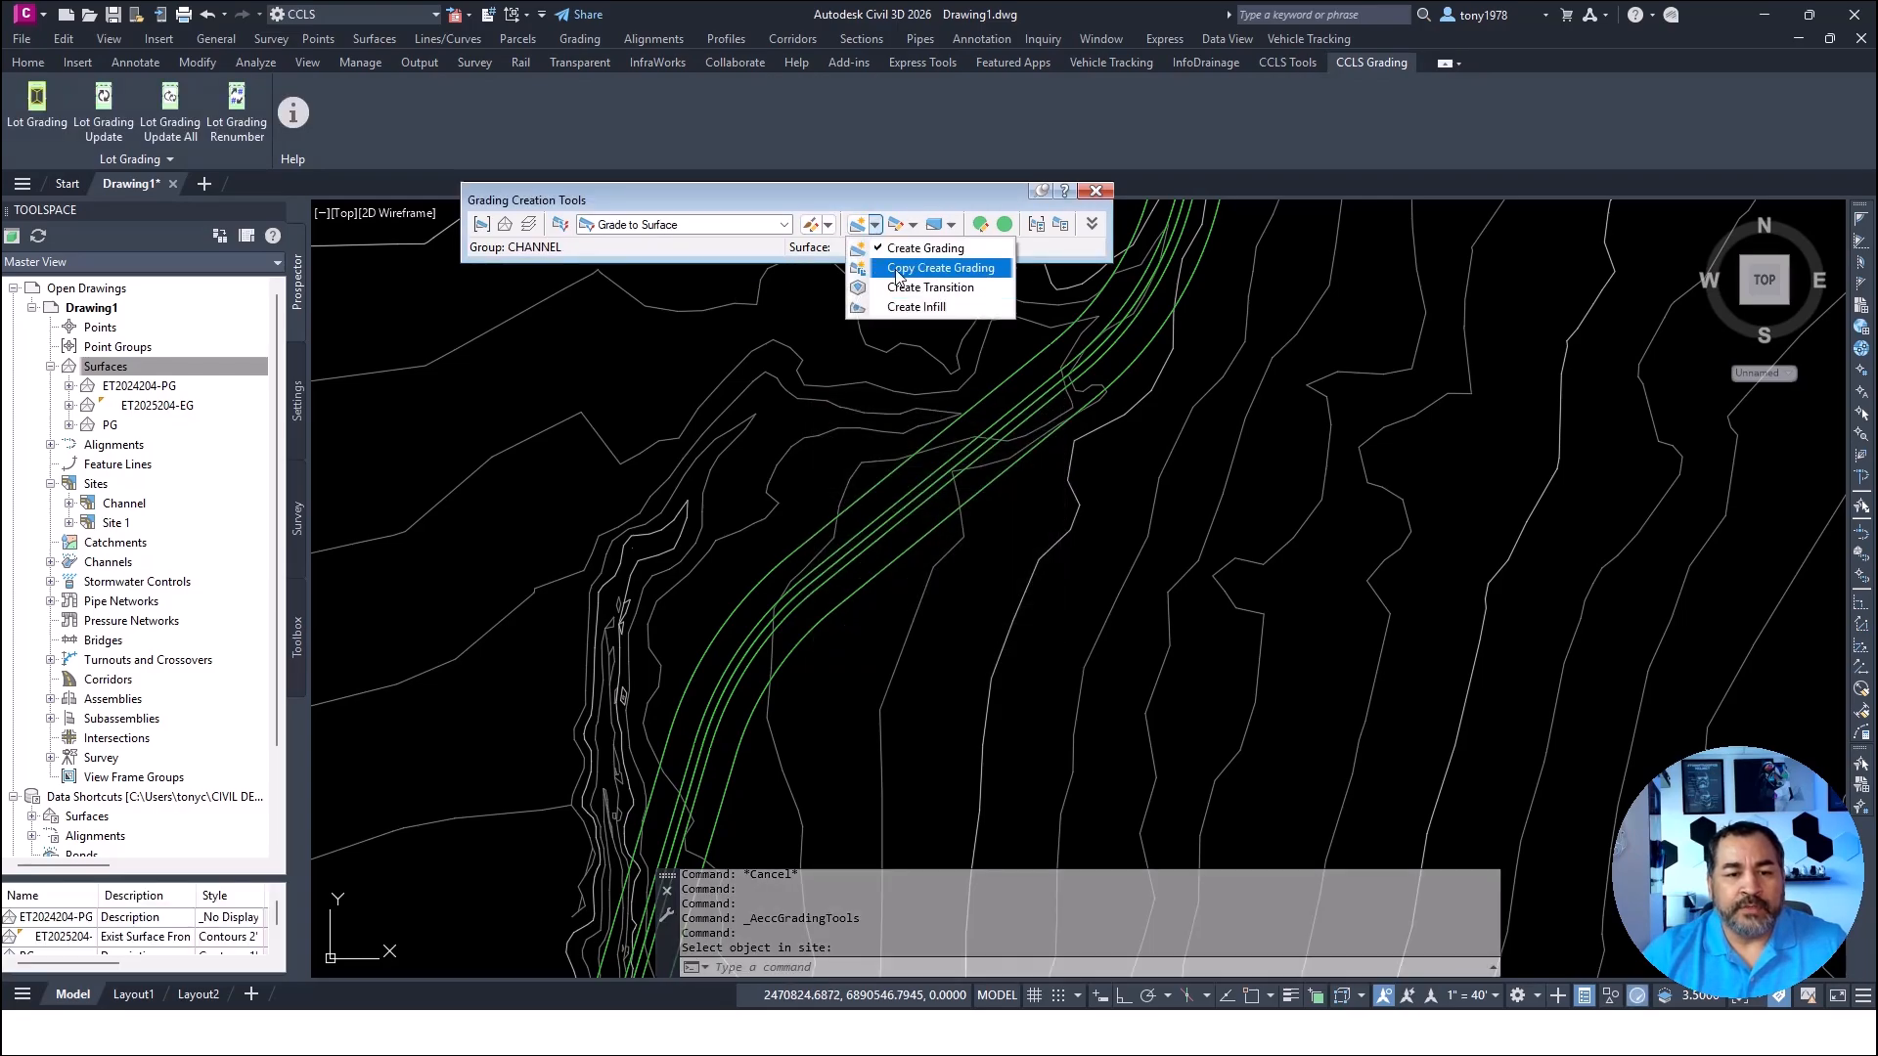
left_click(922, 273)
left_click(930, 453)
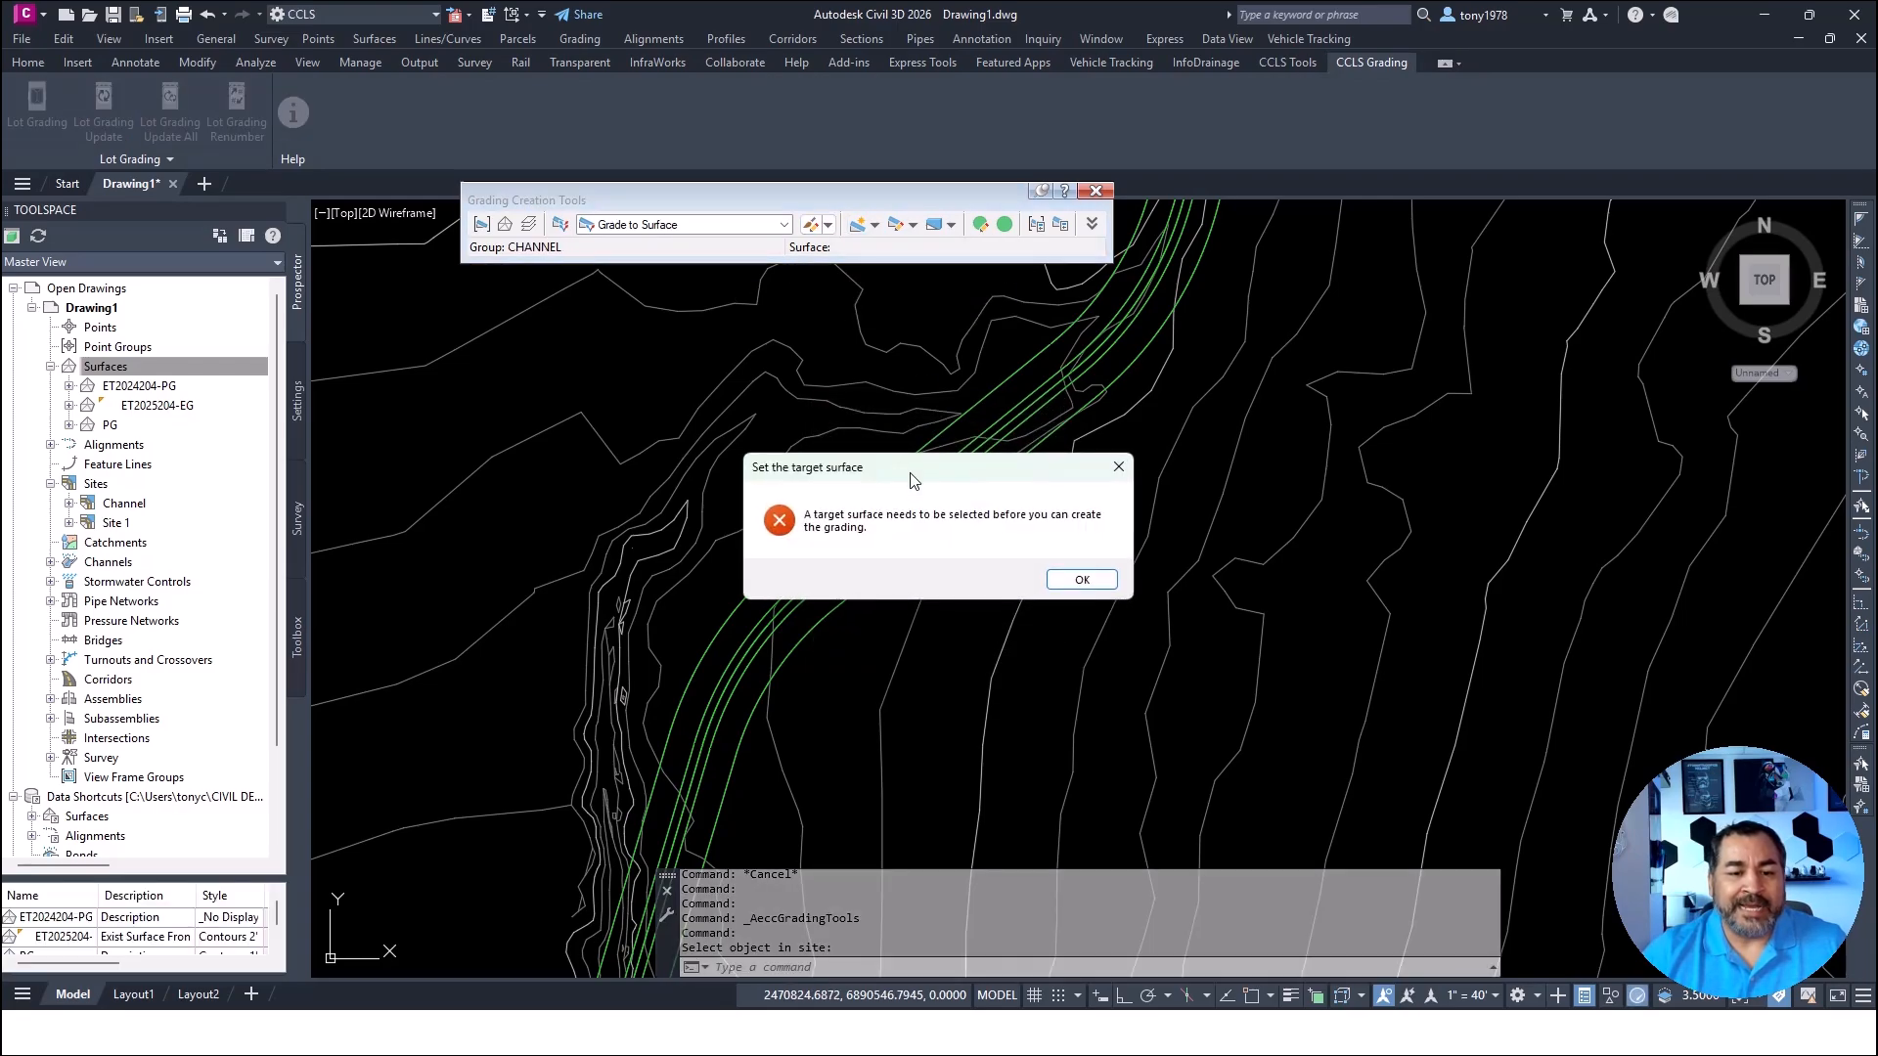
left_click(1076, 580)
left_click(906, 386)
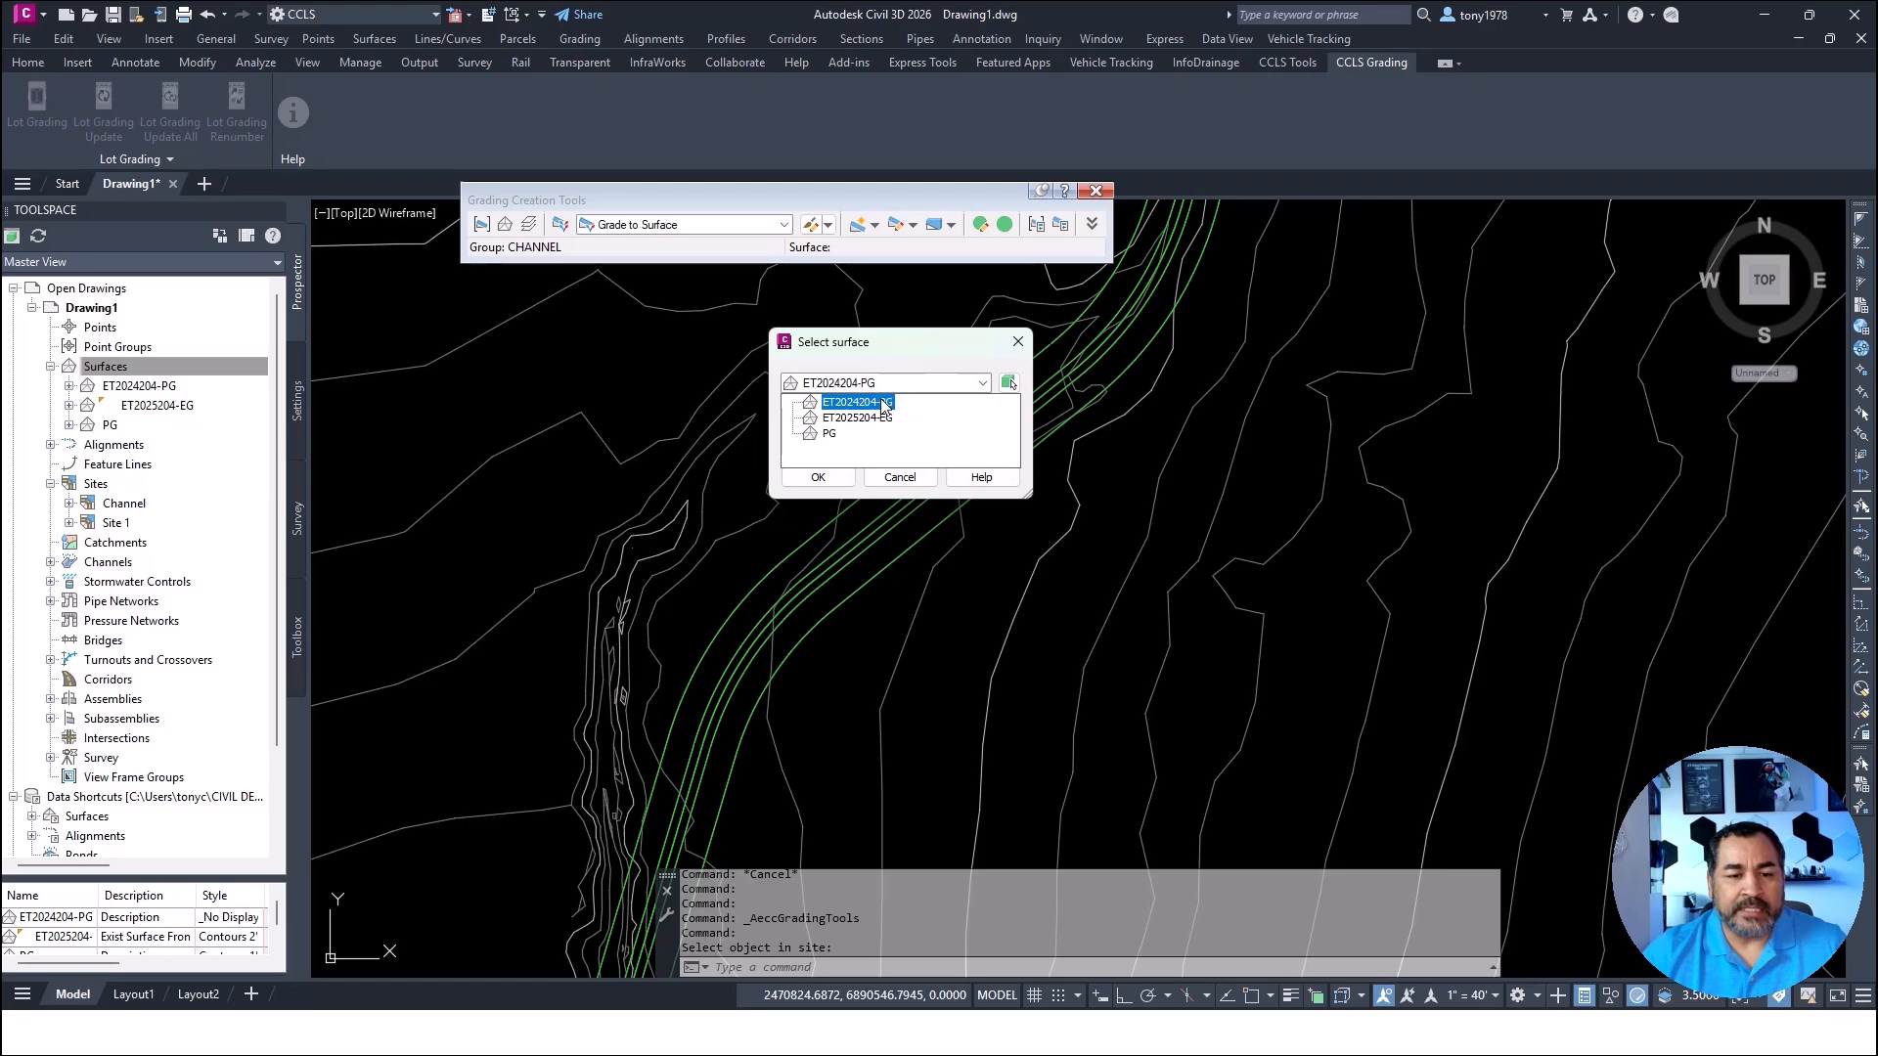
left_click(856, 418)
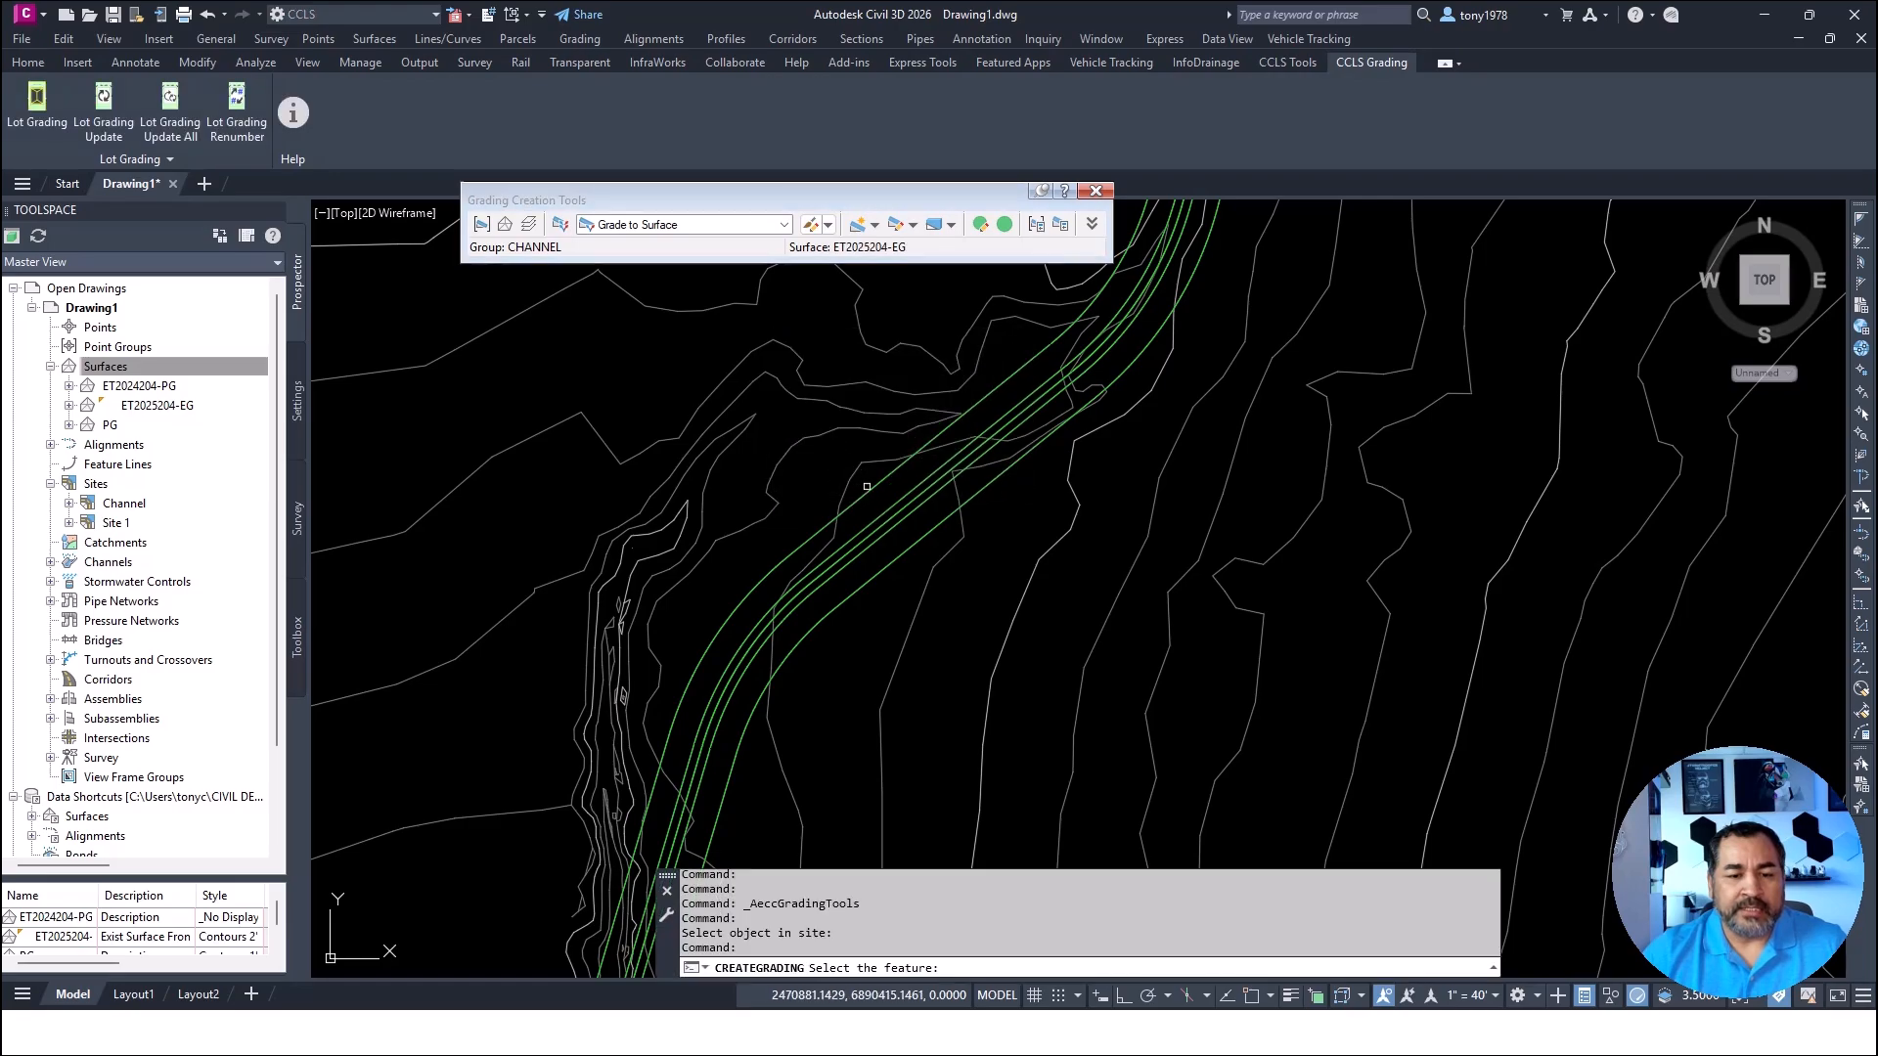
Grade the channel's northwest outer feature line outward to the surface along its entire length, with 25% cut and fill grades
left_click(855, 486)
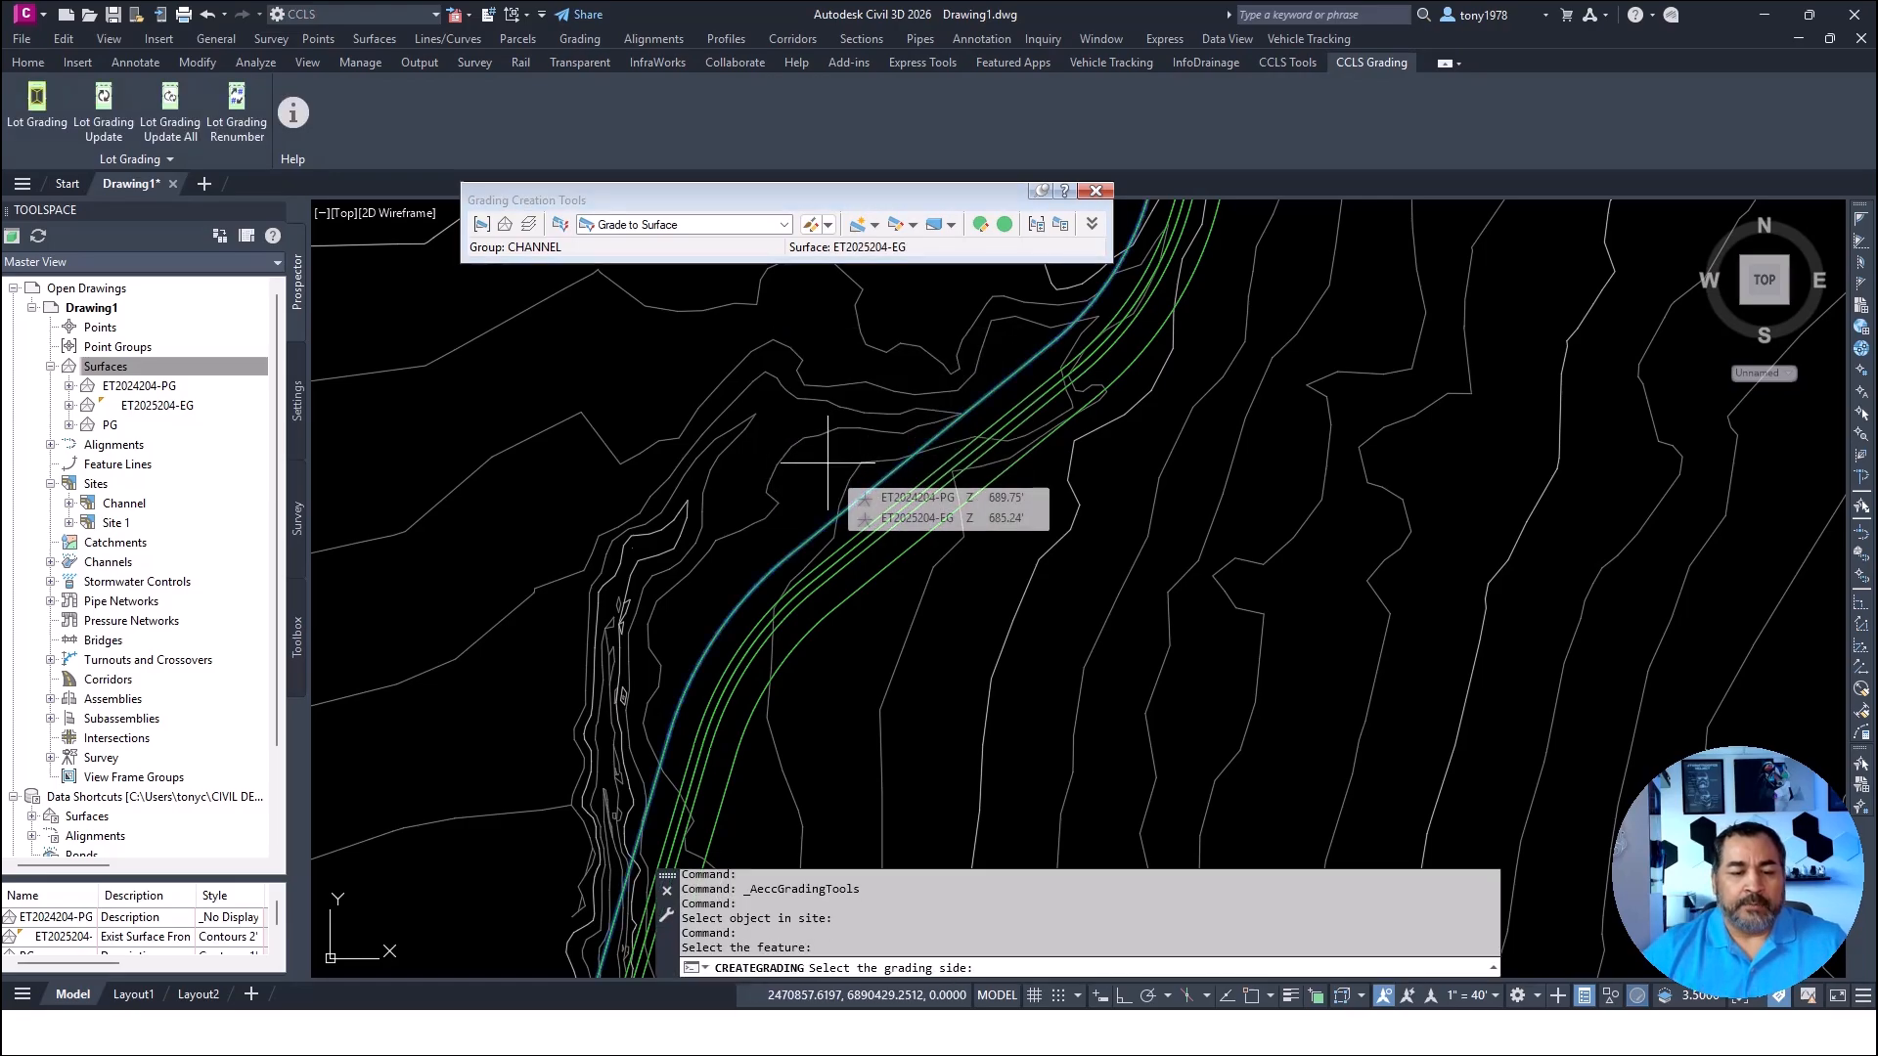
left_click(810, 460)
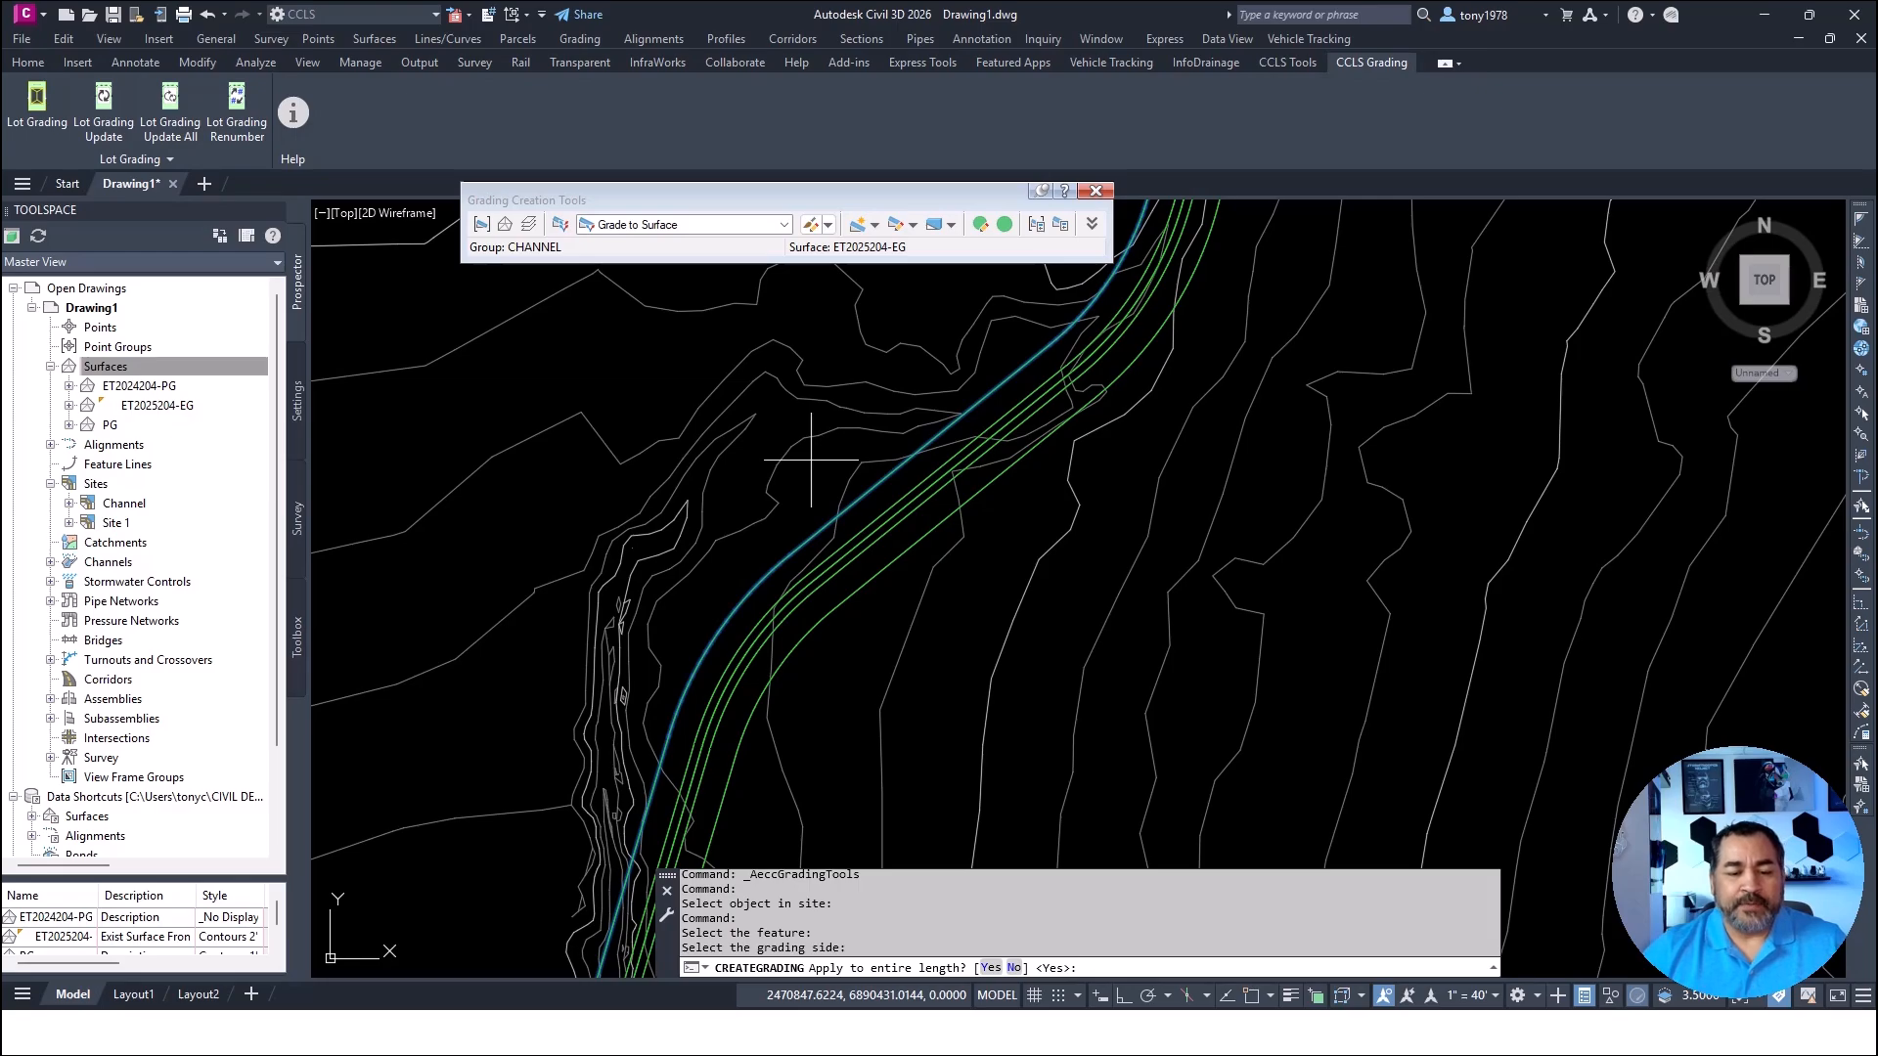
key("Return")
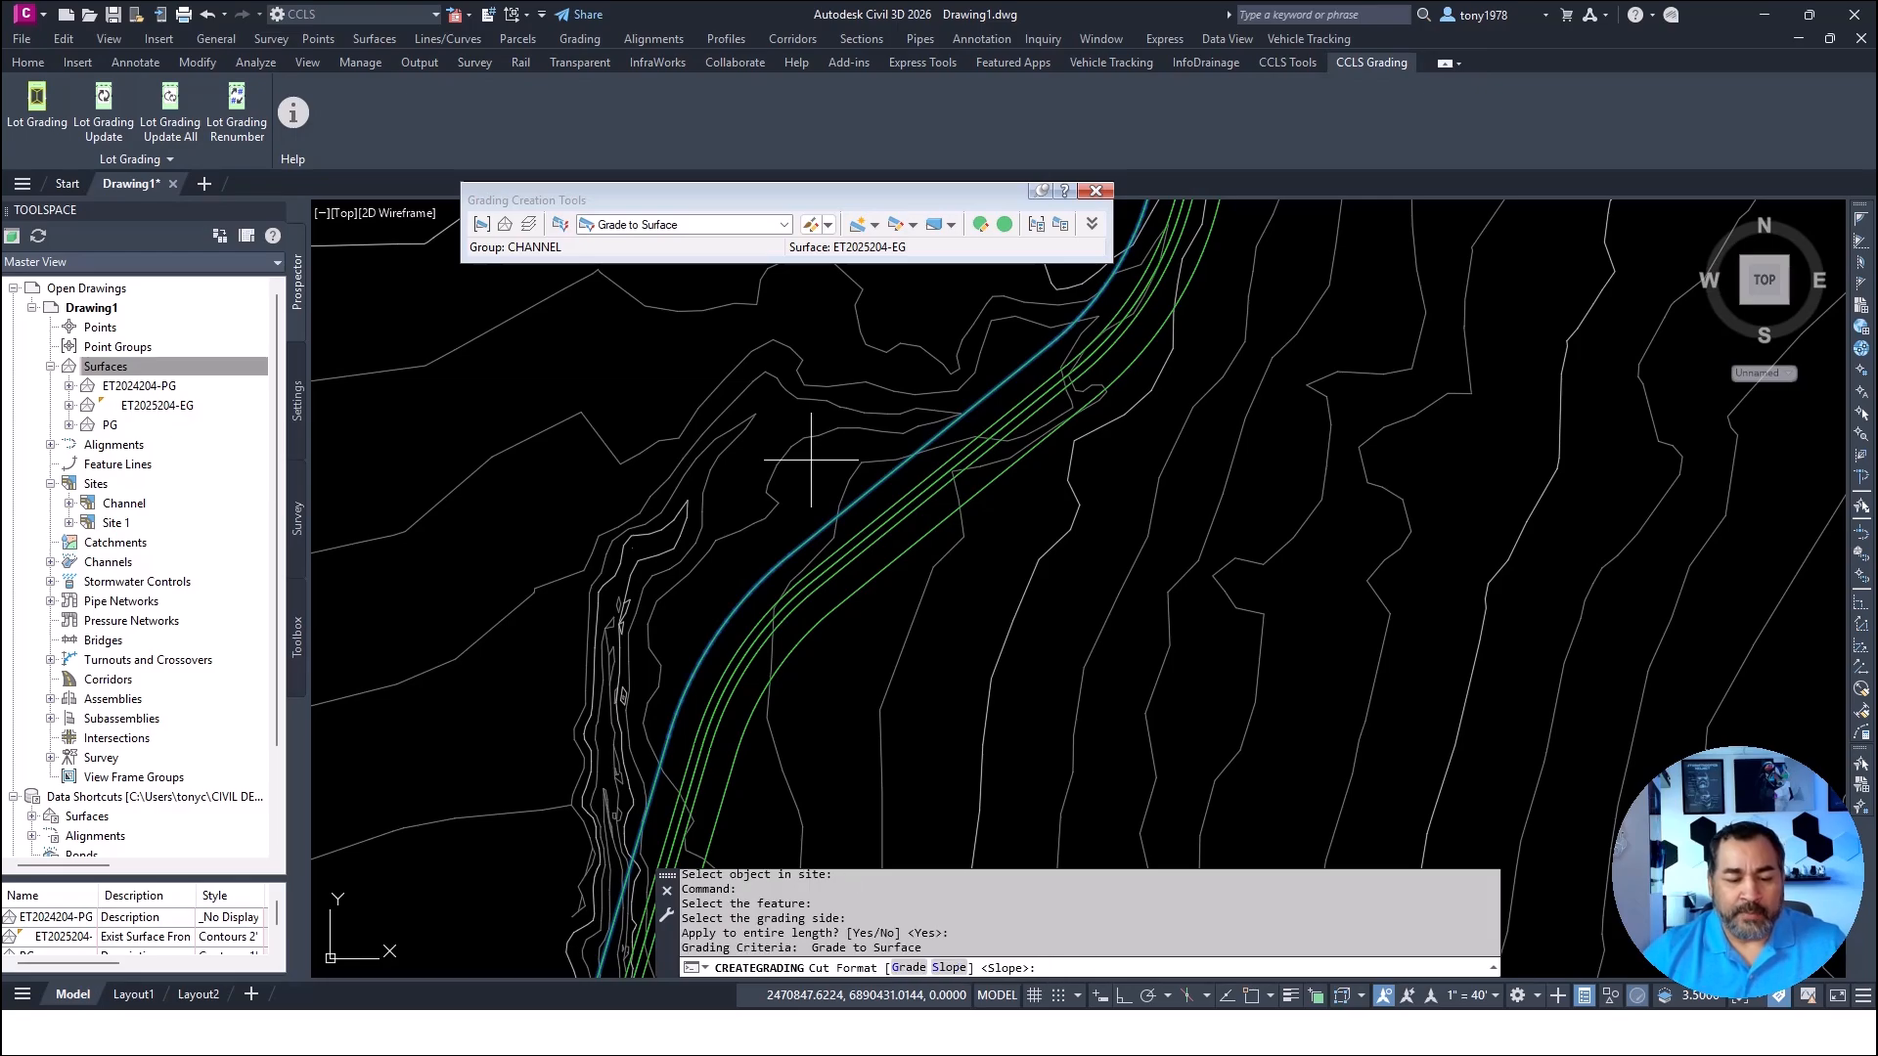
type("G")
key("Return")
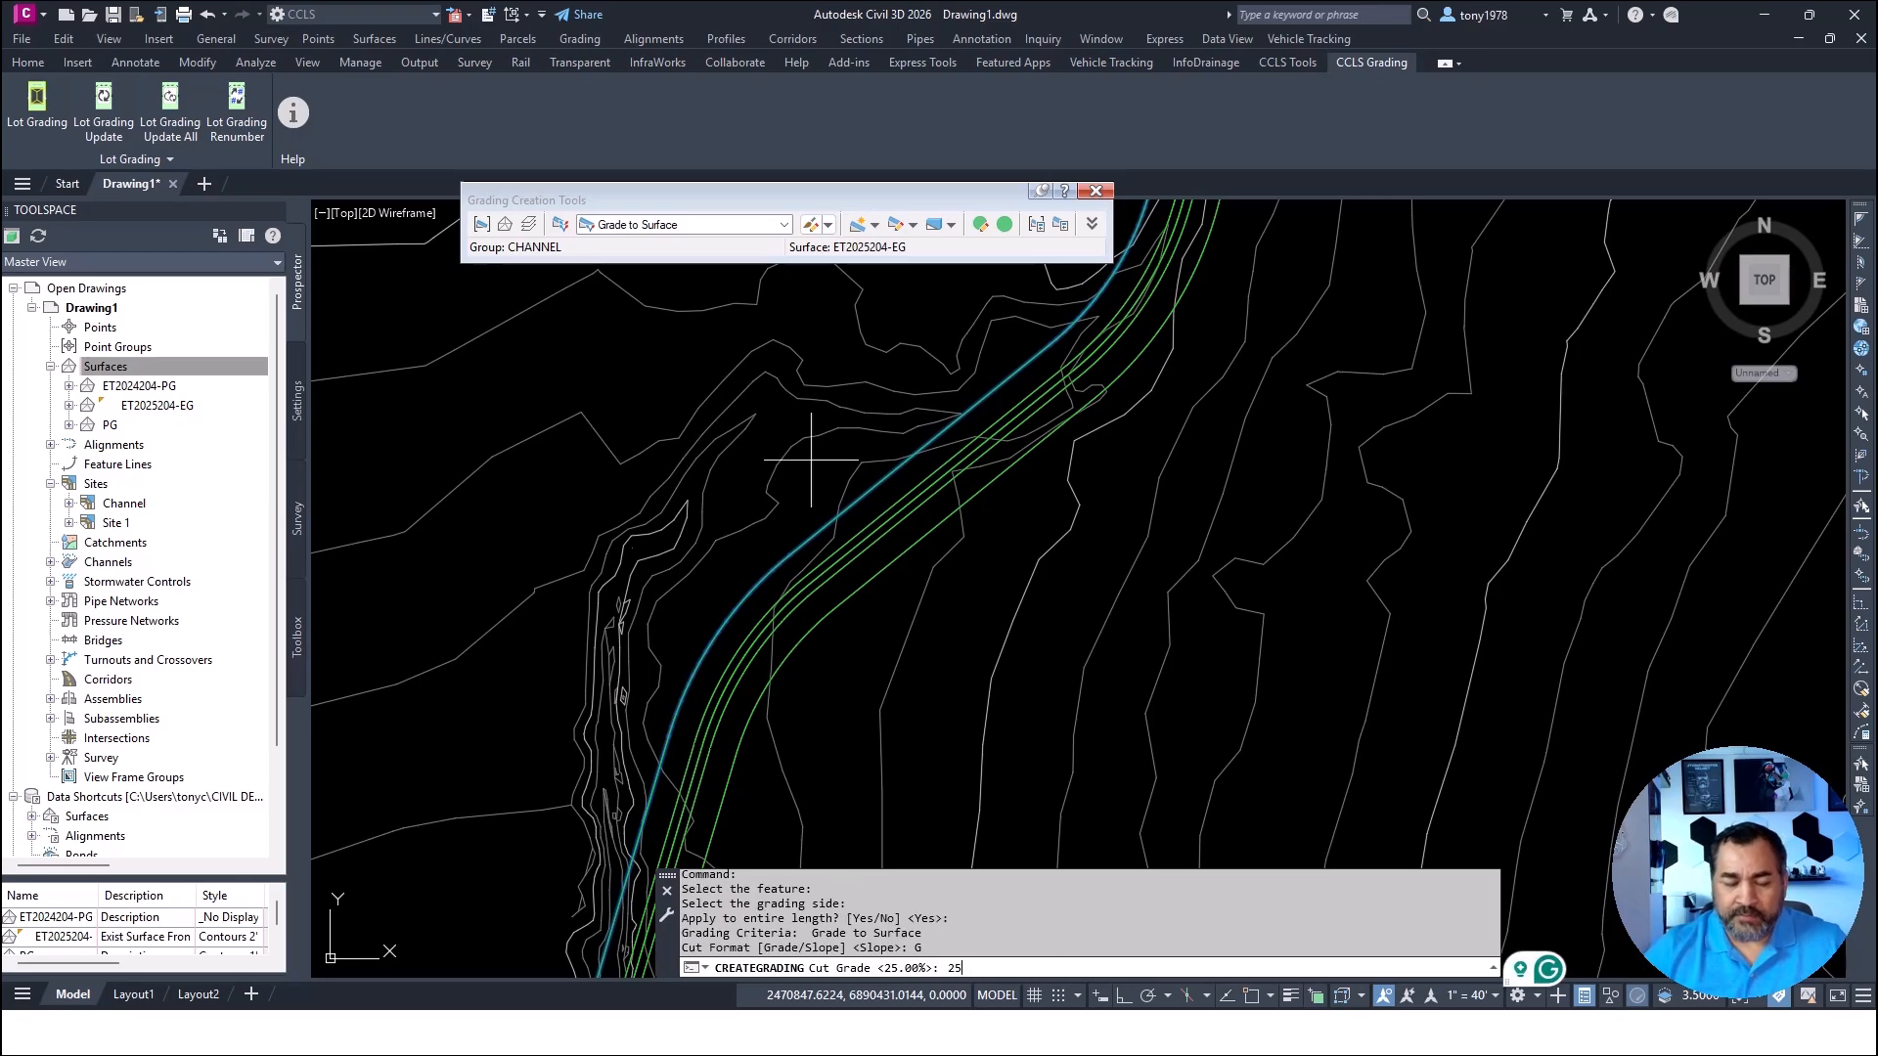
type("25")
key("Return")
type("G")
key("Return")
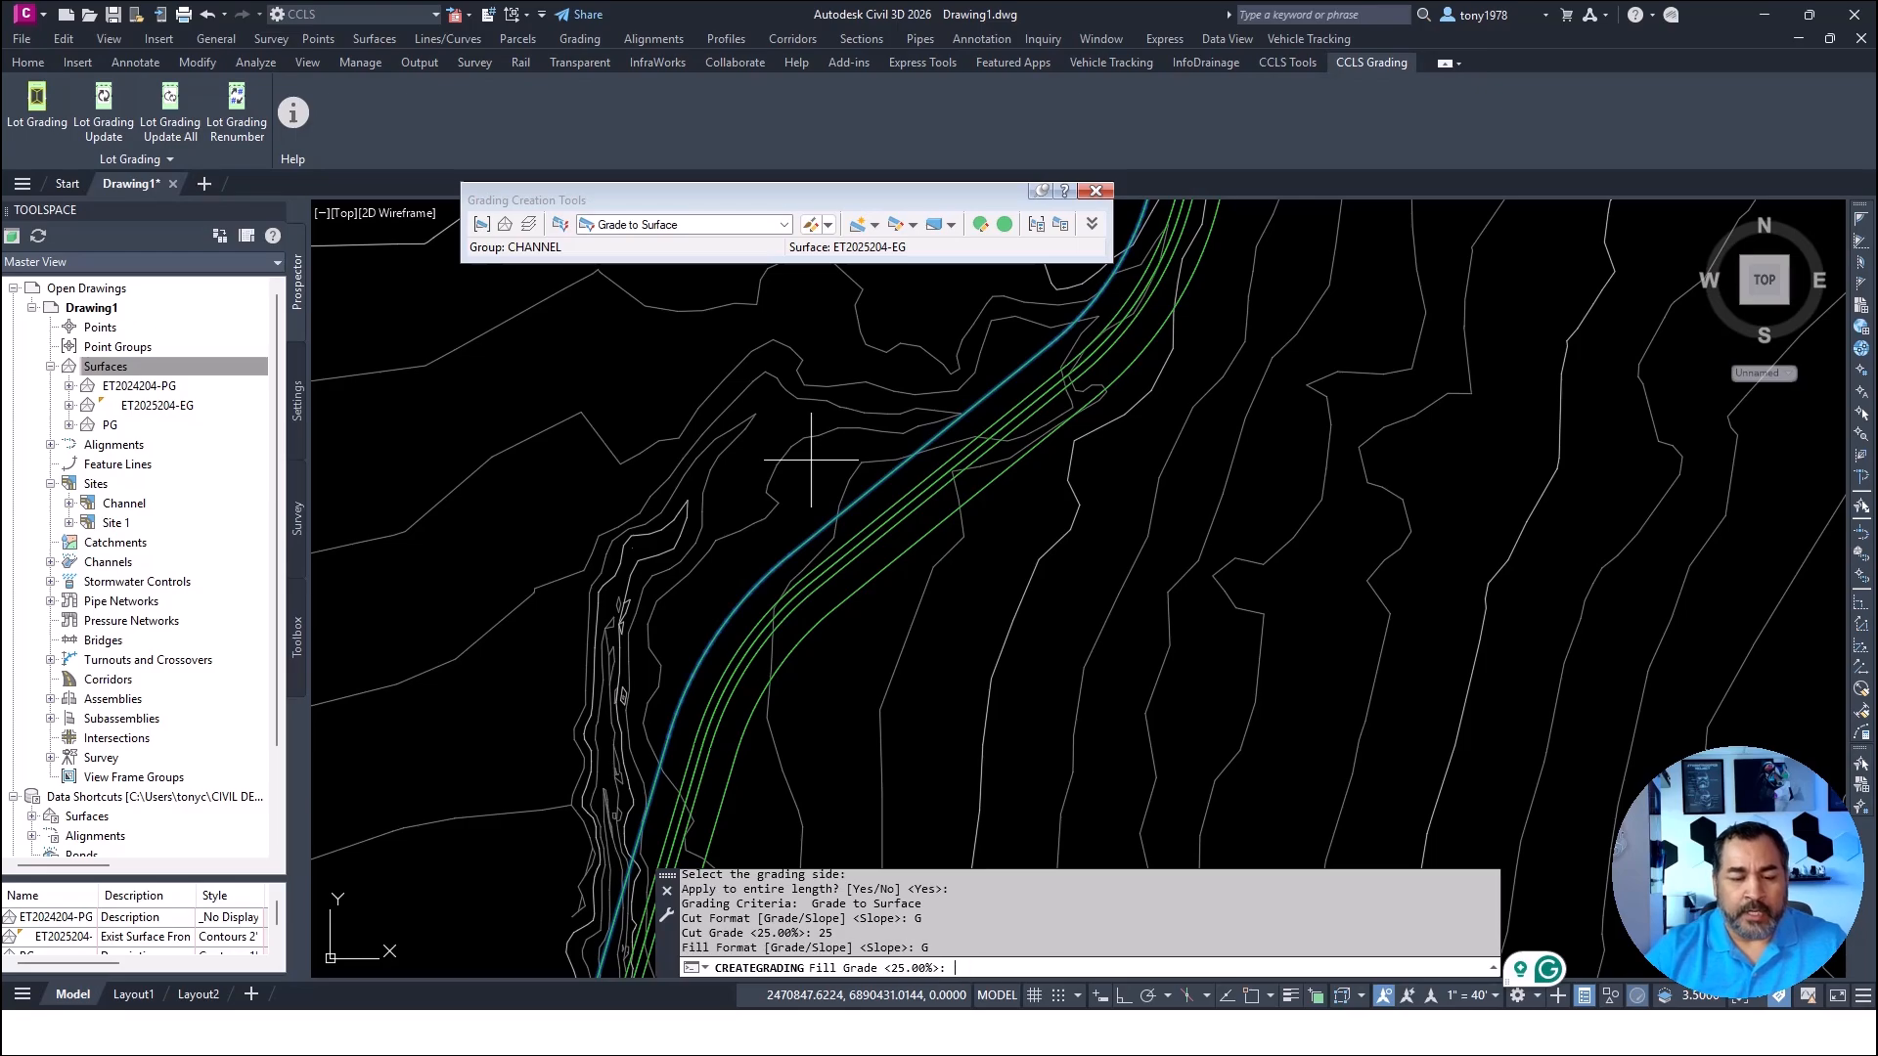
key("Return")
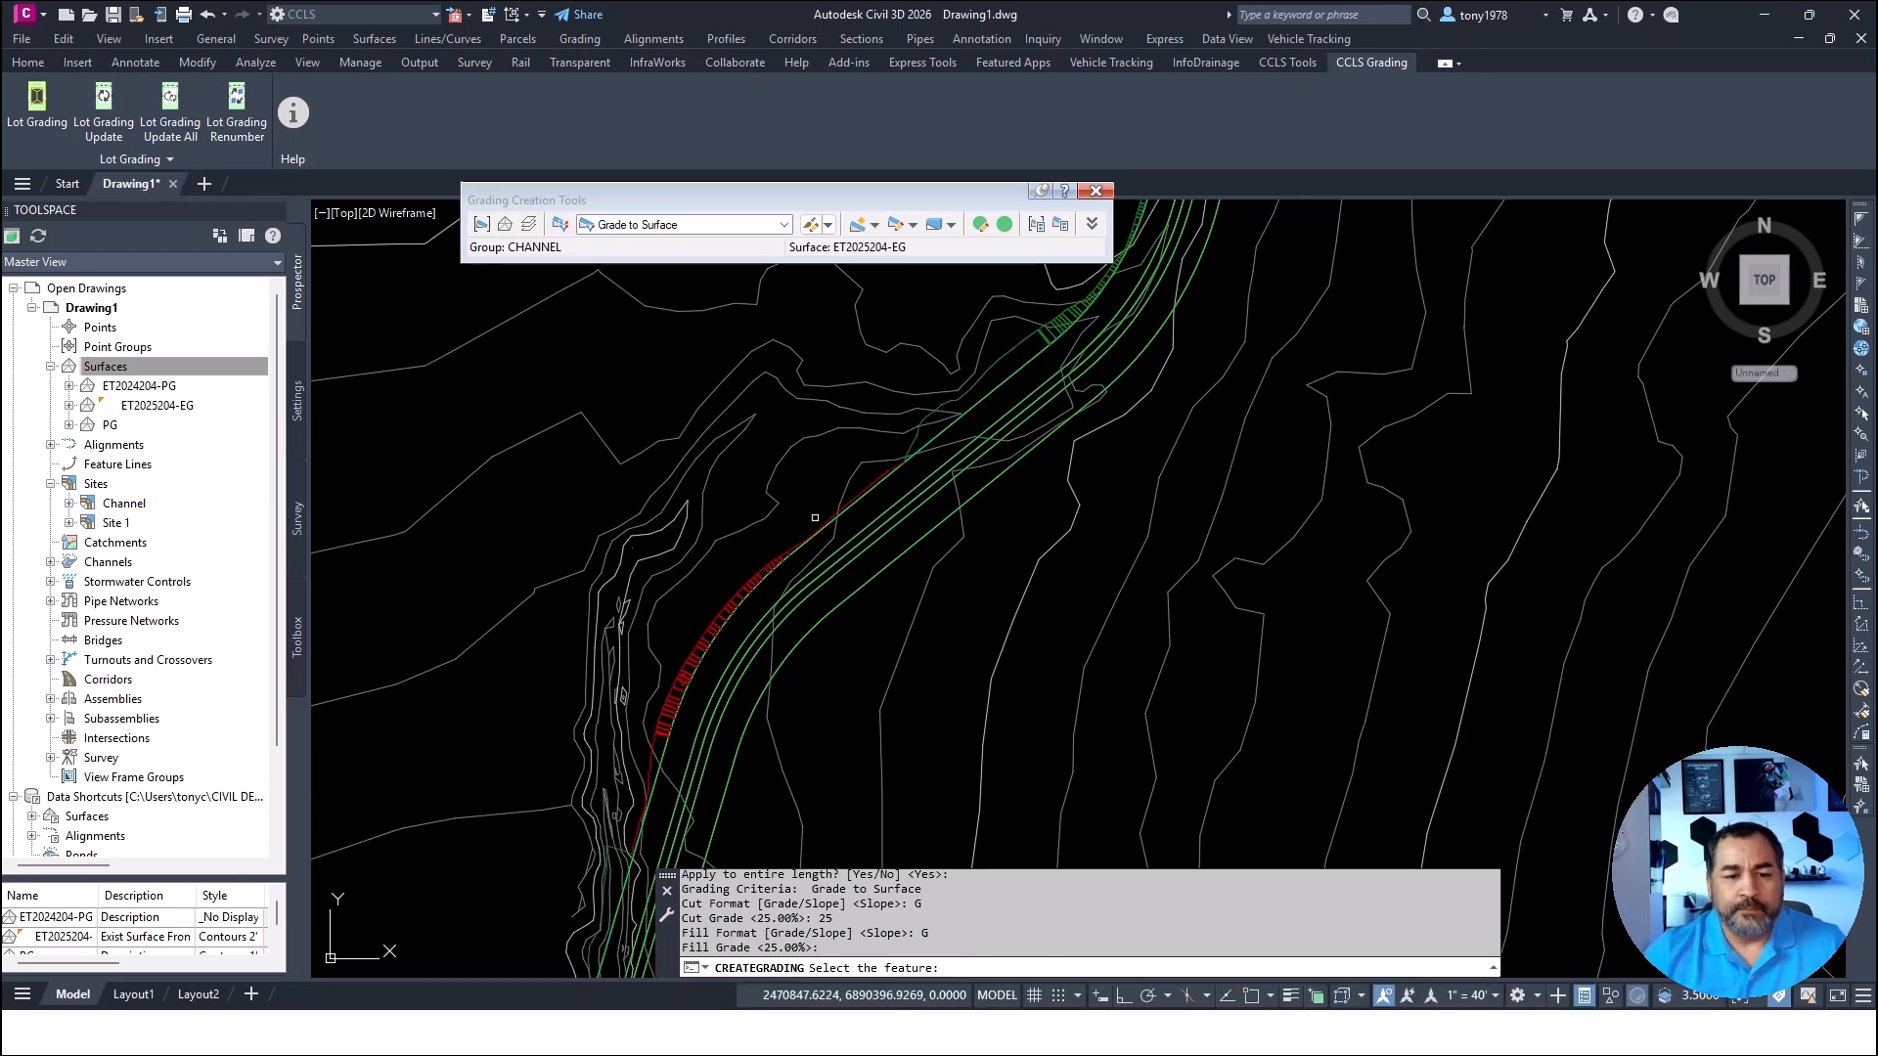
Grade the channel's southeast outer feature line outward to the surface over its entire length, using 25% cut and fill grades, and end the grading command
left_click(994, 483)
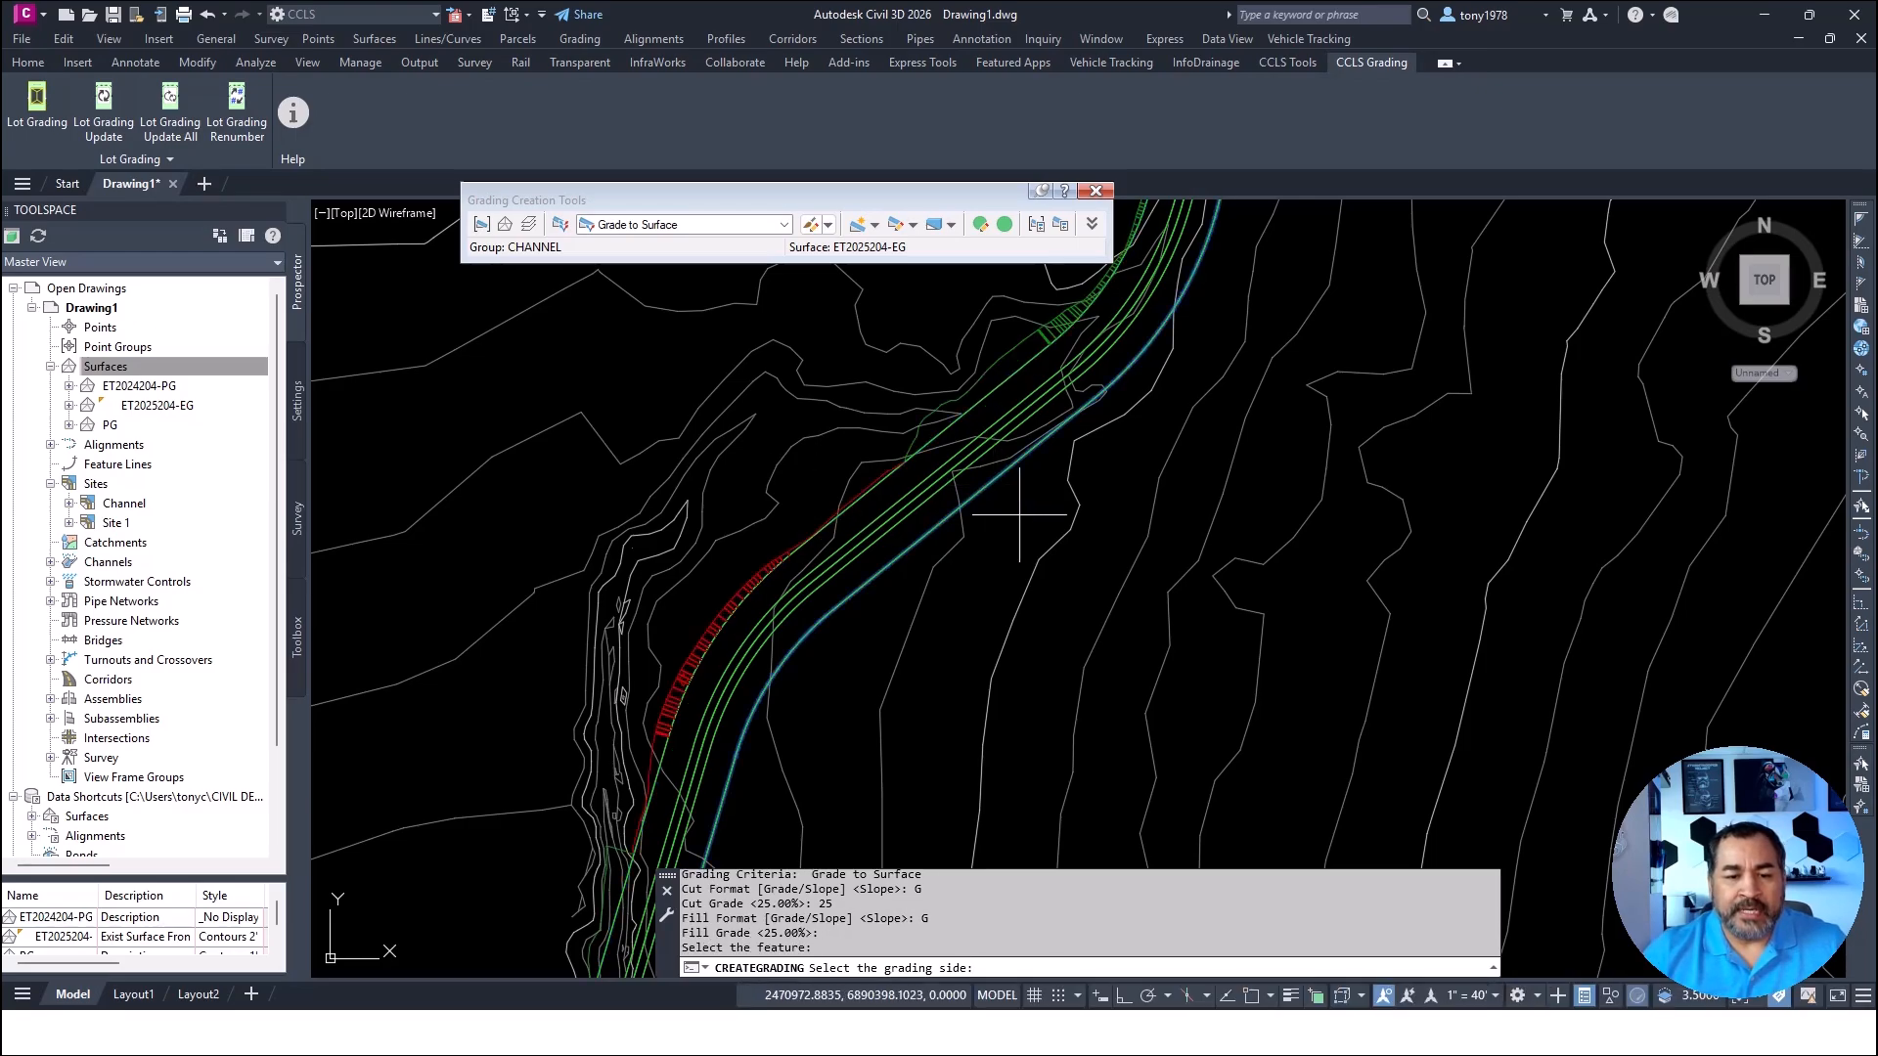
left_click(1019, 515)
key("Return")
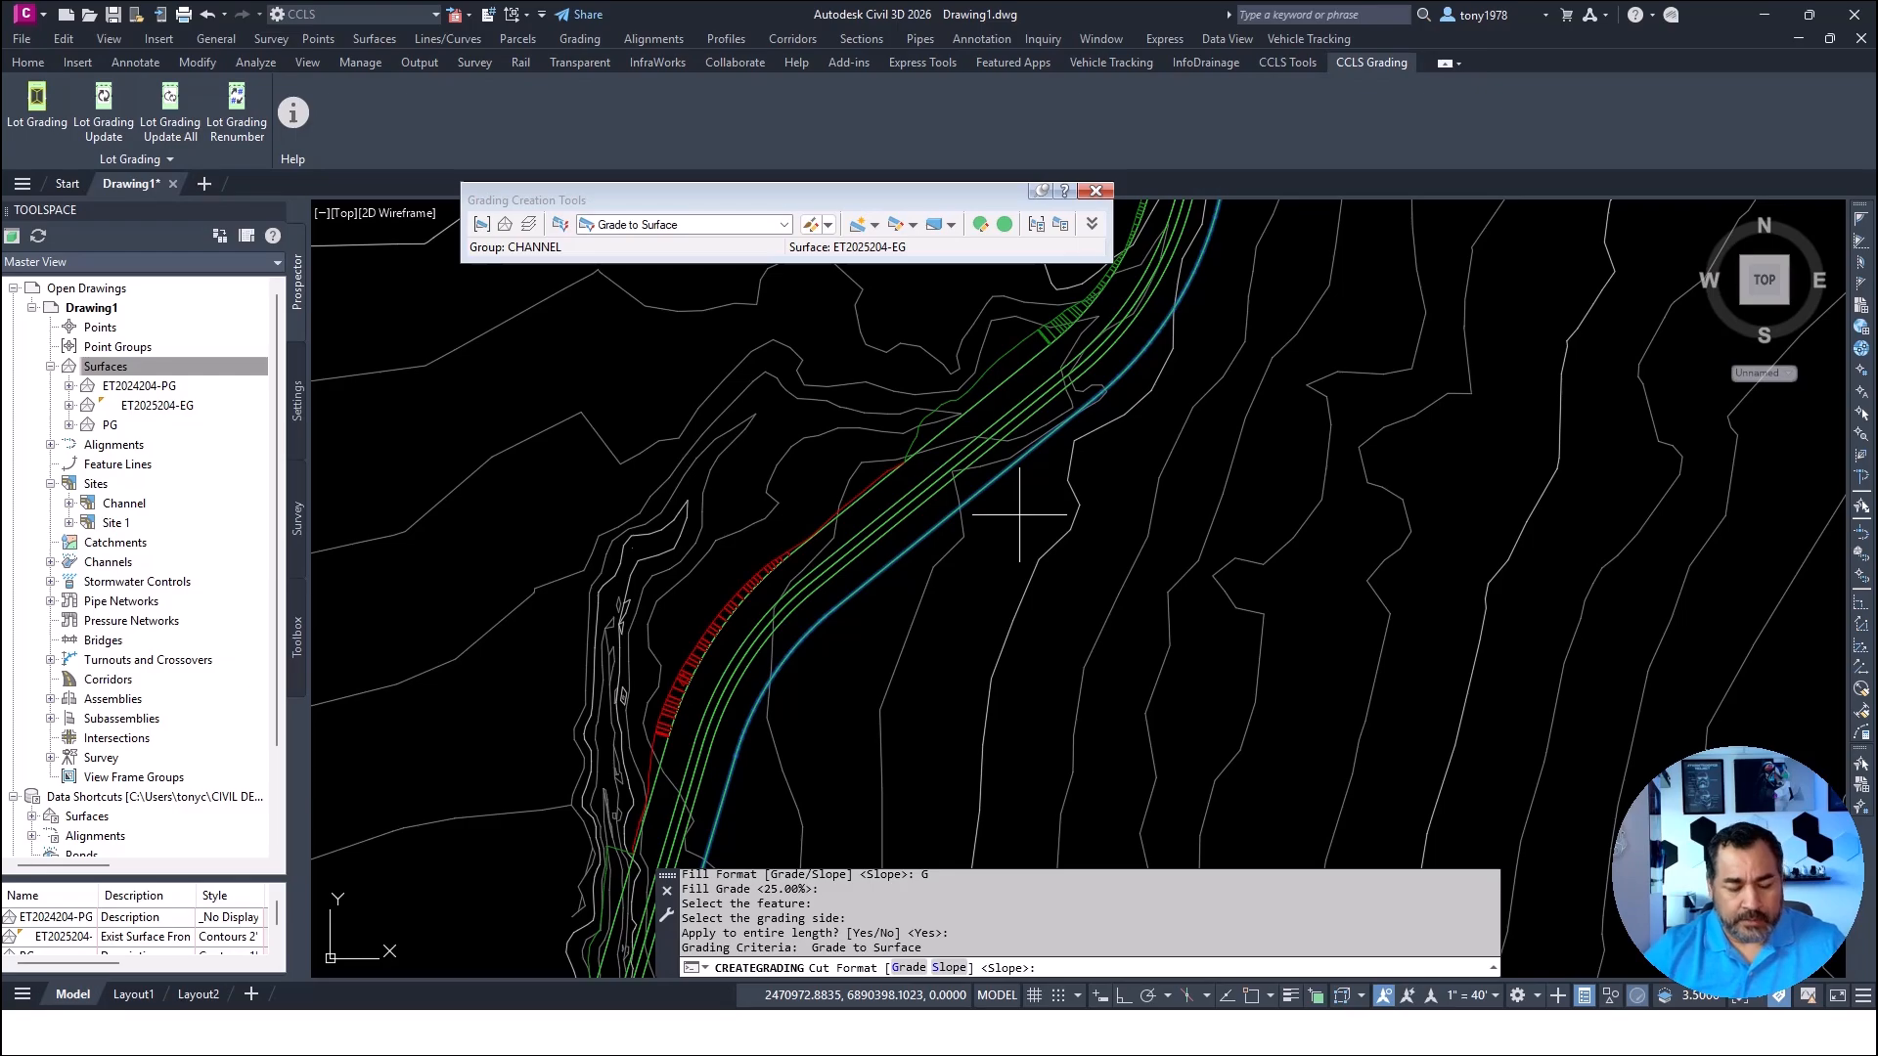
type("g")
key("Return")
key("Return")
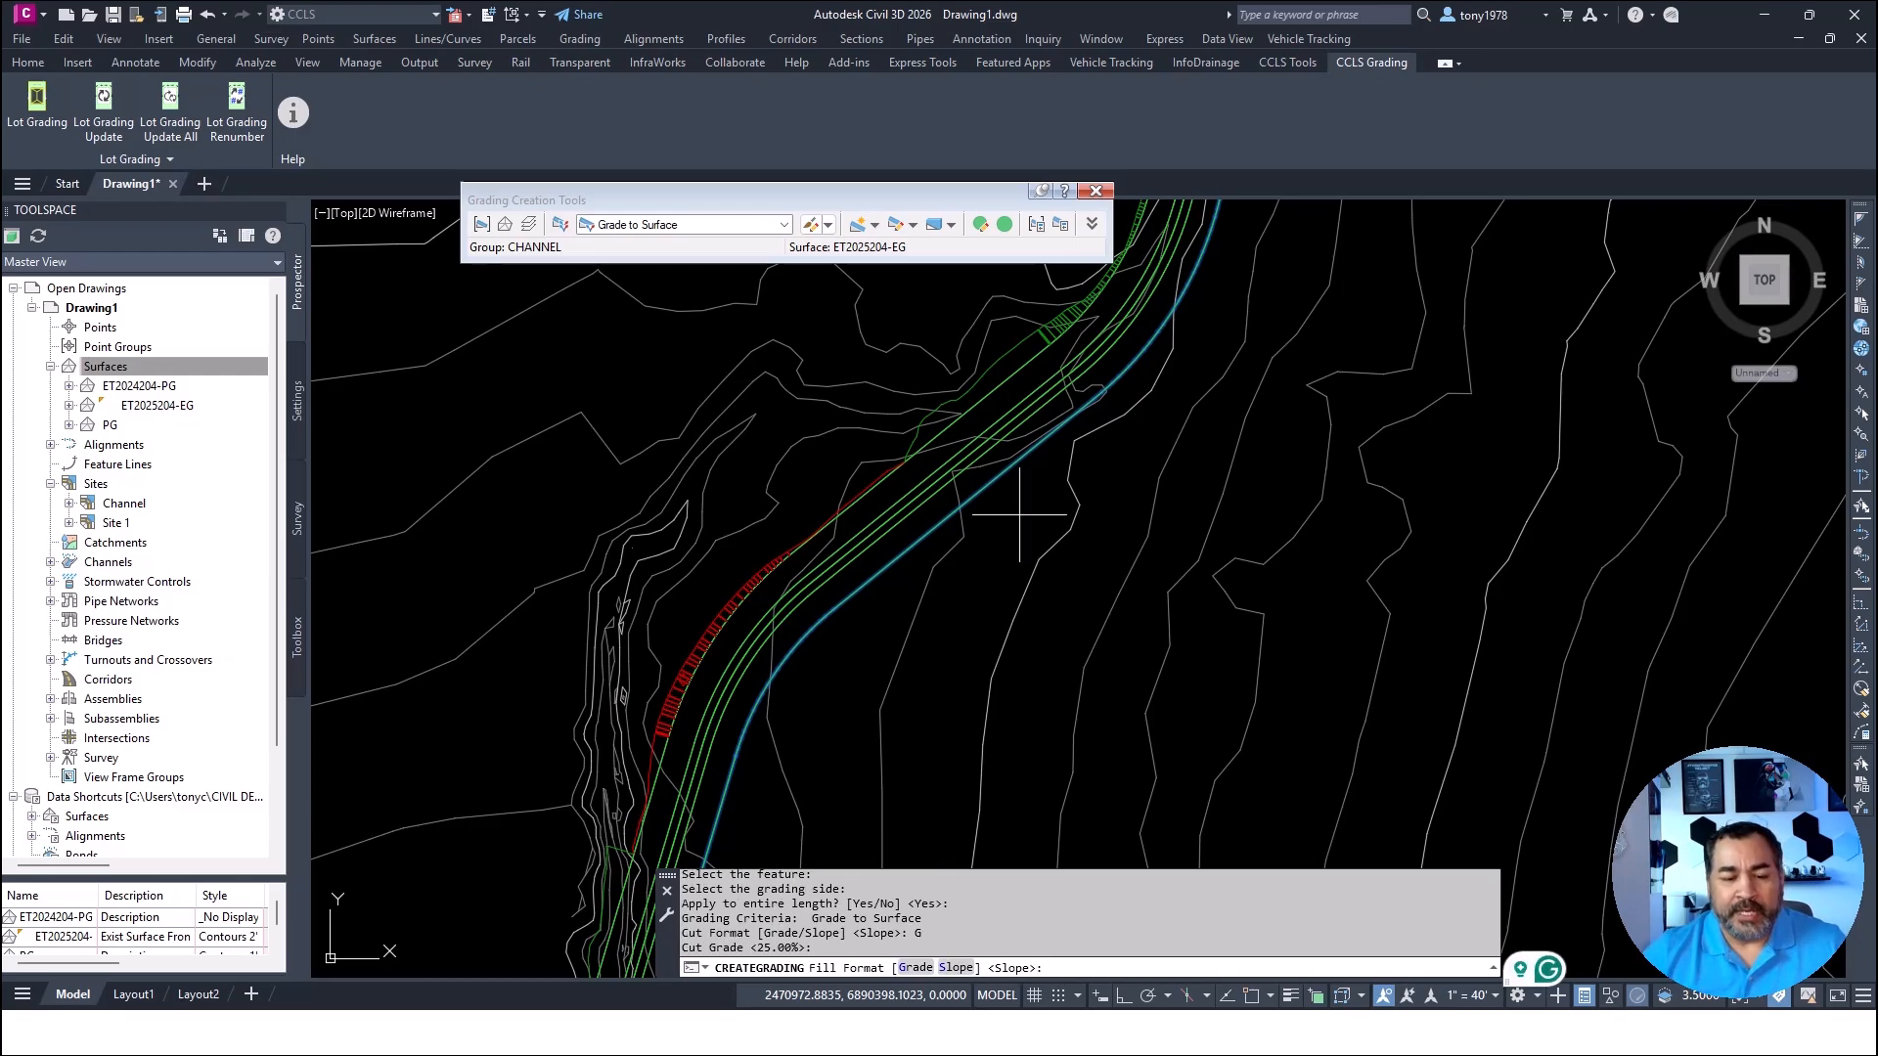
type("G")
key("Return")
key("Return")
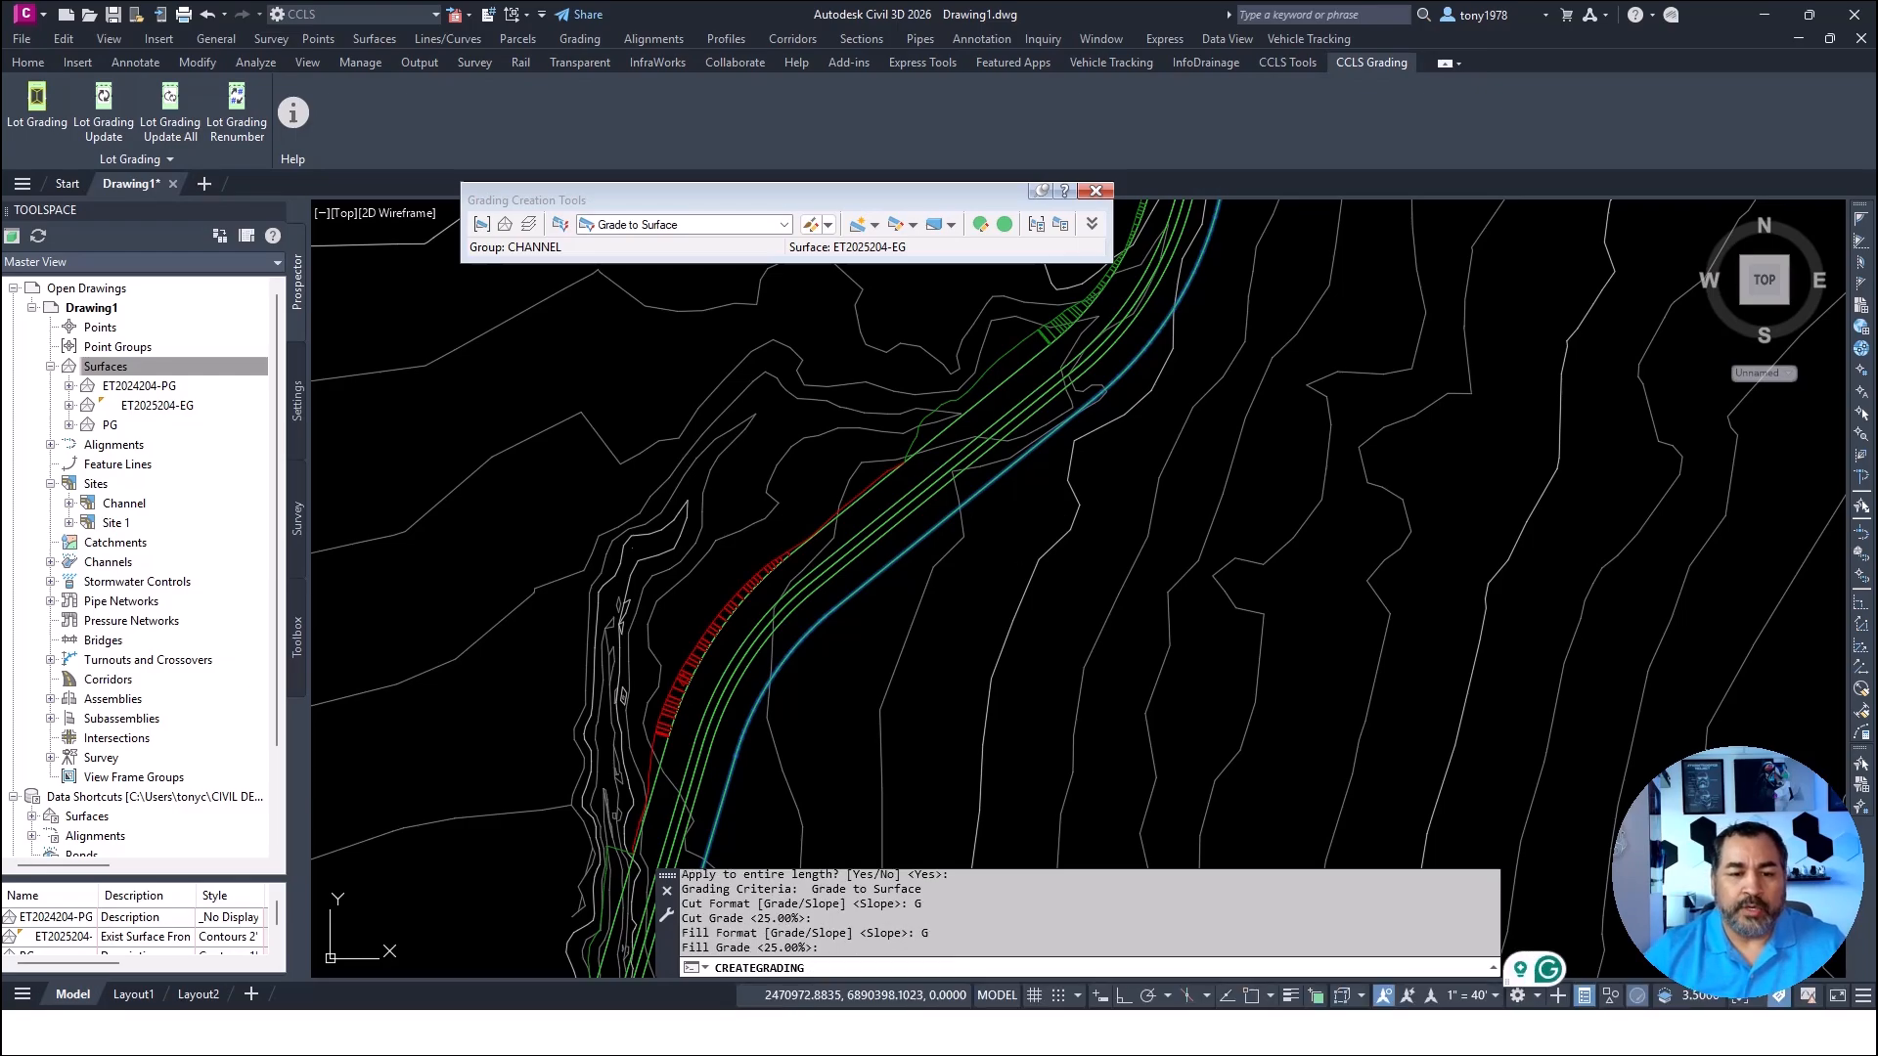
key("Escape")
scroll(959, 524, "down", 3)
key("Escape")
scroll(852, 567, "up", 7)
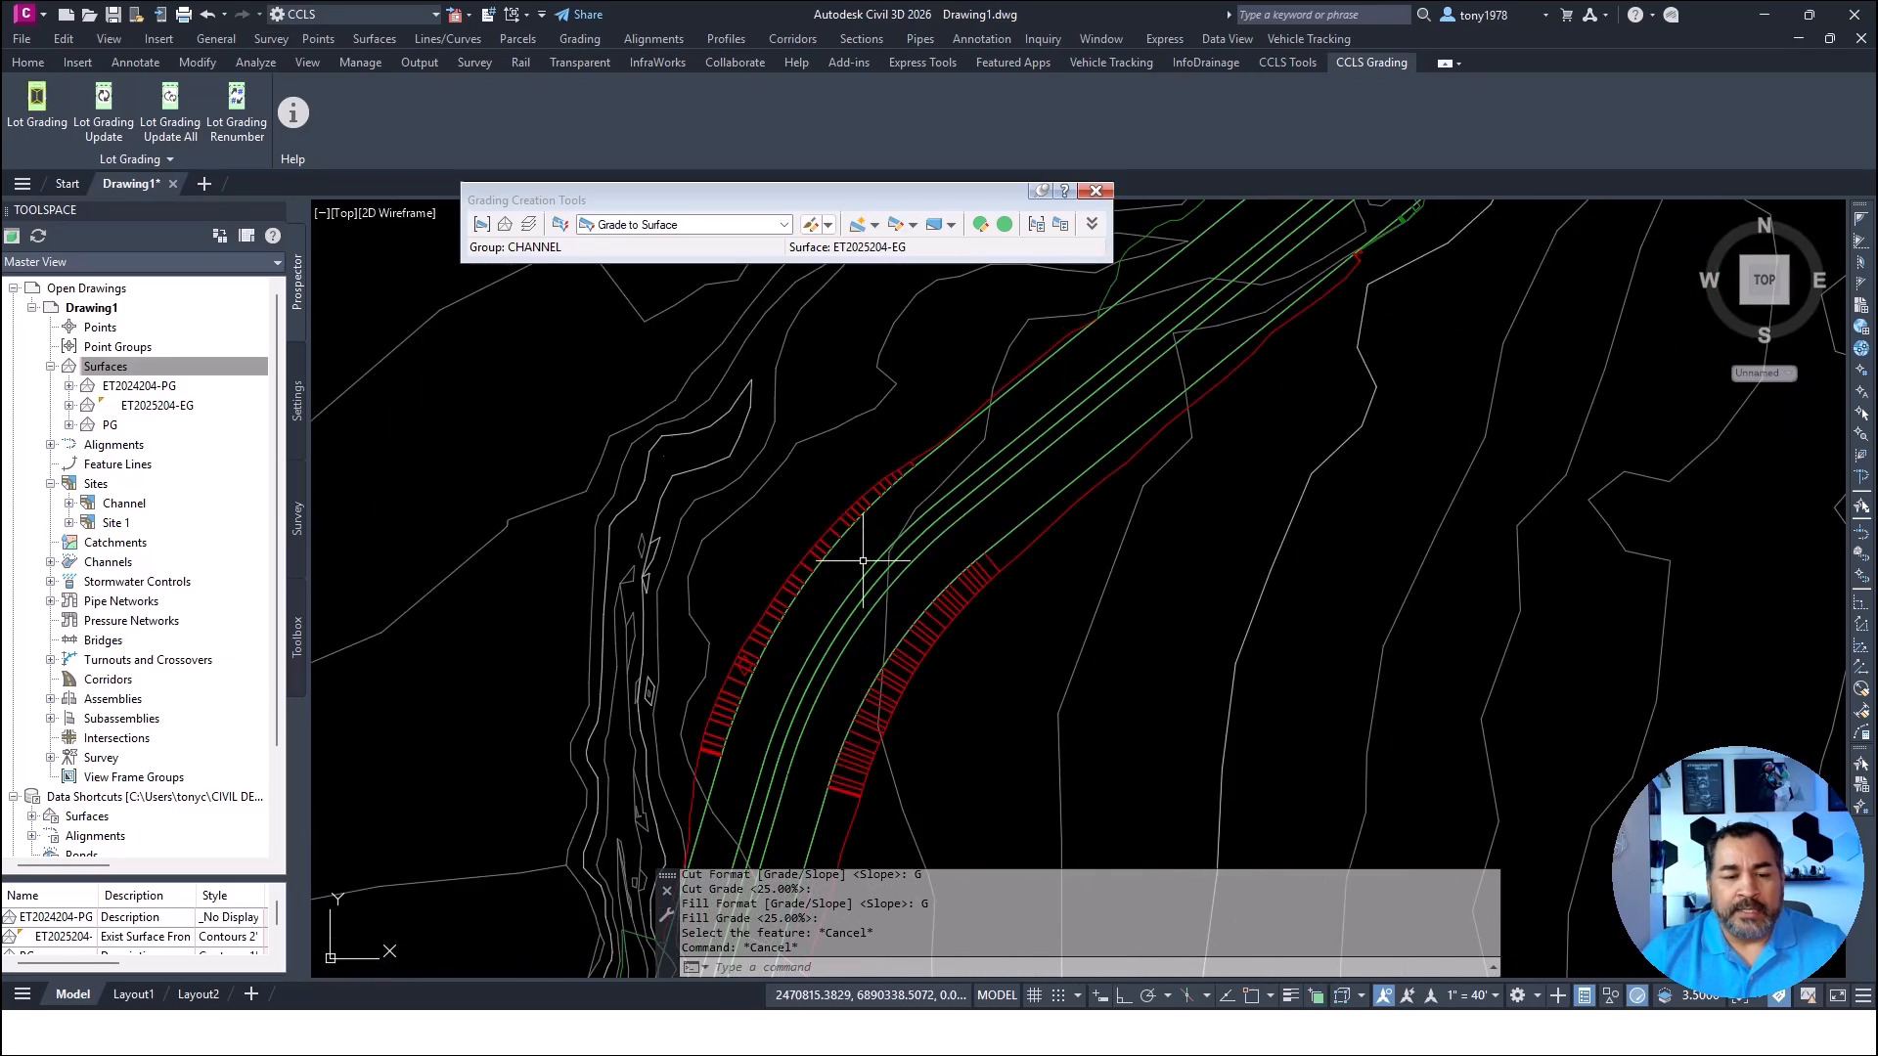
left_click(918, 414)
scroll(918, 412, "up", 2)
key("Escape")
left_click(934, 402)
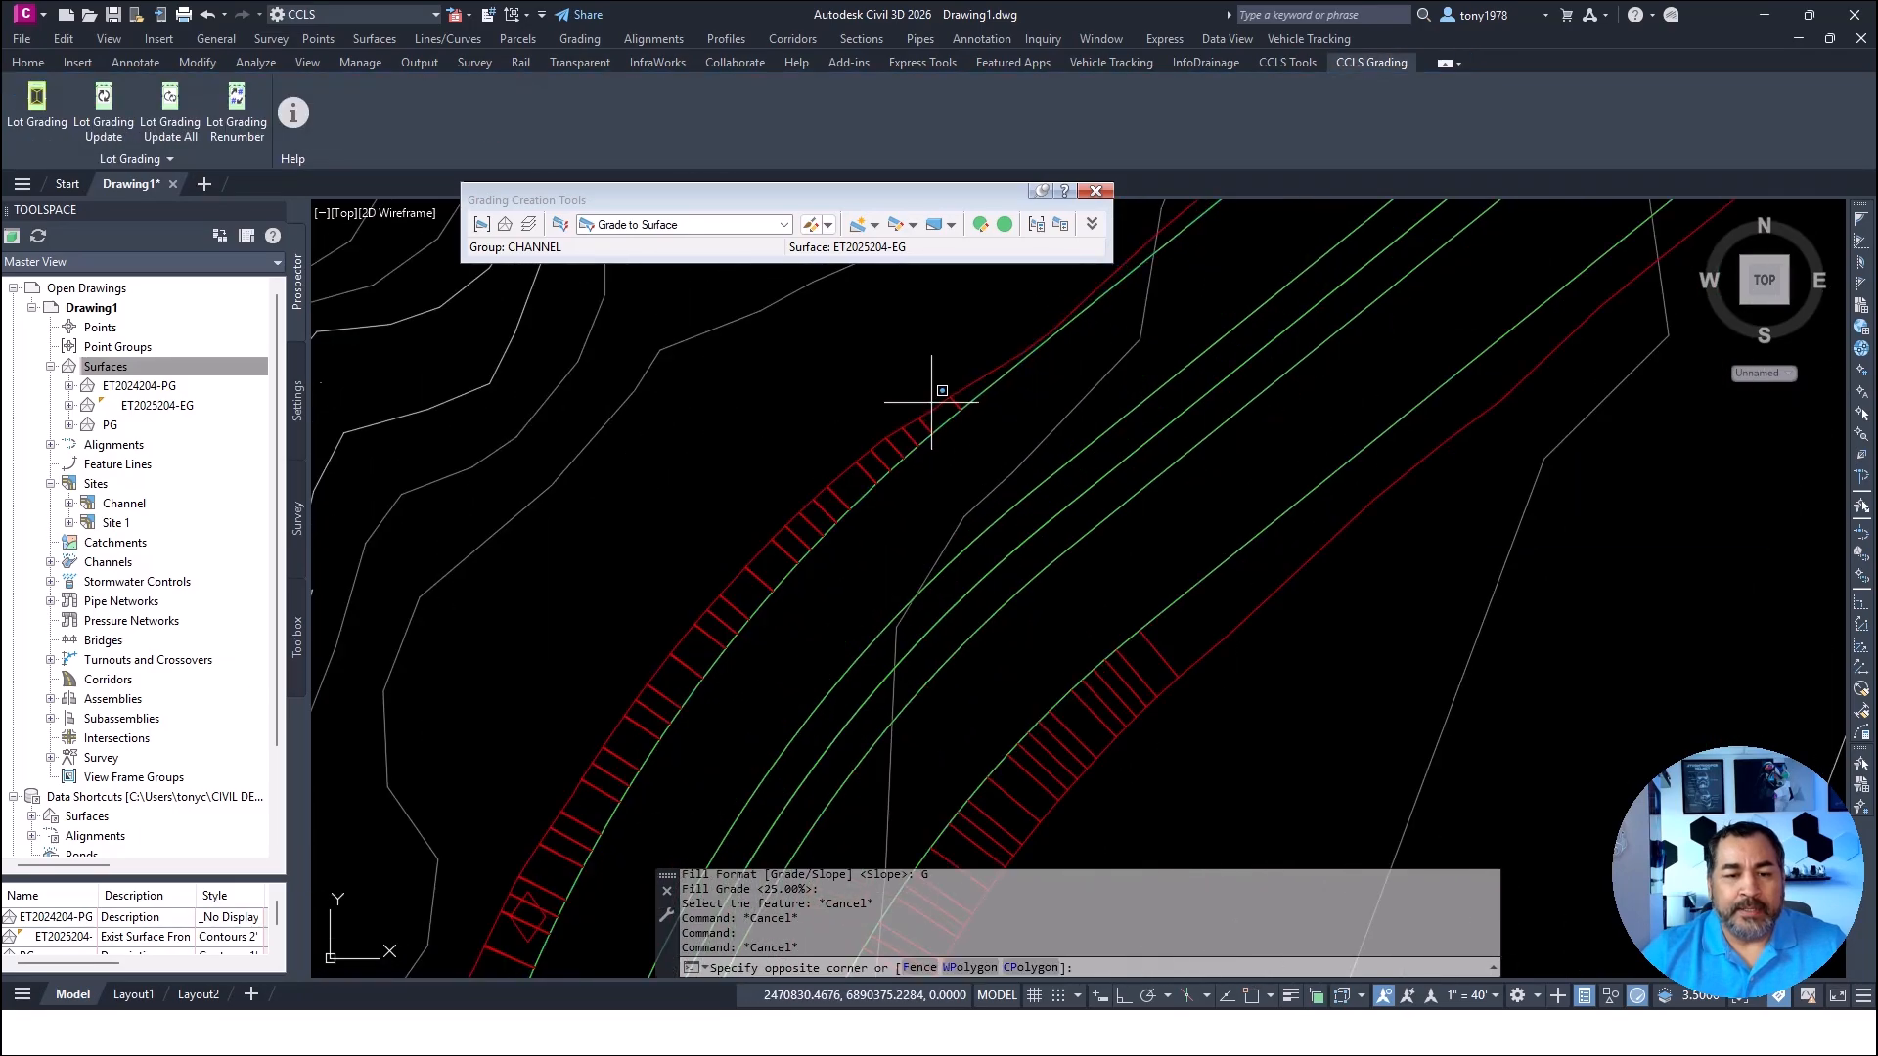
left_click(976, 396)
key("Escape")
Add both daylight lines and the four channel edge feature lines, leaving out the centerline, to surface PG as Standard breaklines
left_click(975, 391)
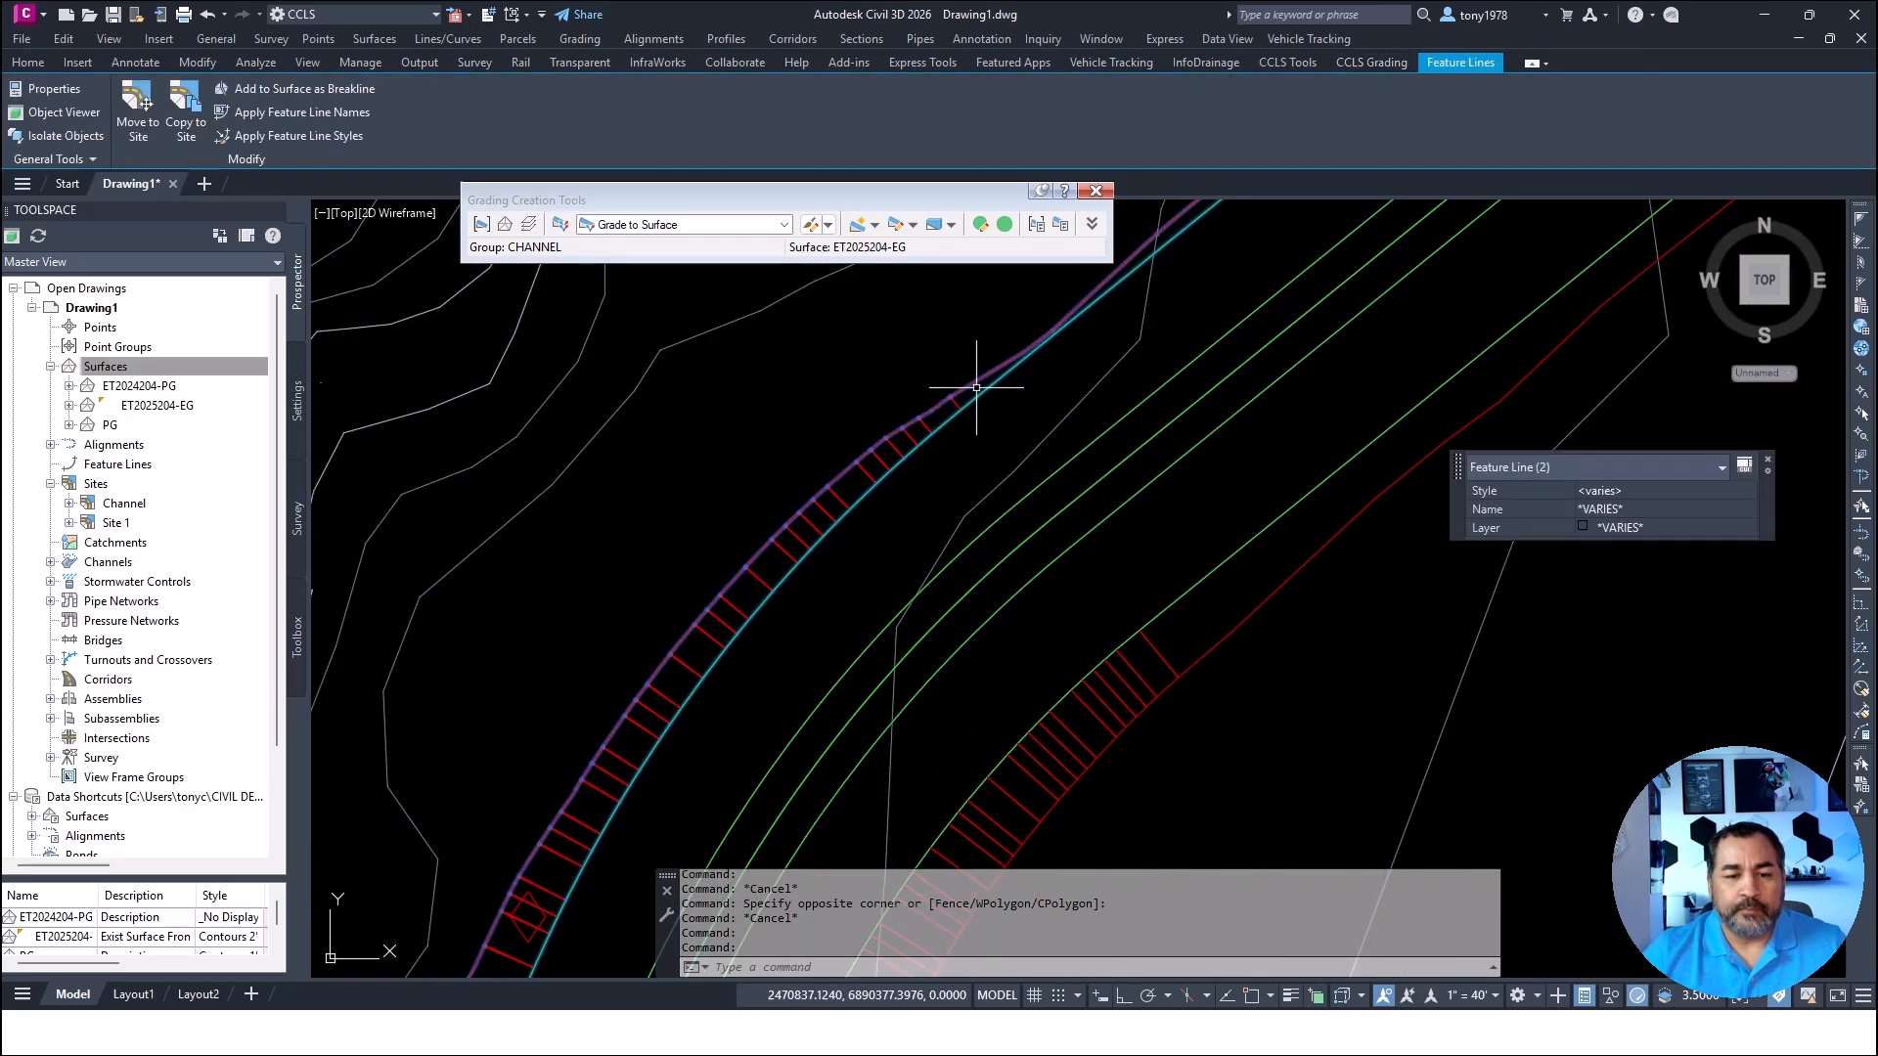
left_click(1049, 492)
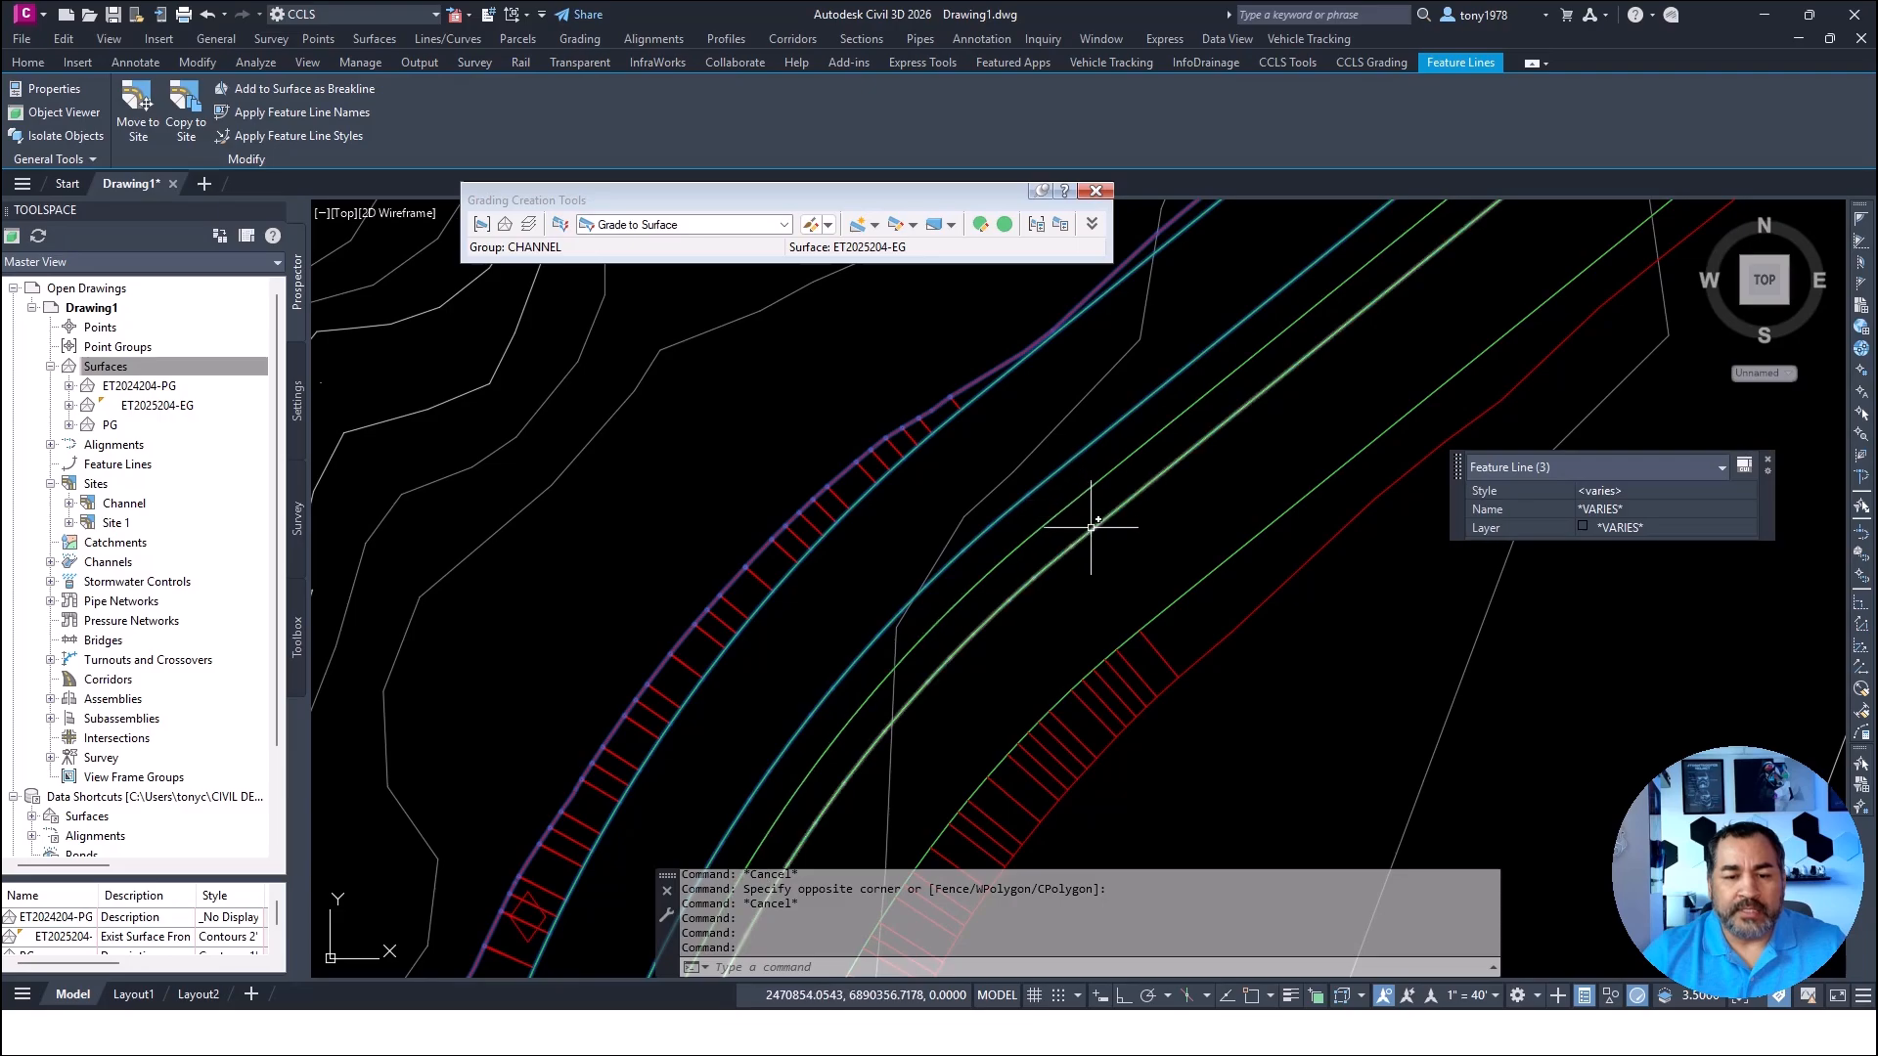
left_click(1100, 531)
left_click(1211, 564)
left_click(1249, 617)
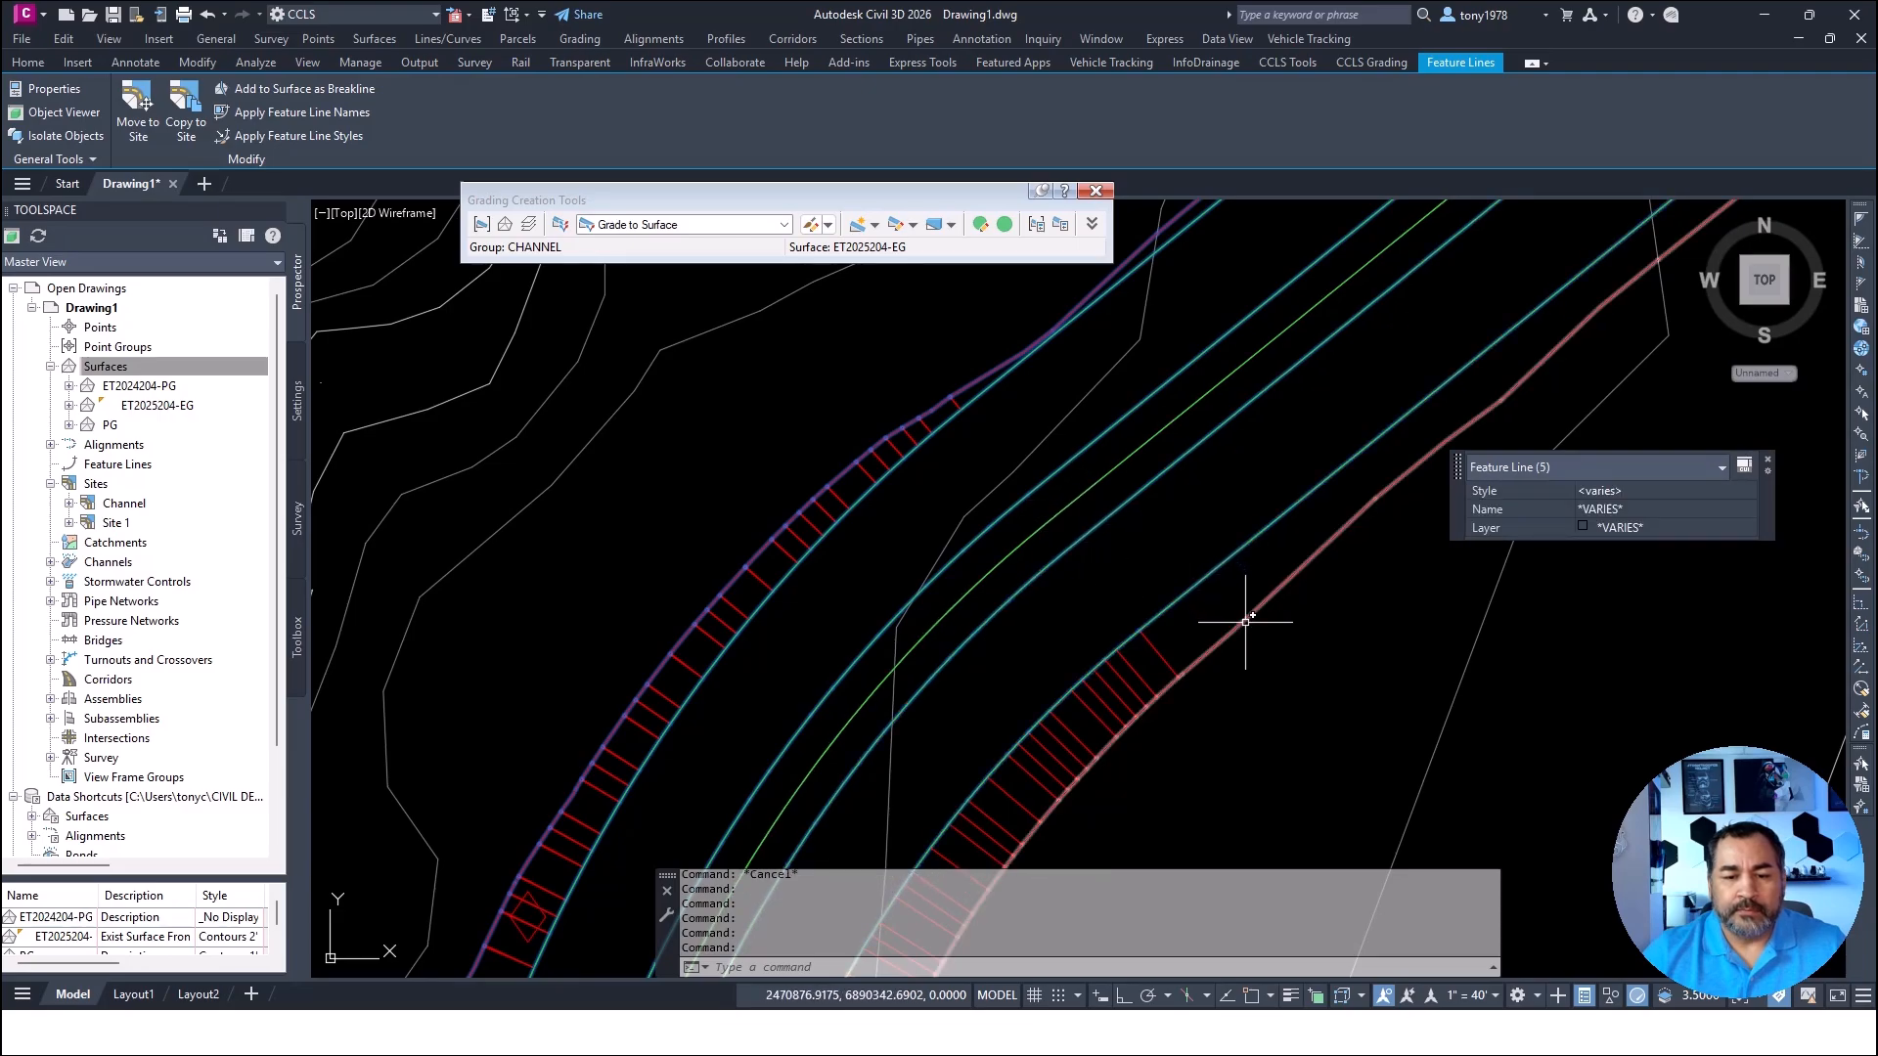
left_click(352, 99)
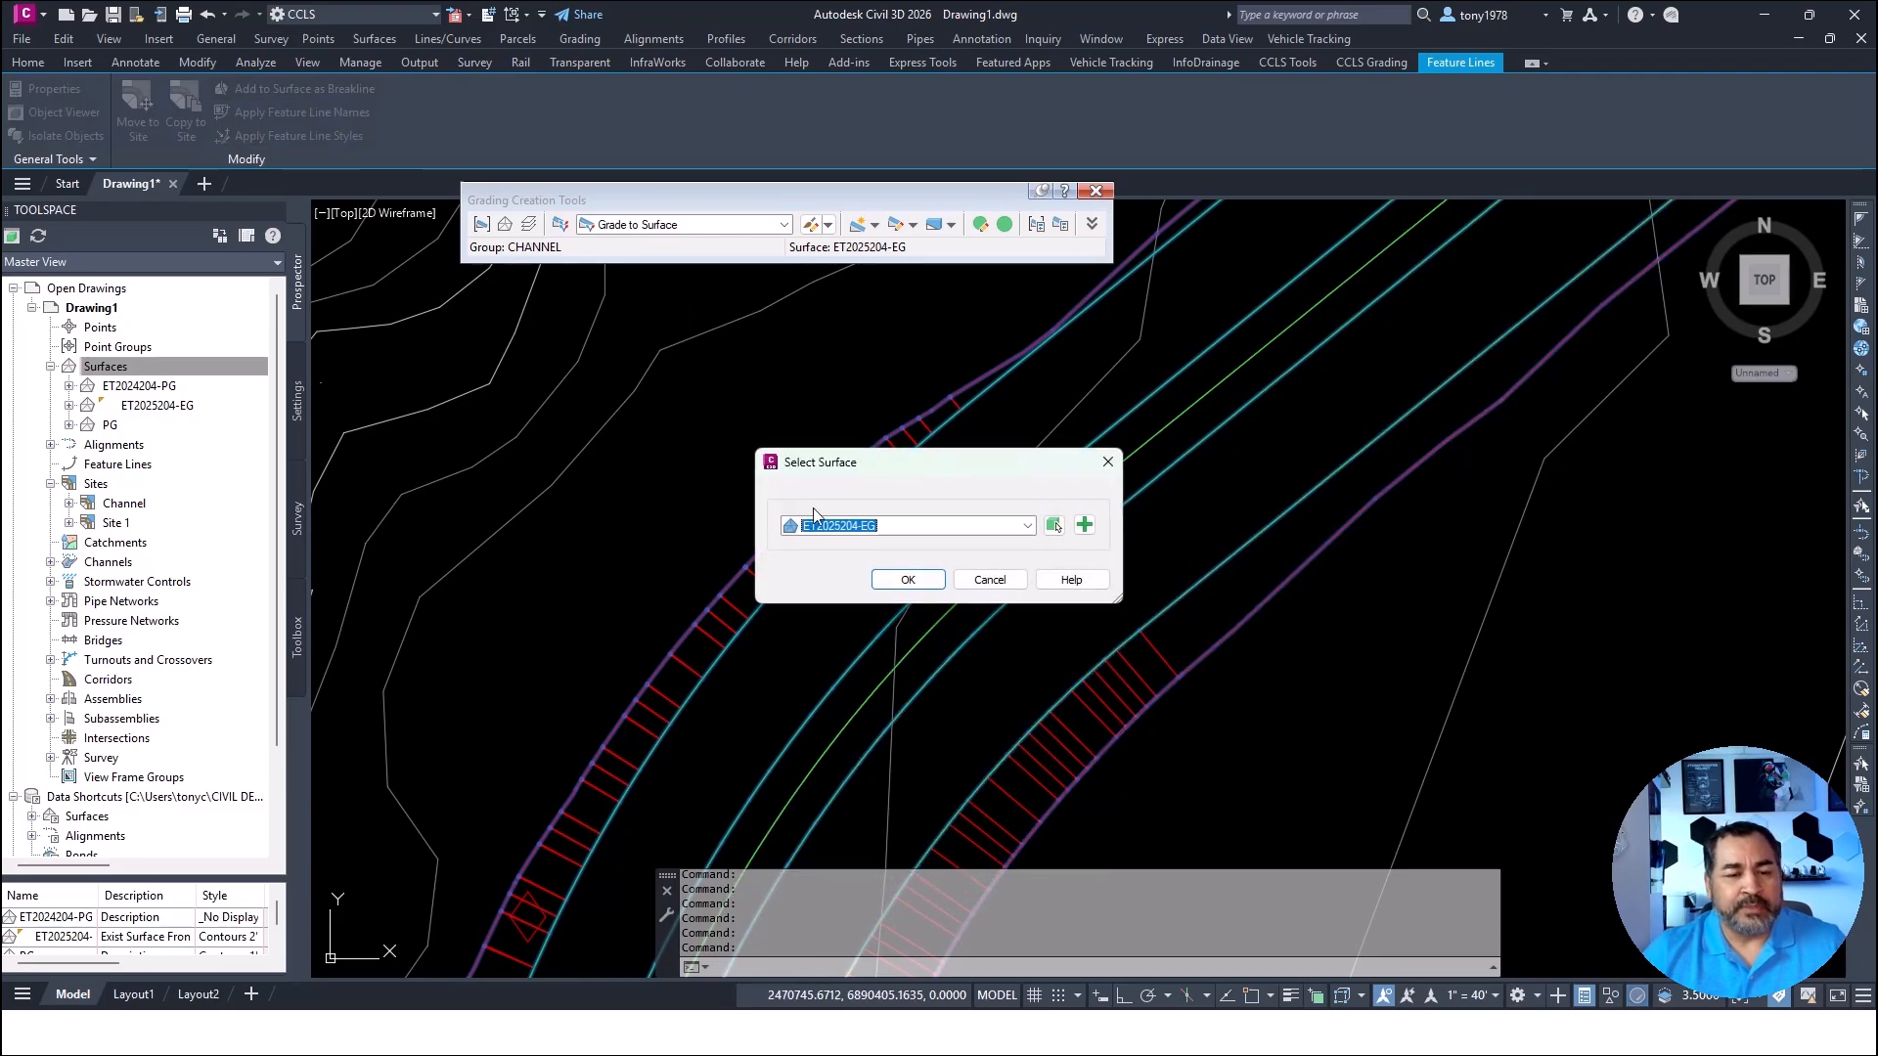
left_click(861, 525)
left_click(830, 576)
left_click(901, 579)
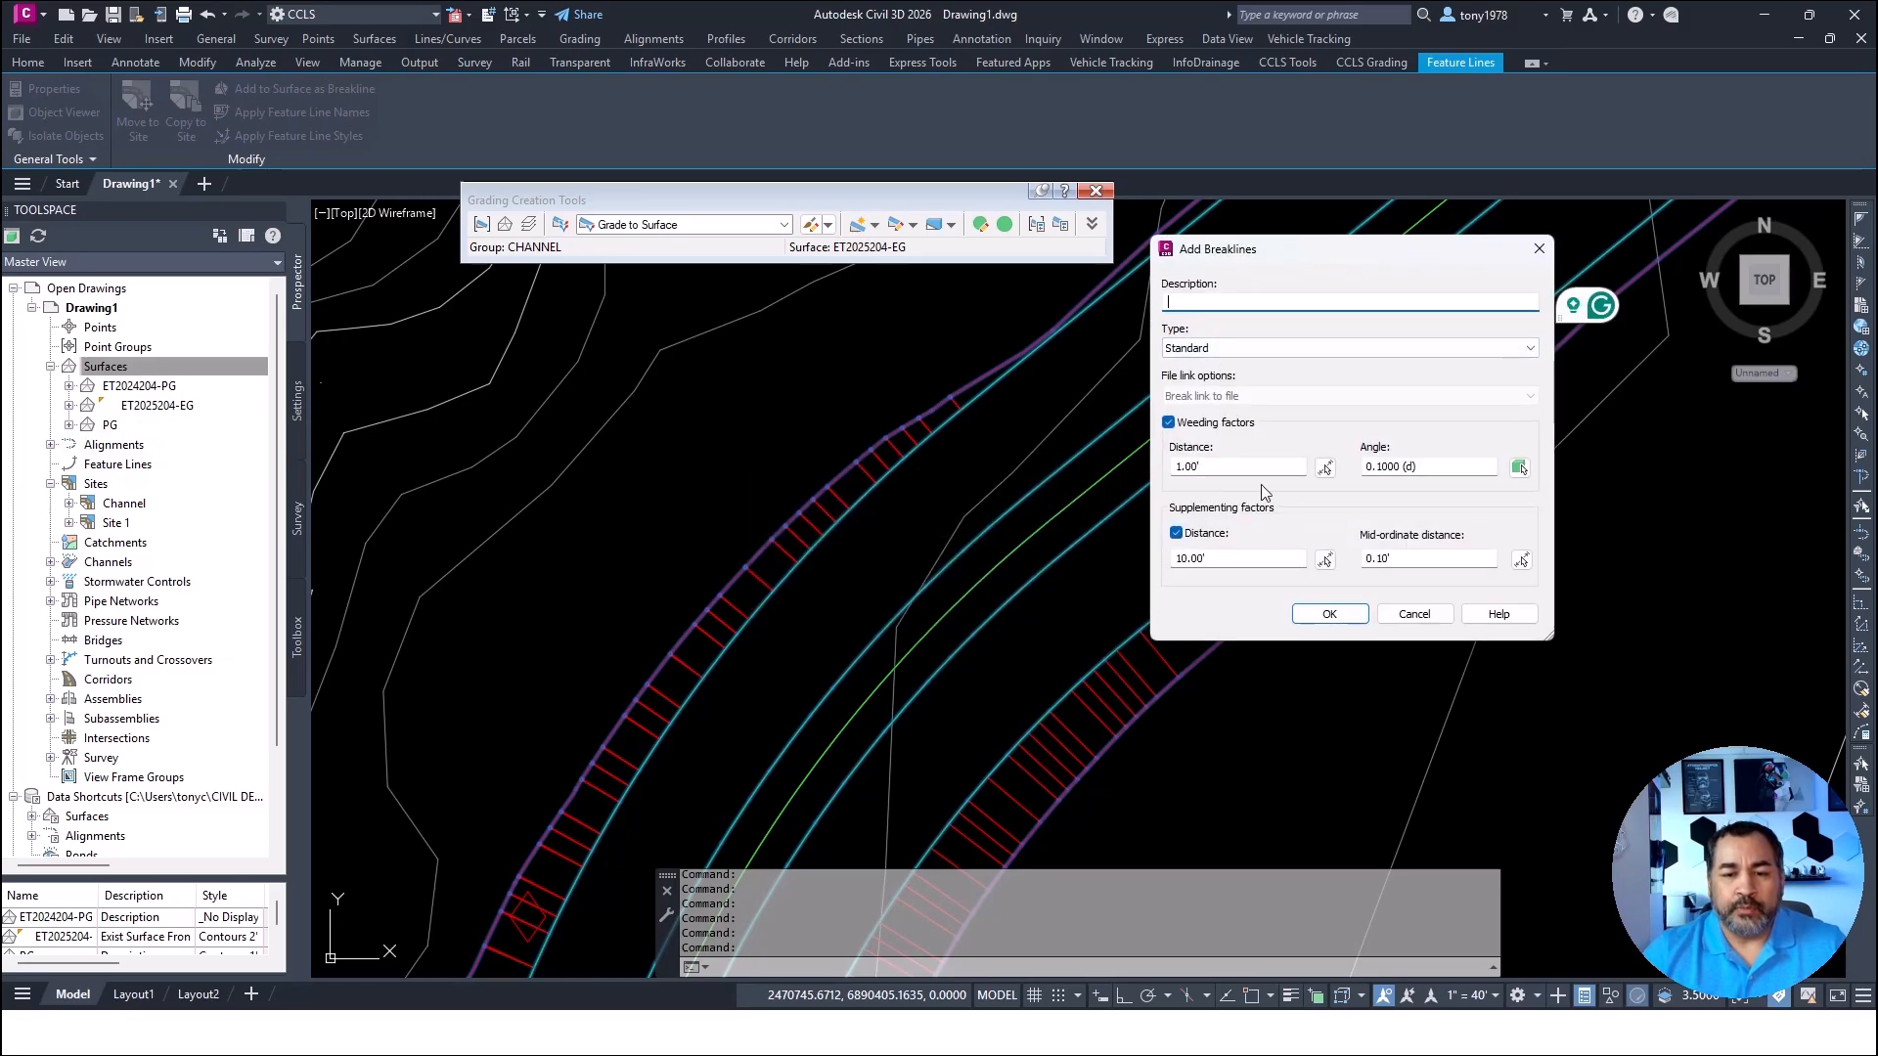
left_click(1330, 613)
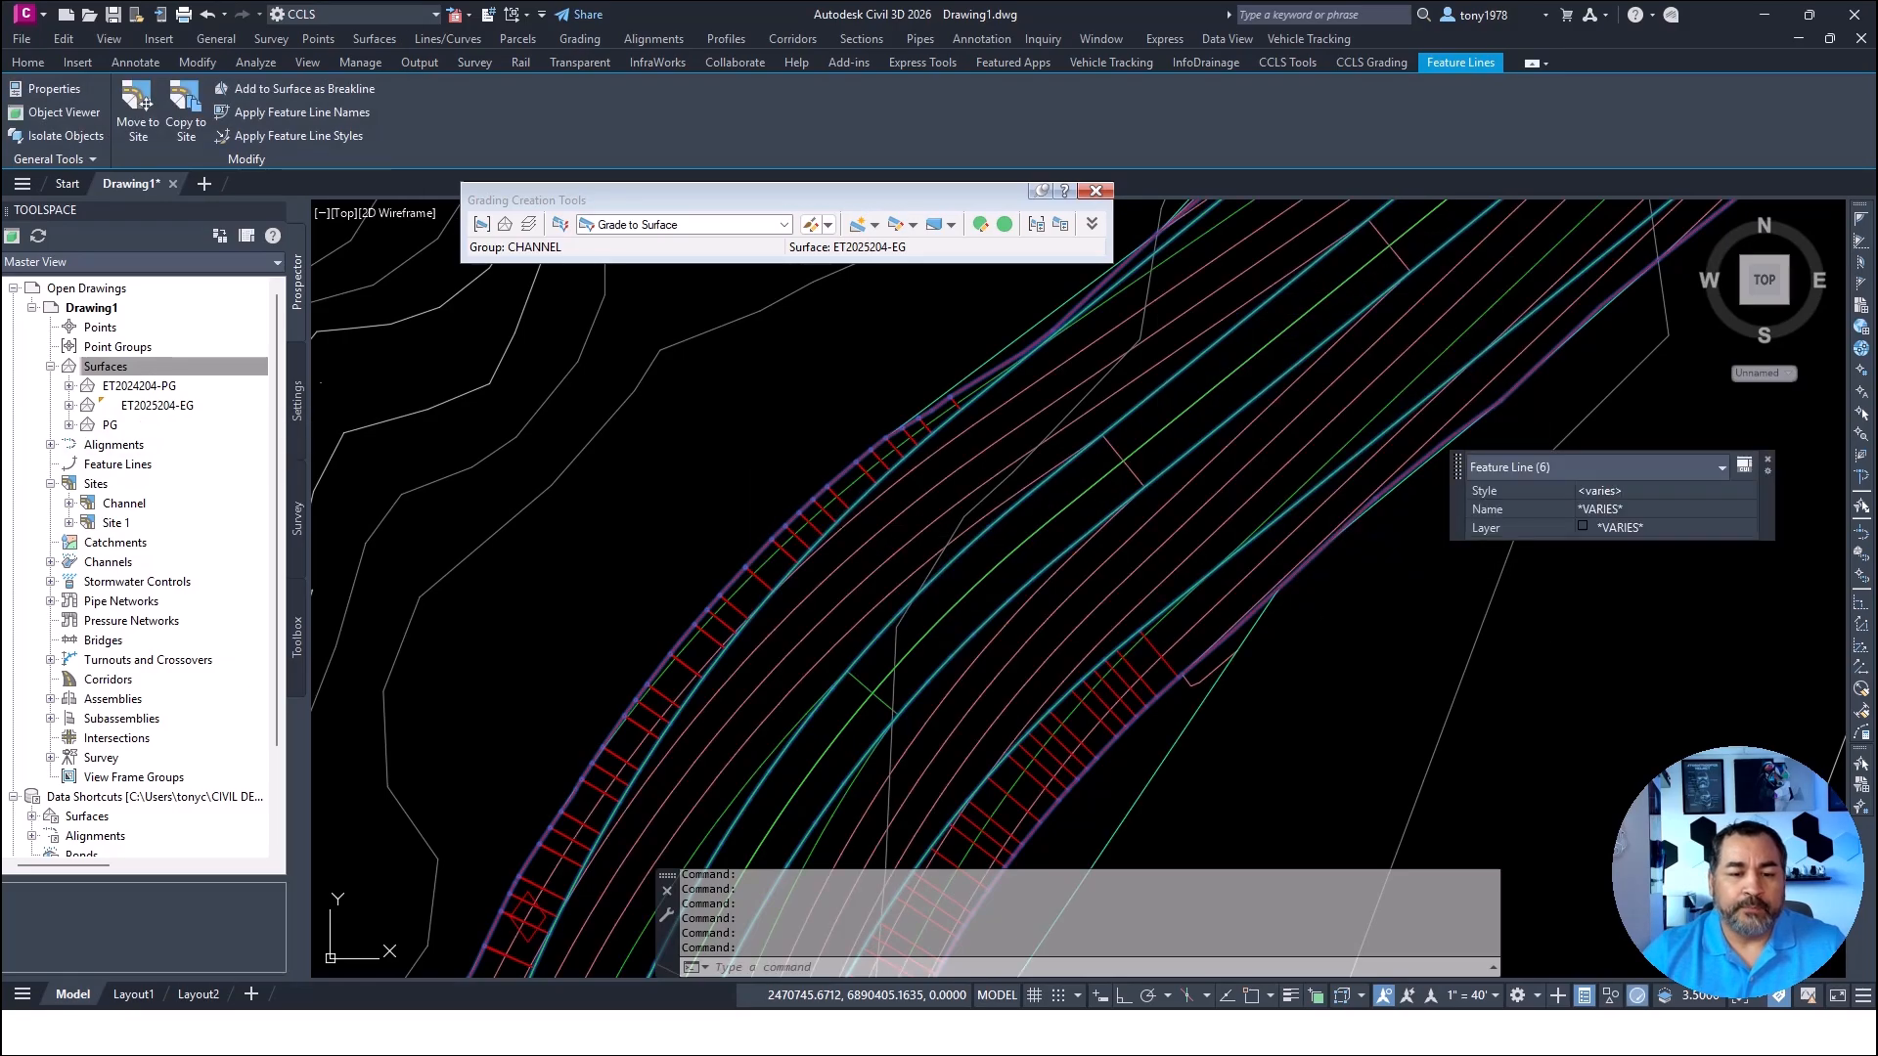
Clear the feature line selection and close the Grading Creation Tools
key("Escape")
scroll(1081, 553, "down", 5)
middle_click_drag(1086, 558, 954, 593)
key("Escape")
key("Escape")
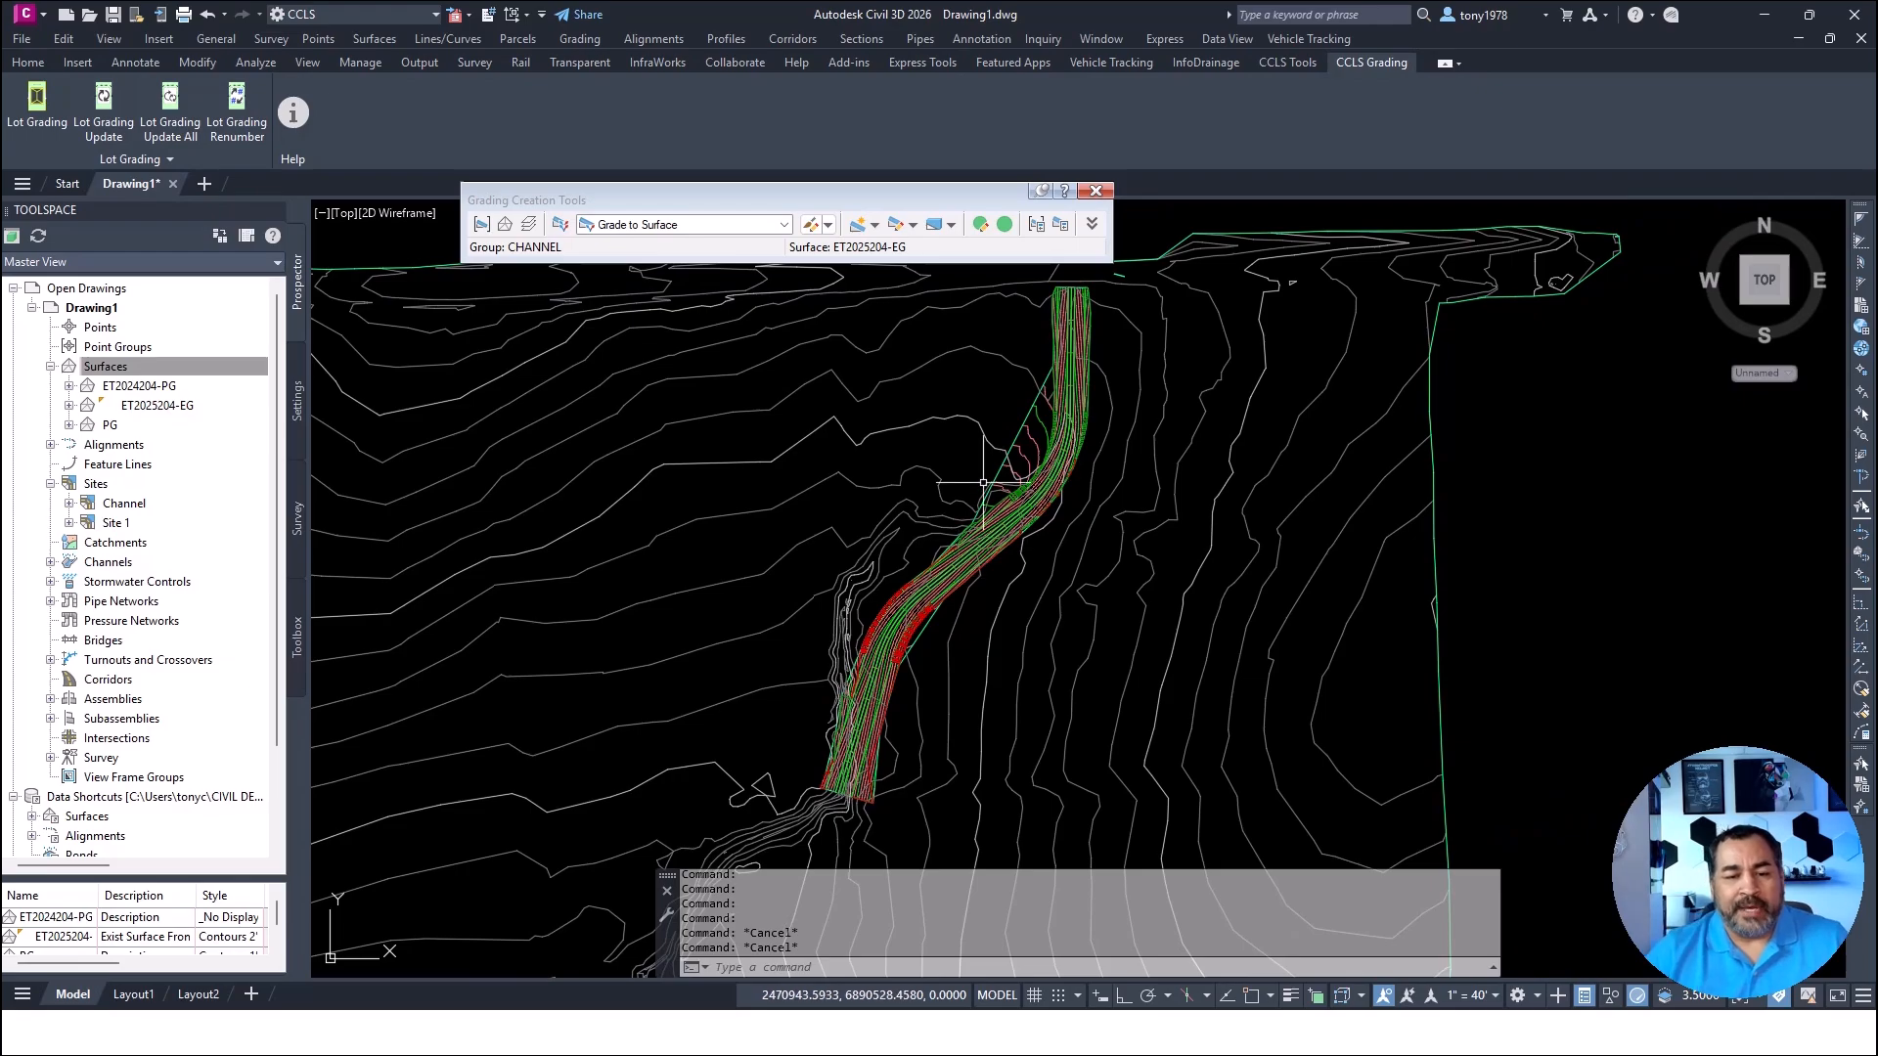
left_click(1094, 192)
scroll(1017, 484, "up", 6)
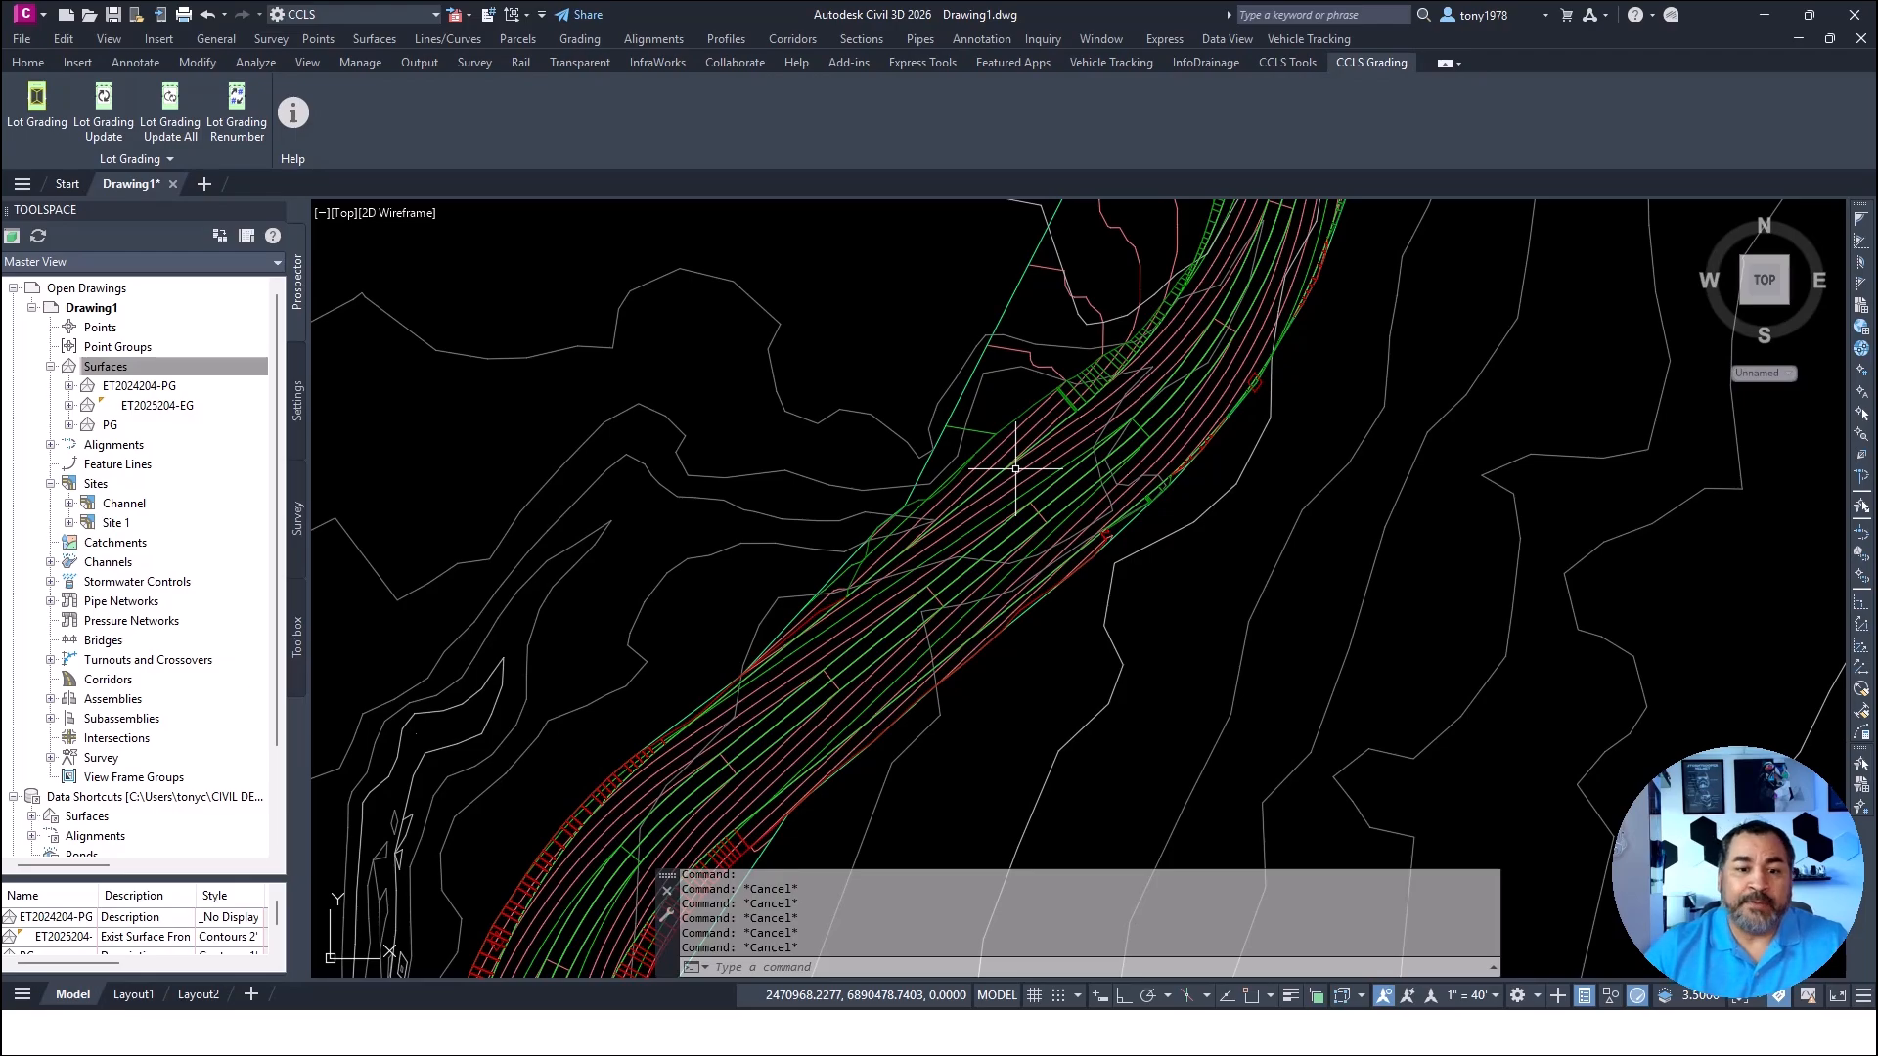
scroll(956, 570, "up", 4)
Send the channel's centerline feature line to the back of the display order
left_click(950, 563)
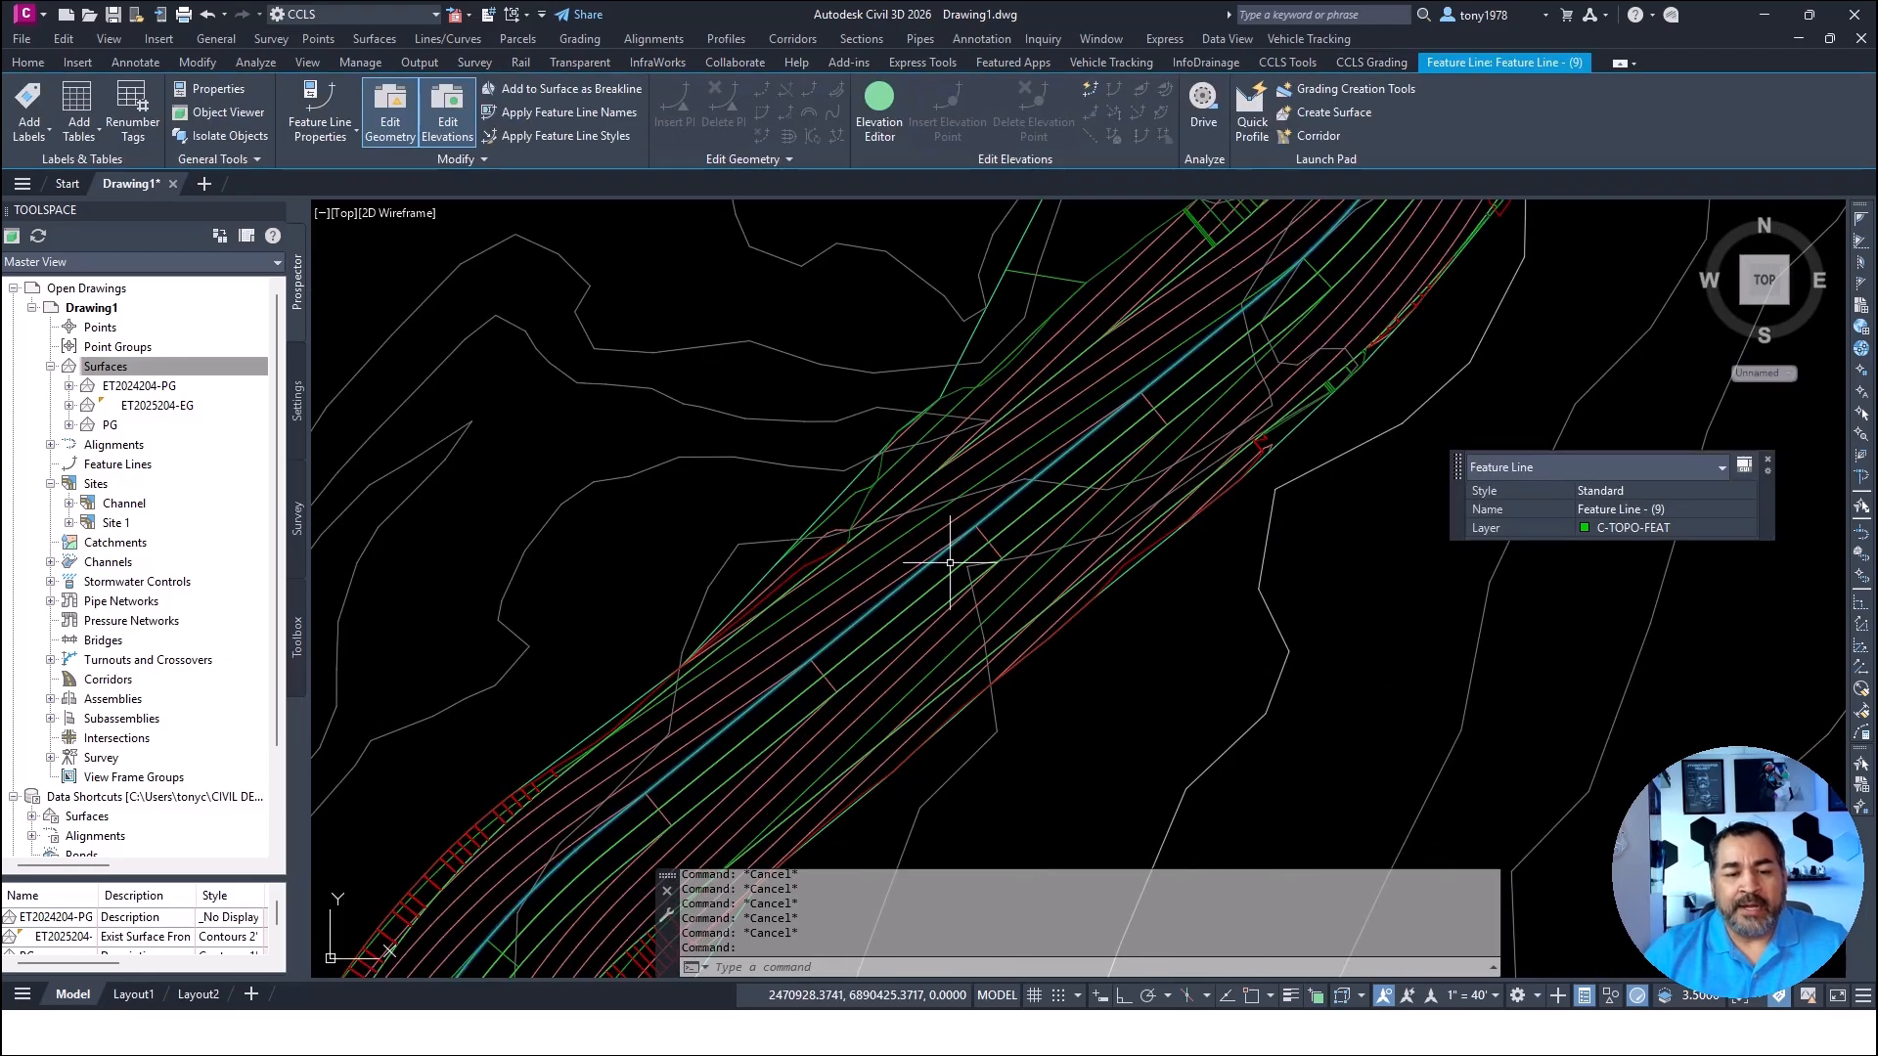
key("Escape")
left_click(929, 583)
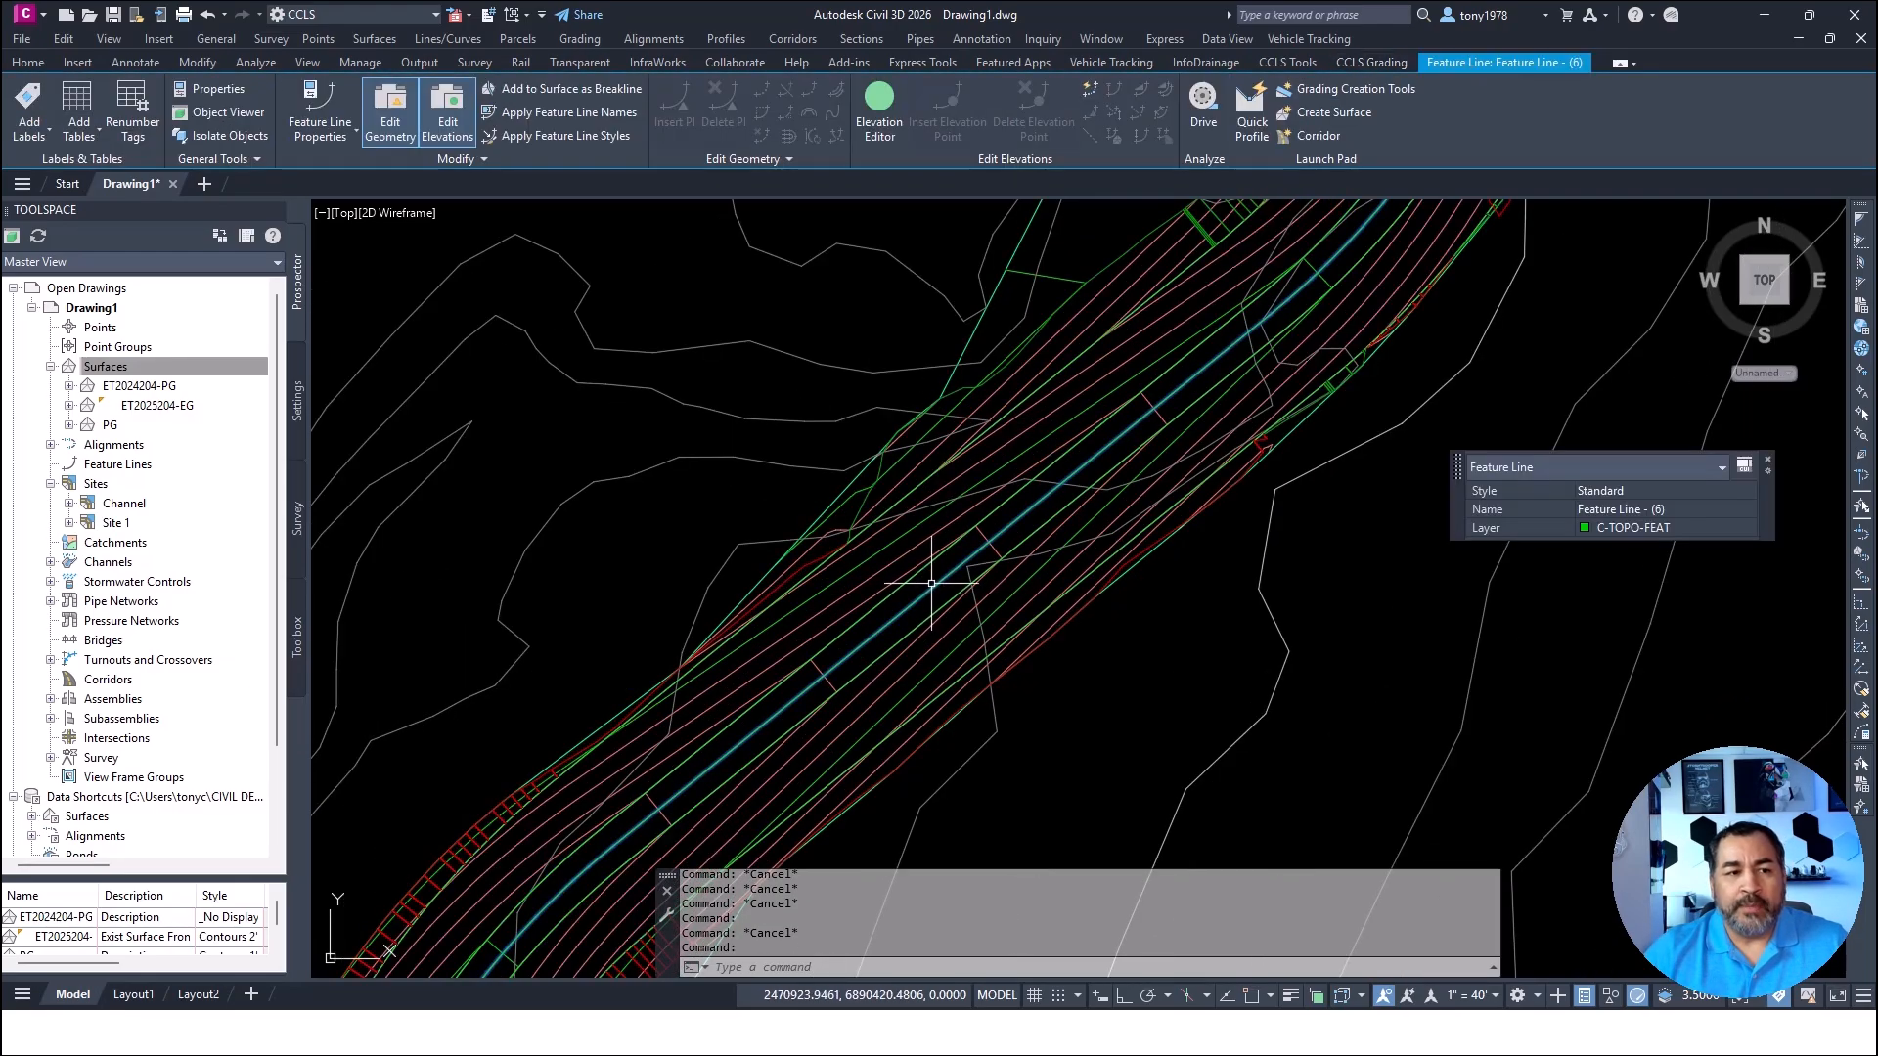
right_click(936, 583)
mouse_move(1125, 497)
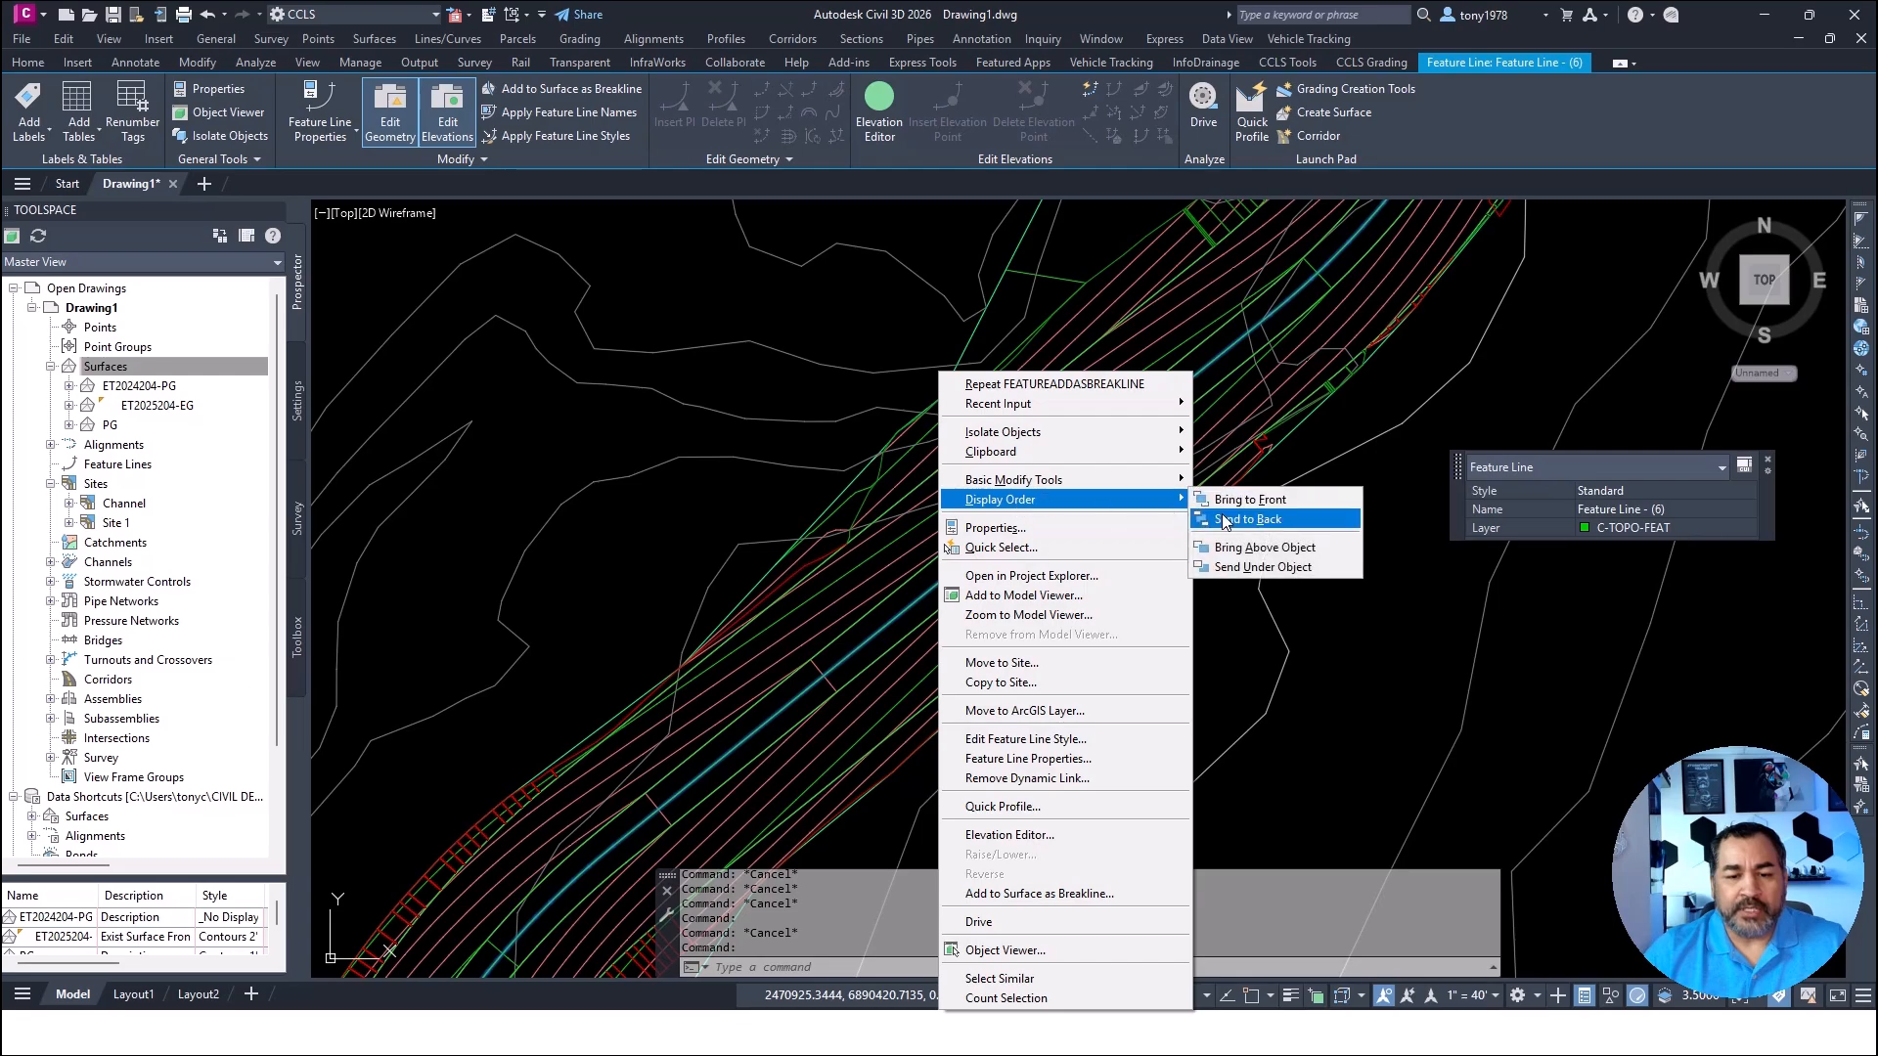
left_click(1262, 516)
Edit the channel's section properties, setting the trapezoidal section's bottom width to 12'
left_click(914, 592)
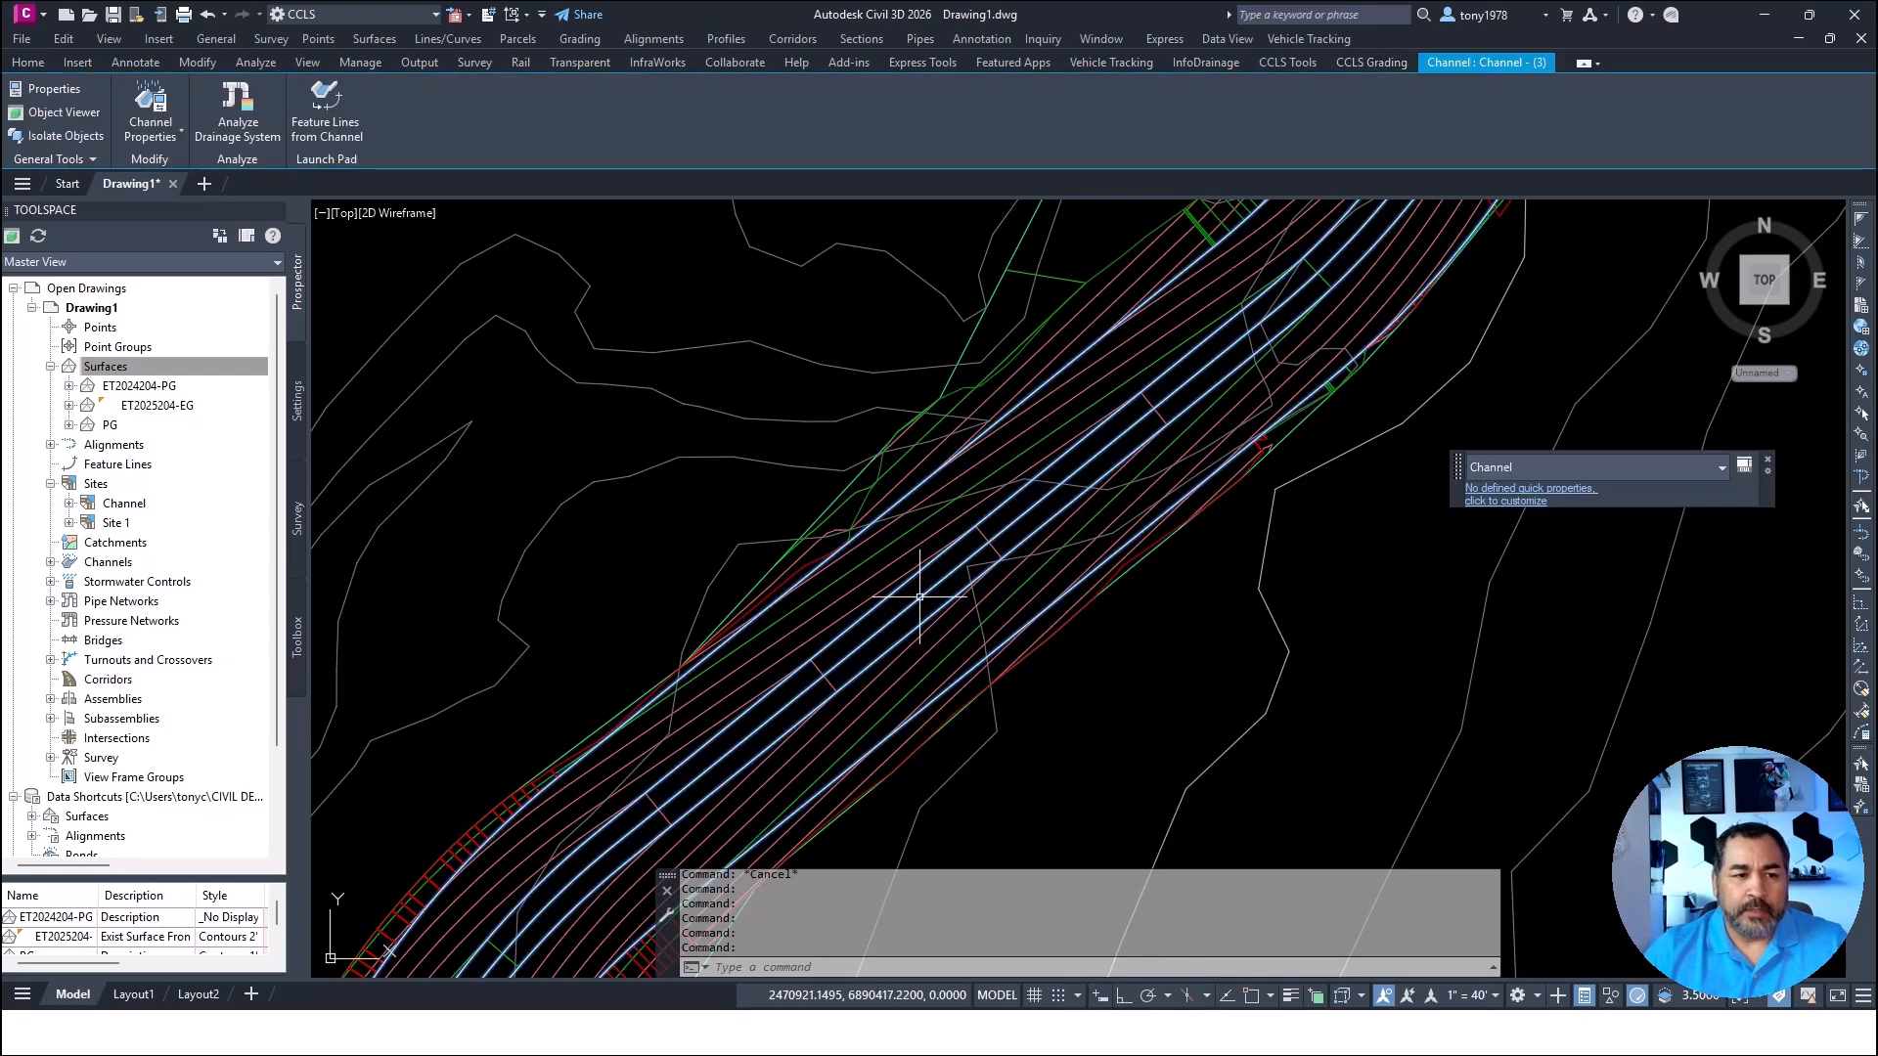
left_click(166, 138)
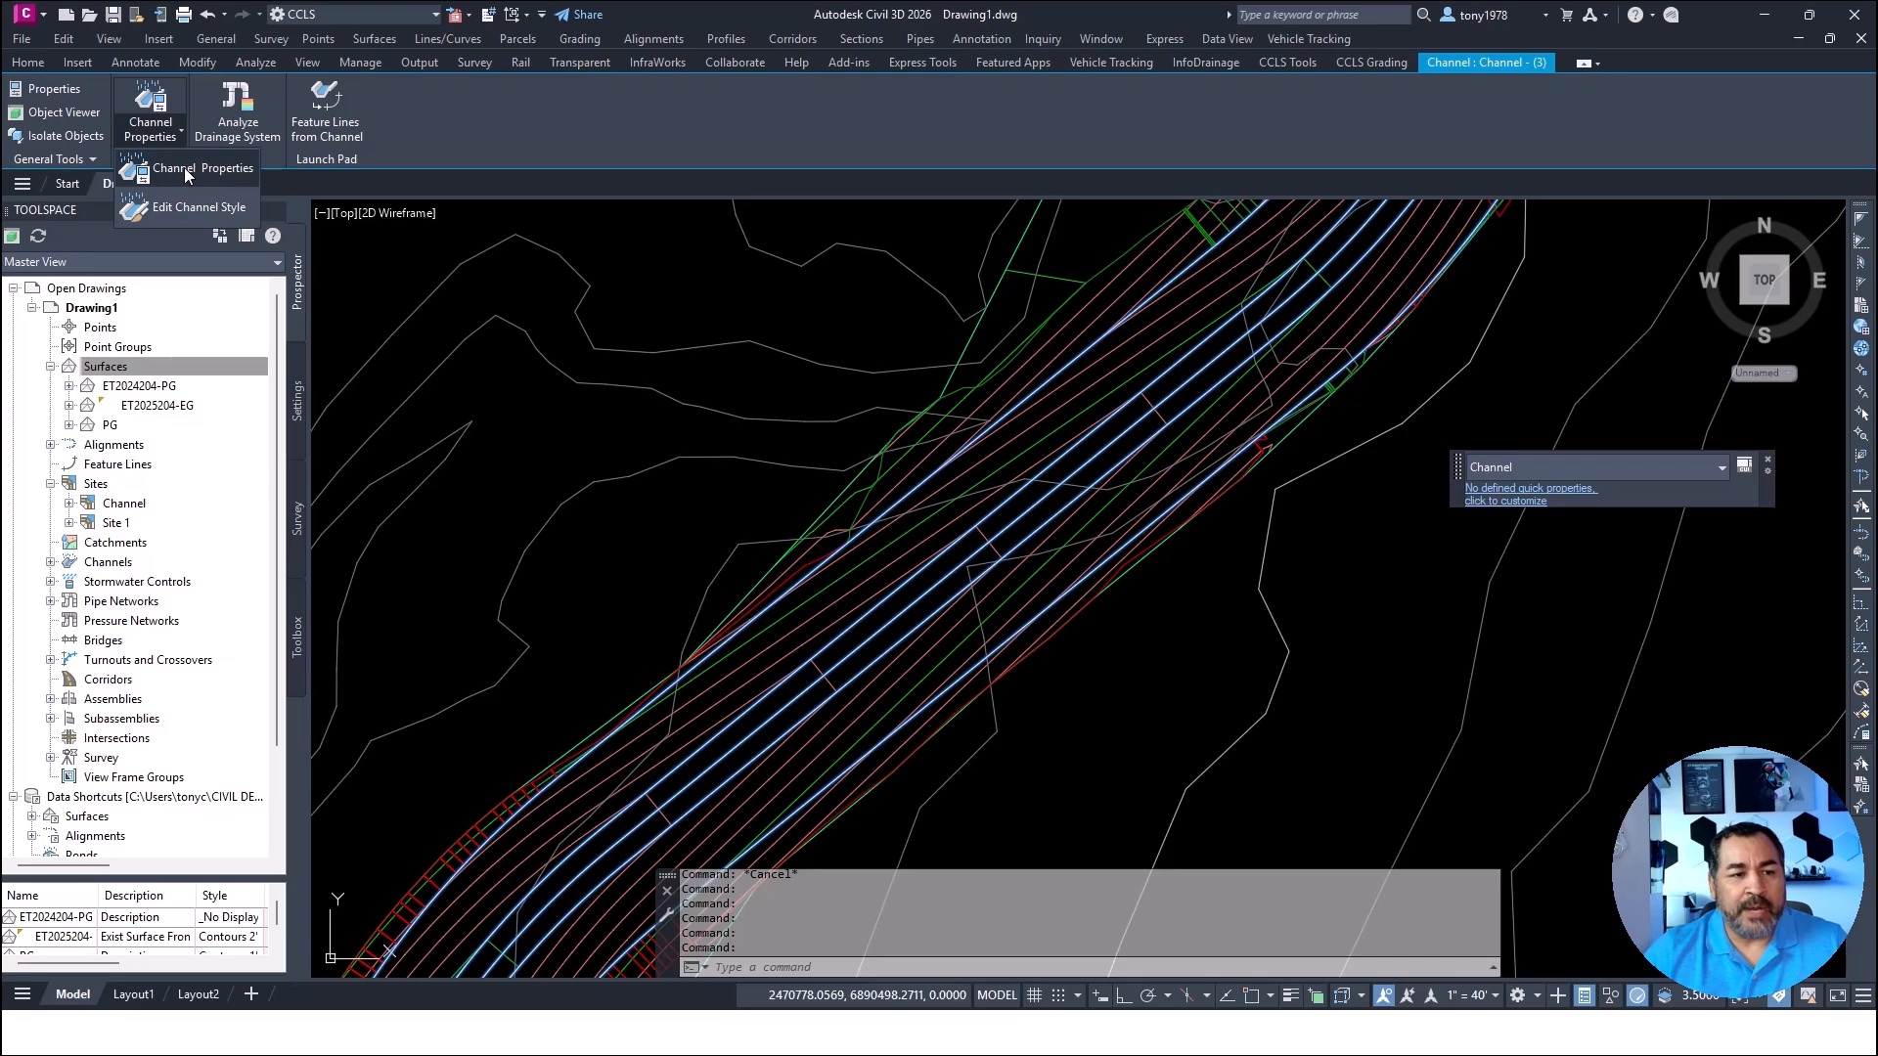
left_click(184, 168)
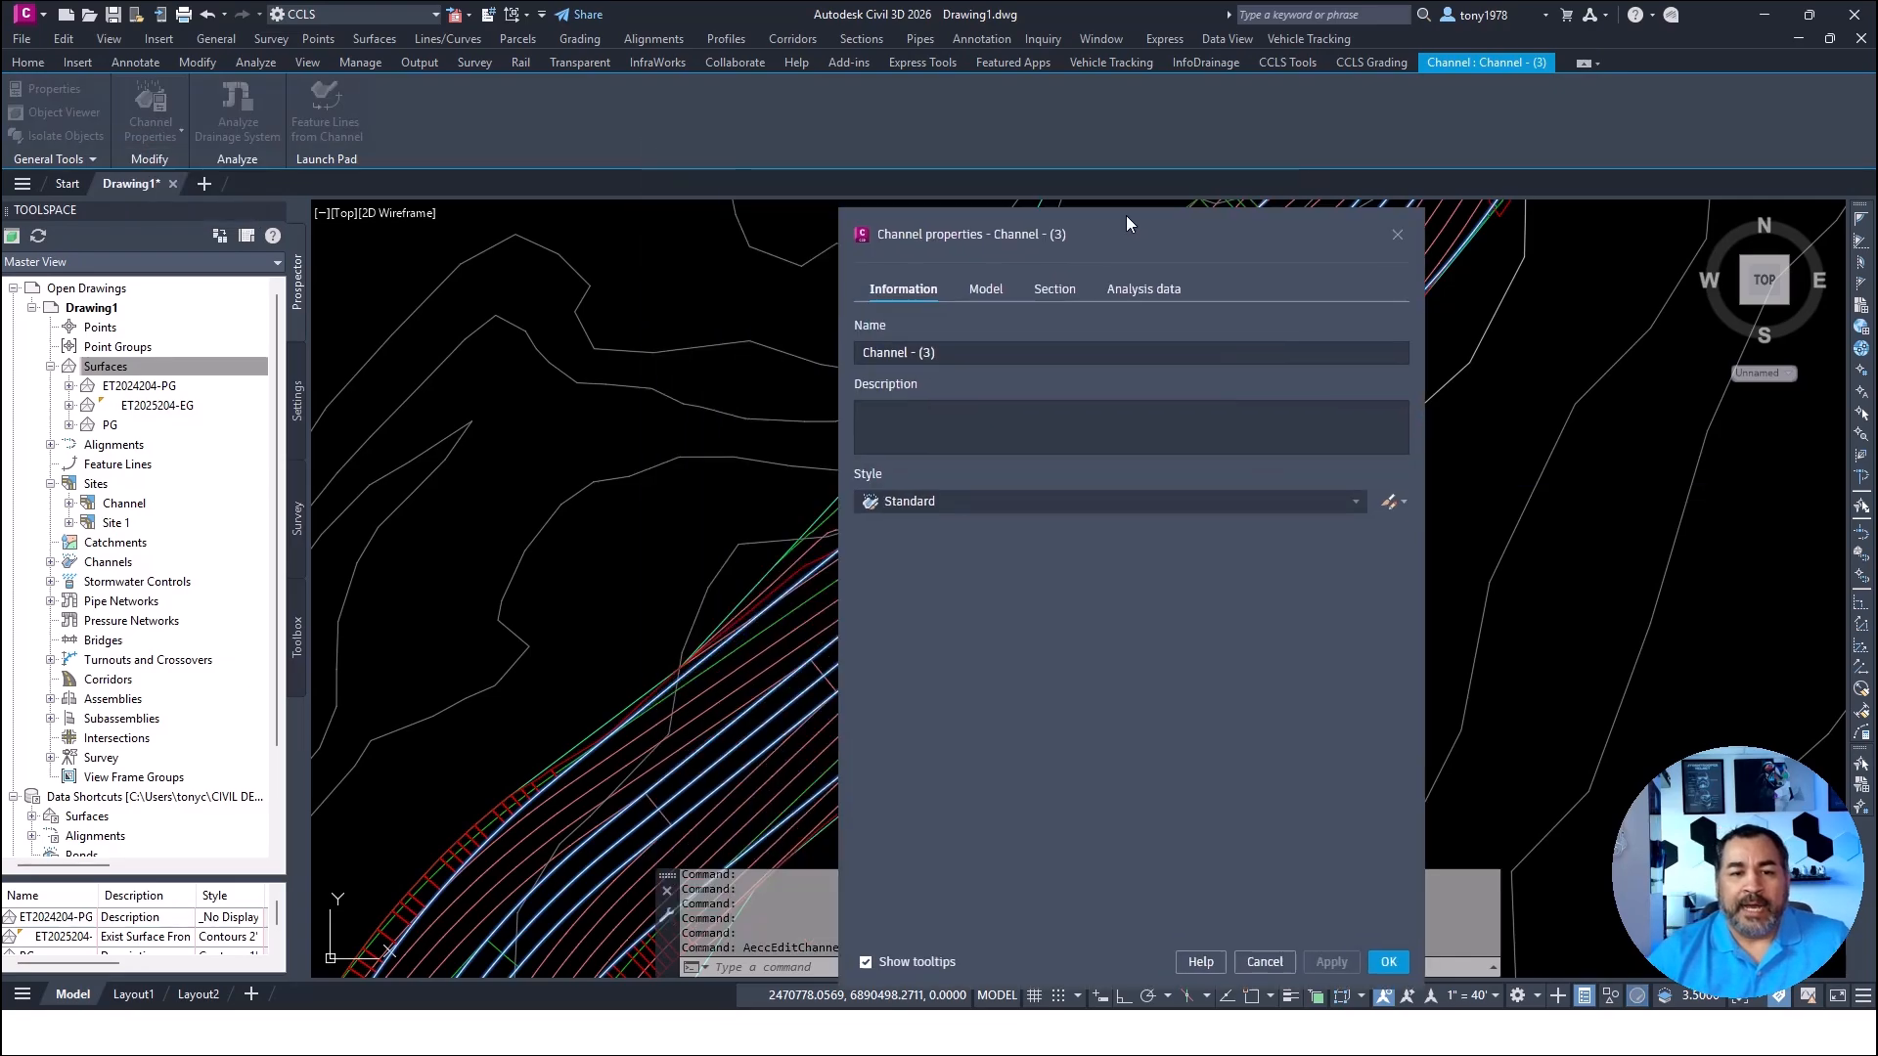
left_click_drag(1125, 223, 1471, 272)
left_click(1409, 339)
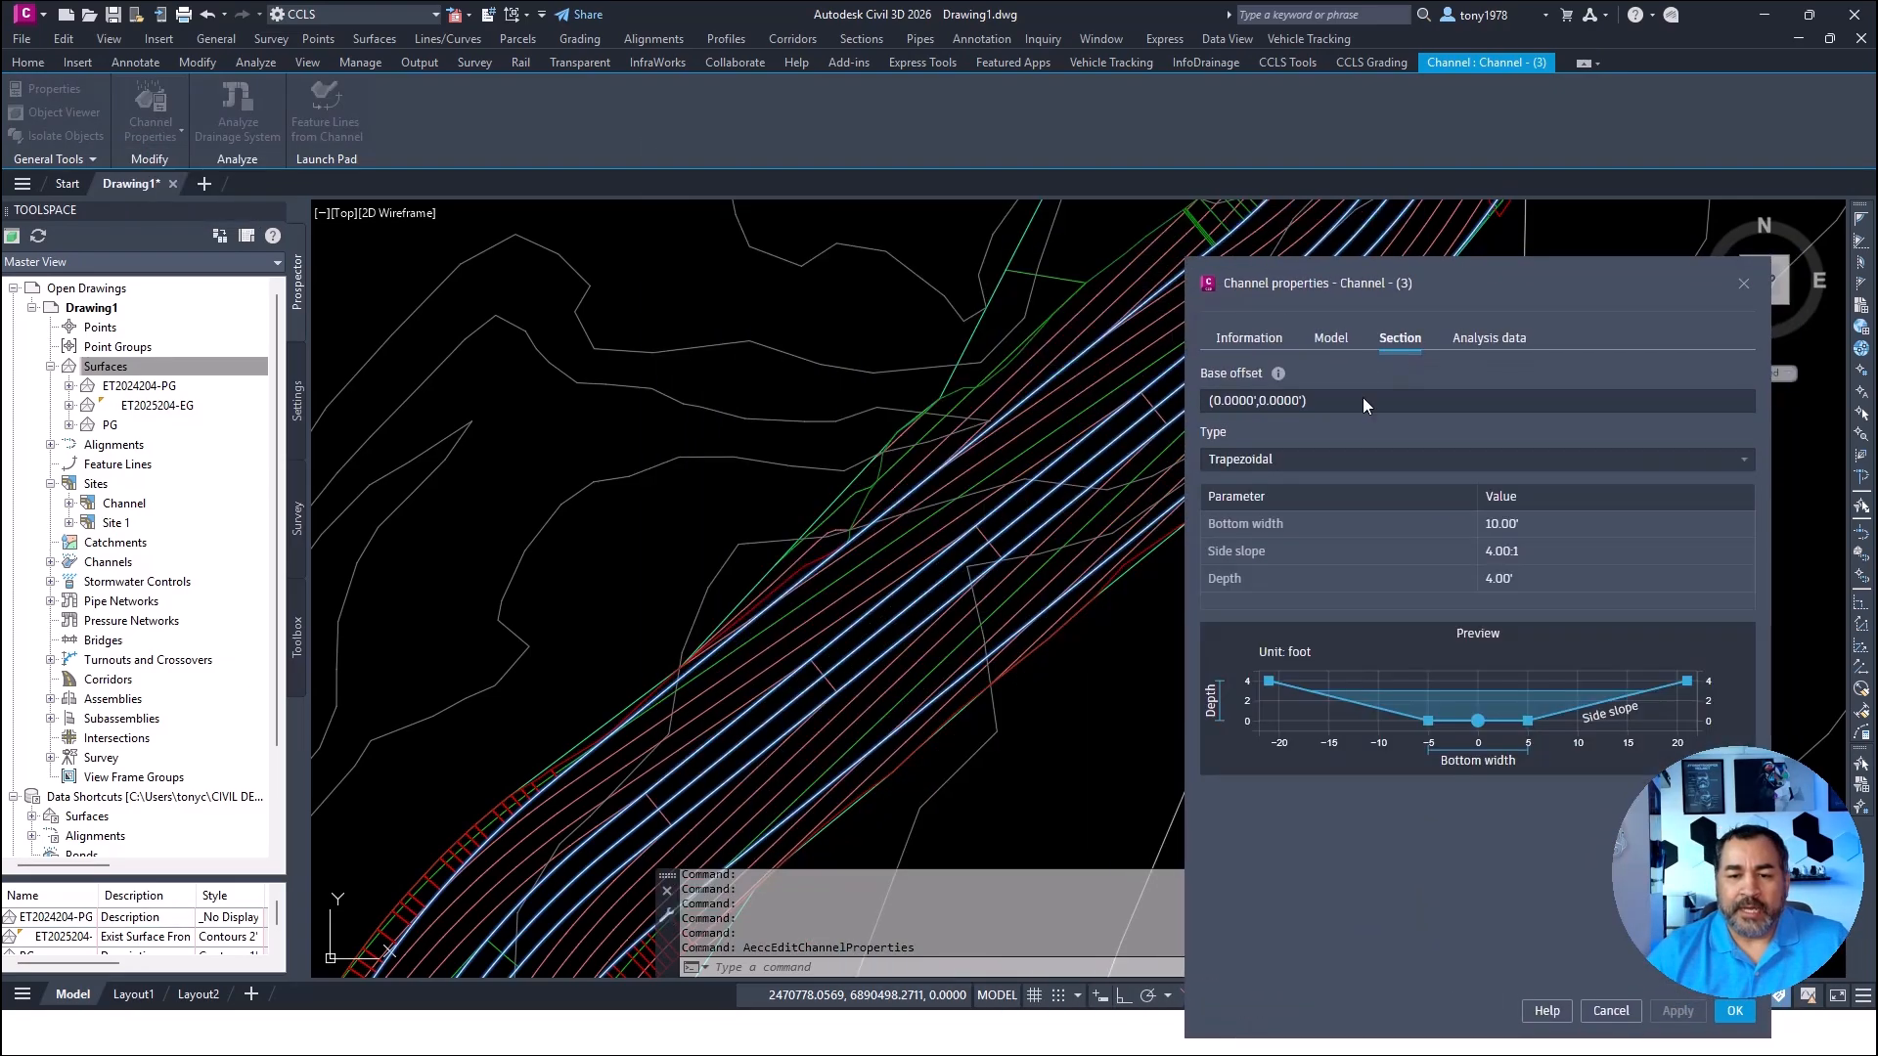
left_click(1533, 526)
type("12")
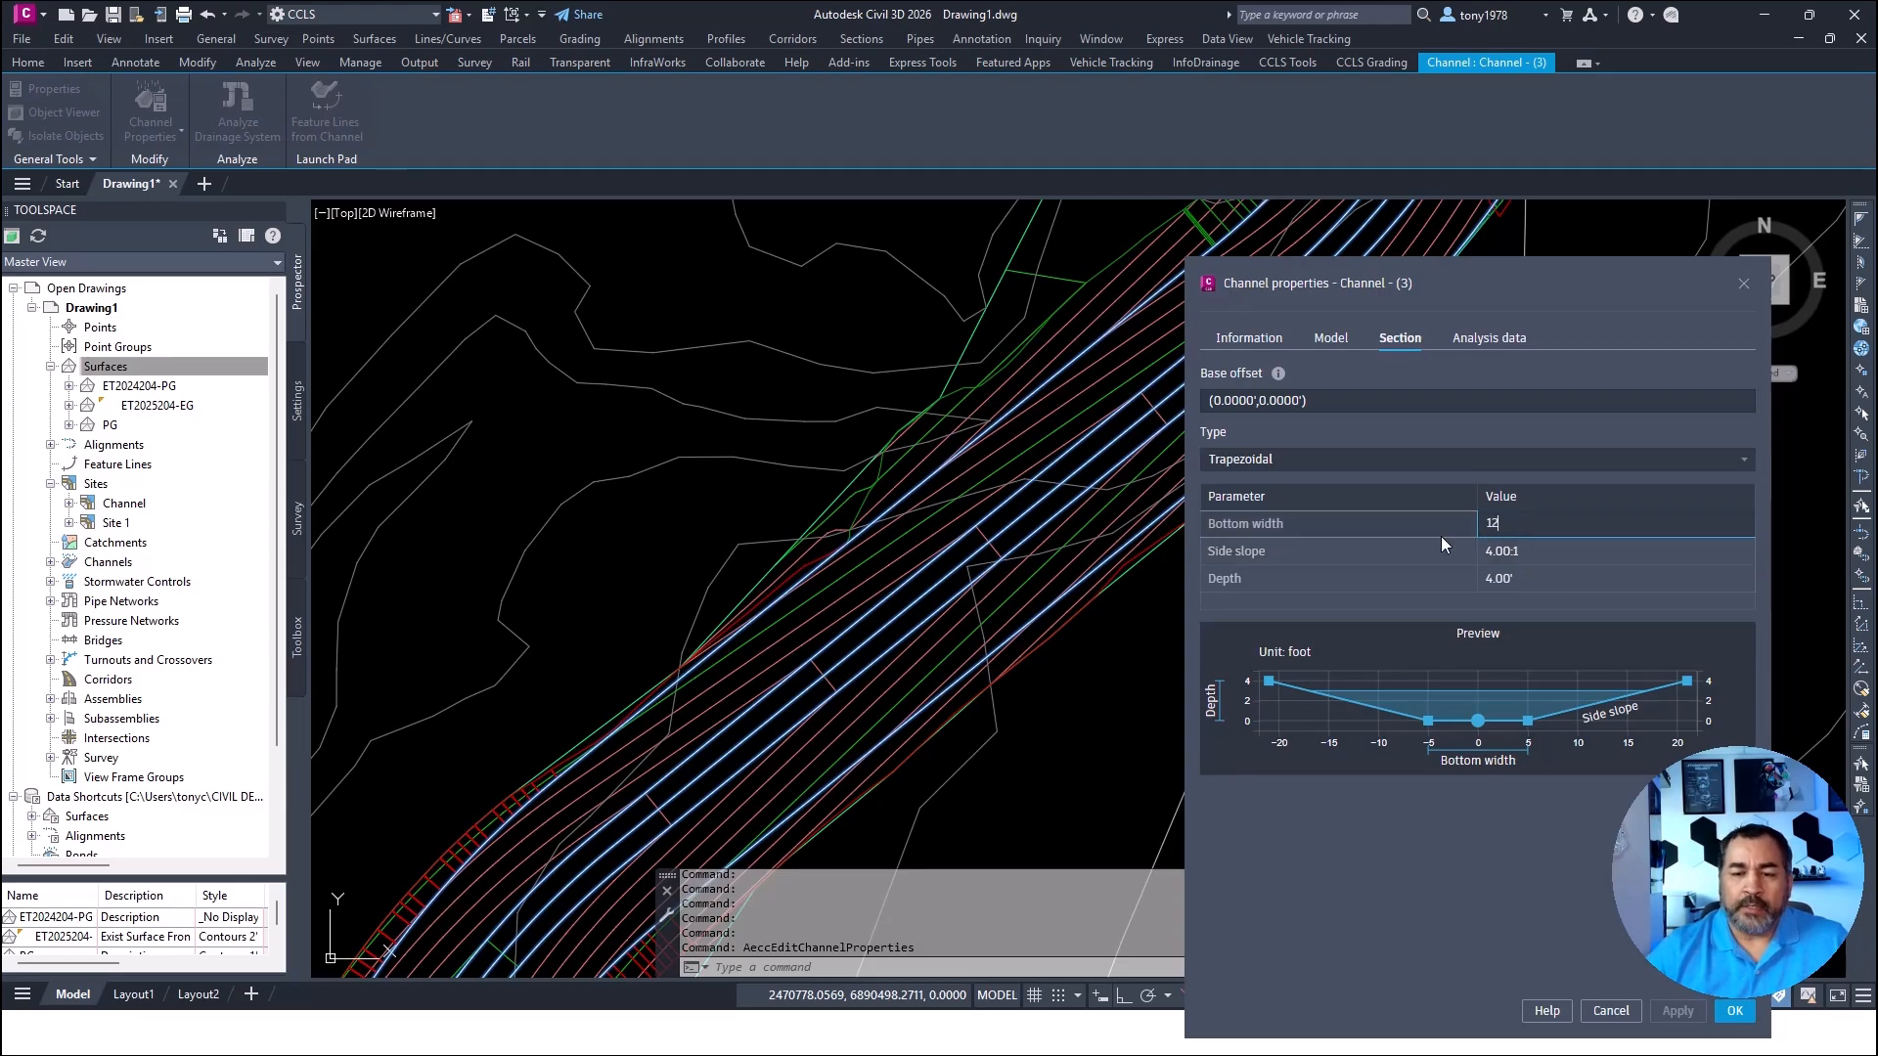
Set the channel section's side slope to 5:1 and apply the section changes to the channel
left_click(1488, 554)
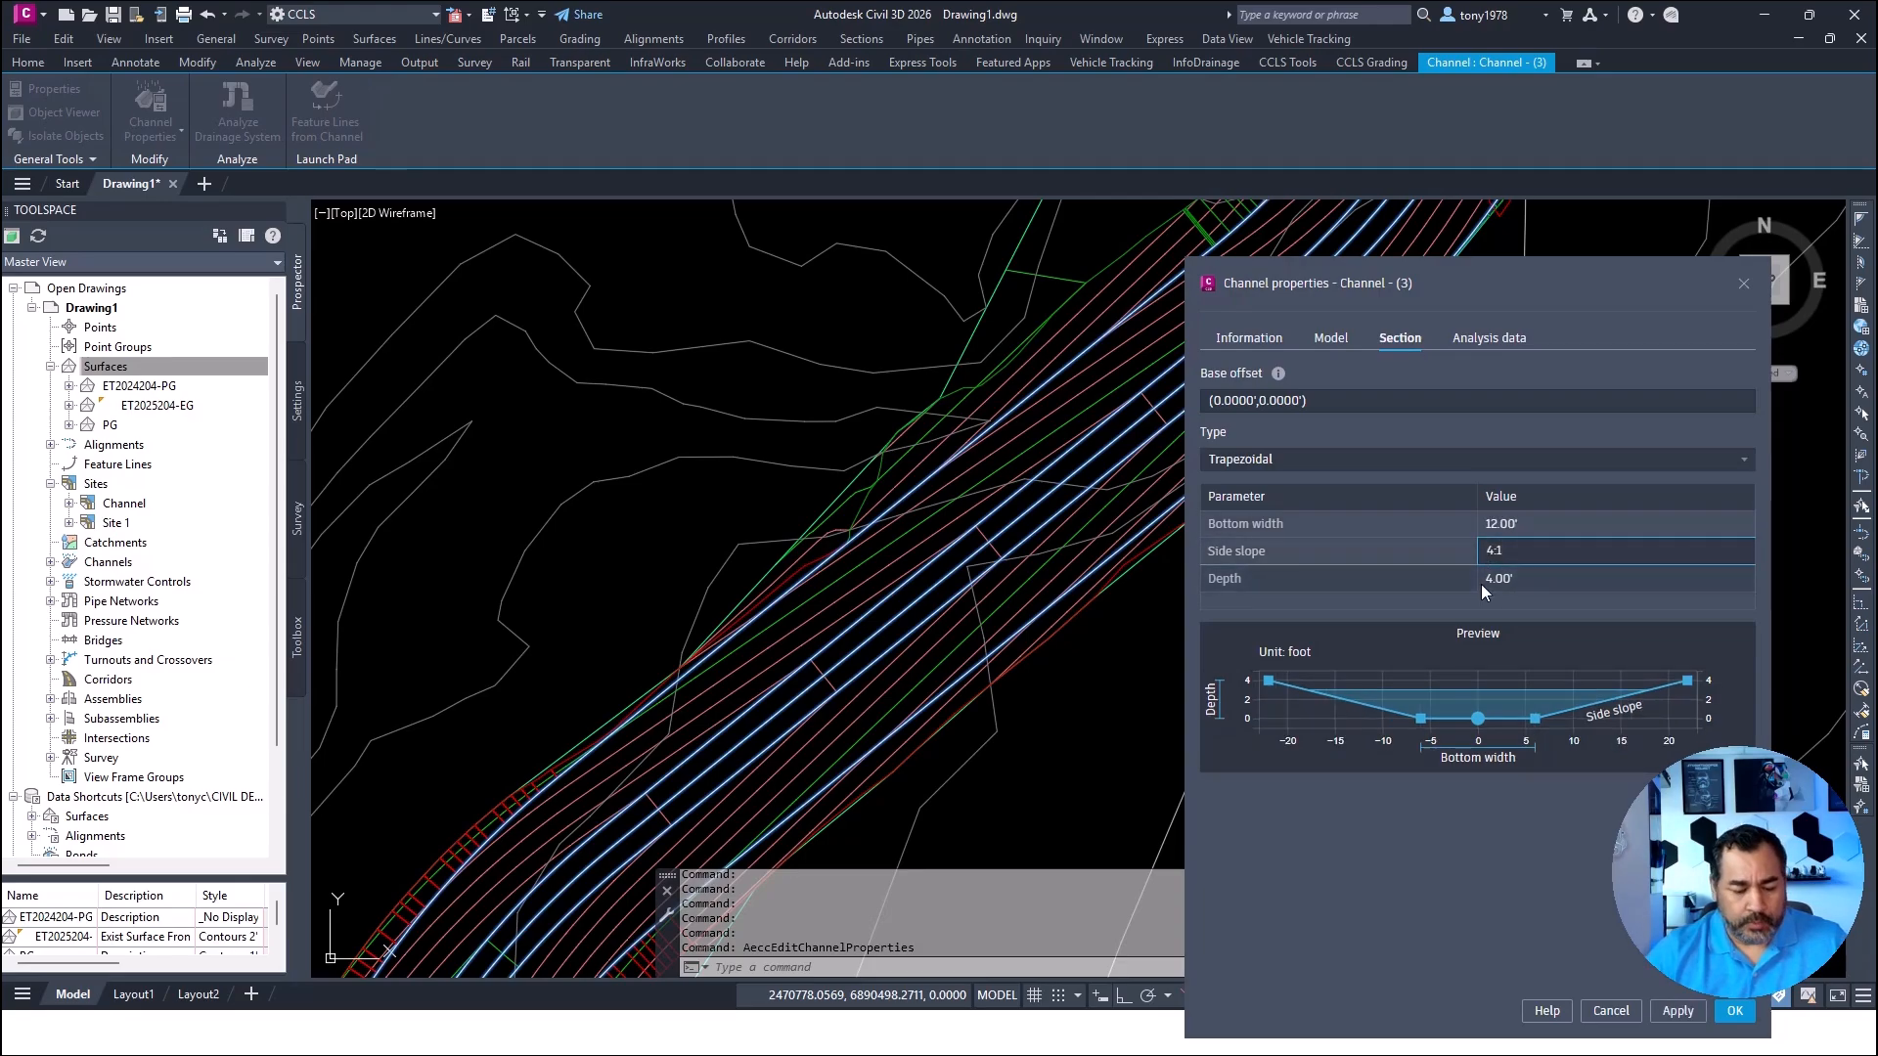
type("5")
key("Delete")
left_click(1675, 1011)
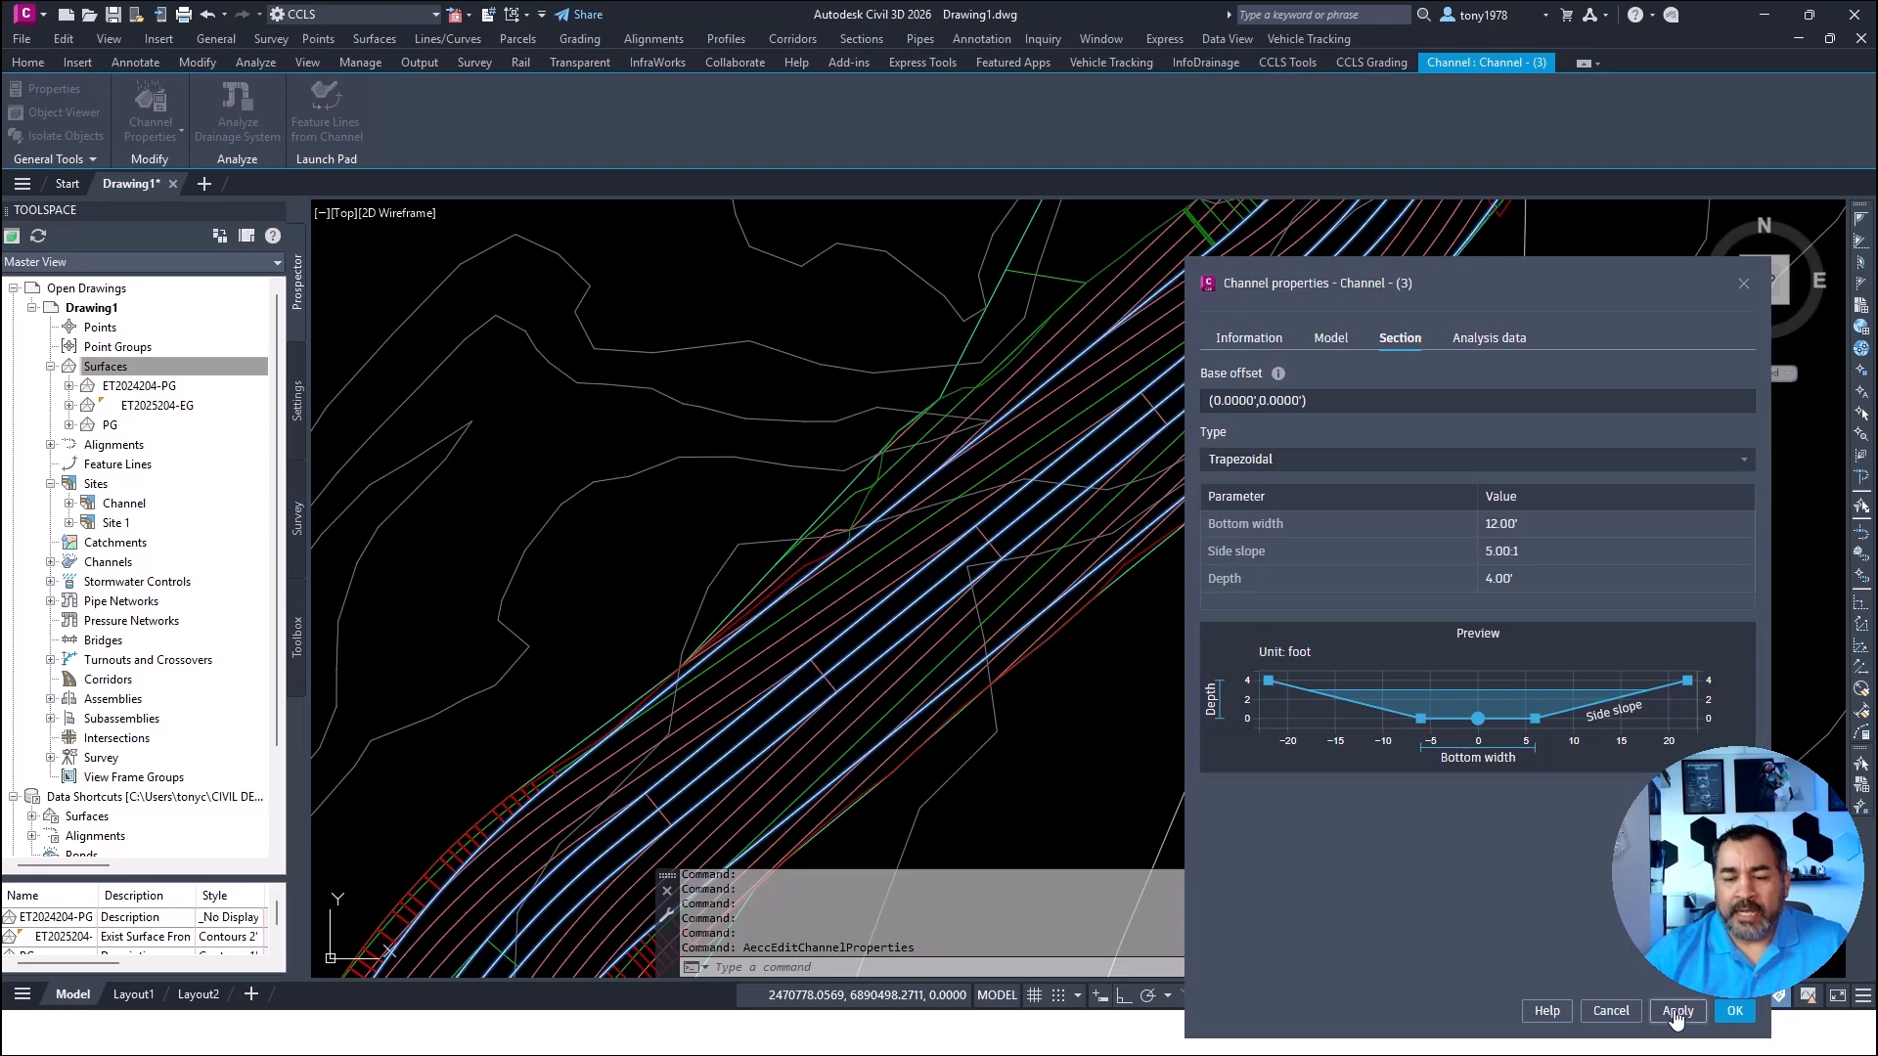
left_click(1729, 1011)
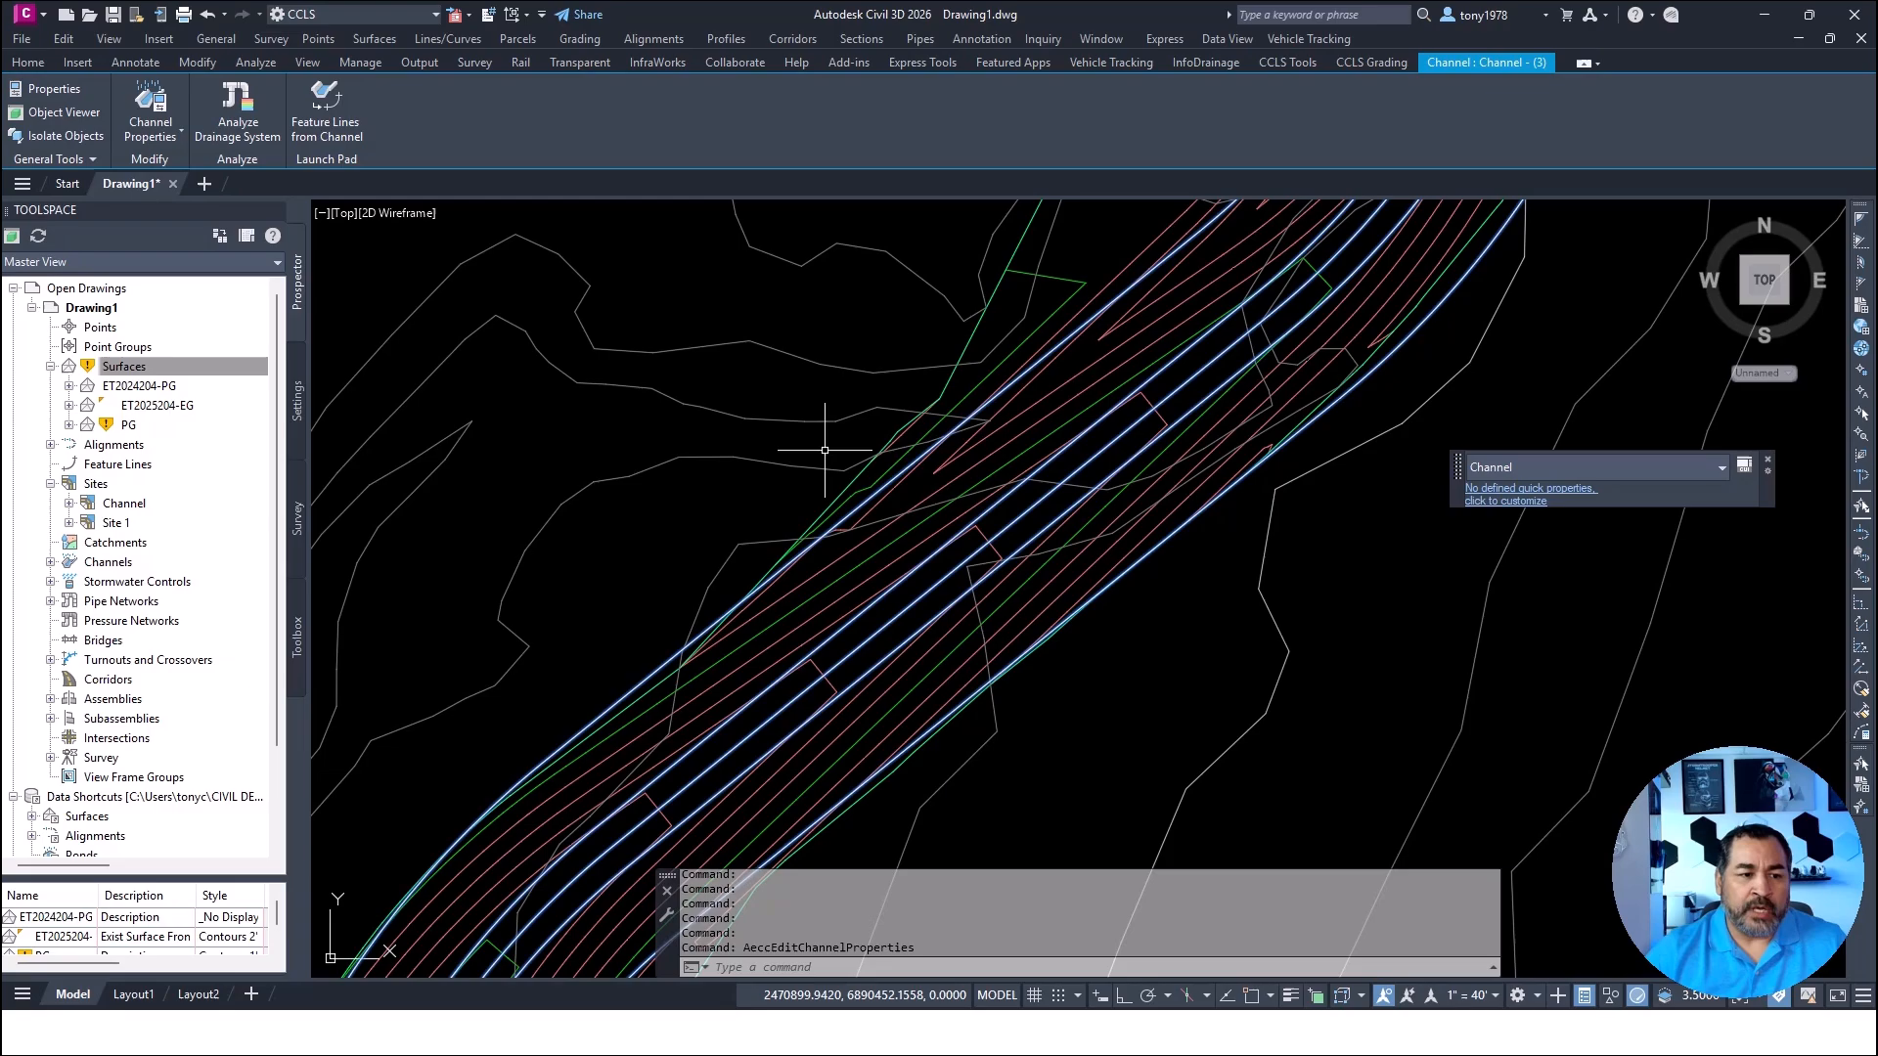
Rebuild the out-of-date surface PG and clear the channel selection
right_click(145, 425)
left_click(267, 534)
key("Escape")
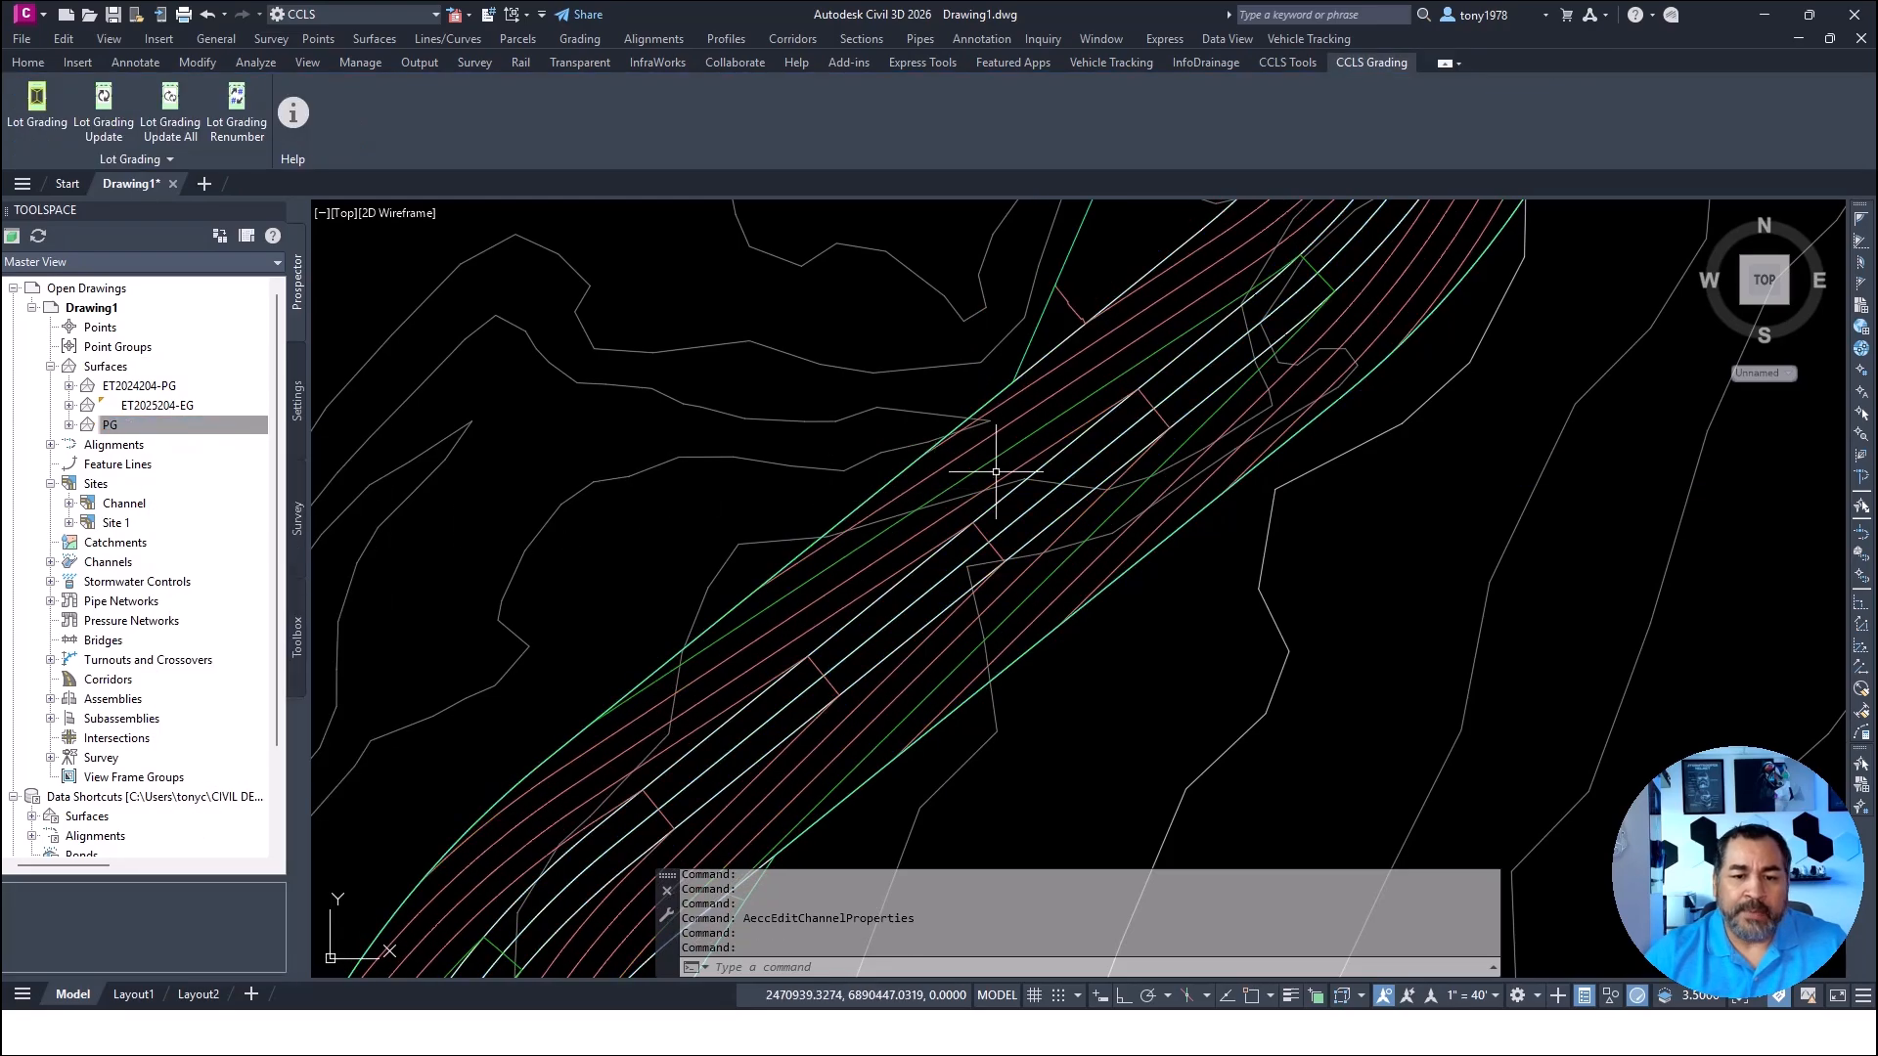
scroll(1034, 378, "down", 5)
middle_click_drag(1034, 377, 1039, 415)
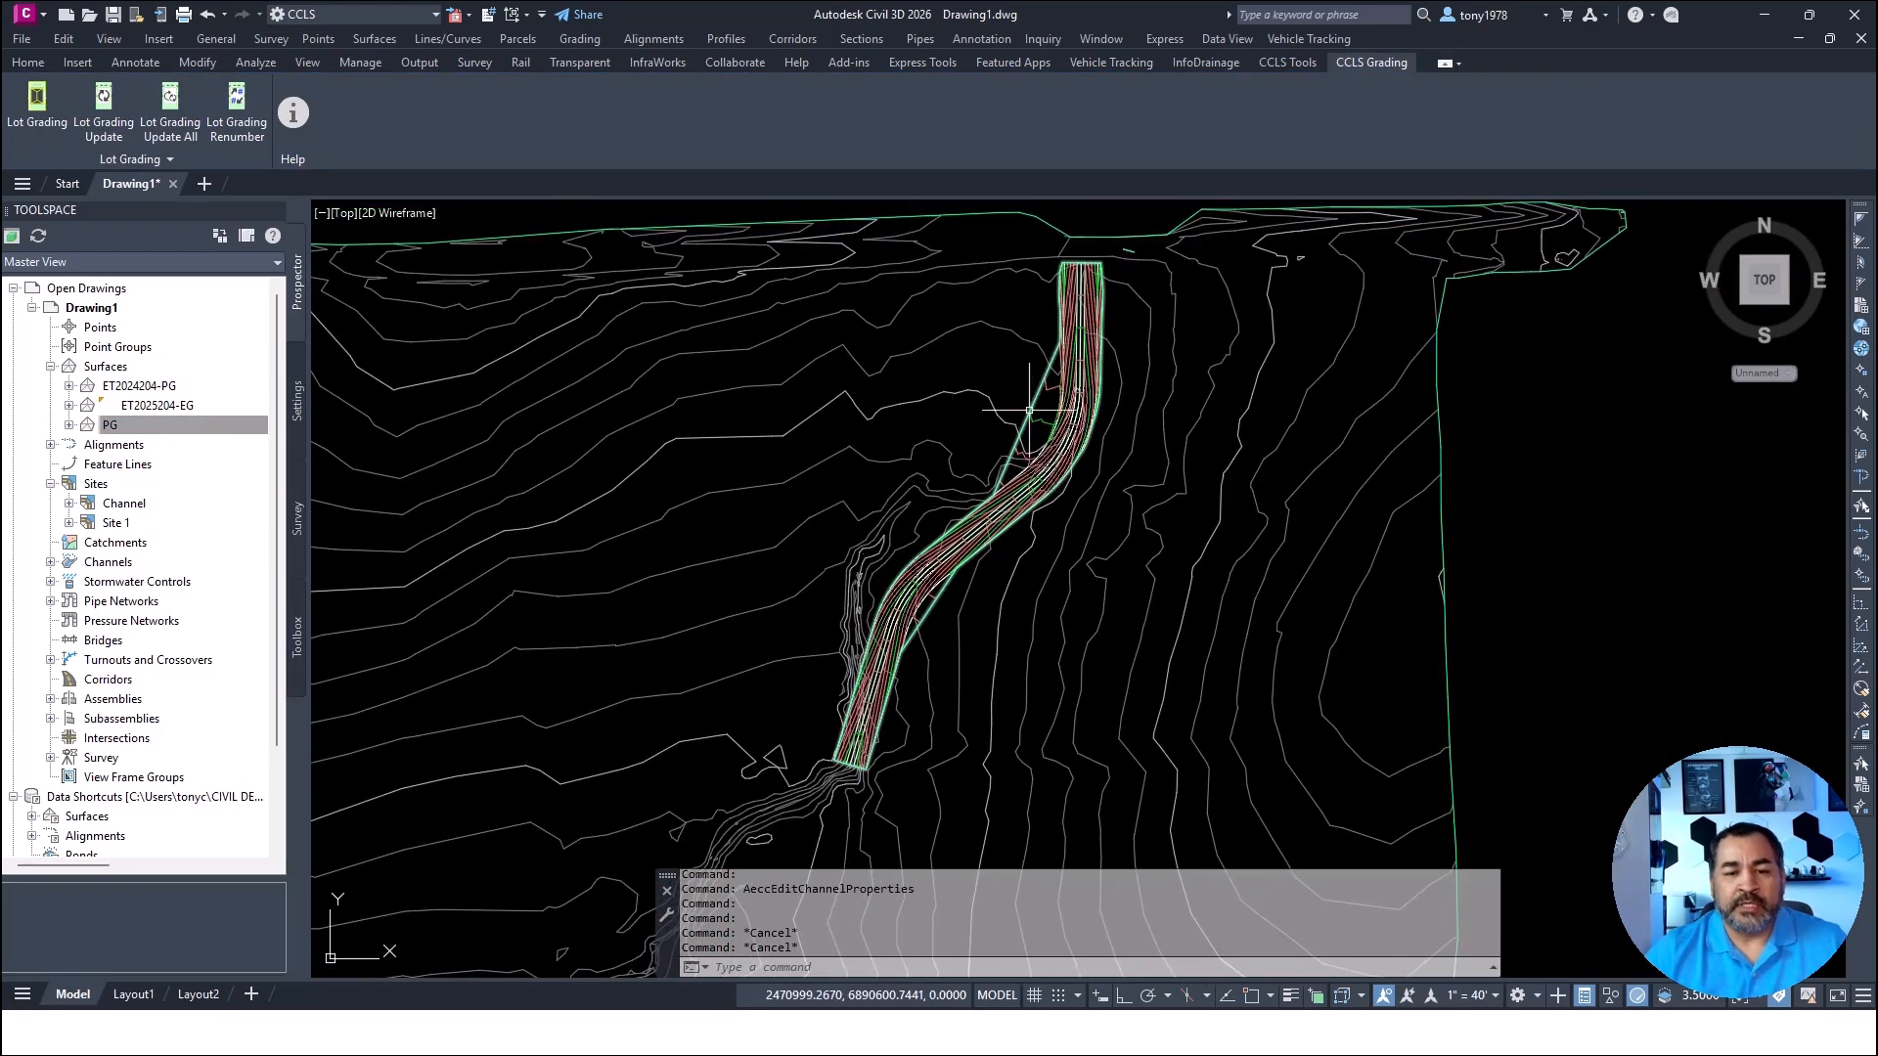
key("Escape")
key("Escape")
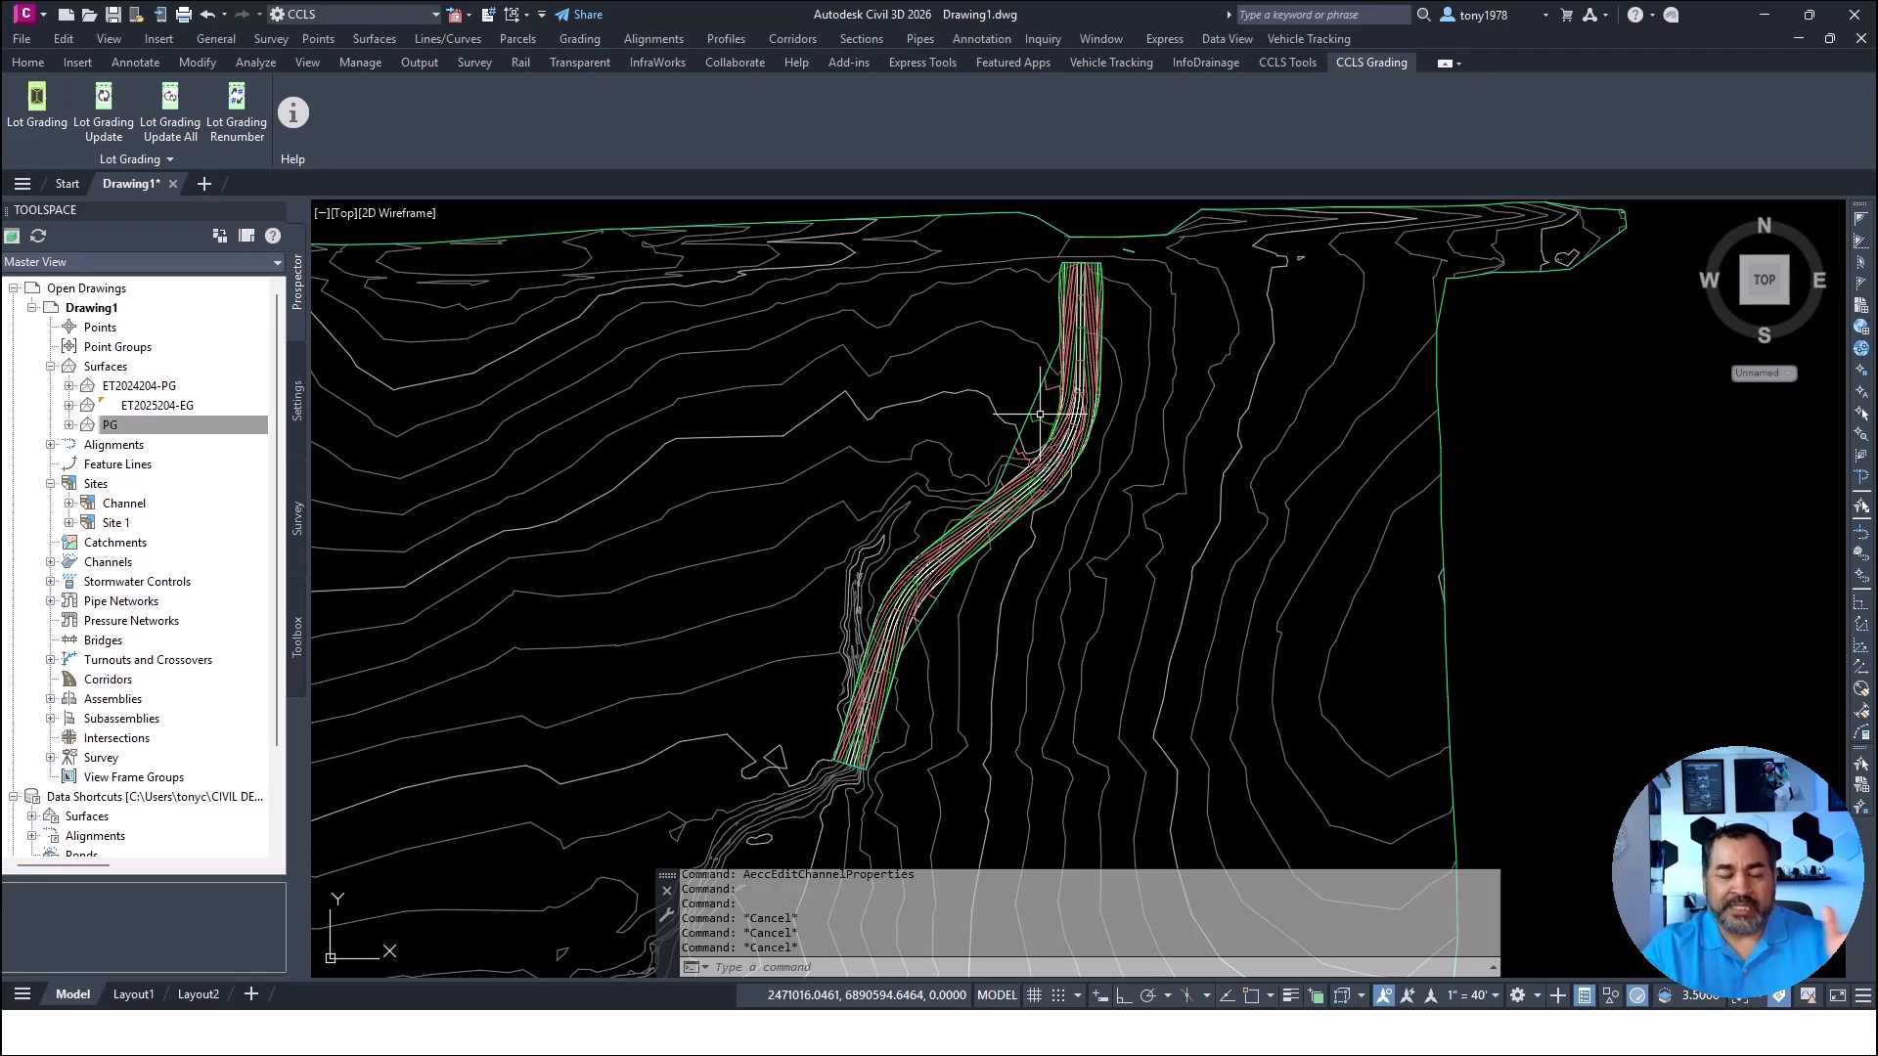
Open the channel's analysis data properties and examine the inlet and outlet connection choices
scroll(1036, 404, "up", 8)
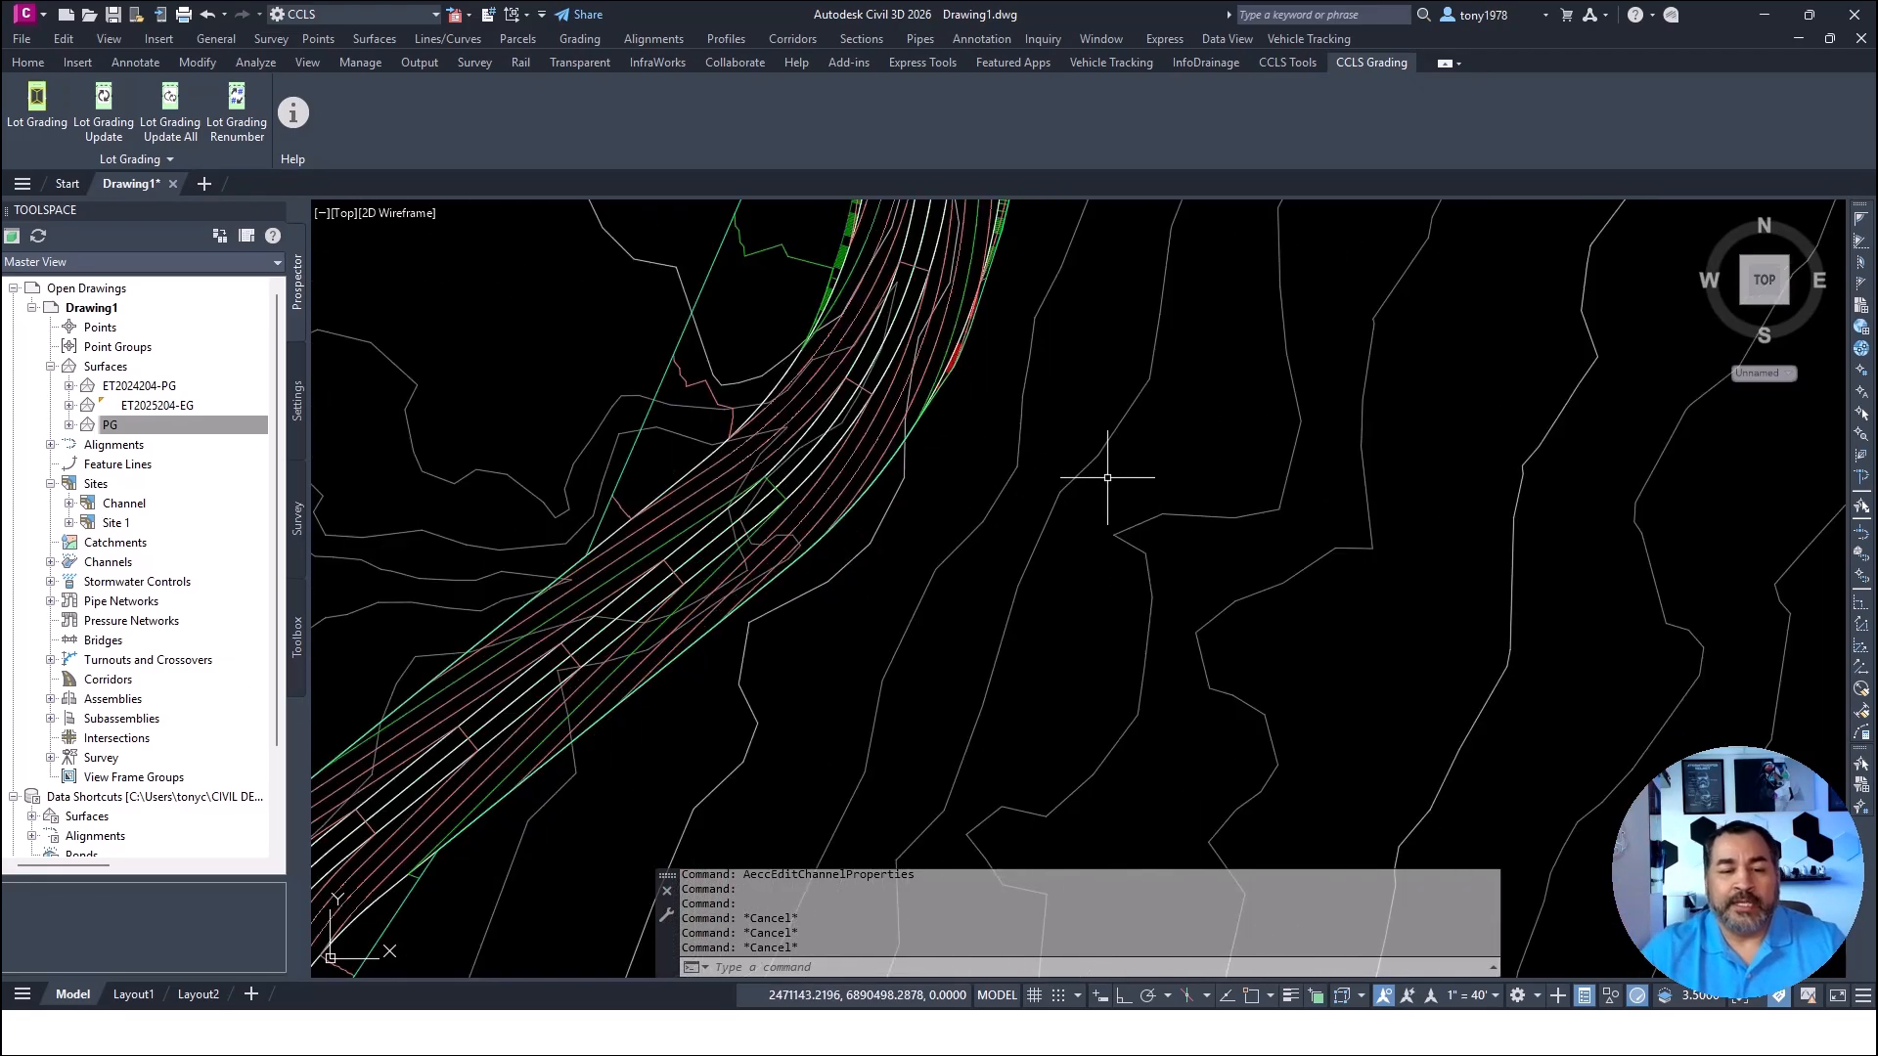
scroll(1122, 459, "down", 1)
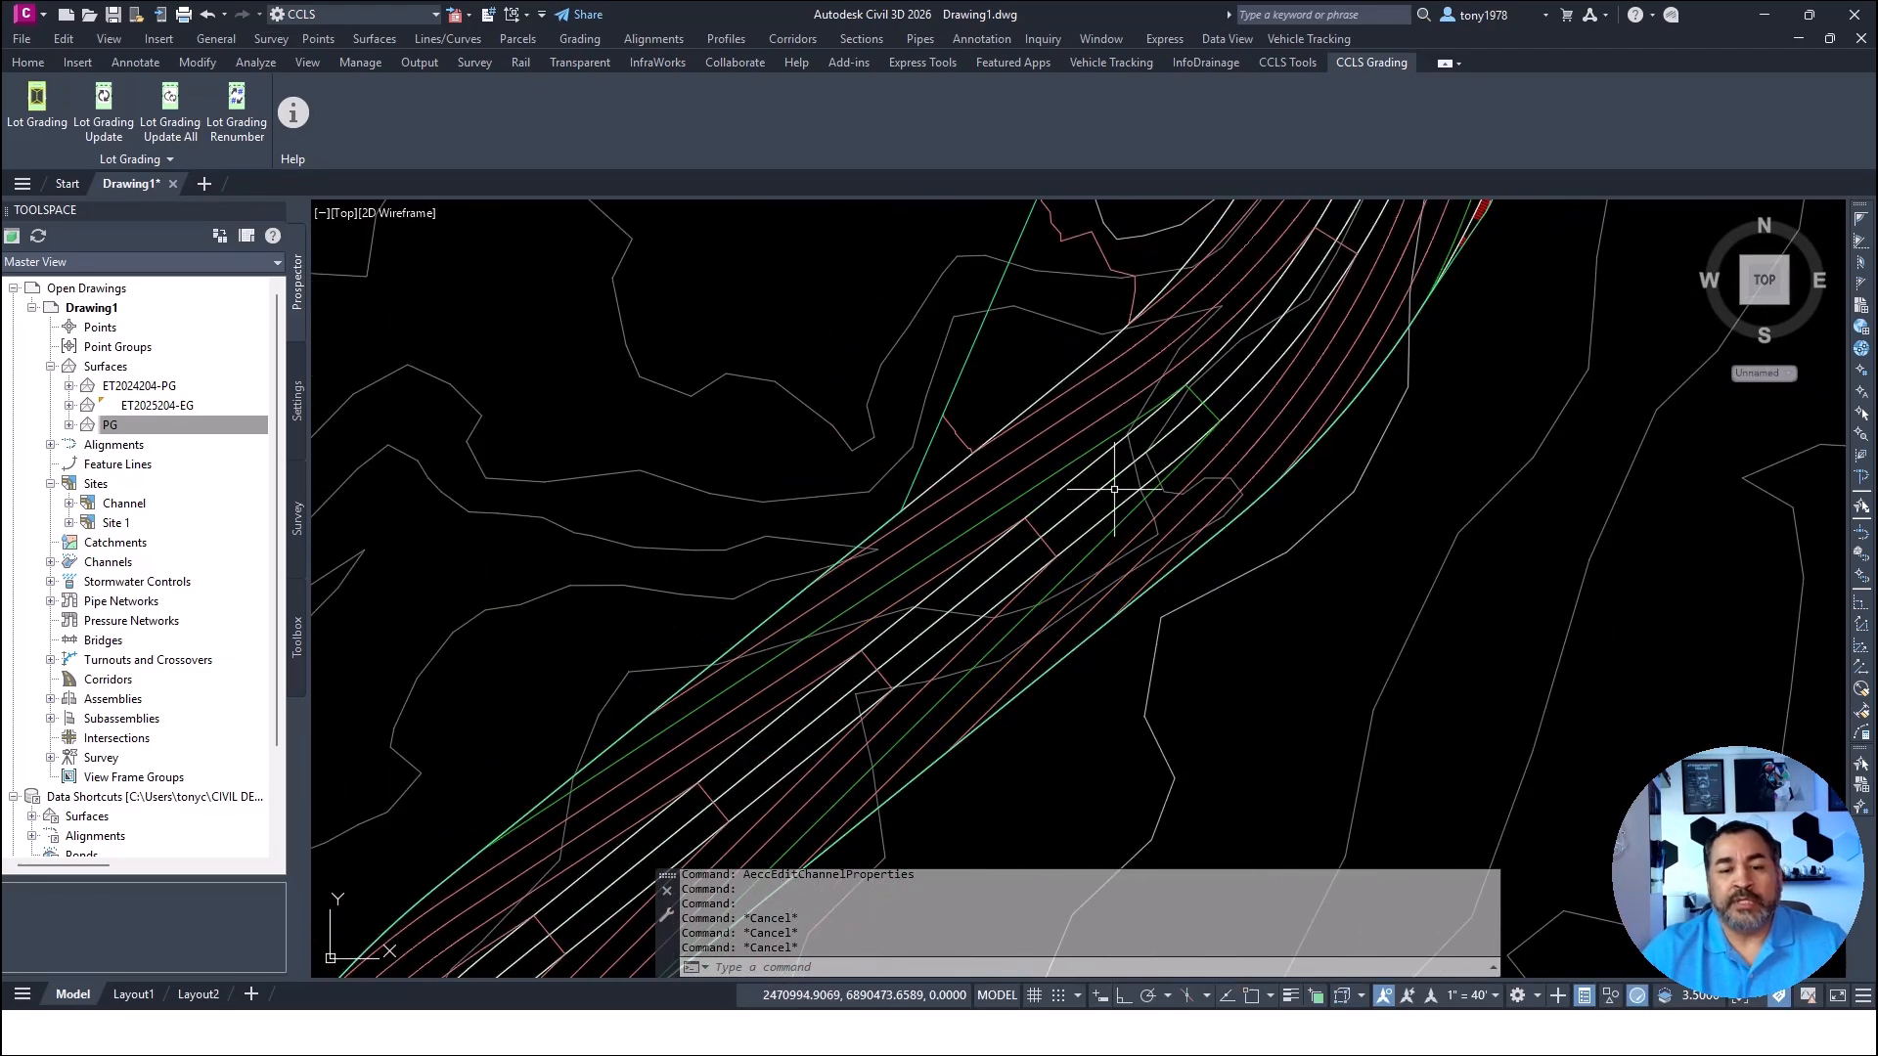
key("Escape")
left_click(1111, 490)
left_click(1107, 485)
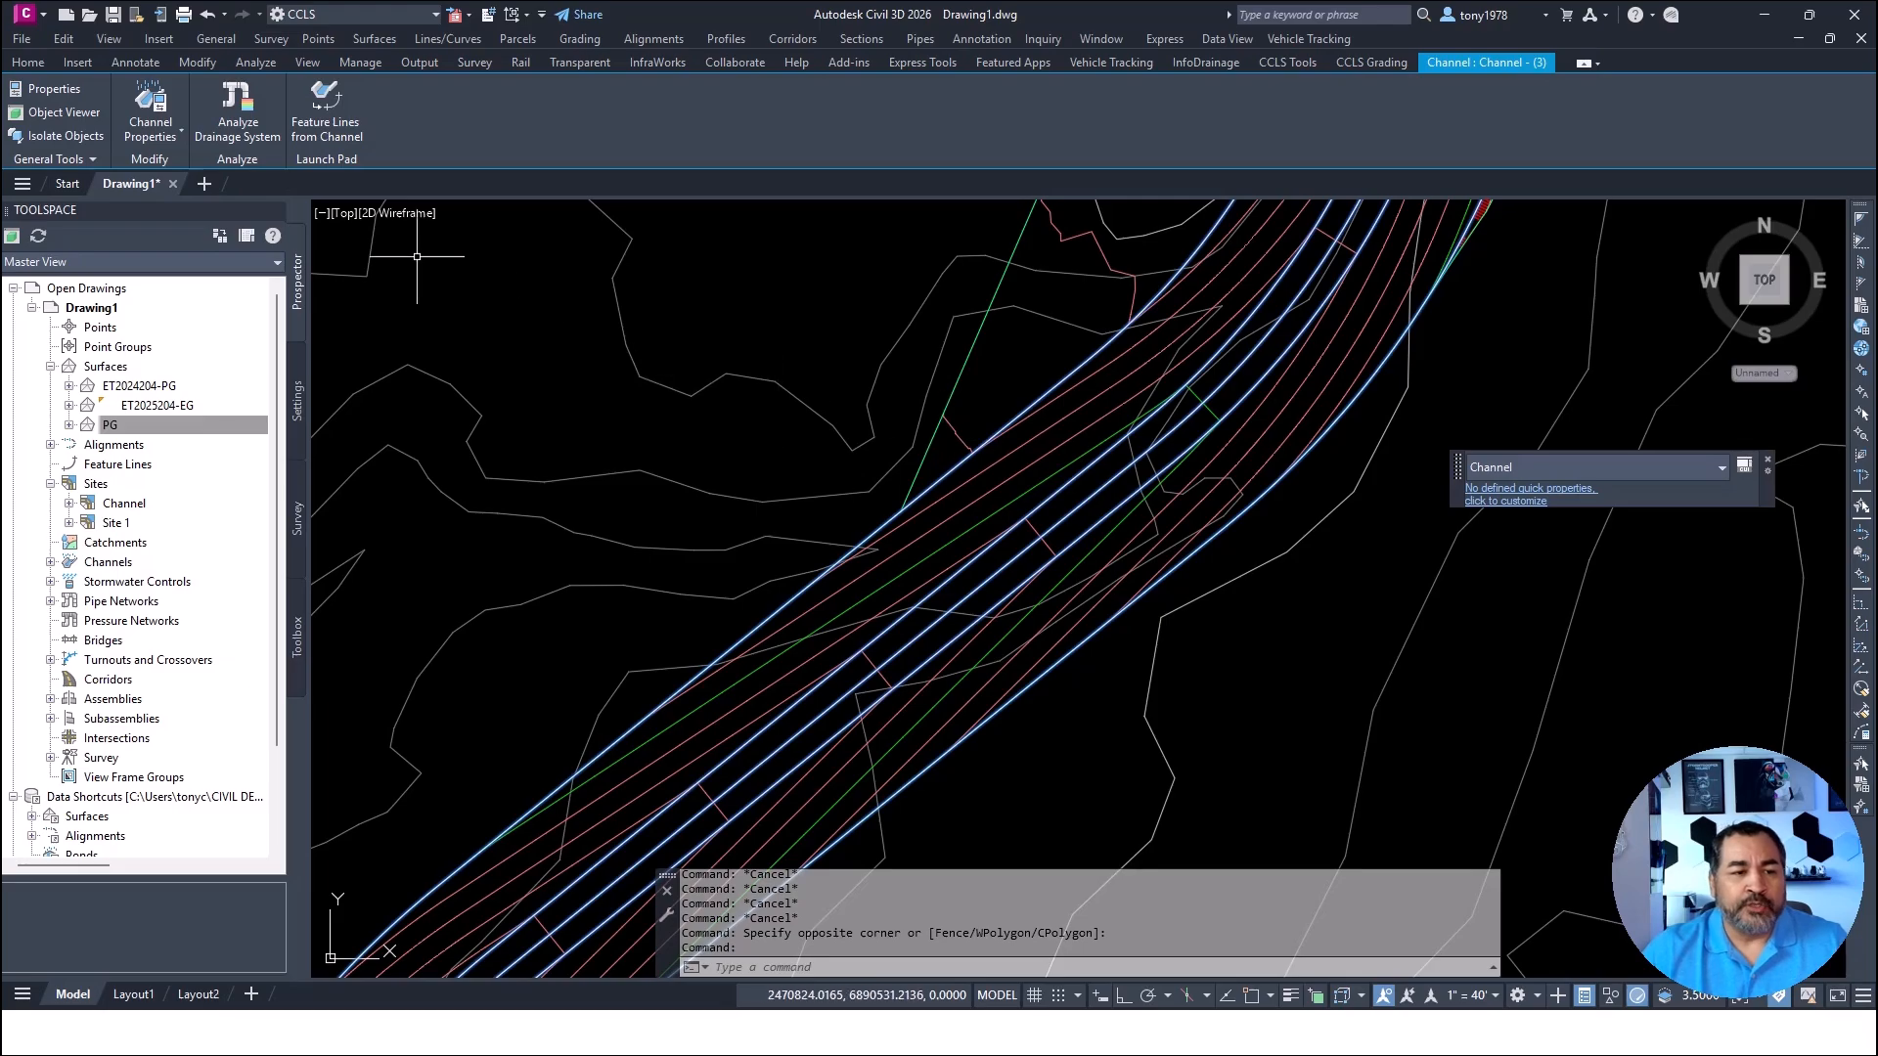
left_click(150, 108)
left_click(941, 223)
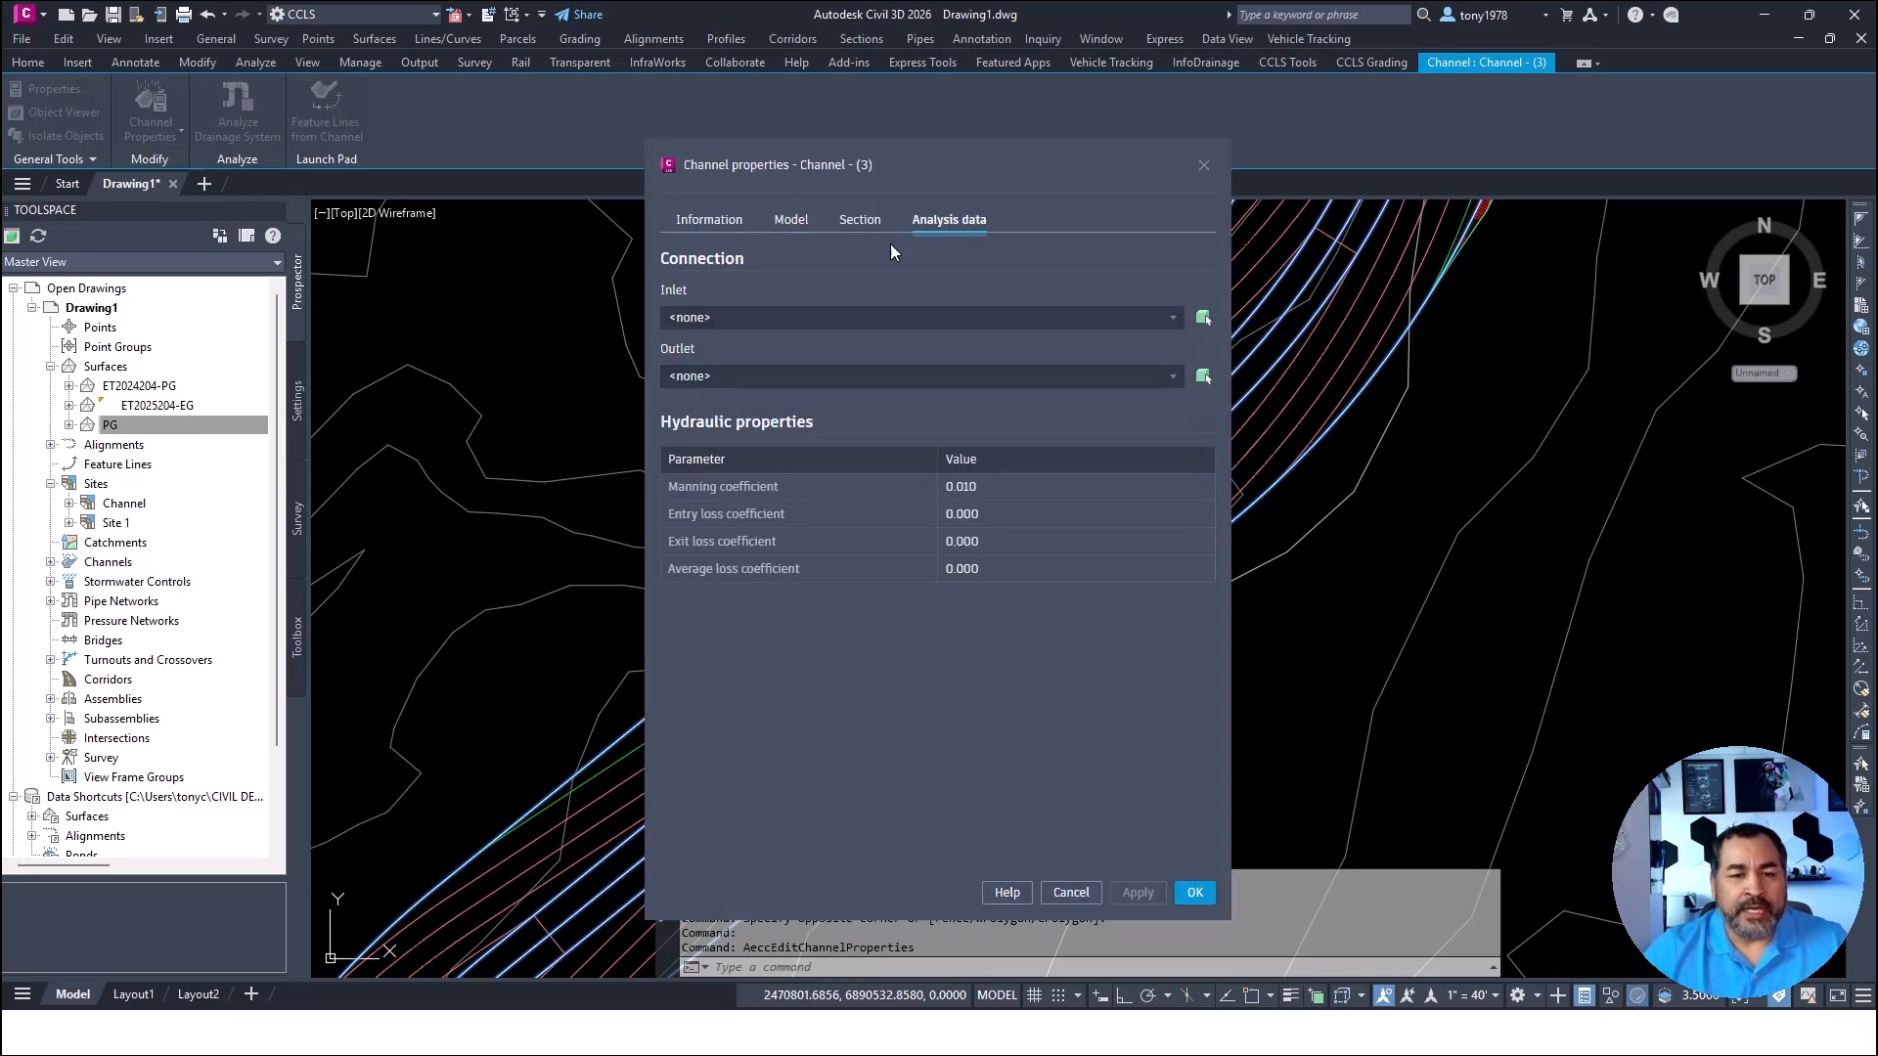
left_click(750, 318)
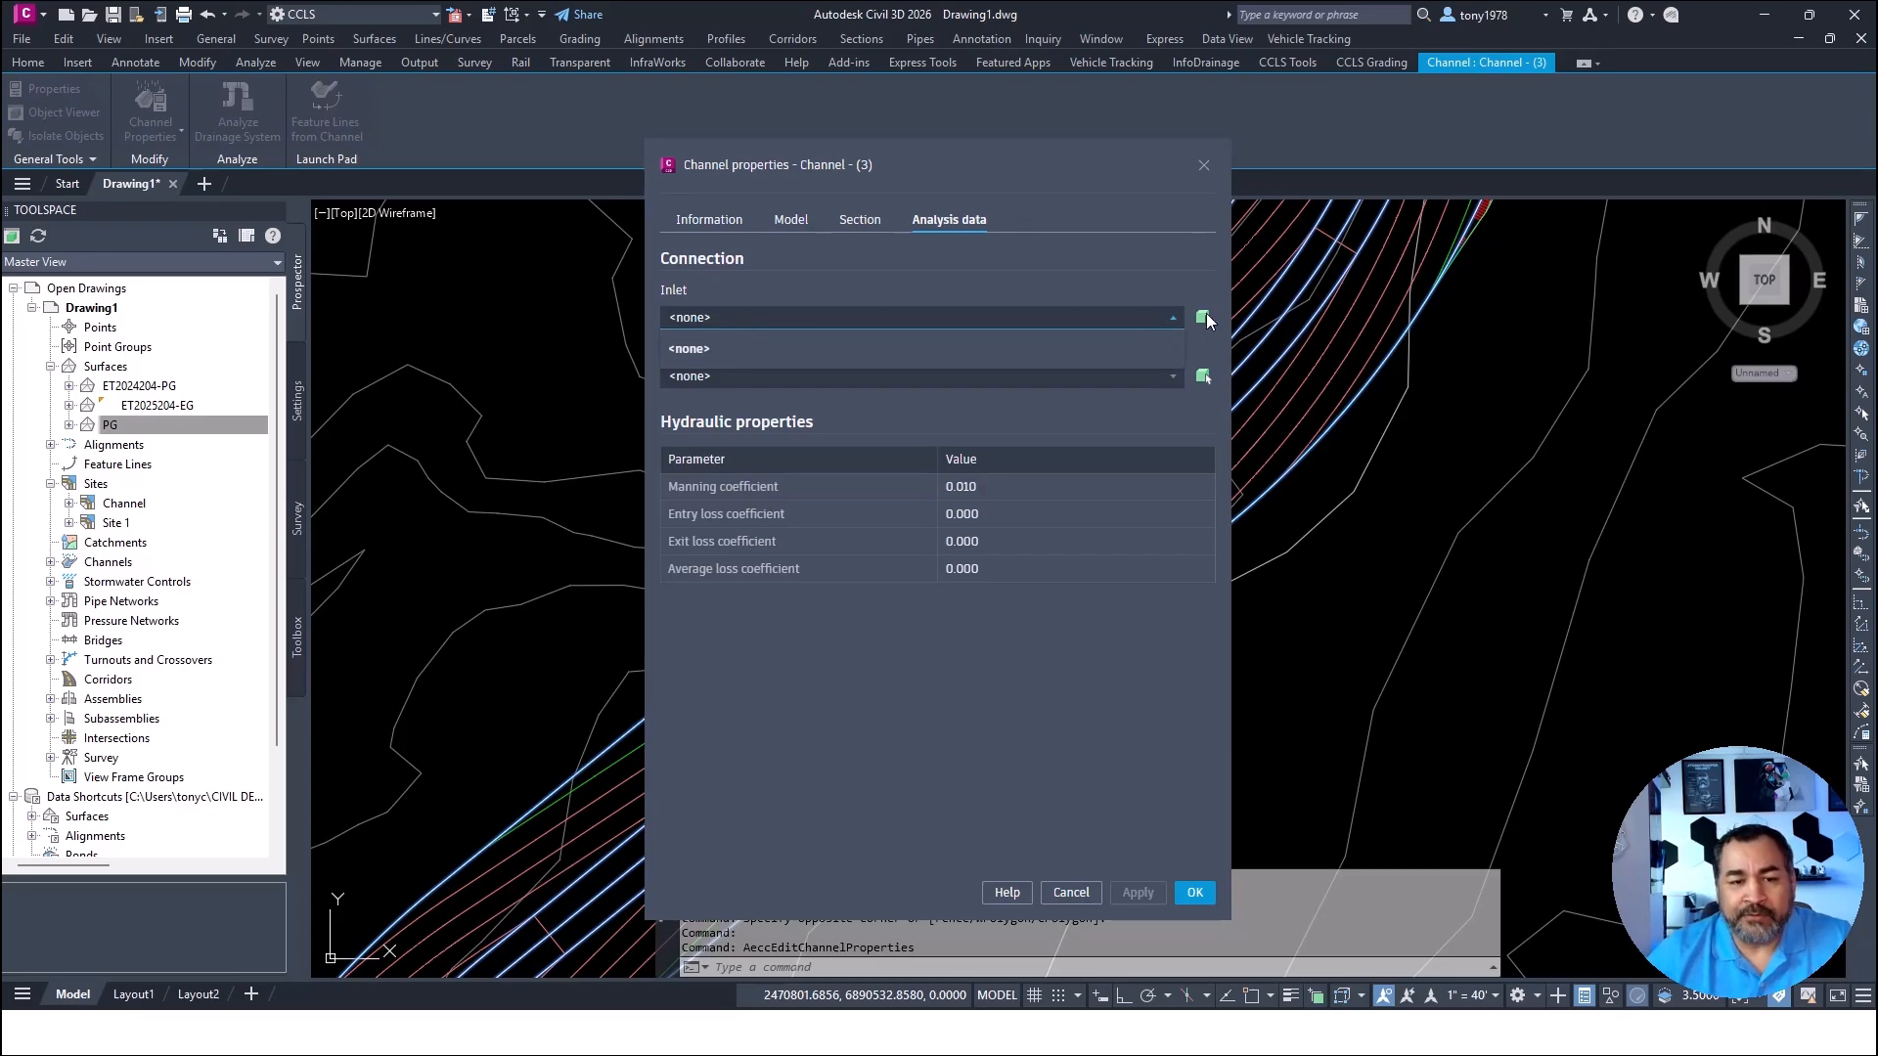
left_click(753, 381)
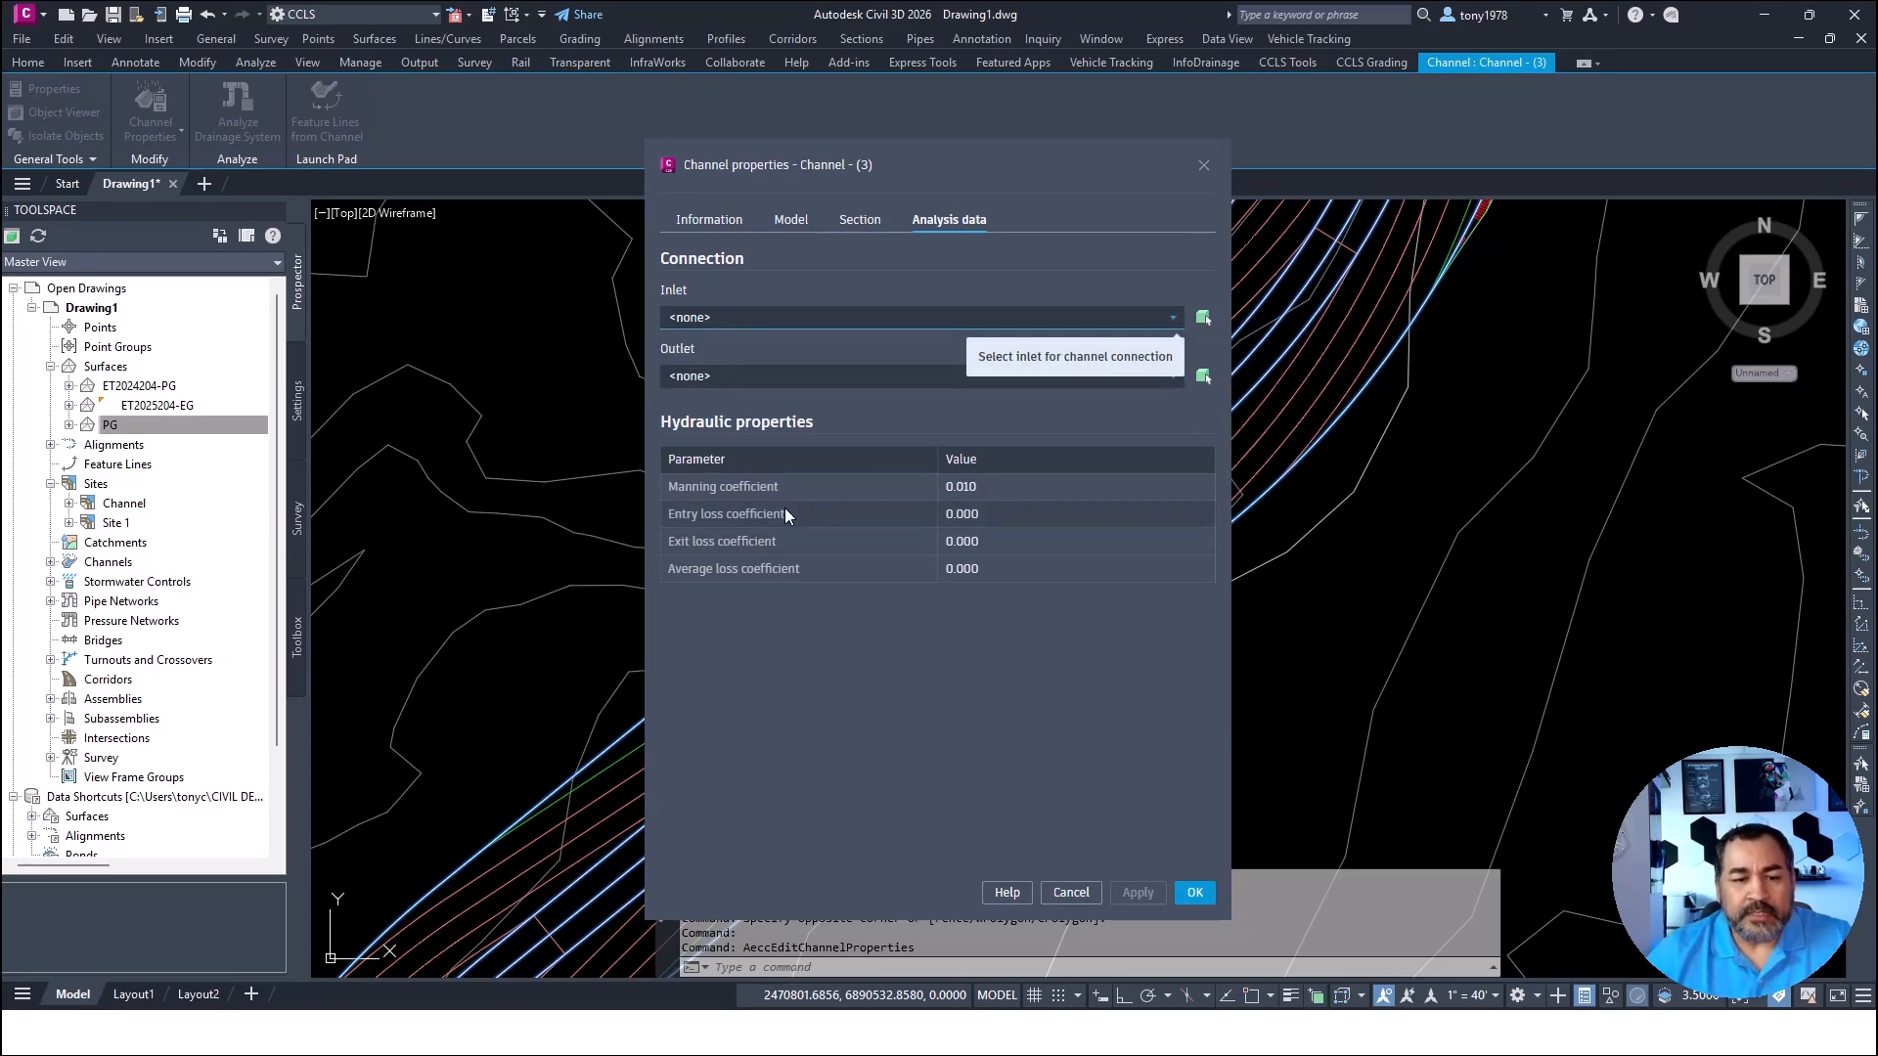
Examine the channel's Manning, entry loss, exit loss and average loss coefficients, and close the channel properties
double_click(982, 511)
type("0")
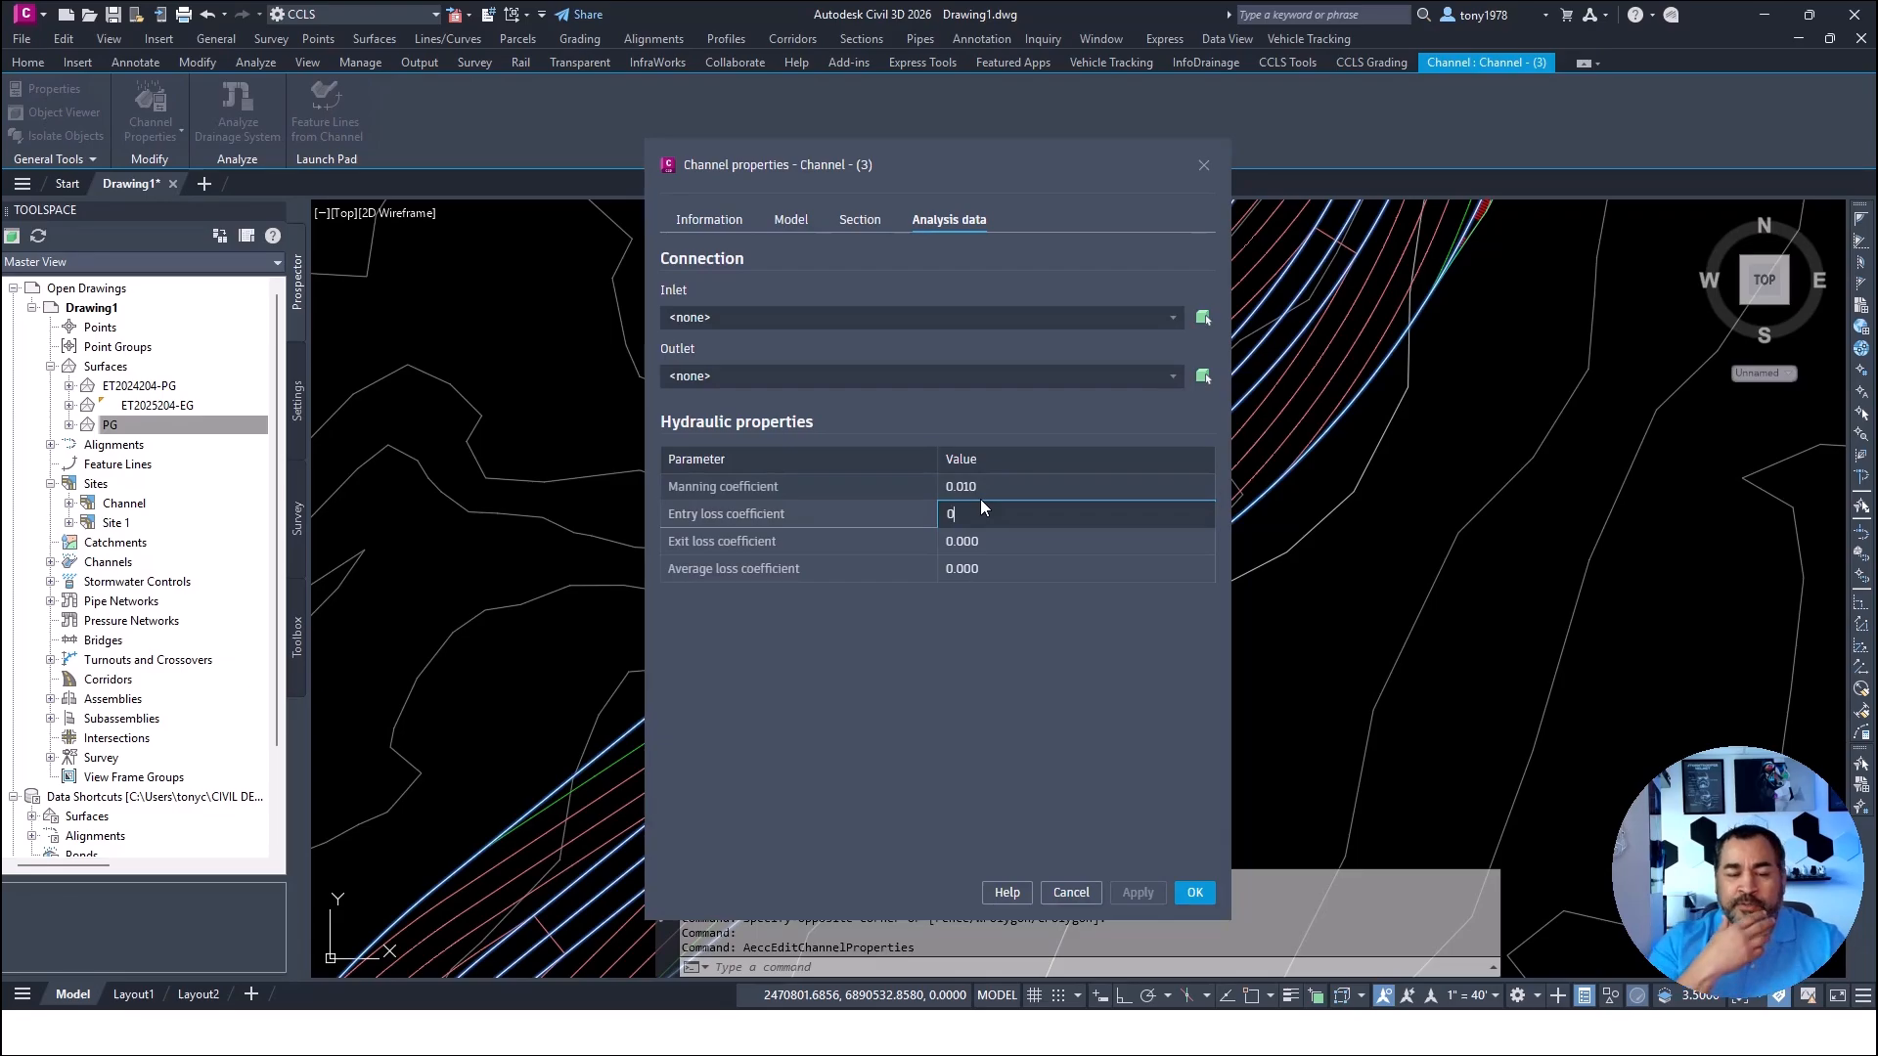
double_click(979, 487)
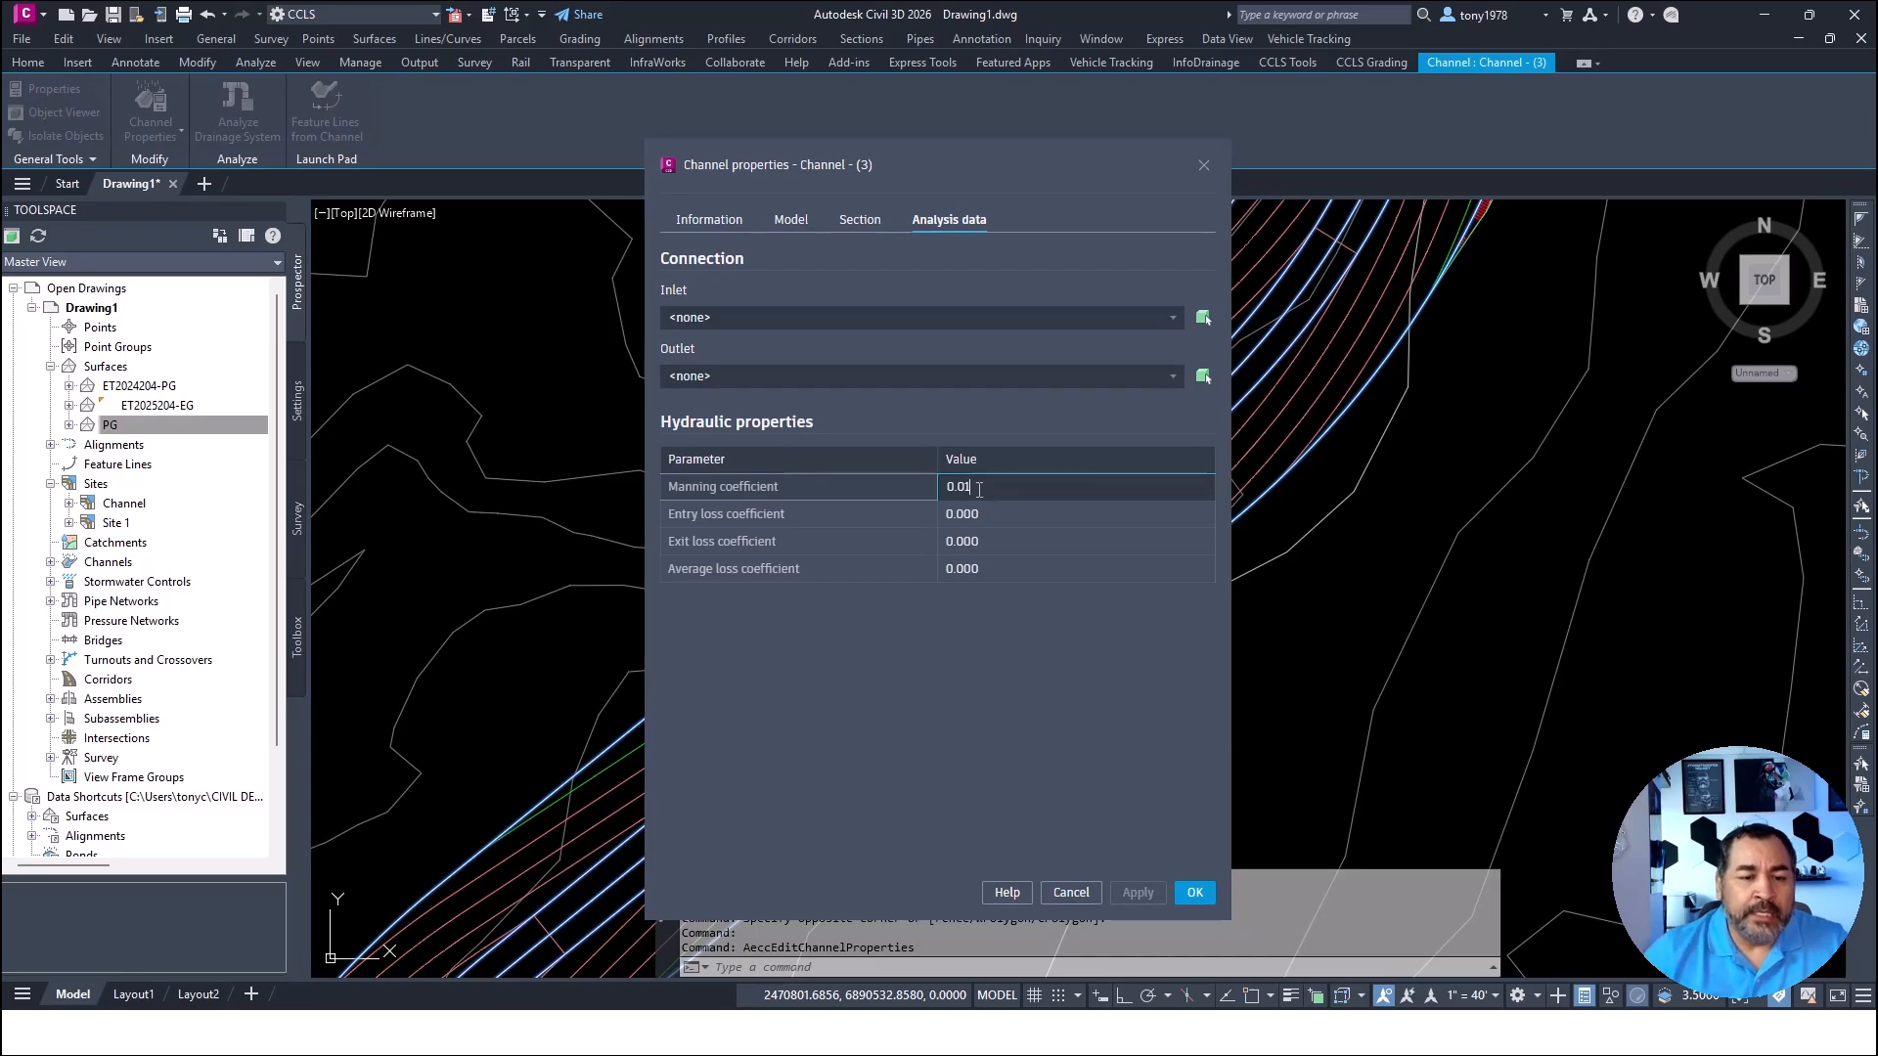
double_click(985, 515)
double_click(998, 543)
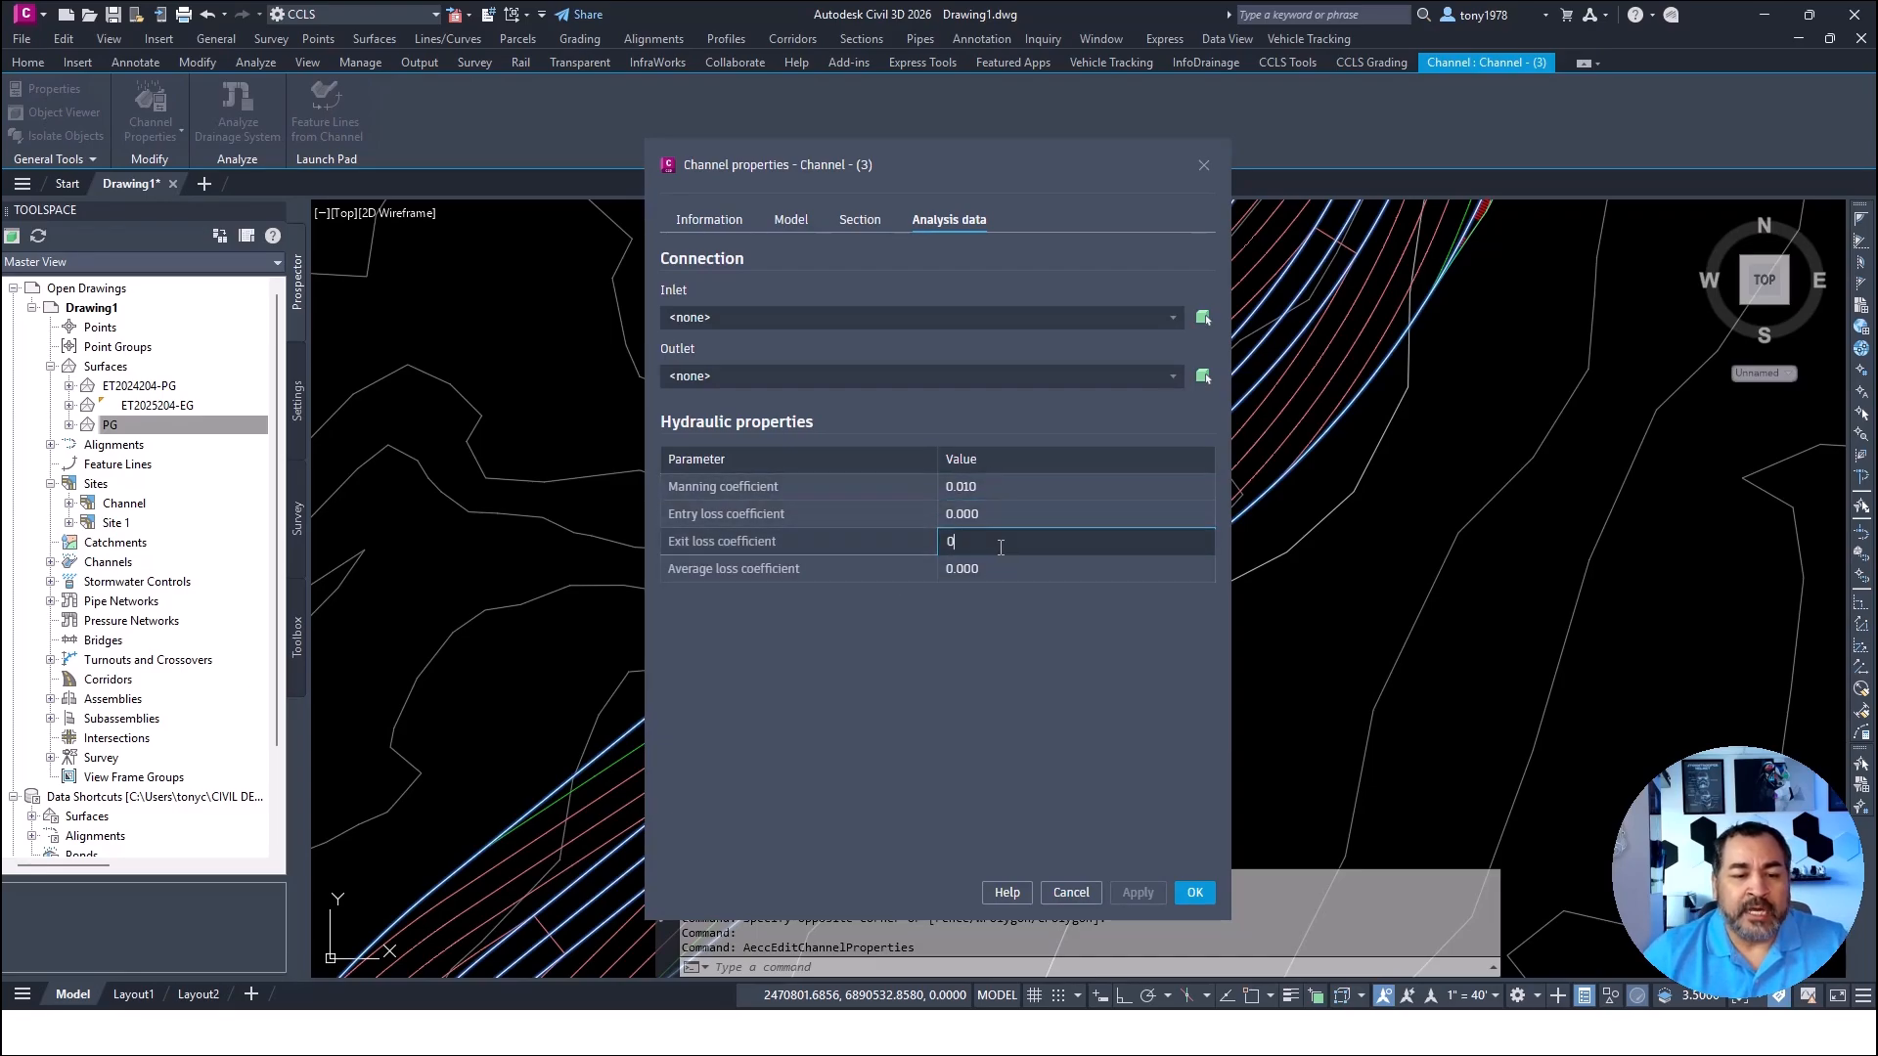
left_click(857, 577)
double_click(1008, 567)
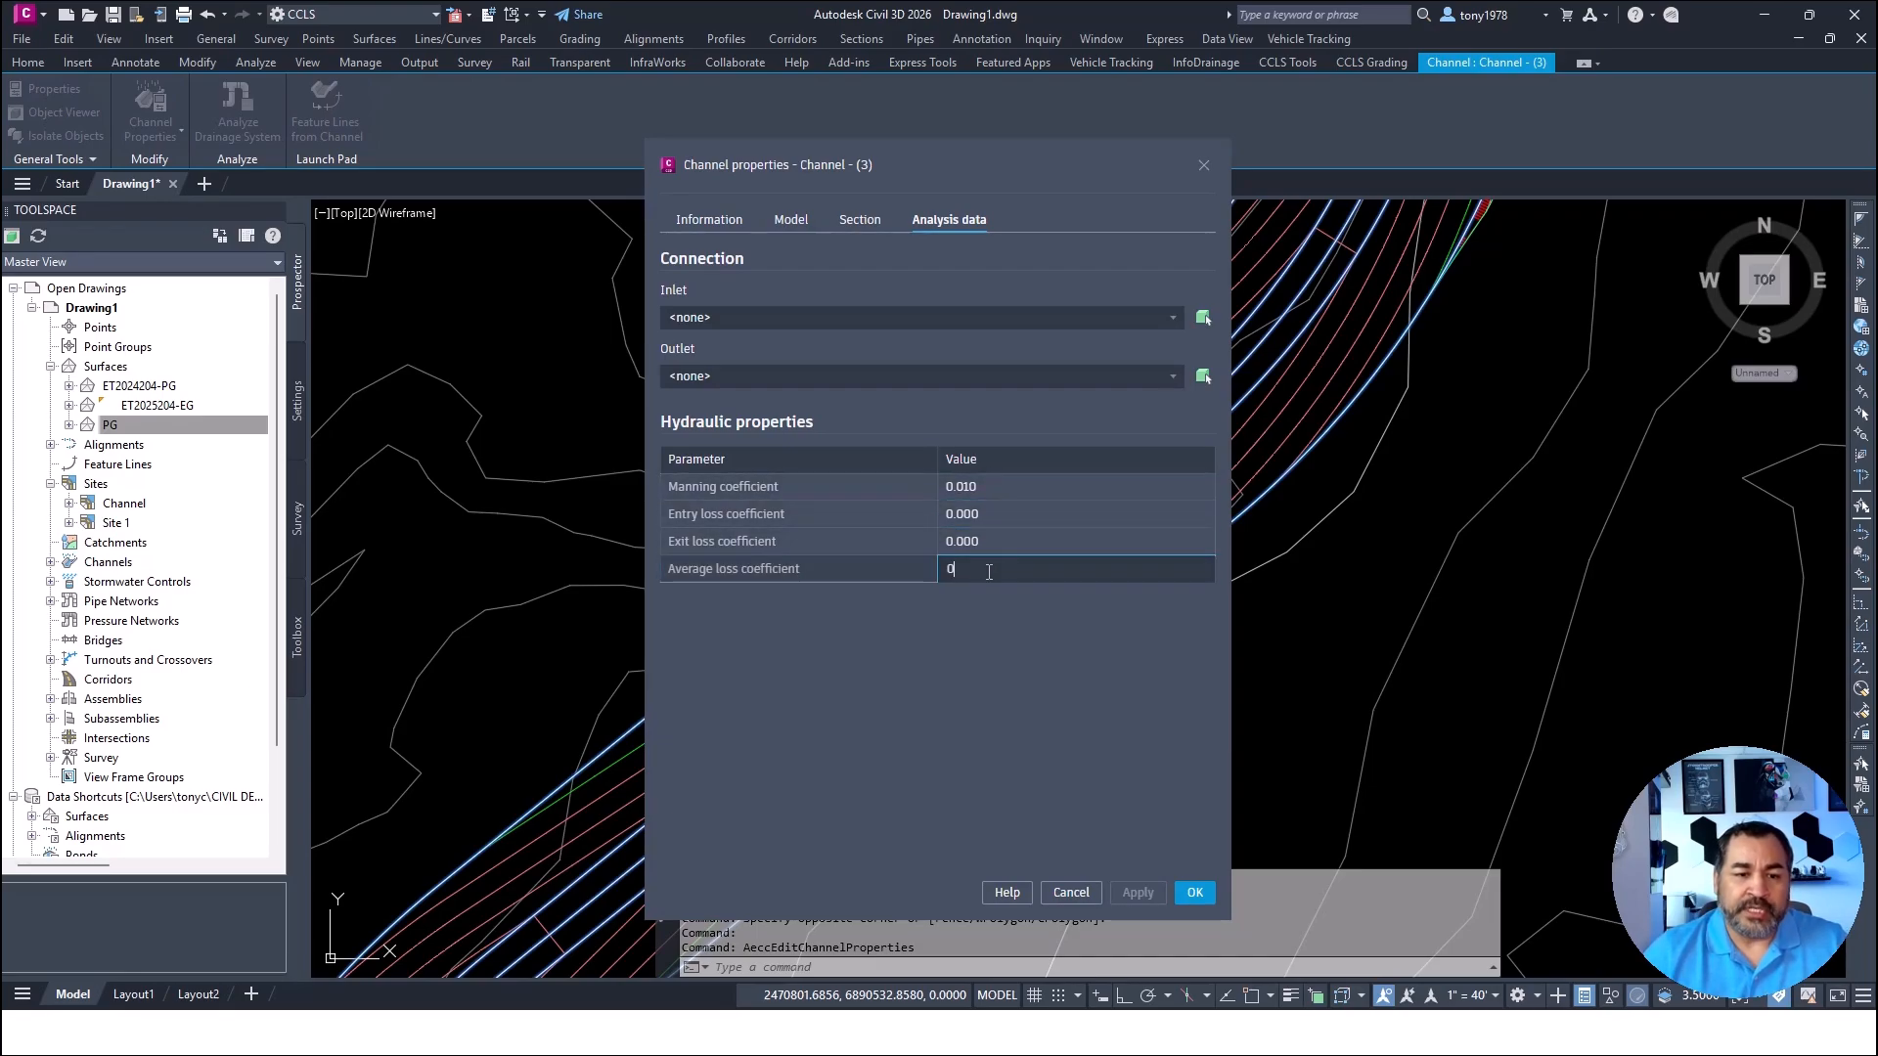
left_click(979, 651)
left_click(1194, 892)
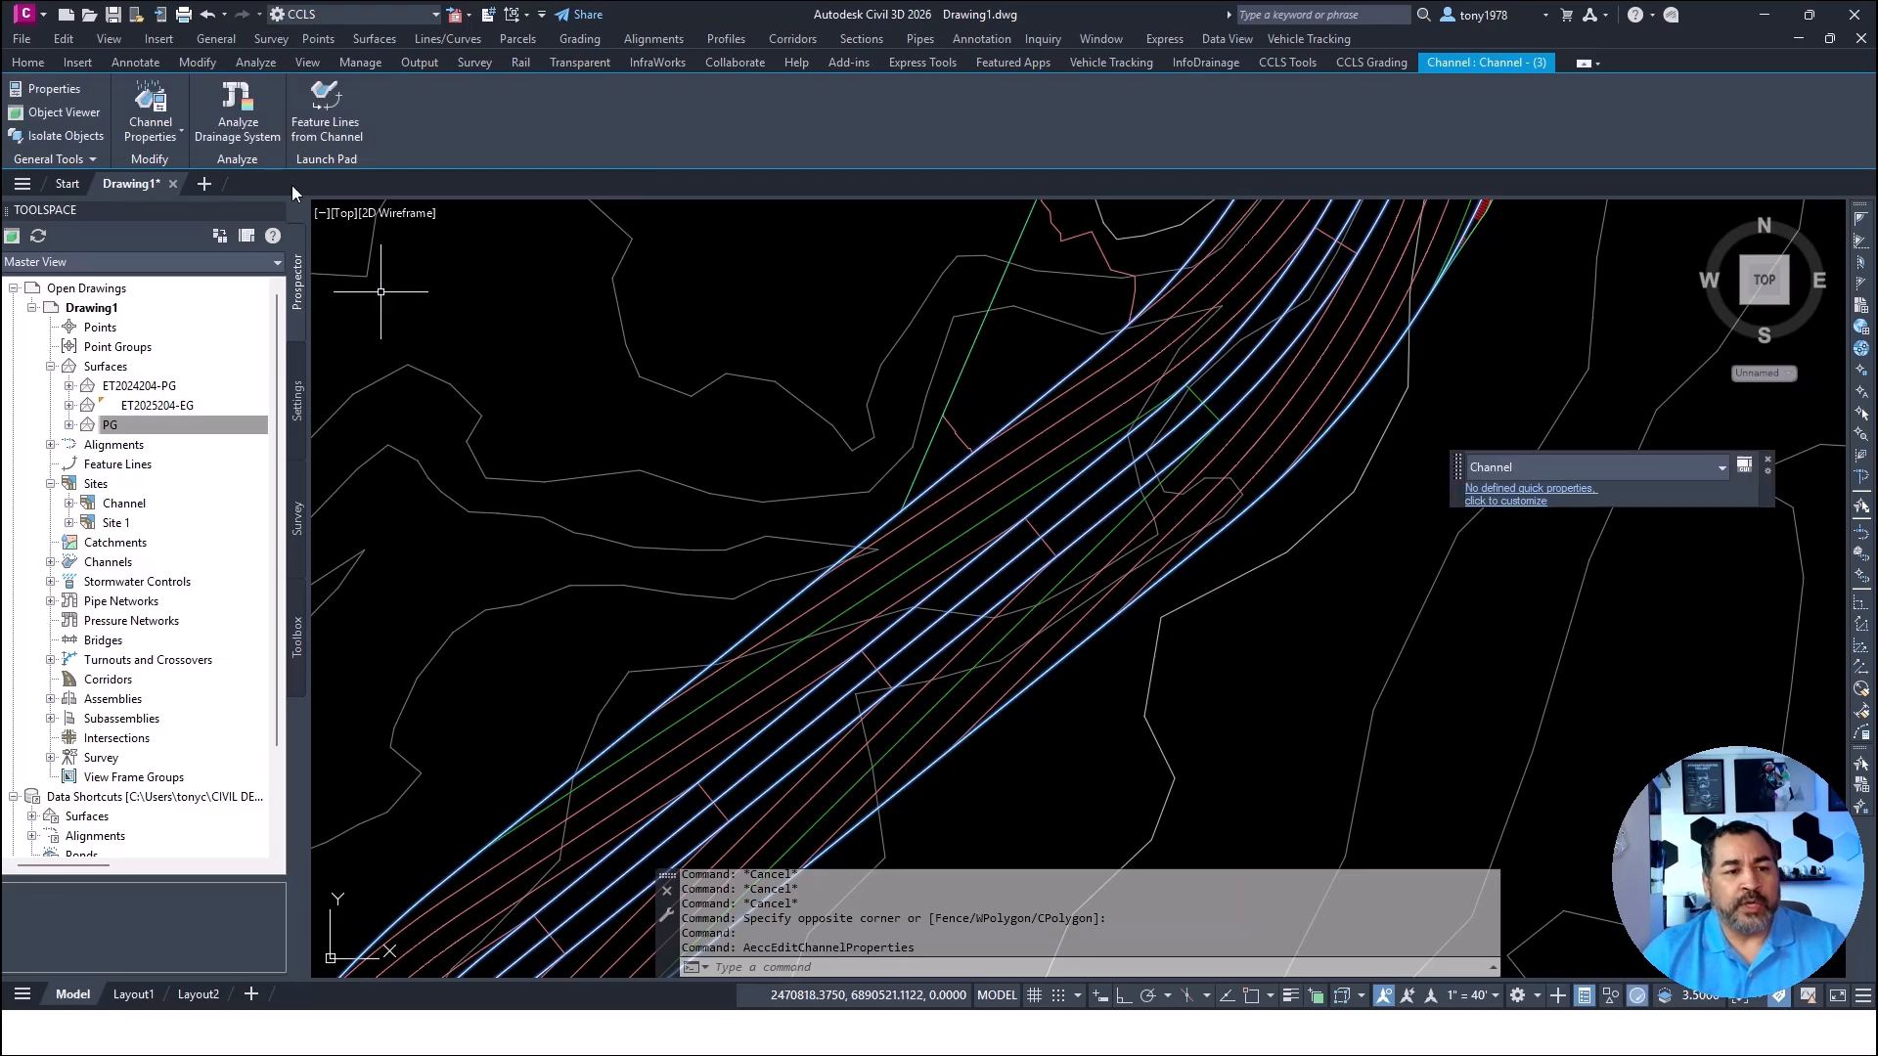
Start the drainage system analysis for the channel, look over the rainfall manager's creation options, and close both windows
left_click(226, 109)
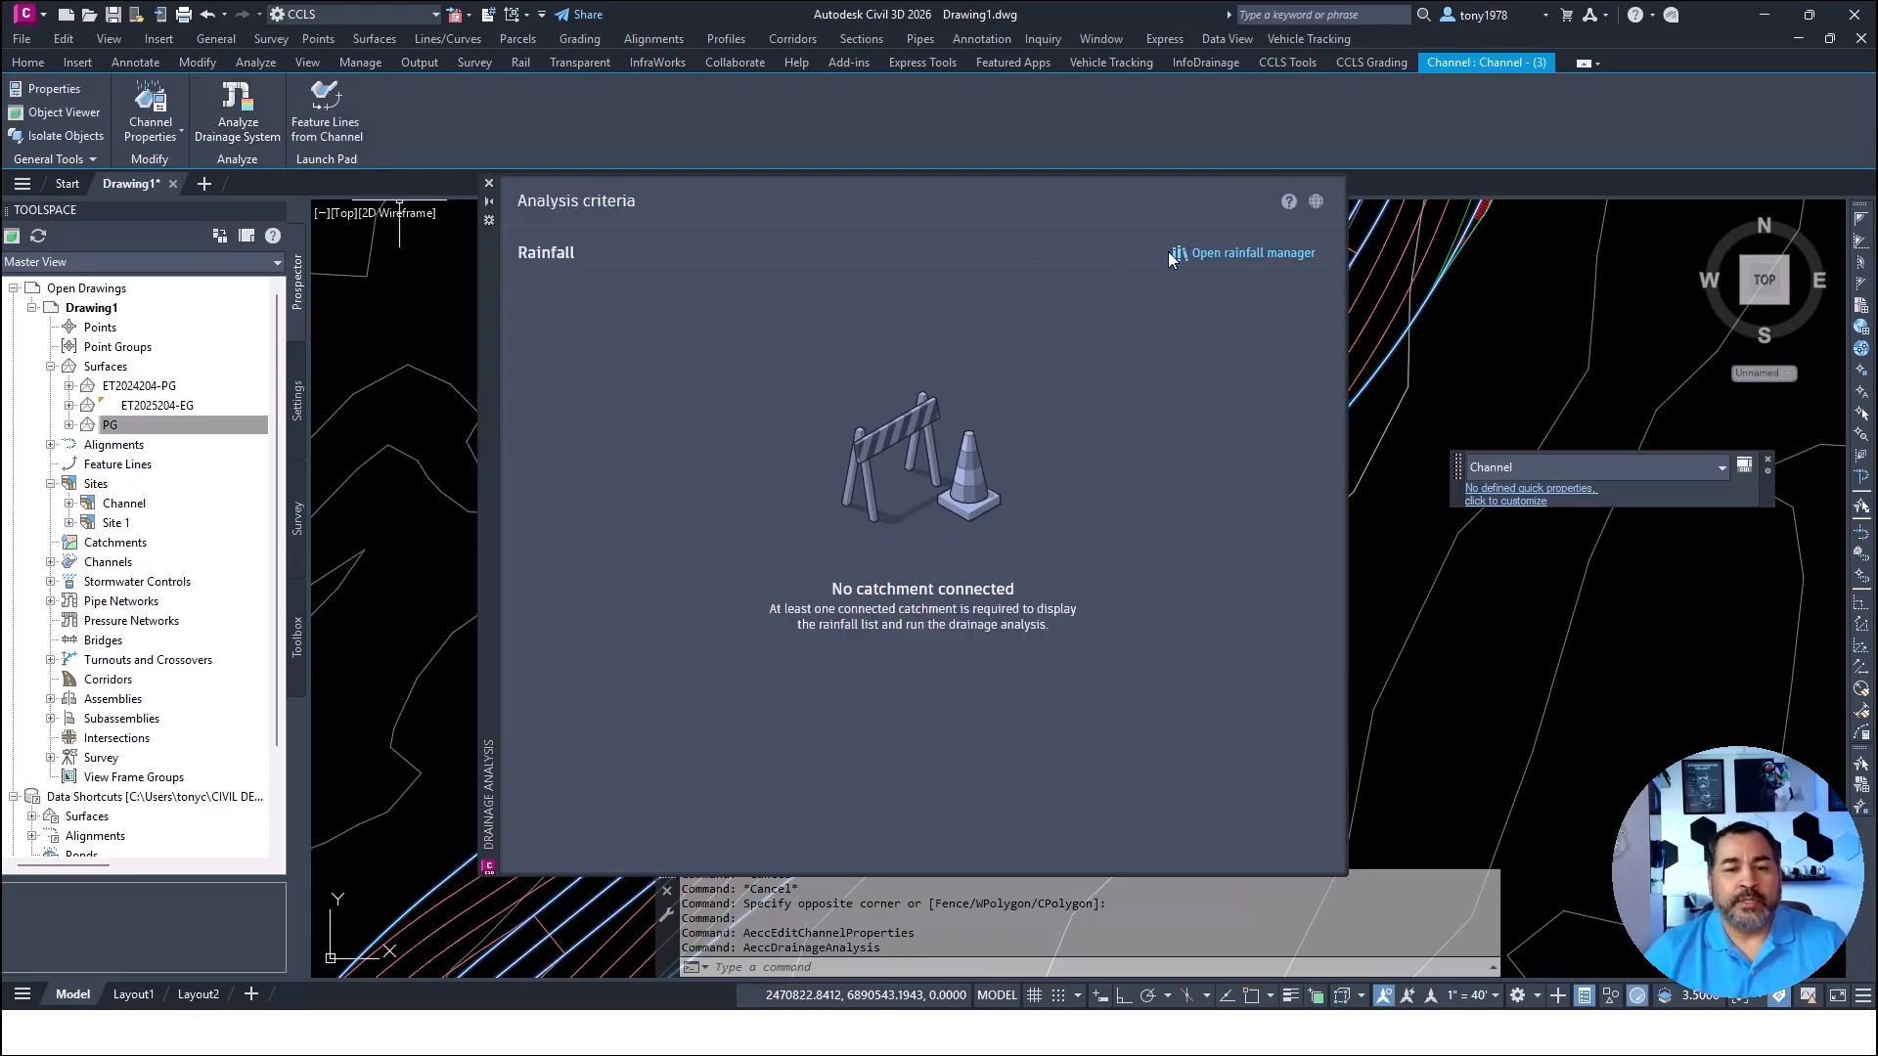
left_click(1216, 256)
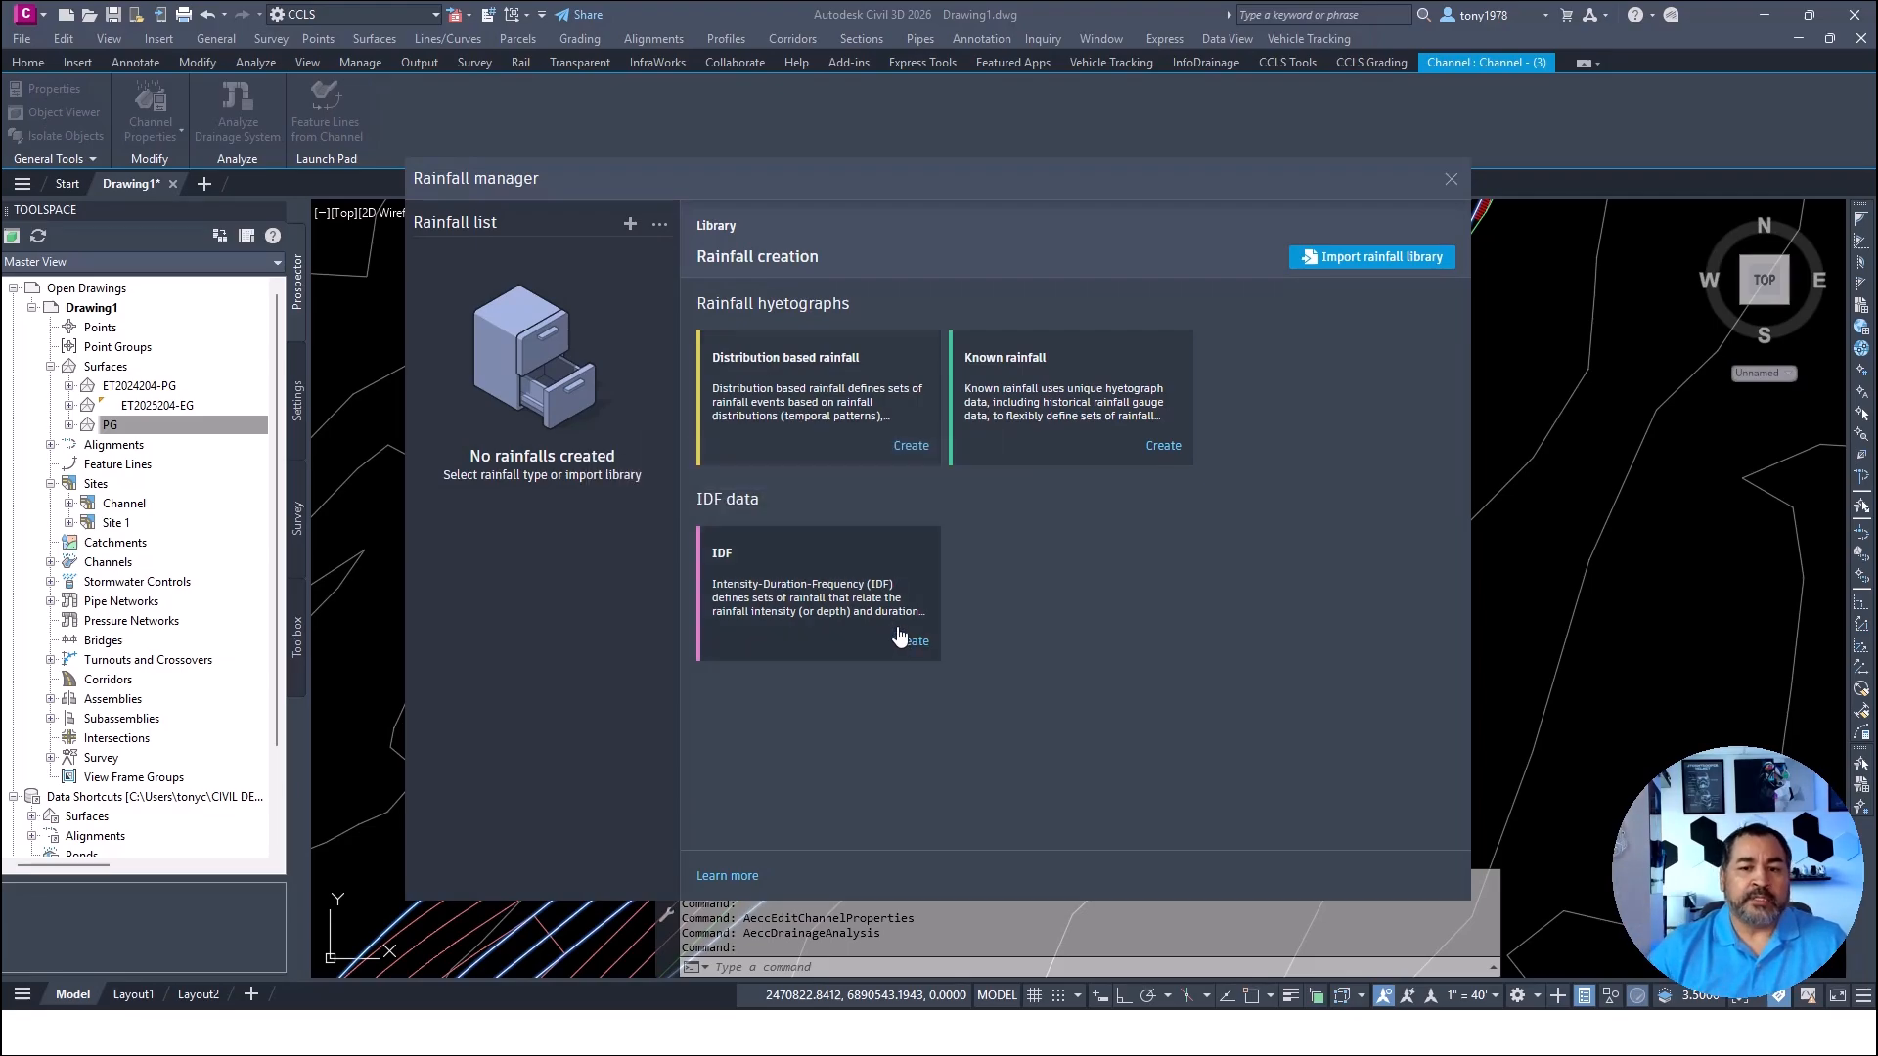
left_click(1448, 181)
left_click(489, 183)
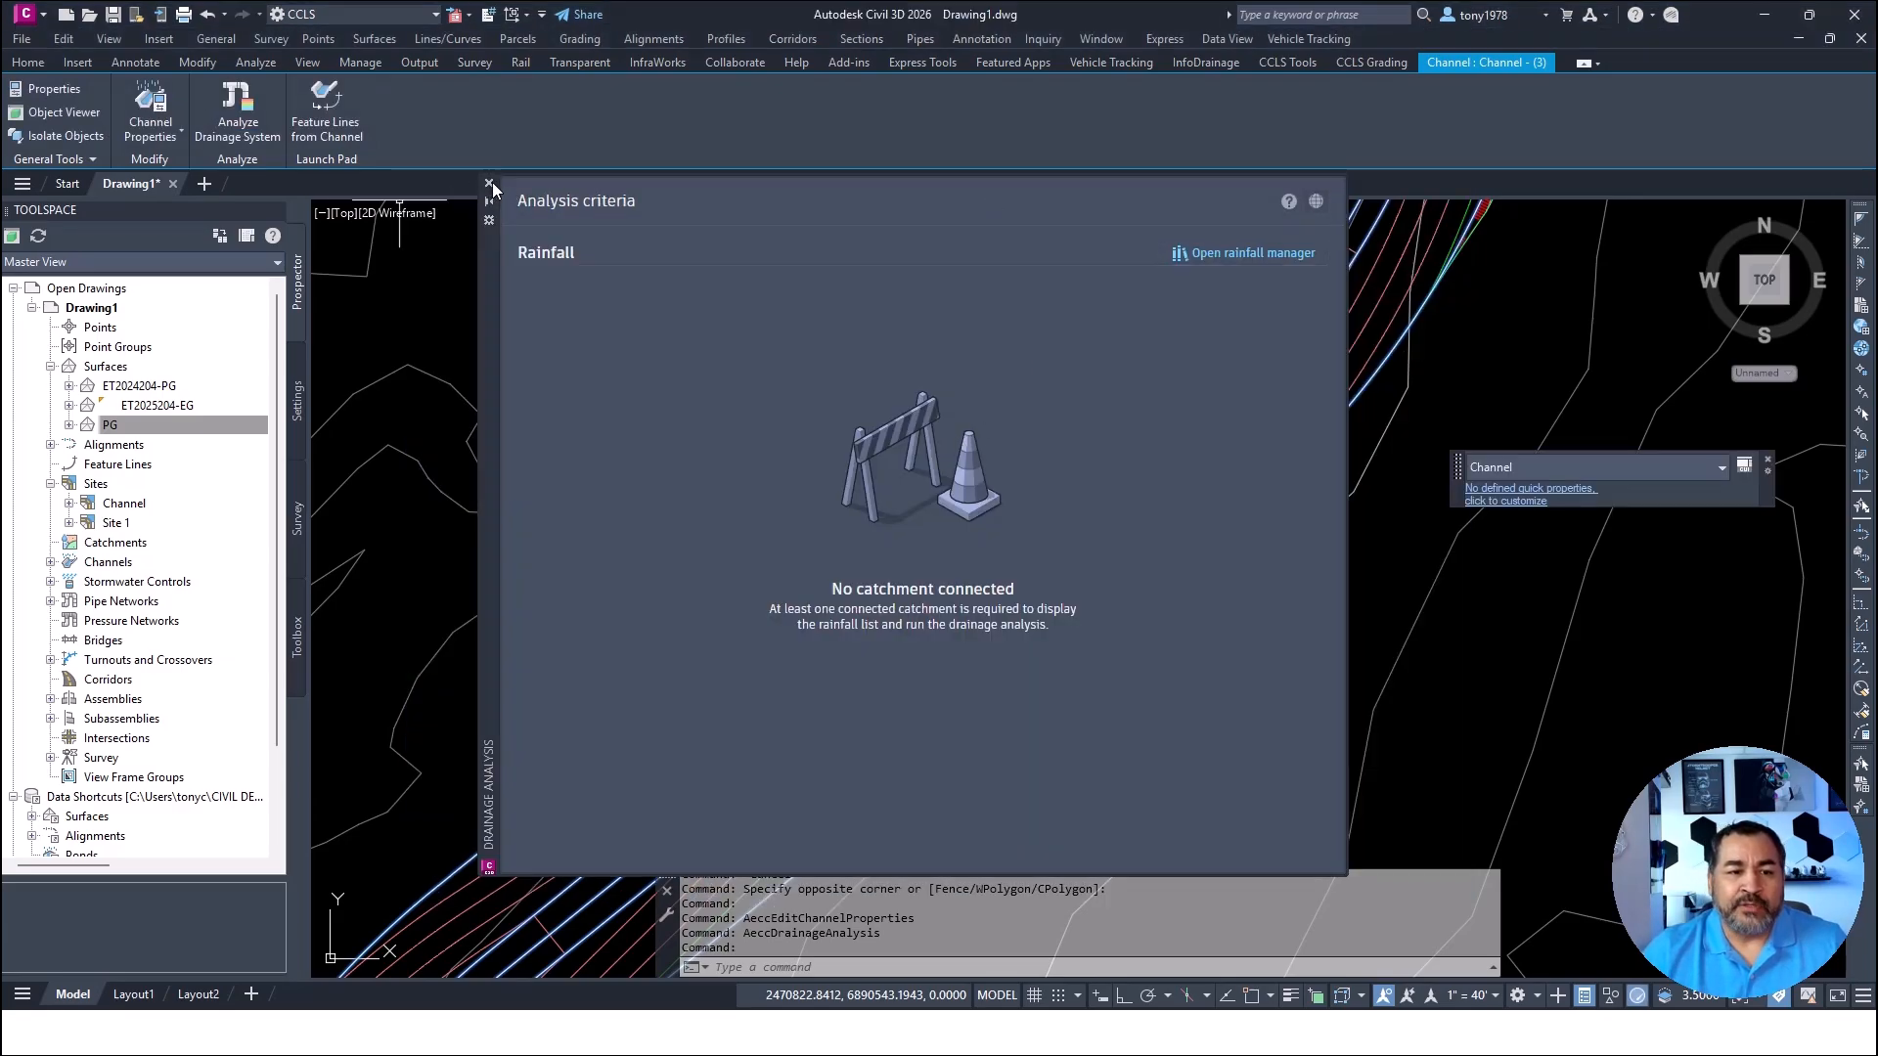
key("Escape")
scroll(1006, 441, "down", 4)
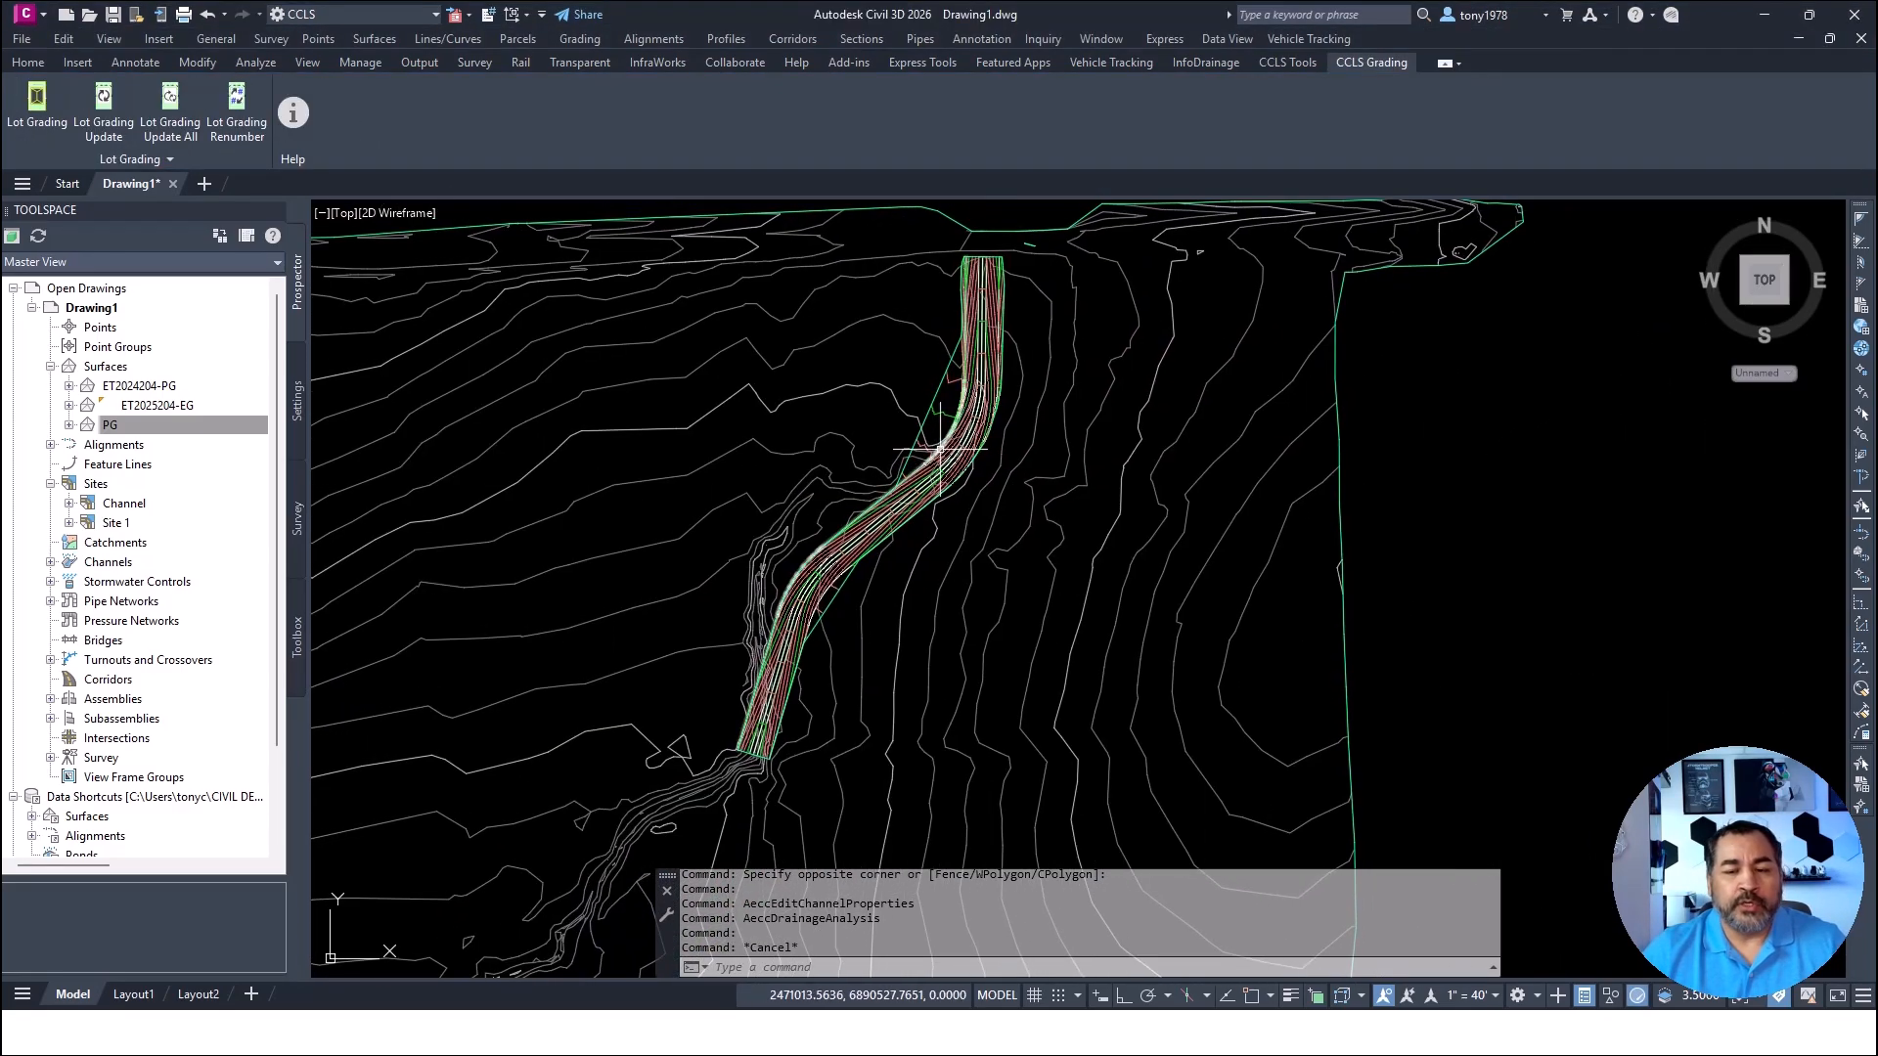